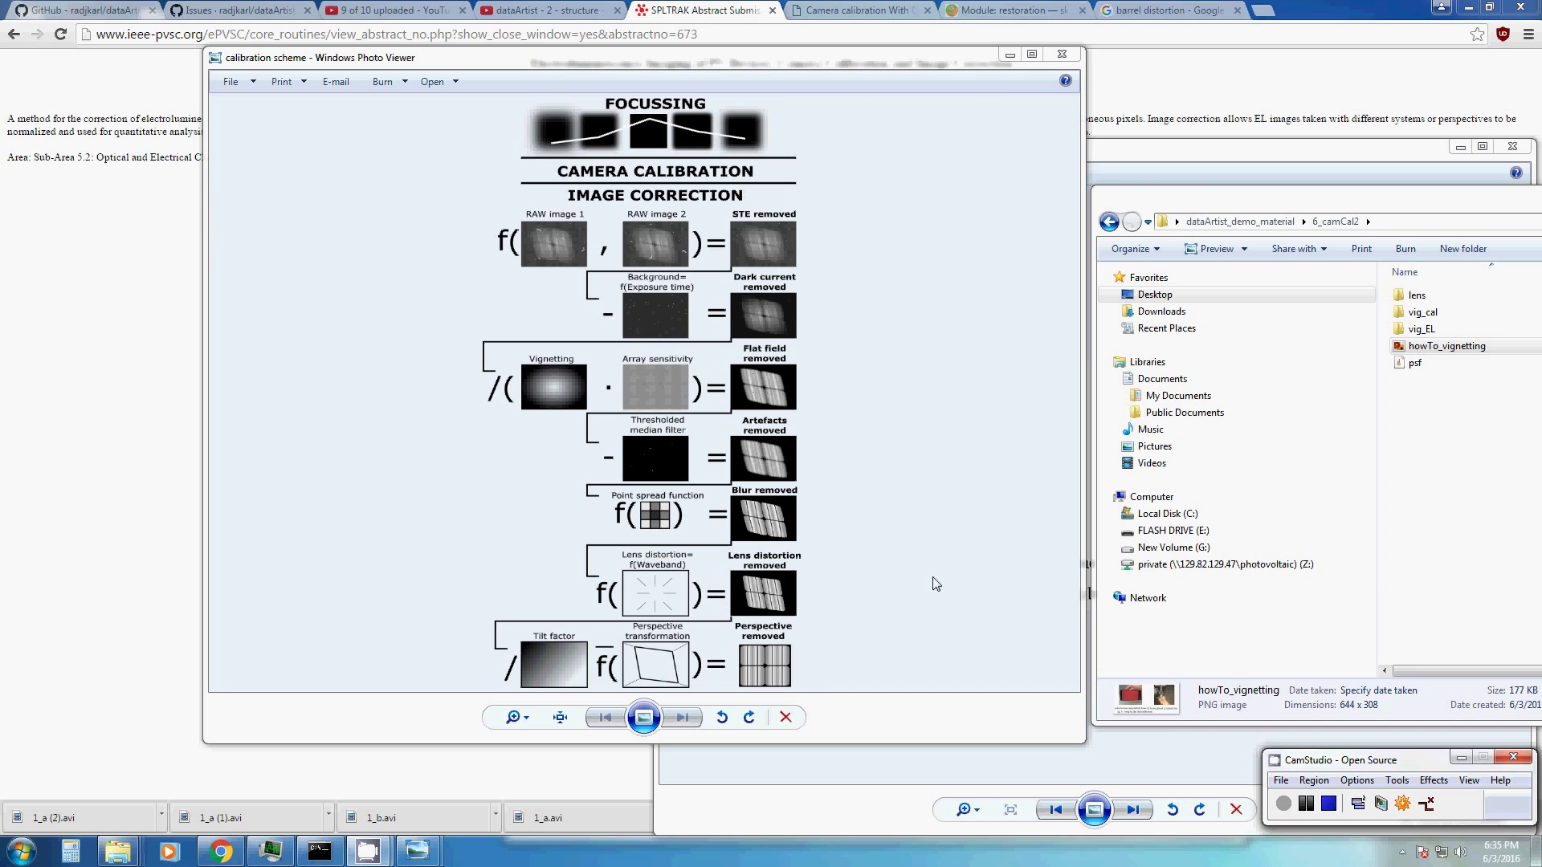
# Minimize the calibration scheme picture, look at the paper abstract in the browser, and bring up the howTo_vignetting picture.
pyautogui.click(1008, 55)
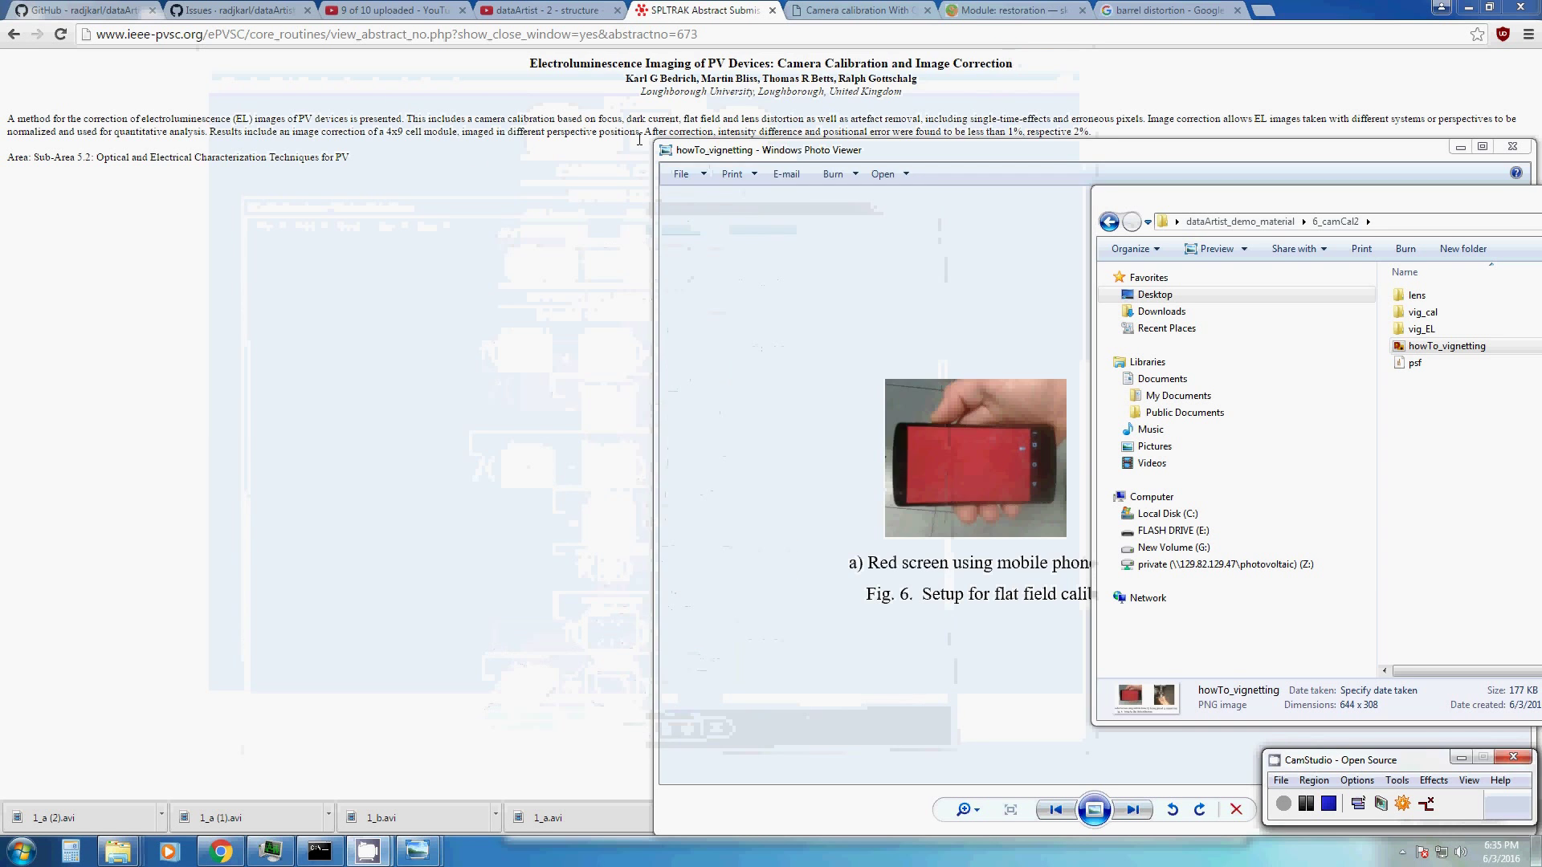
pyautogui.click(476, 159)
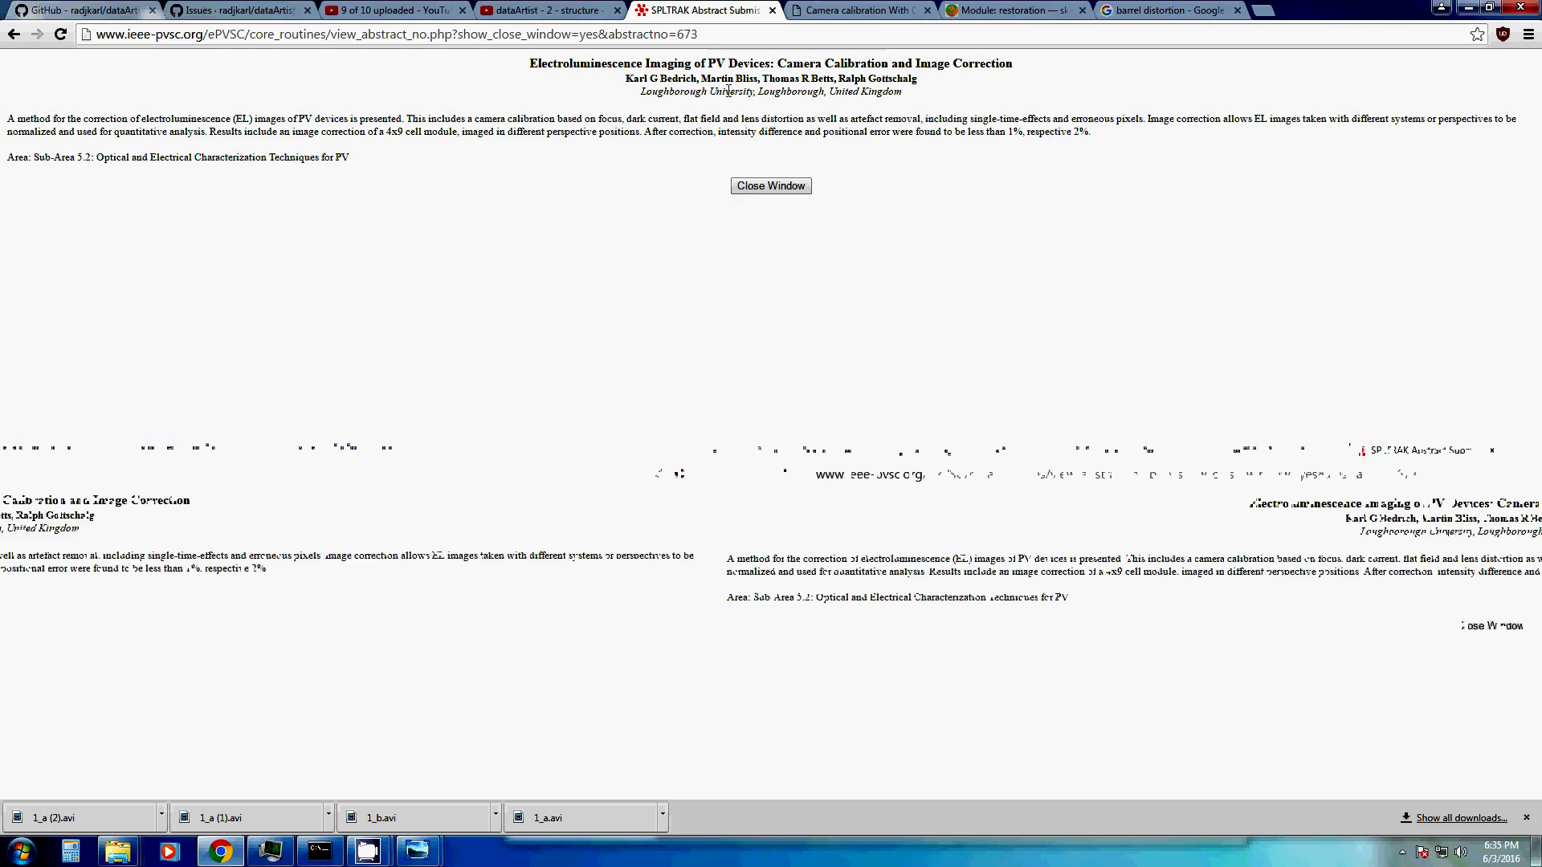
pyautogui.moveTo(434, 864)
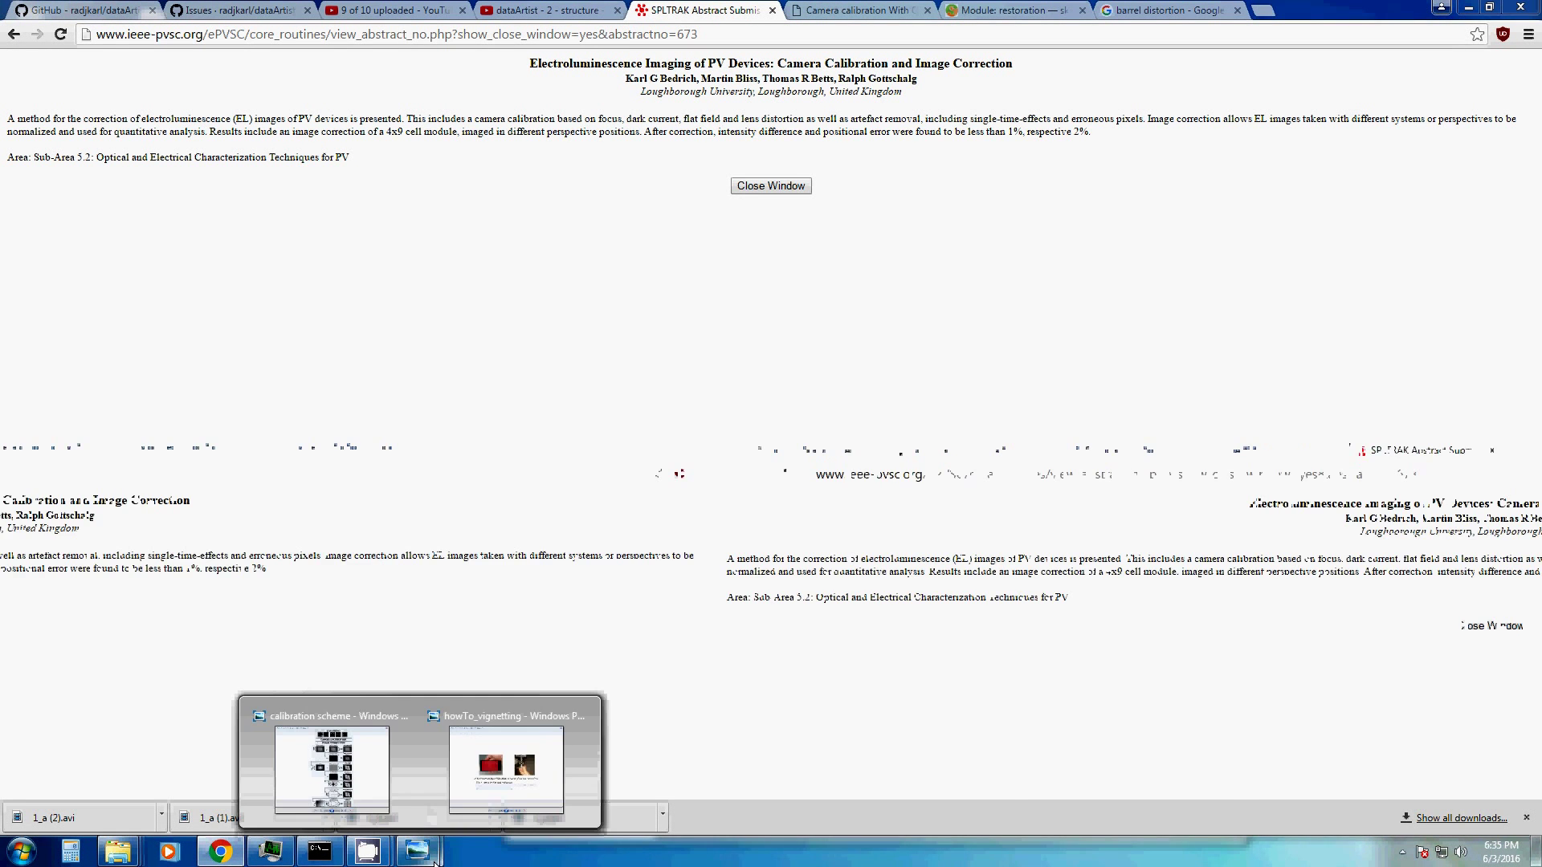
pyautogui.click(515, 787)
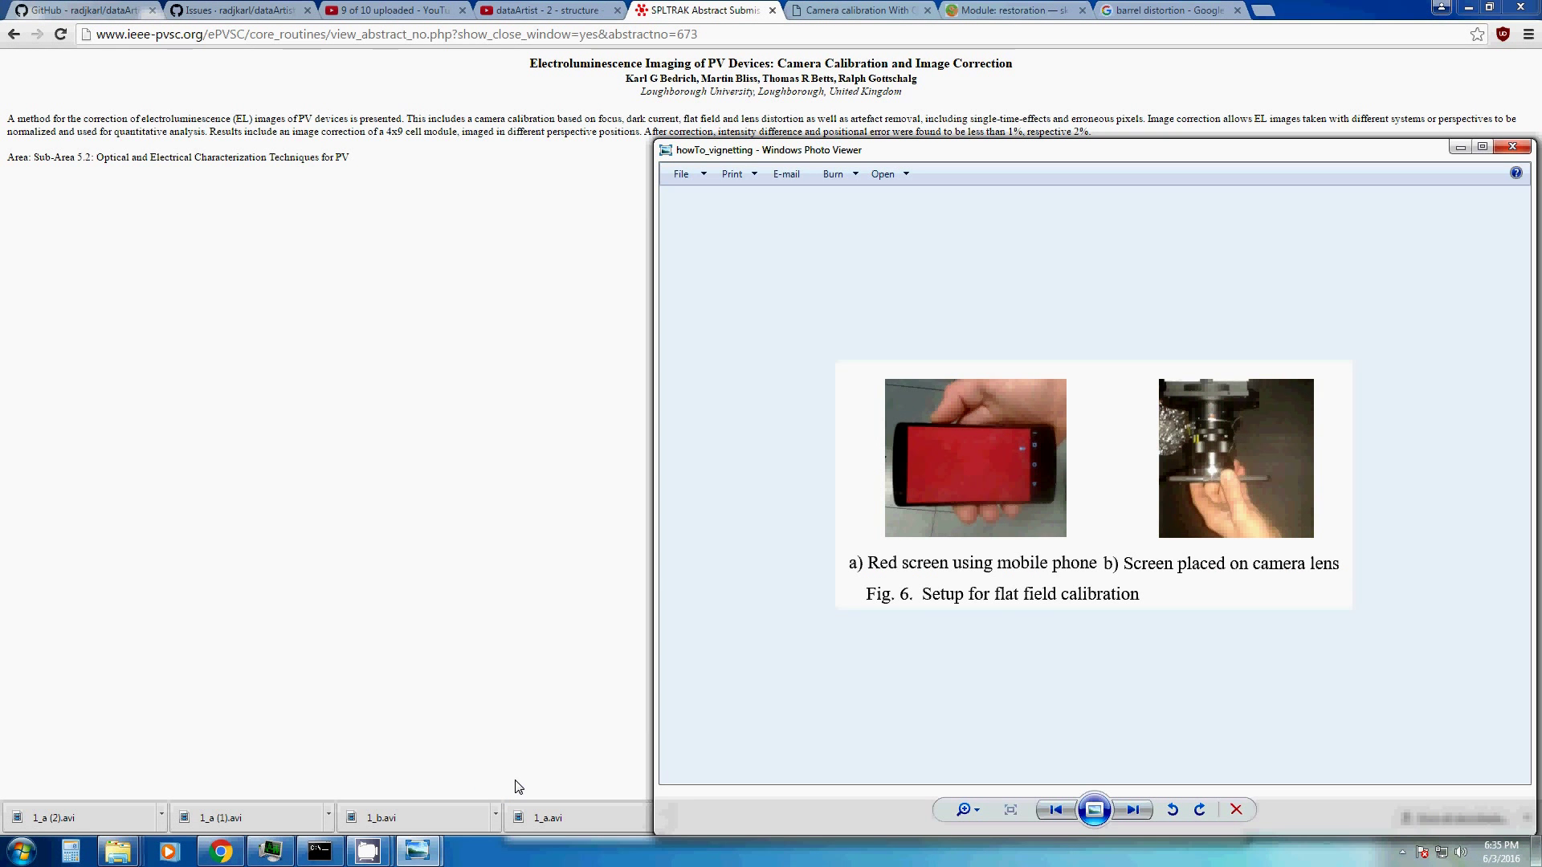
# Launch the dataArtist application from the dataArtist_bundle/dist/dataArtist folder.
pyautogui.moveTo(118, 852)
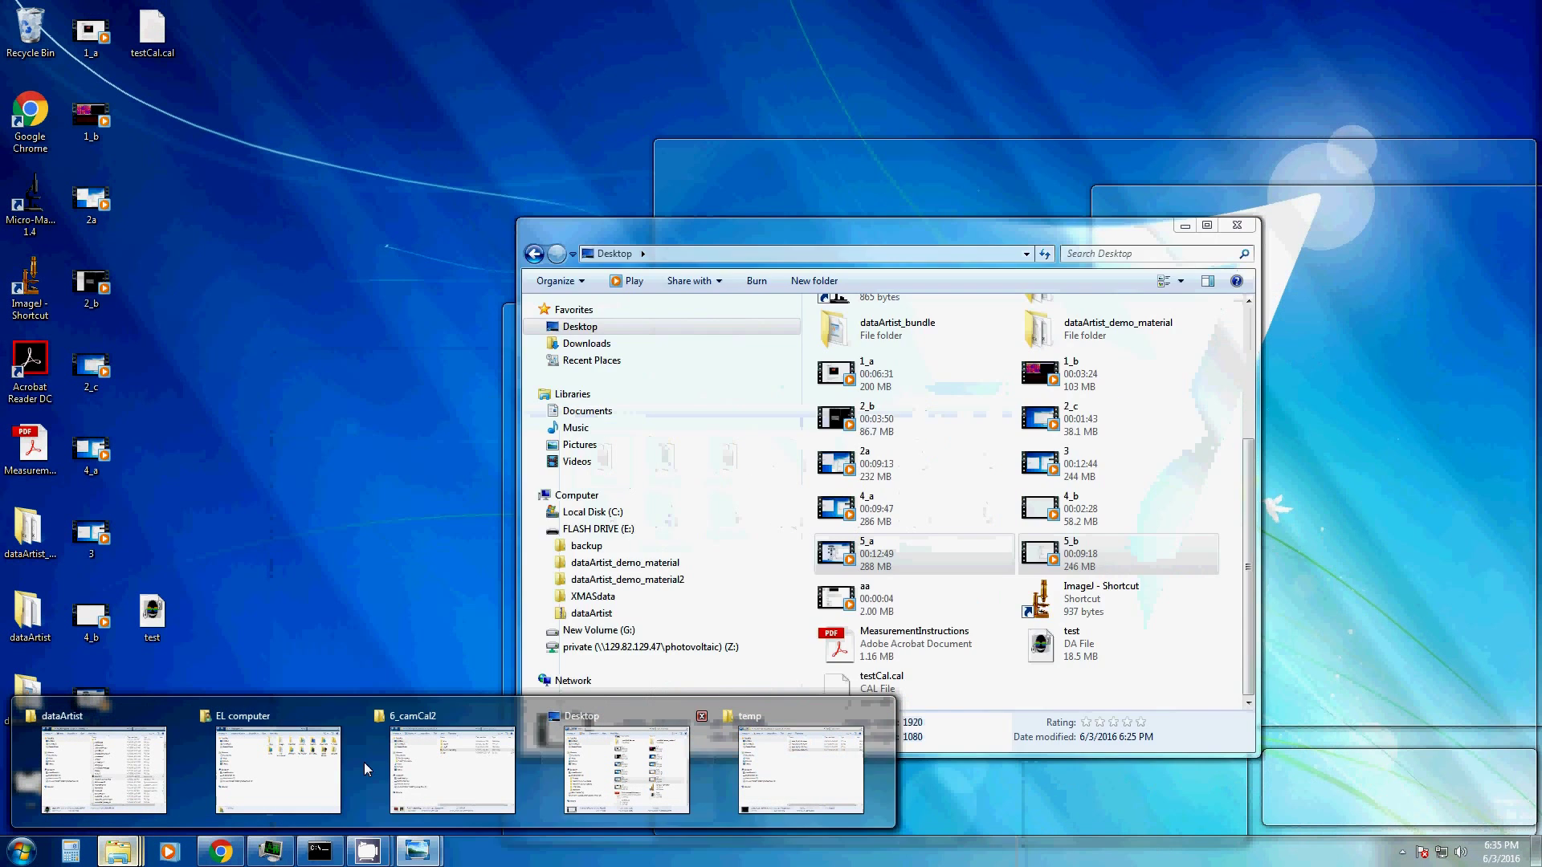
pyautogui.click(103, 769)
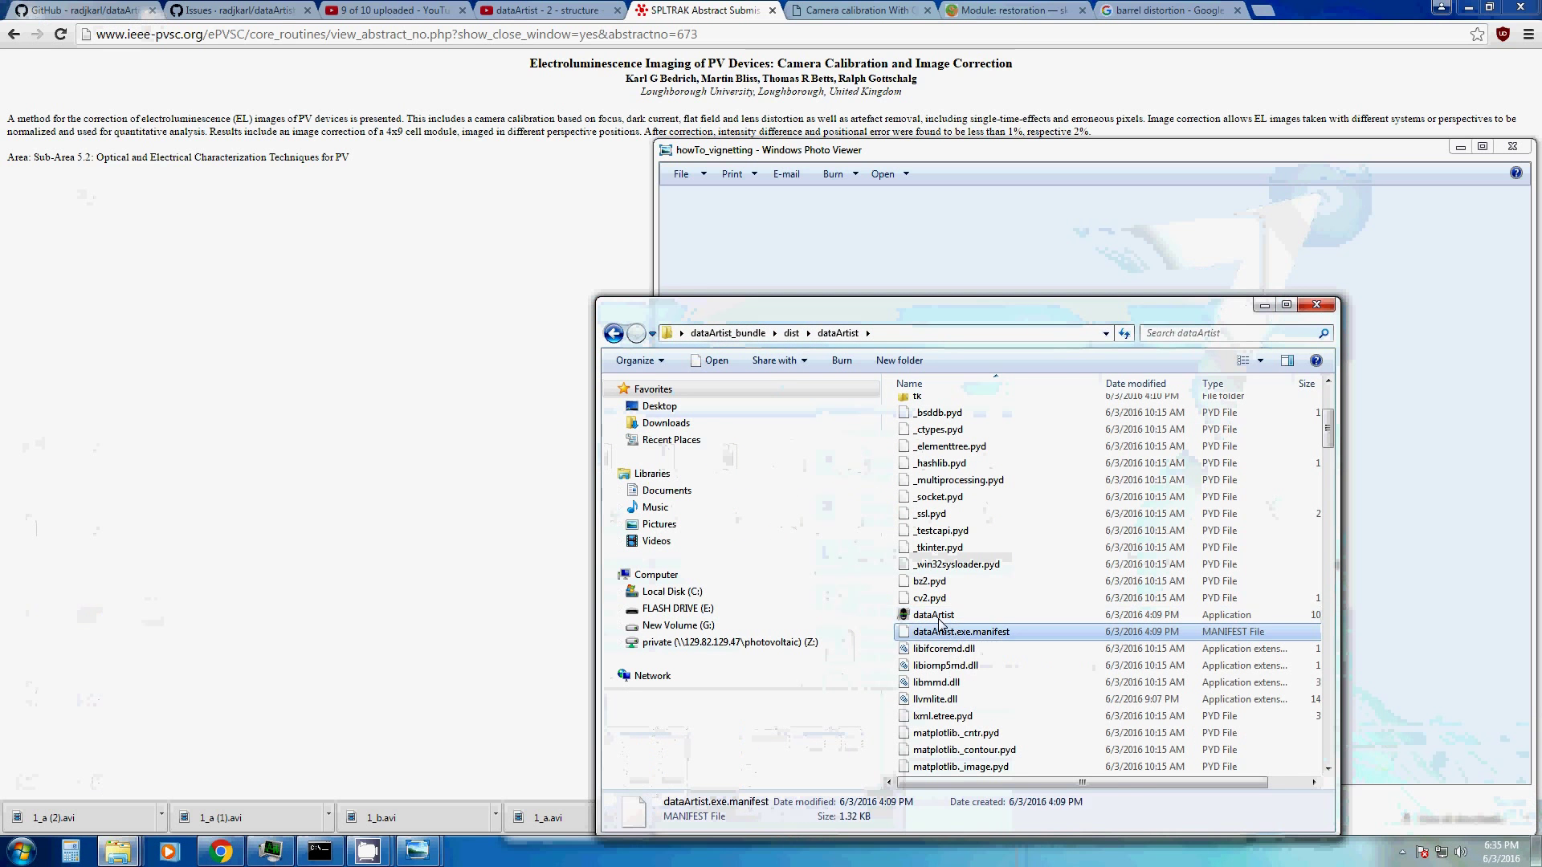
pyautogui.doubleClick(938, 615)
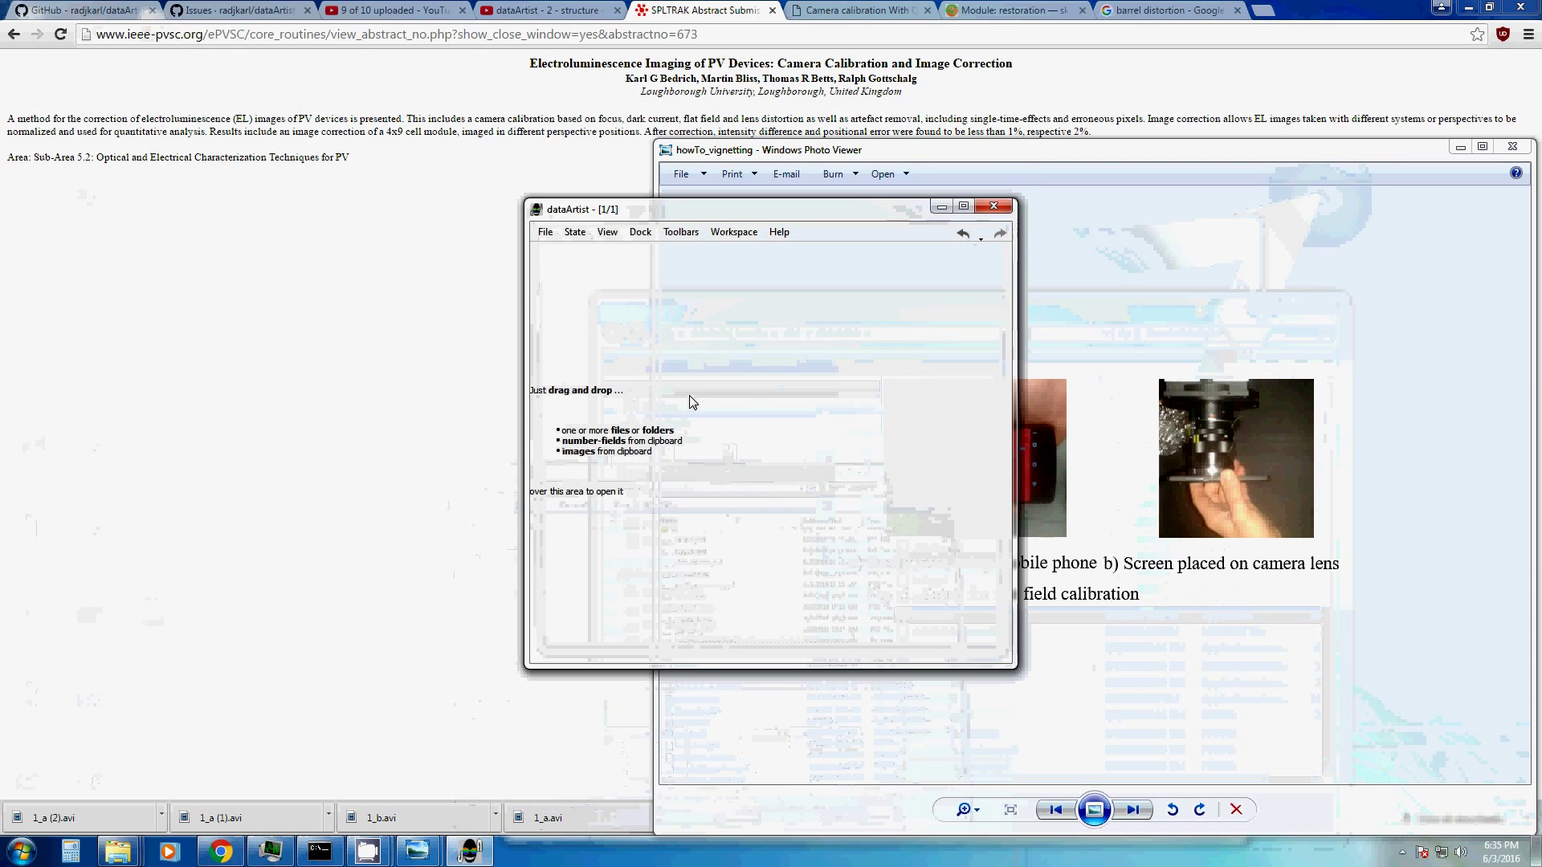
# Import the first benq_e15000 image from the 6_camCal2/vig_EL folder into dataArtist.
pyautogui.moveTo(117, 849)
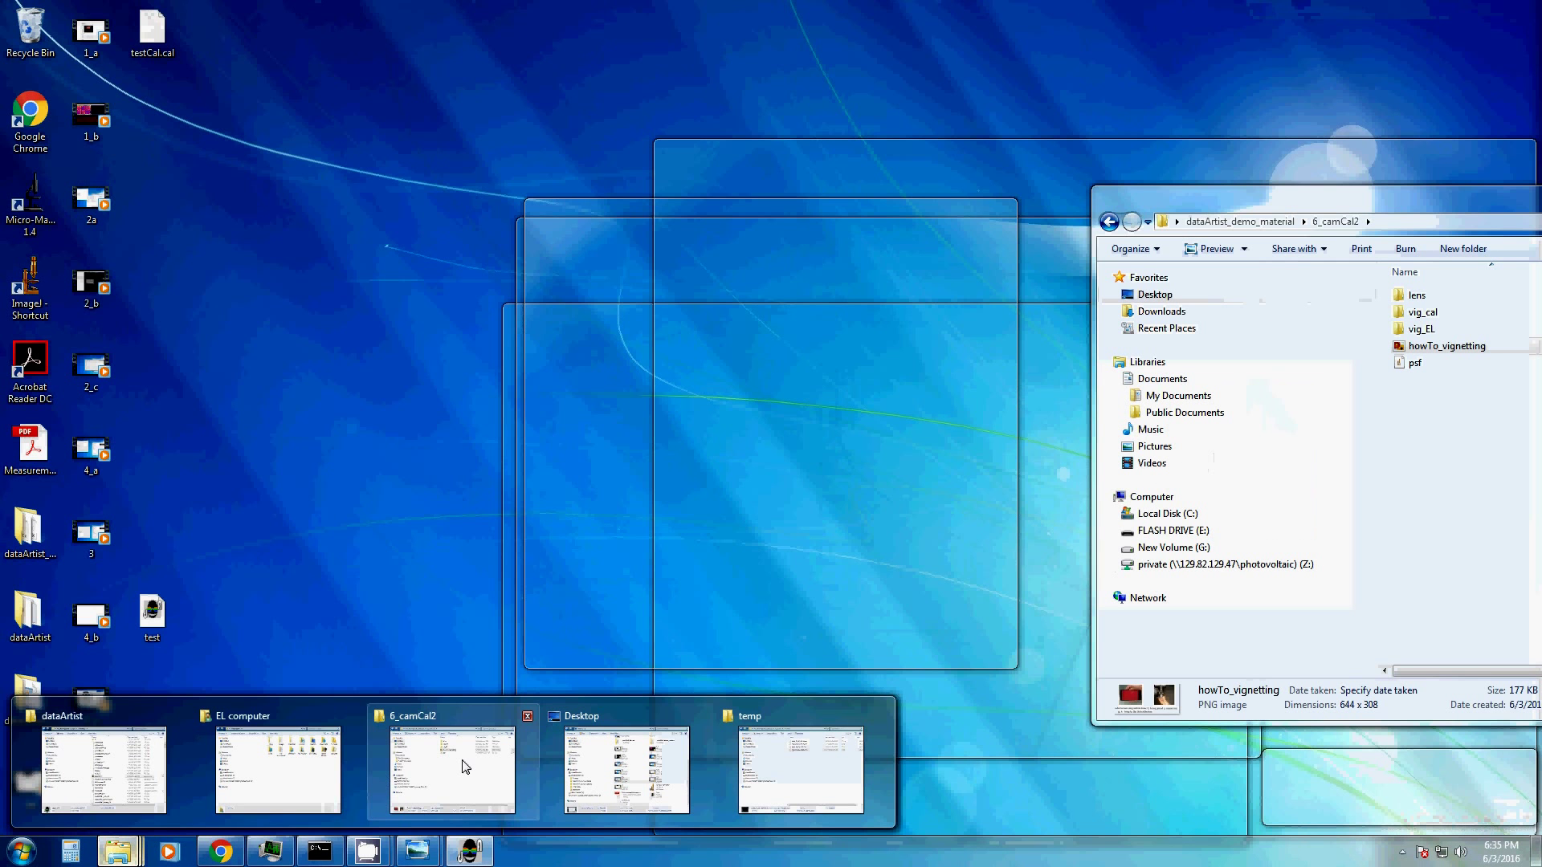
pyautogui.click(463, 765)
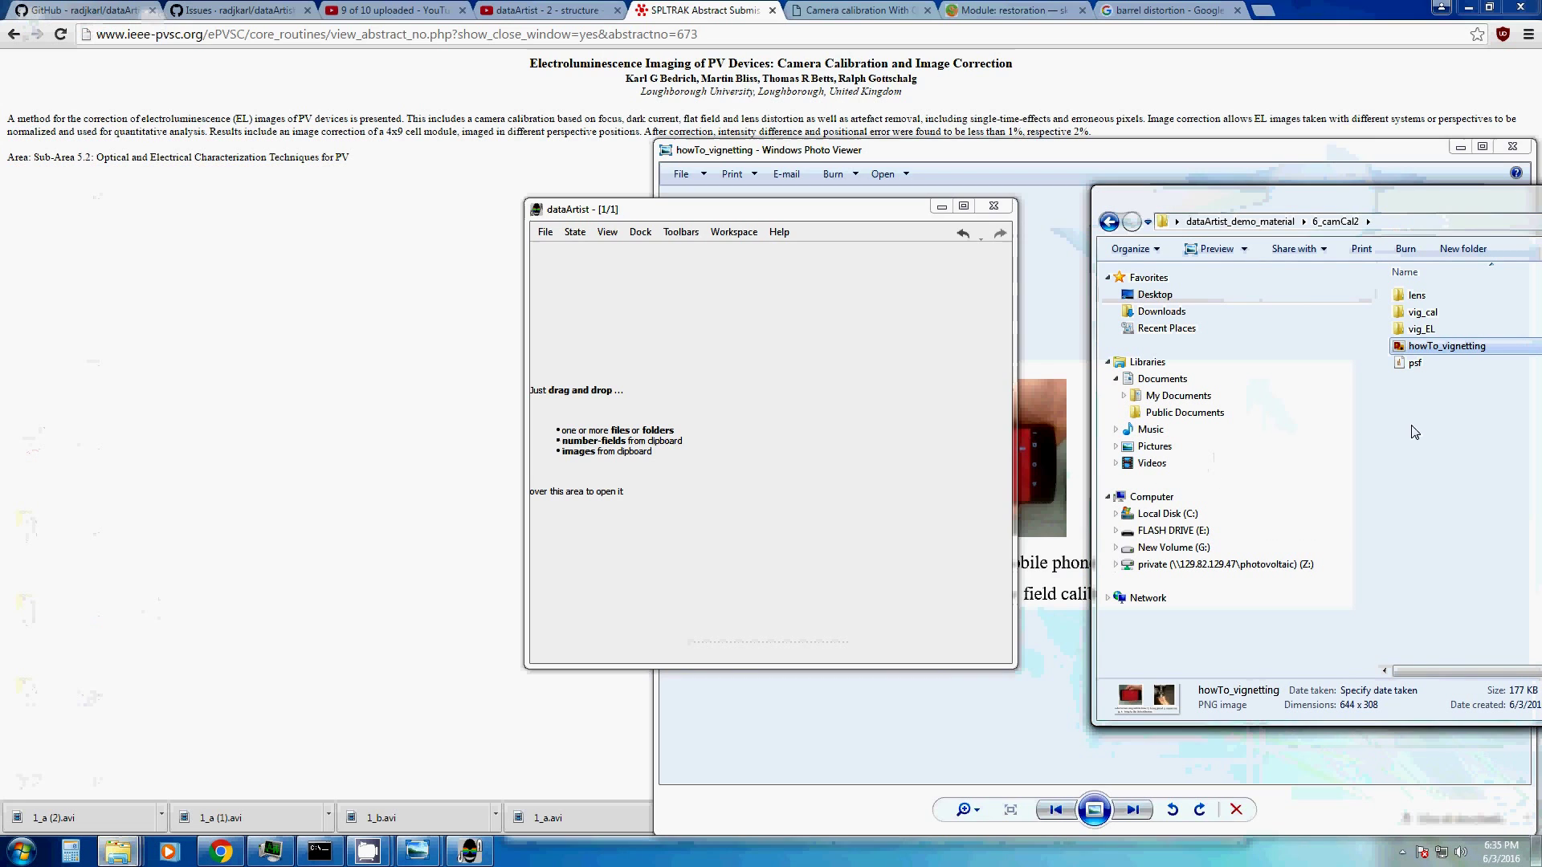
pyautogui.doubleClick(1416, 330)
pyautogui.moveTo(1435, 204); pyautogui.dragTo(1319, 202)
pyautogui.moveTo(1299, 309); pyautogui.dragTo(892, 326)
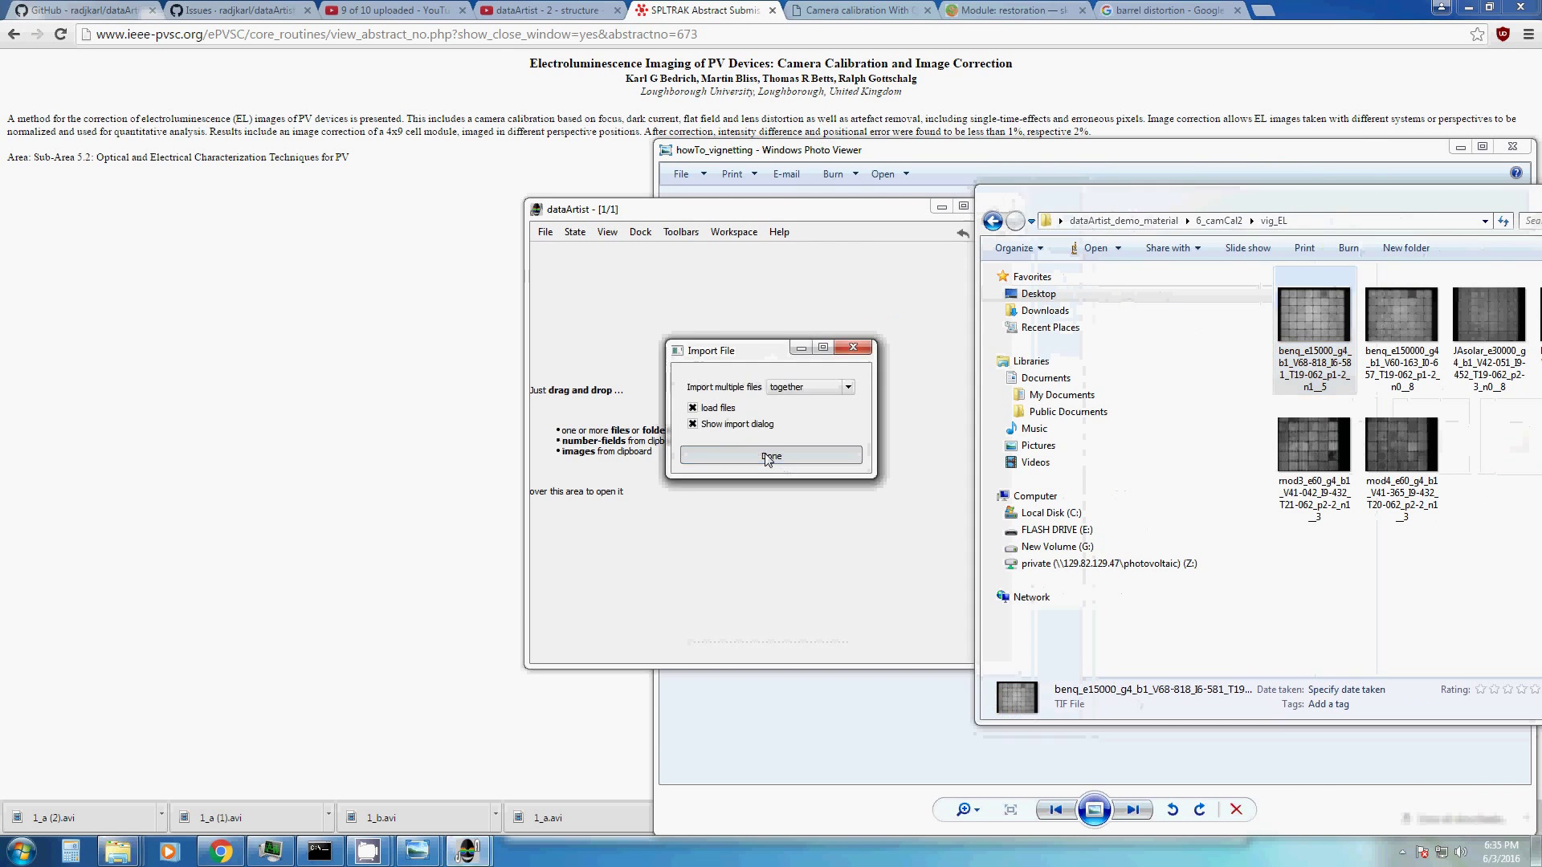
pyautogui.click(778, 459)
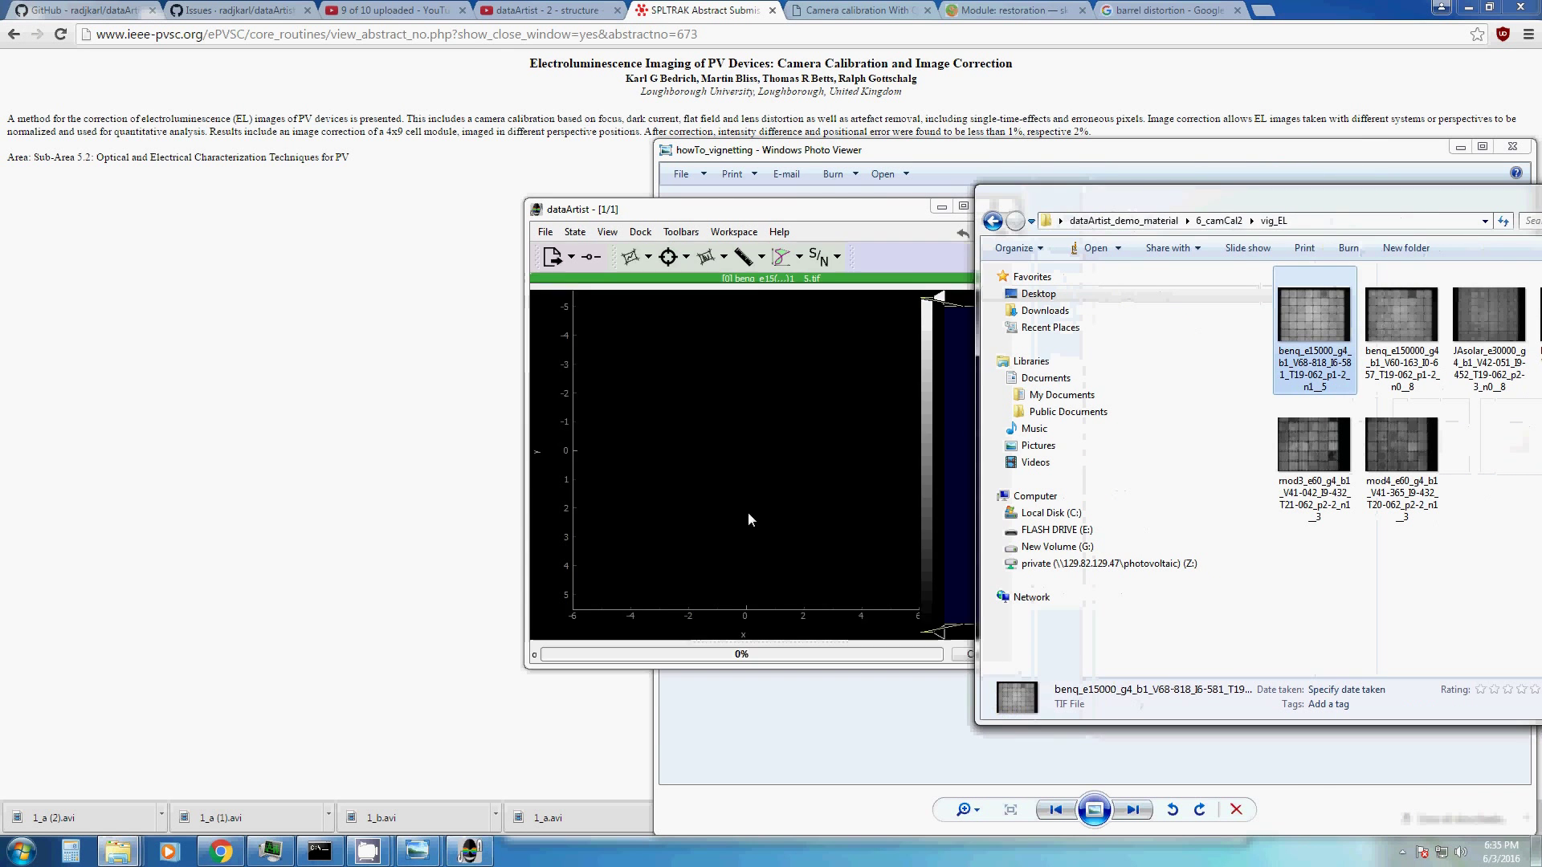
# Maximize the dataArtist window and narrow the image's displayed intensity range to about 33000–51000.
pyautogui.click(964, 206)
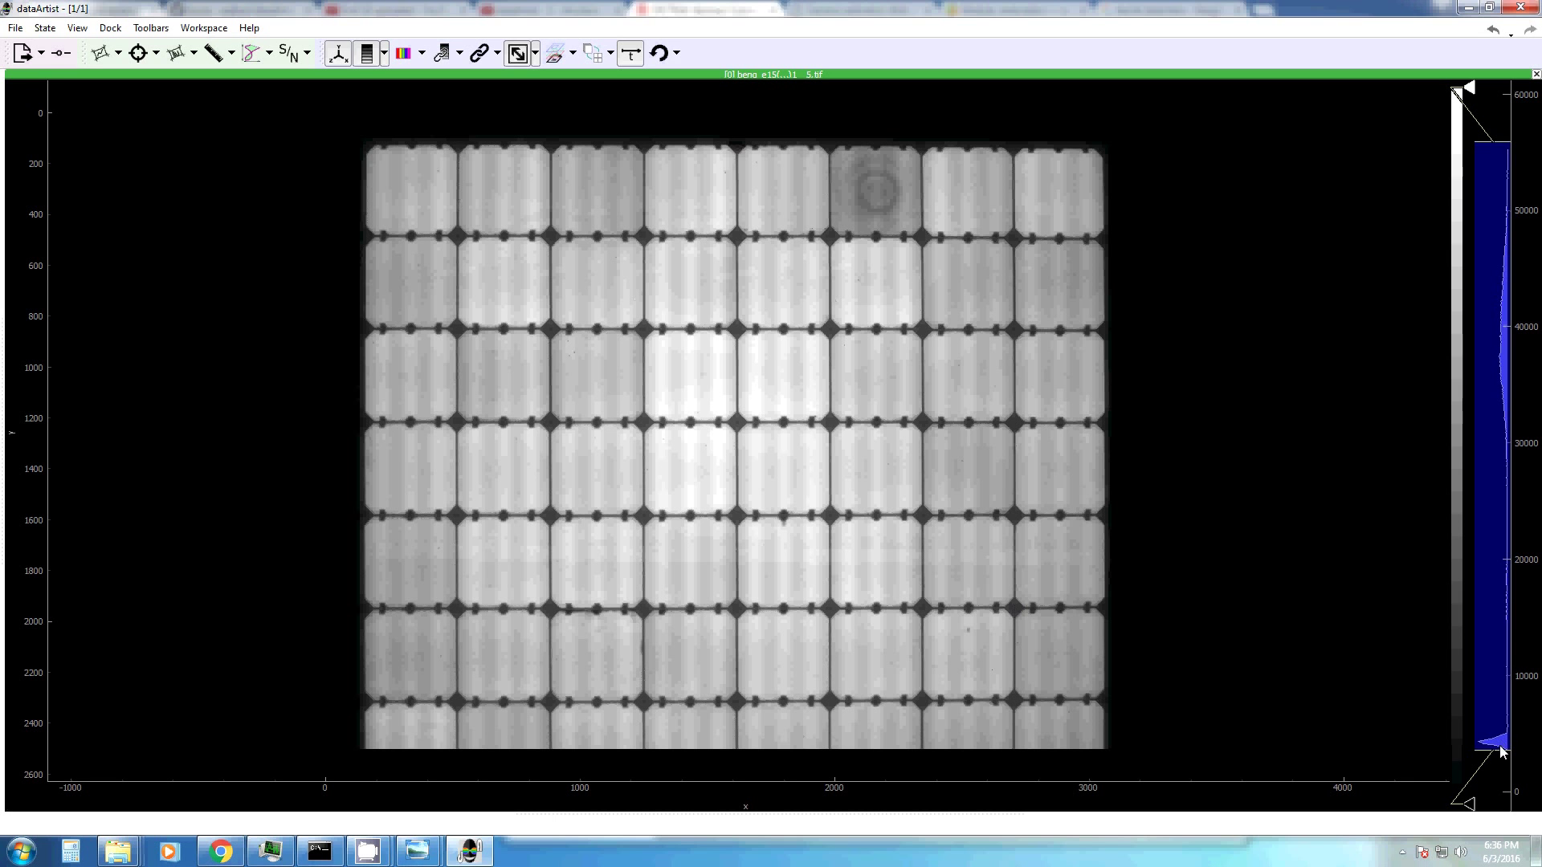
pyautogui.moveTo(1492, 747)
pyautogui.mouseDown()
pyautogui.moveTo(1485, 225)
pyautogui.moveTo(1490, 325)
pyautogui.mouseUp()
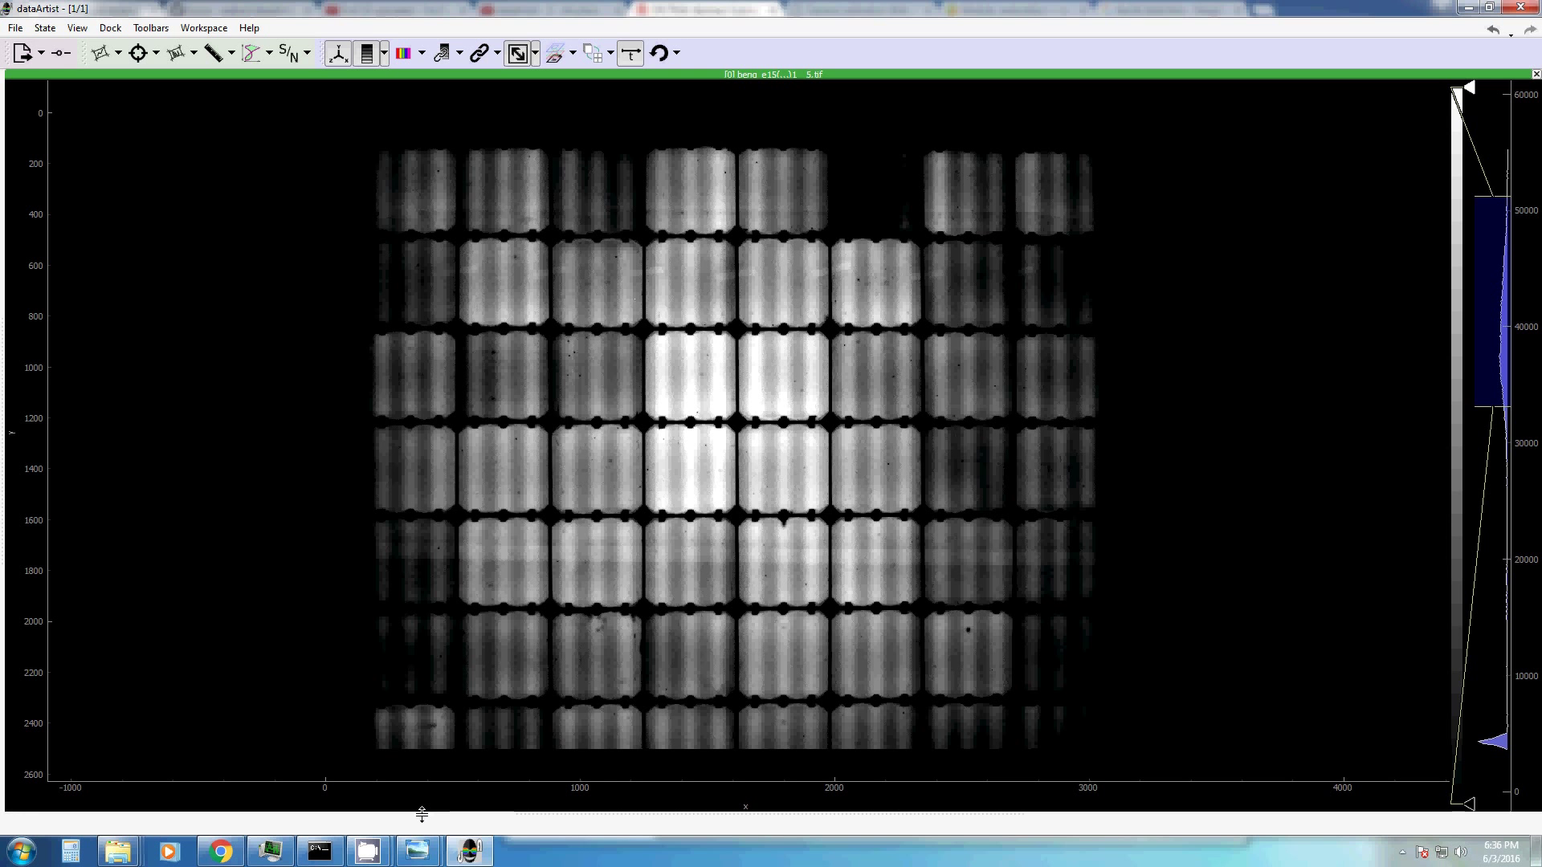
# View the howTo_vignetting picture of the flat field calibration setup, then minimize it.
pyautogui.moveTo(431, 858)
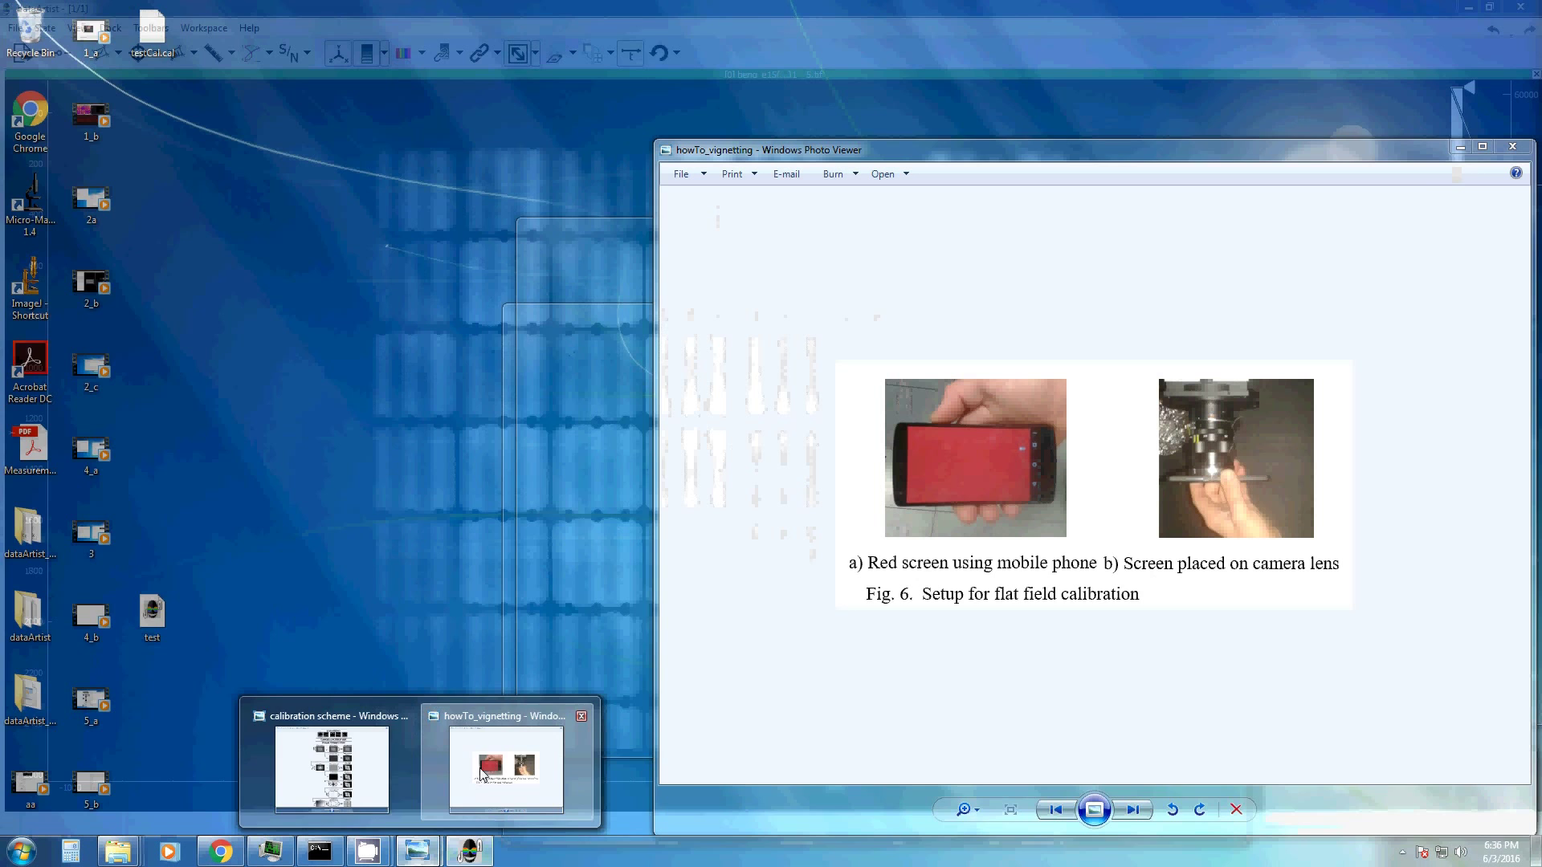
pyautogui.click(482, 779)
pyautogui.moveTo(1054, 154); pyautogui.dragTo(569, 95)
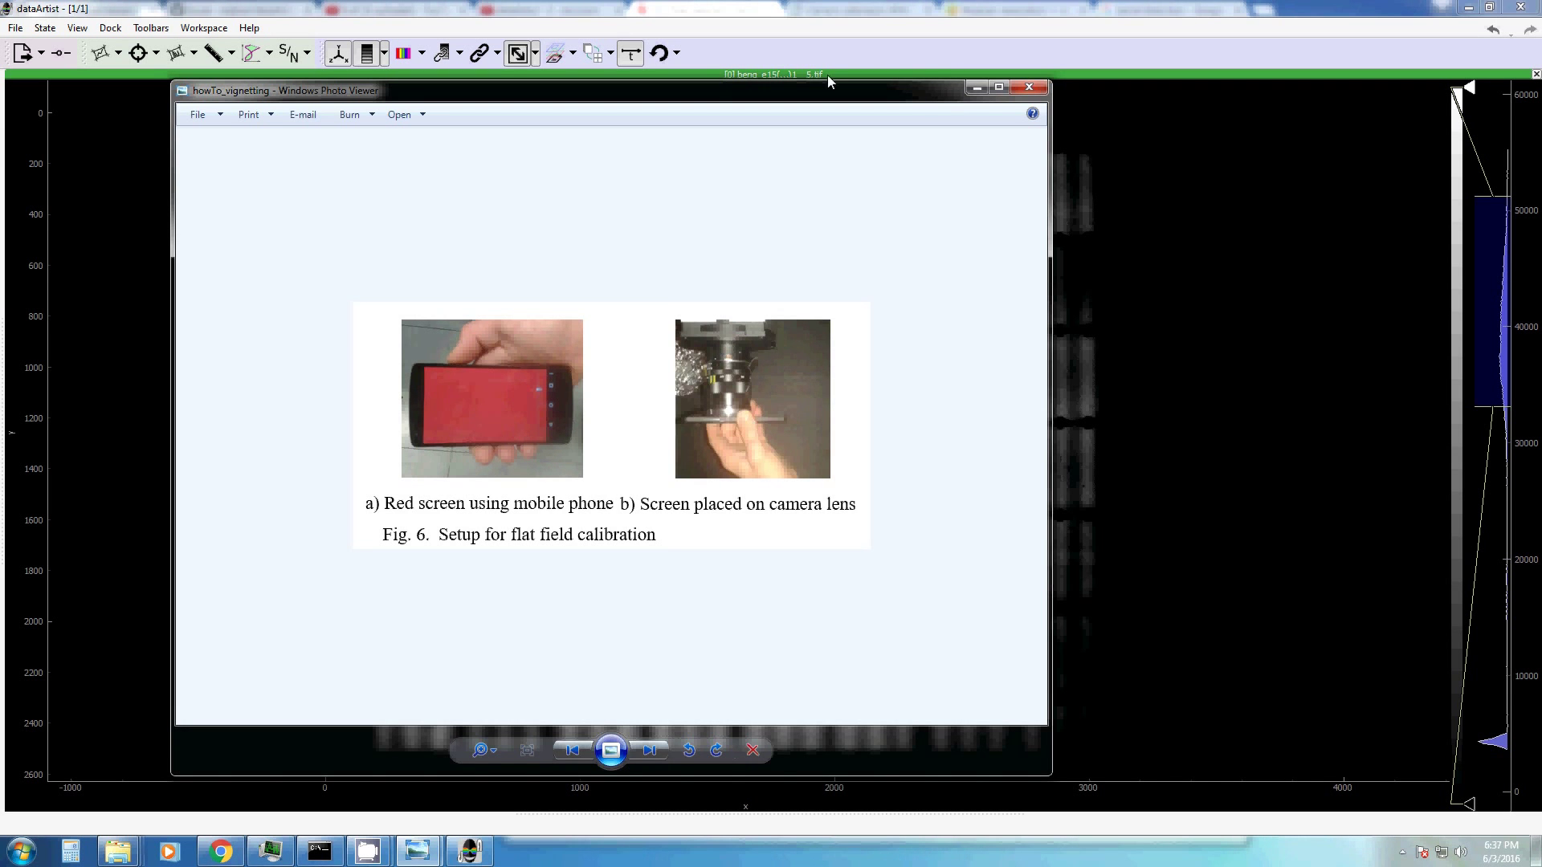
pyautogui.click(982, 90)
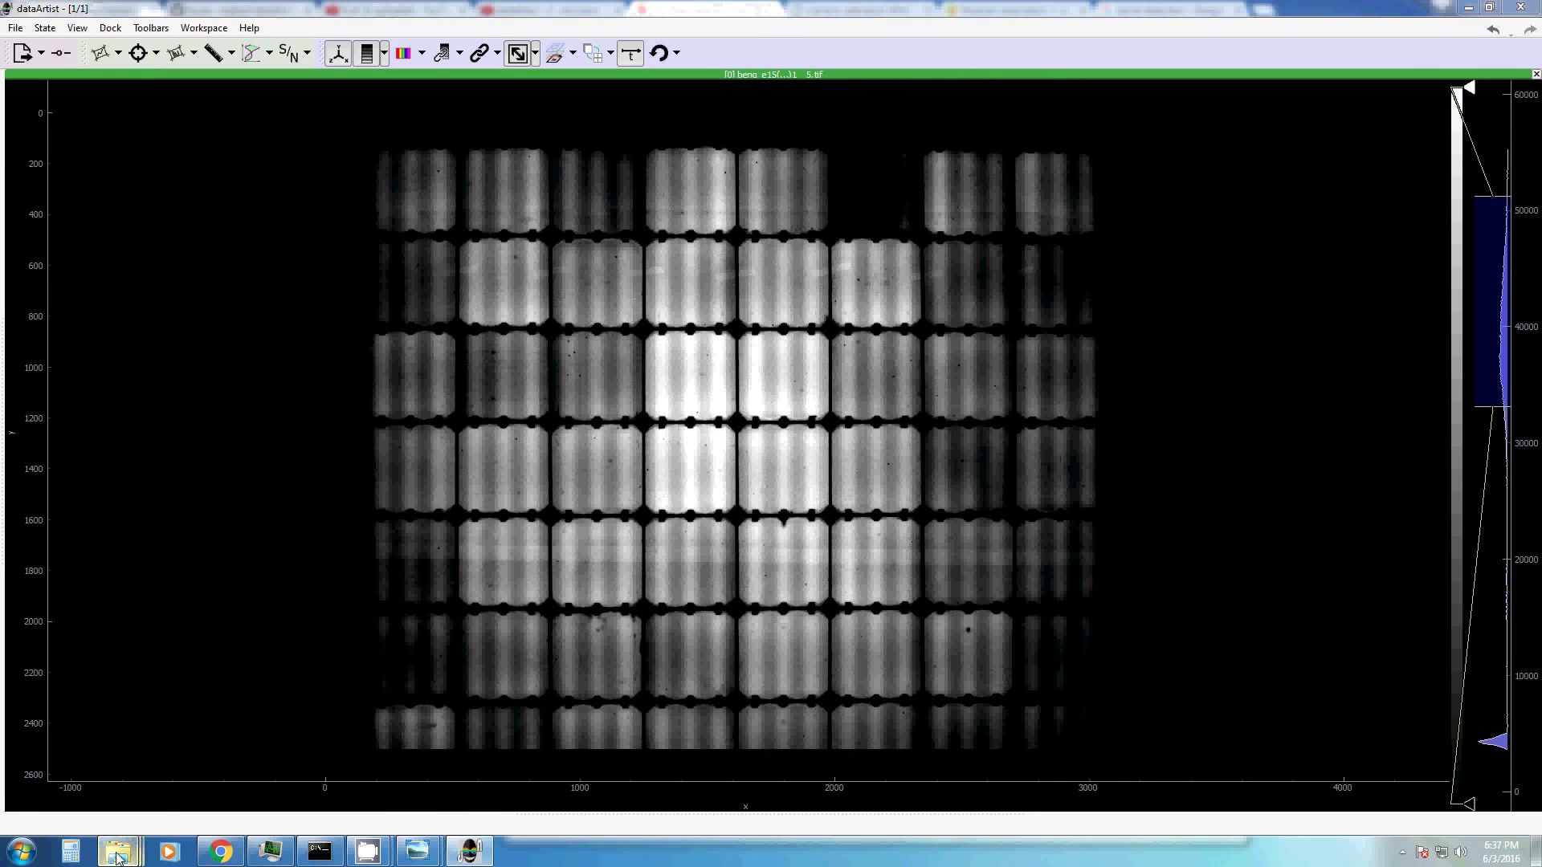
# Import the first vignetting image (n1__1) from the 6_camCal2/vig_cal folder and view its display in full screen briefly.
pyautogui.moveTo(119, 860)
pyautogui.click(482, 755)
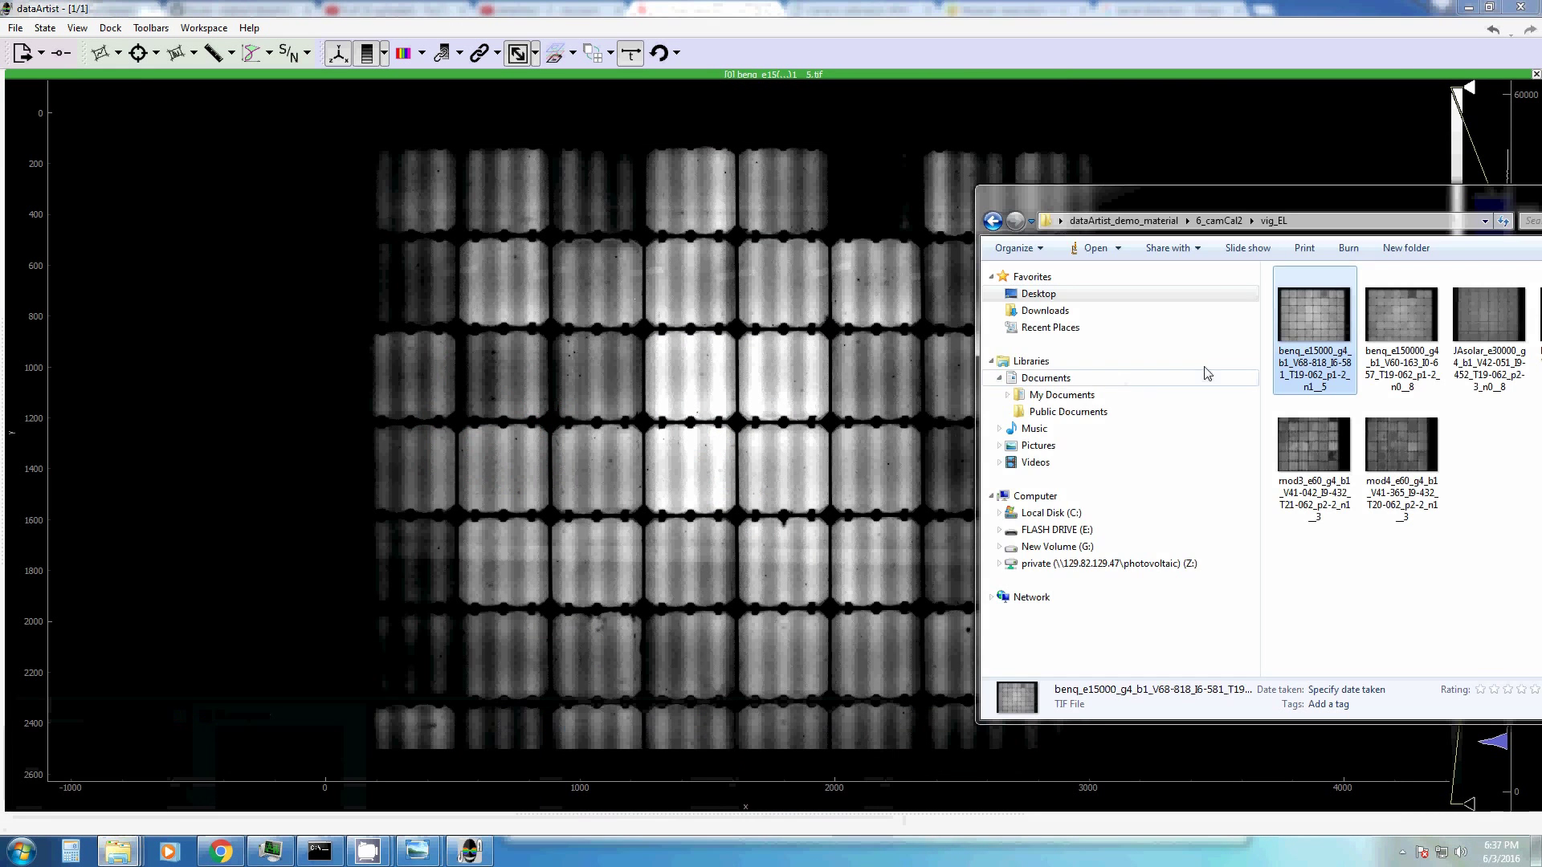
pyautogui.click(1219, 221)
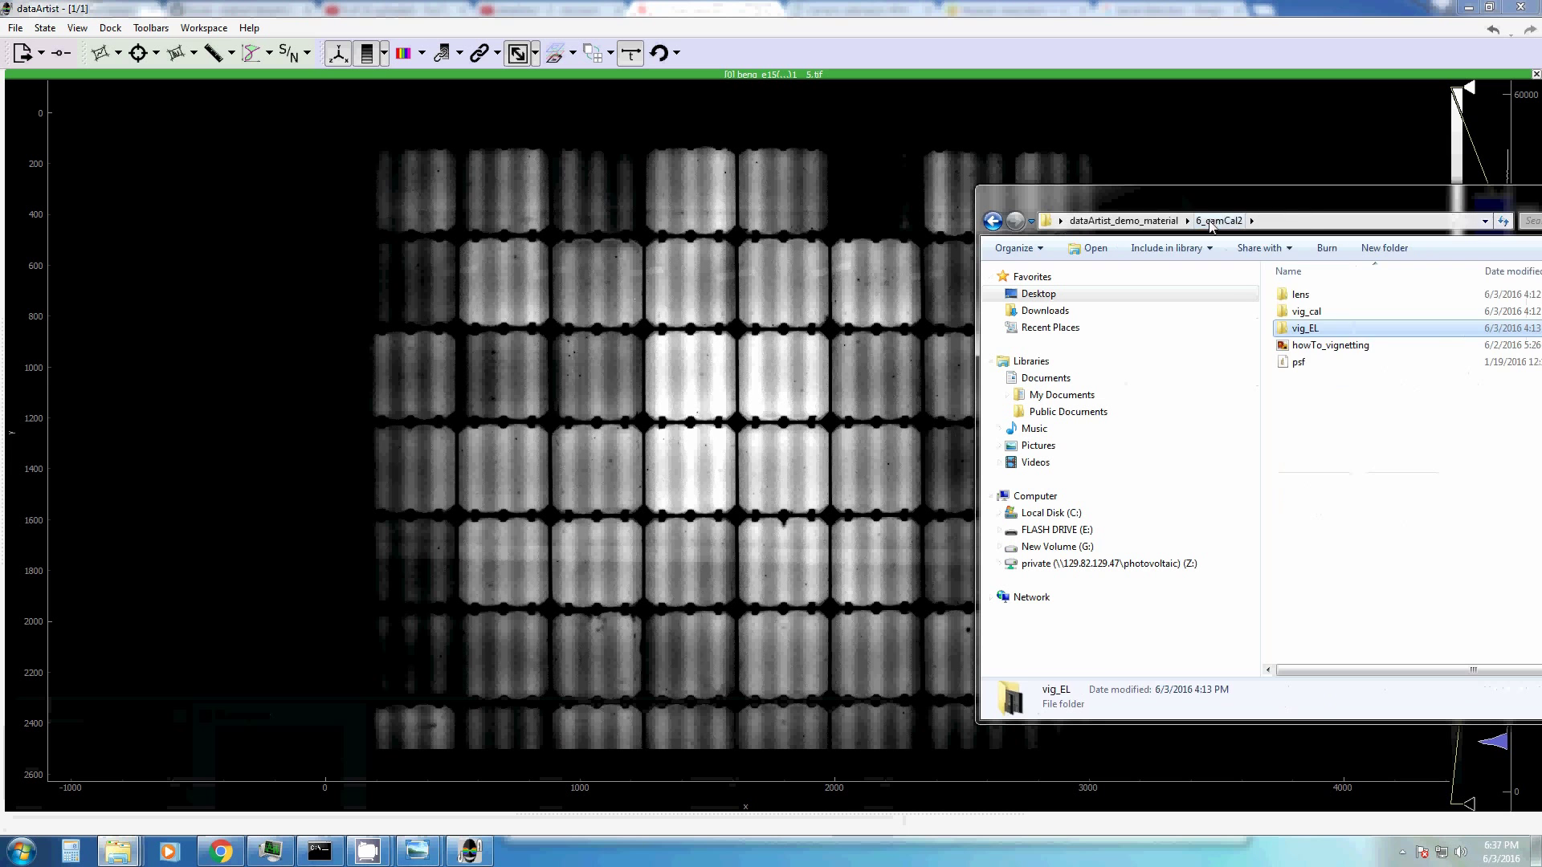
pyautogui.doubleClick(1305, 315)
pyautogui.click(1402, 321)
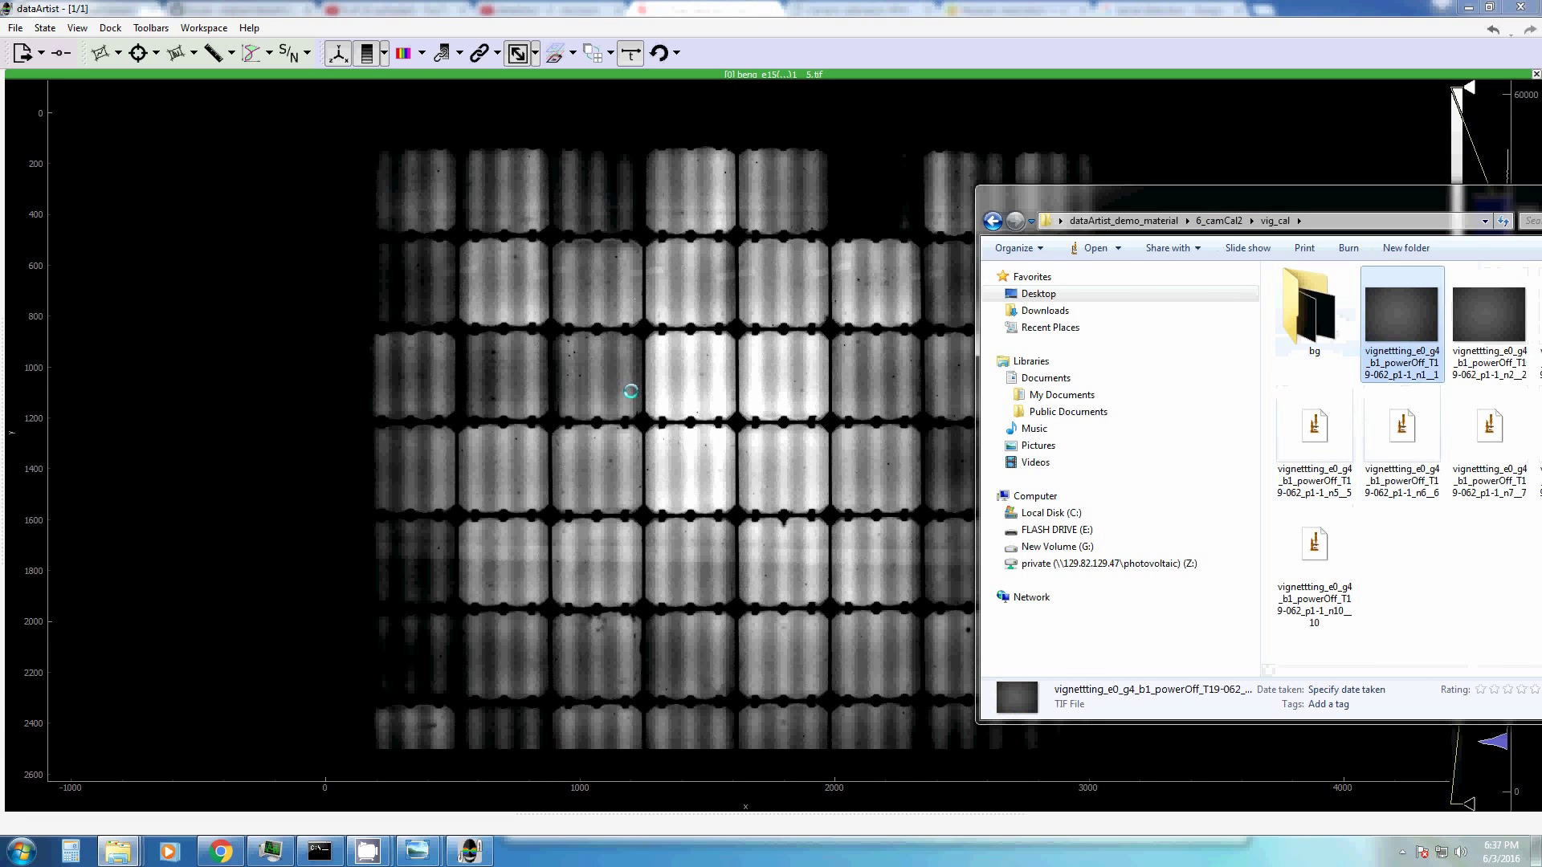
pyautogui.moveTo(1401, 322); pyautogui.dragTo(628, 391)
pyautogui.click(771, 453)
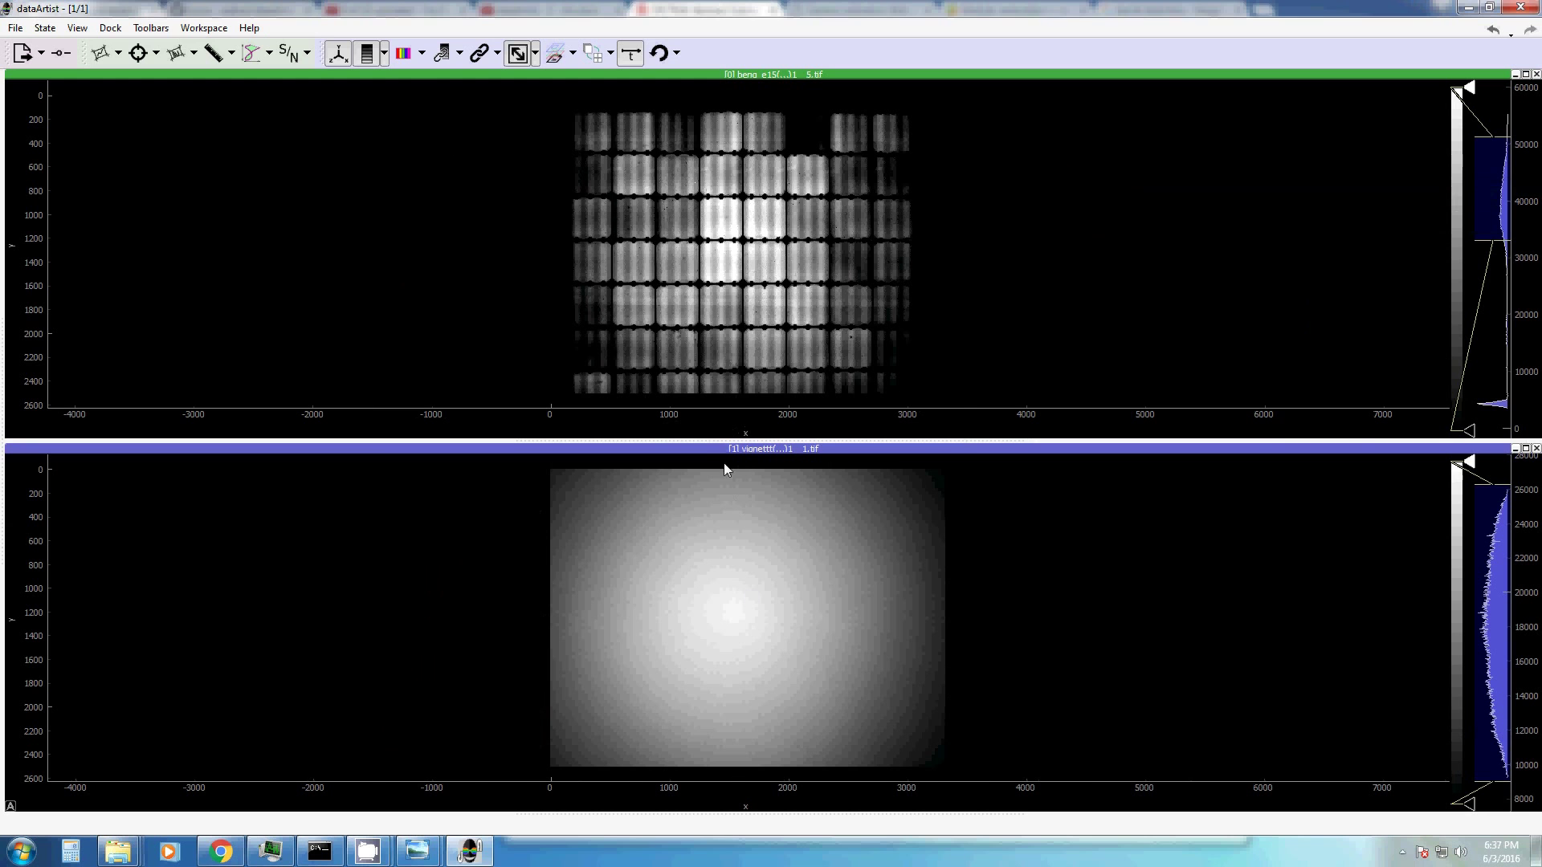
pyautogui.doubleClick(712, 451)
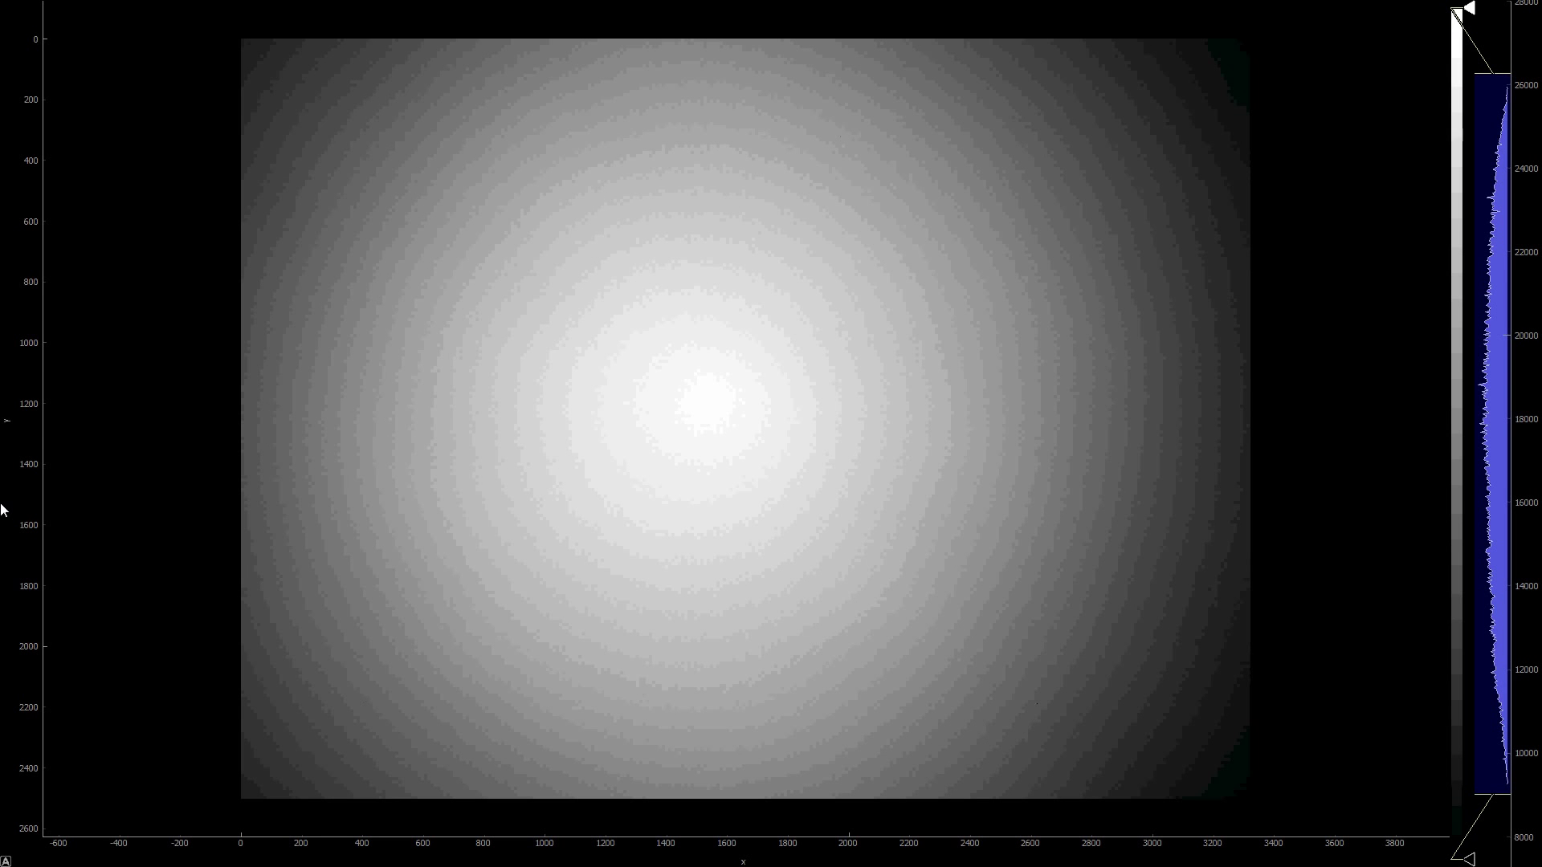
pyautogui.press('Escape')
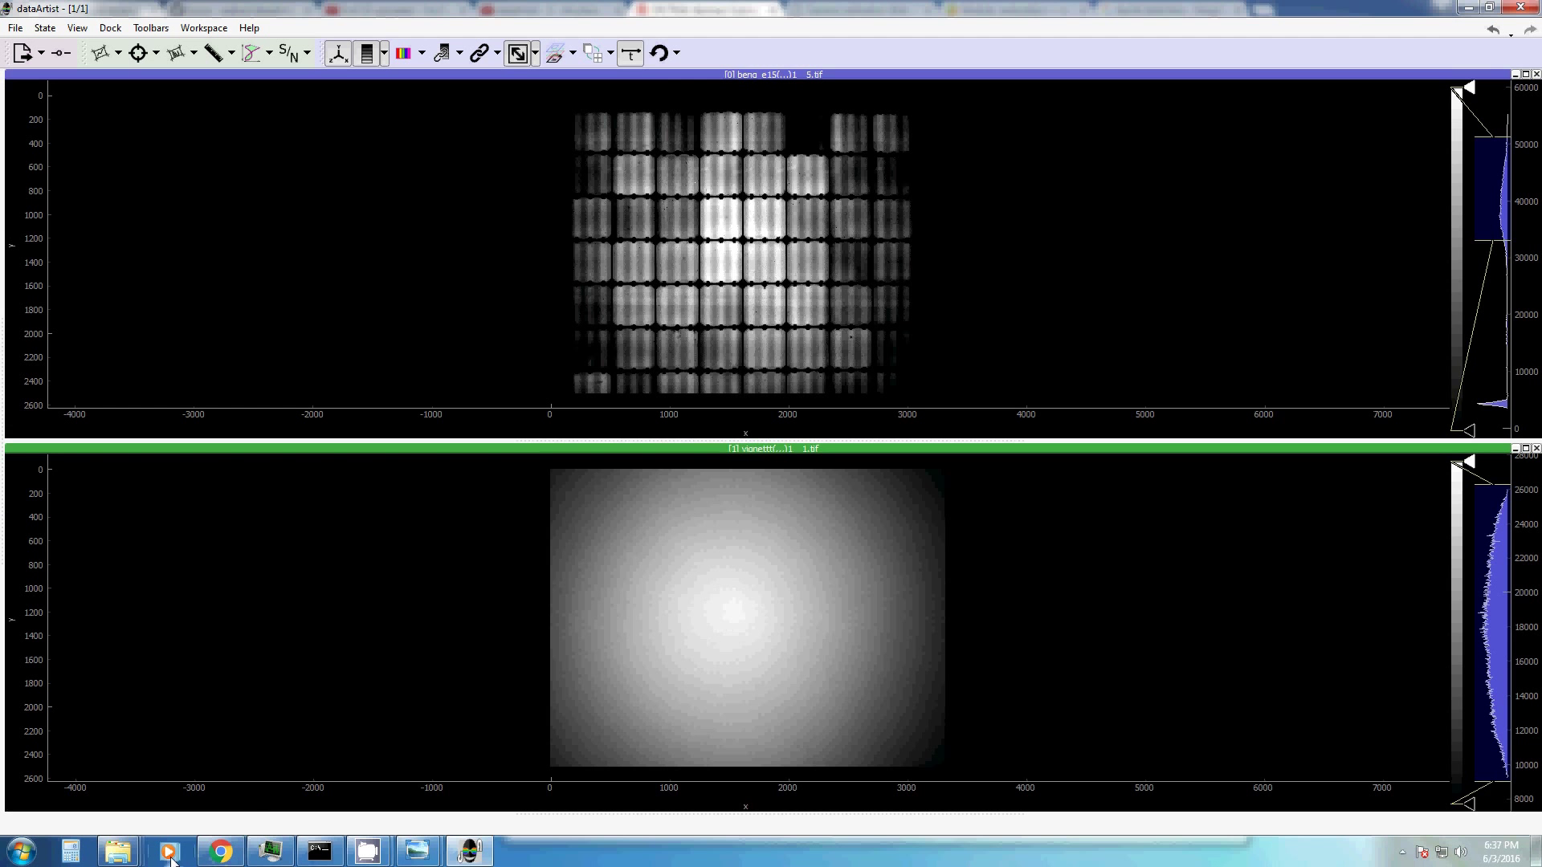
pyautogui.moveTo(118, 853)
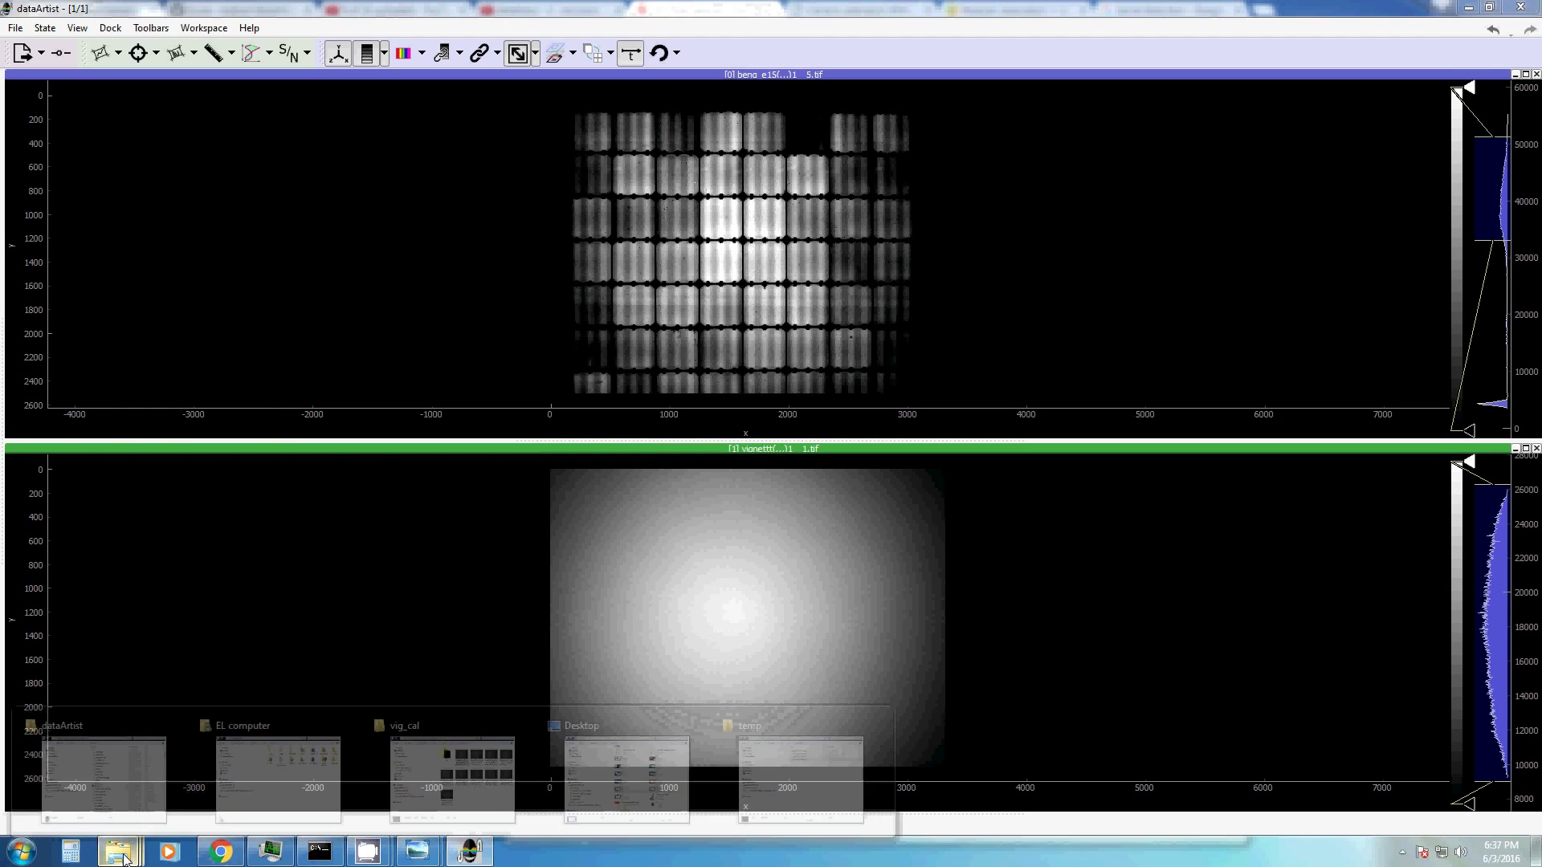
pyautogui.click(825, 766)
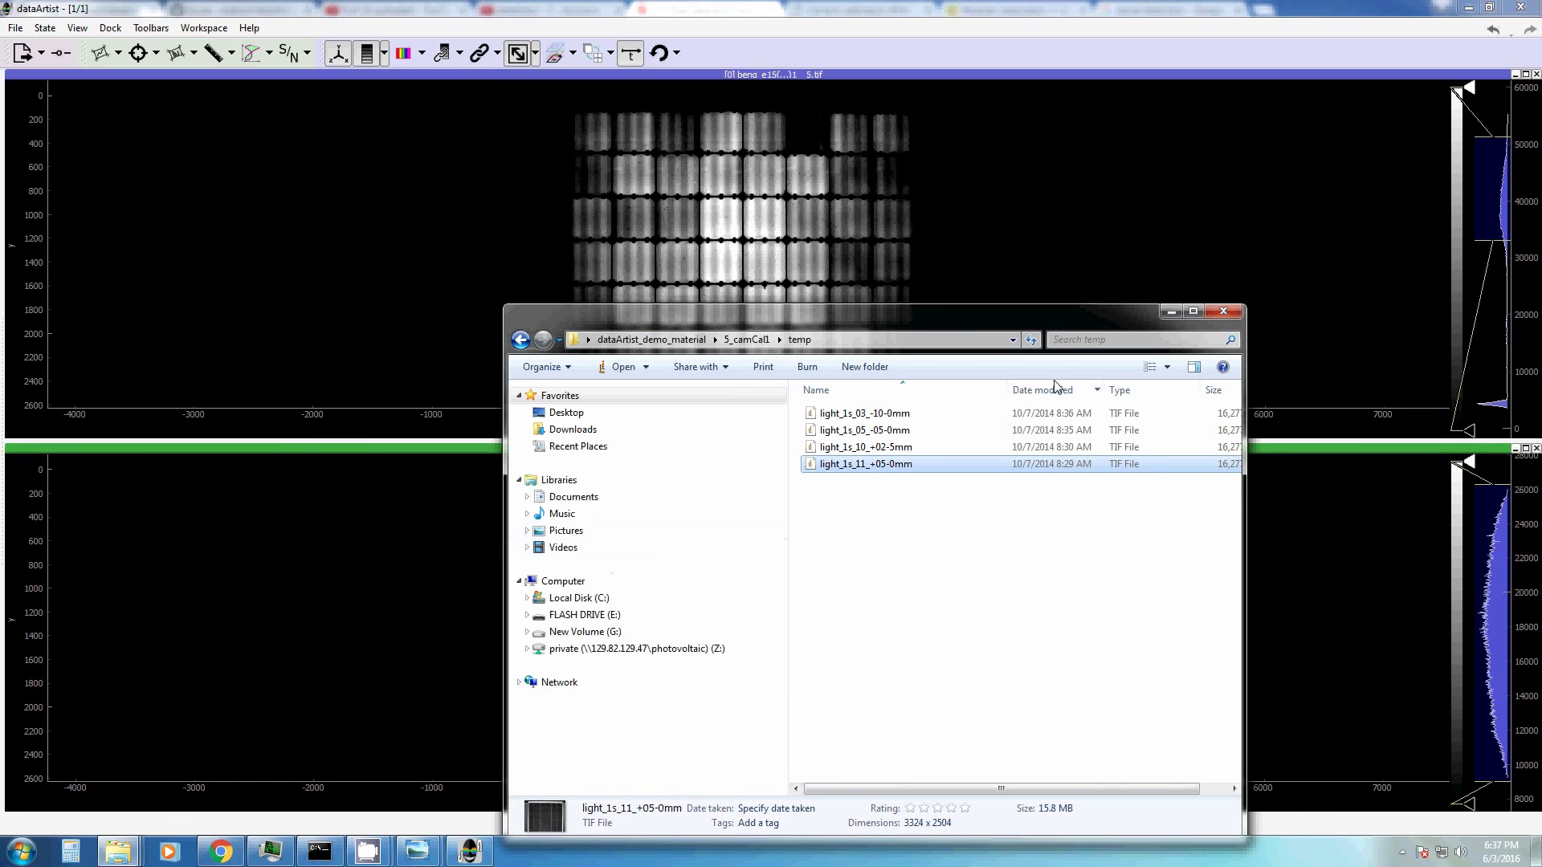
pyautogui.click(1223, 311)
# Import vignetting images n1, n2, n5 and n6 from the vig_cal folder, with multiple files set to "in current display".
pyautogui.moveTo(119, 857)
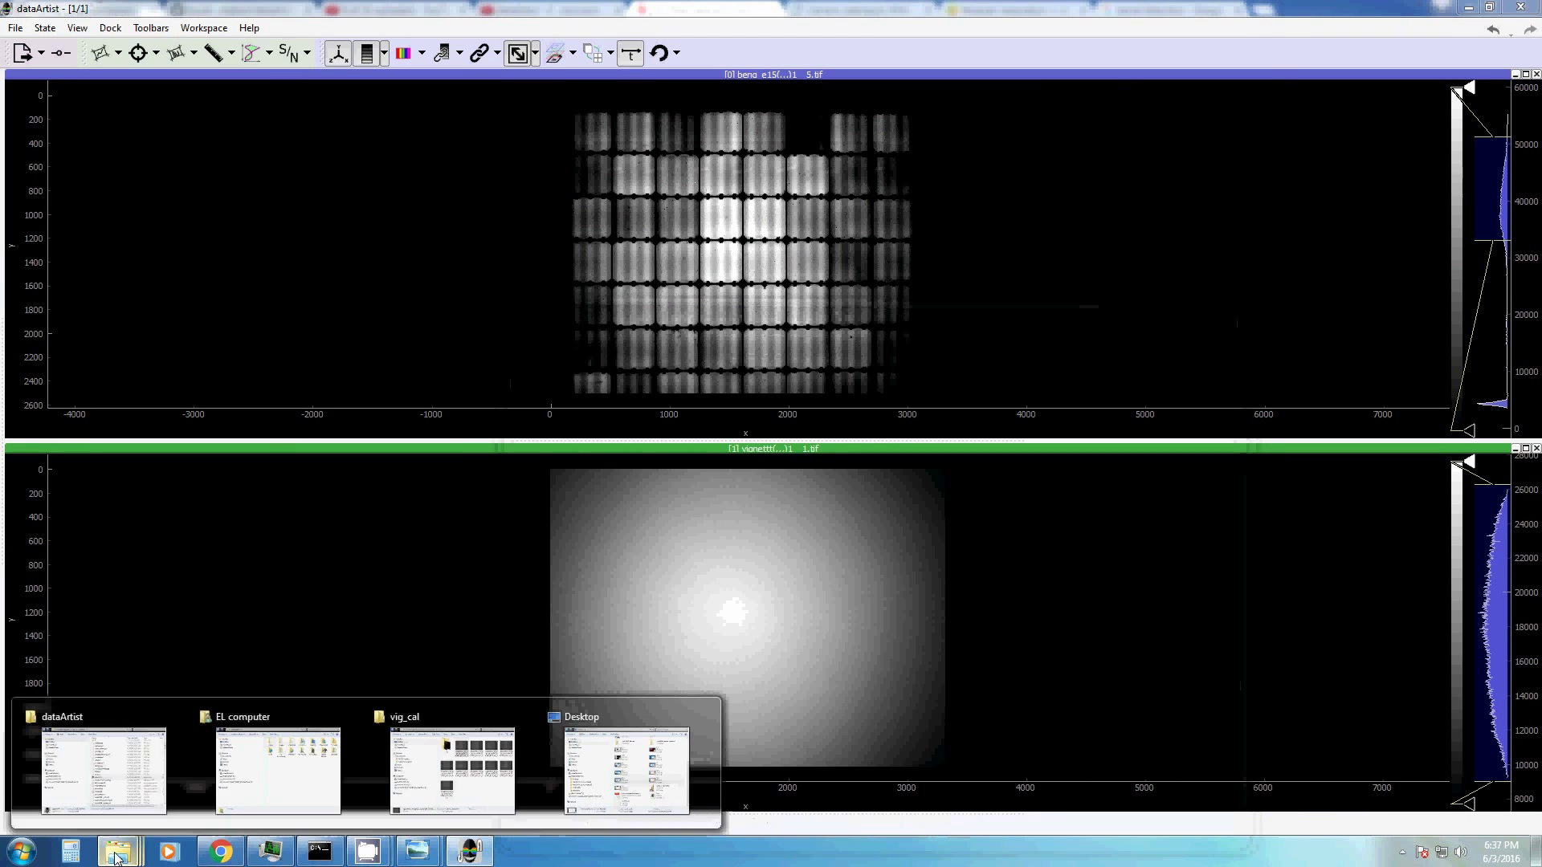
pyautogui.click(473, 772)
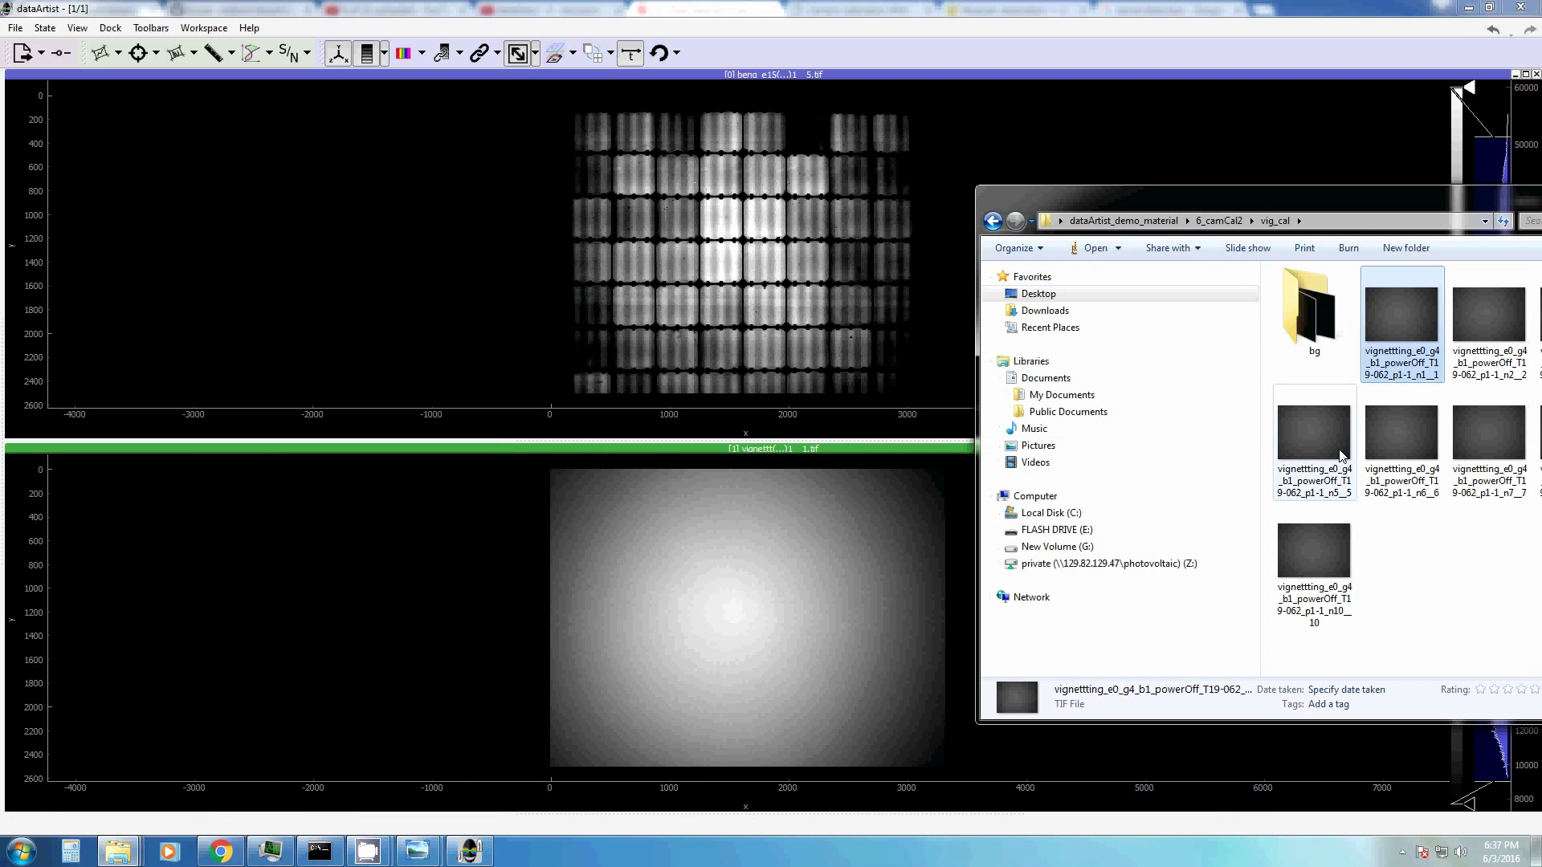
pyautogui.keyDown('ctrl'); pyautogui.click(1492, 326); pyautogui.keyUp('ctrl')
pyautogui.keyDown('ctrl'); pyautogui.click(1343, 427); pyautogui.keyUp('ctrl')
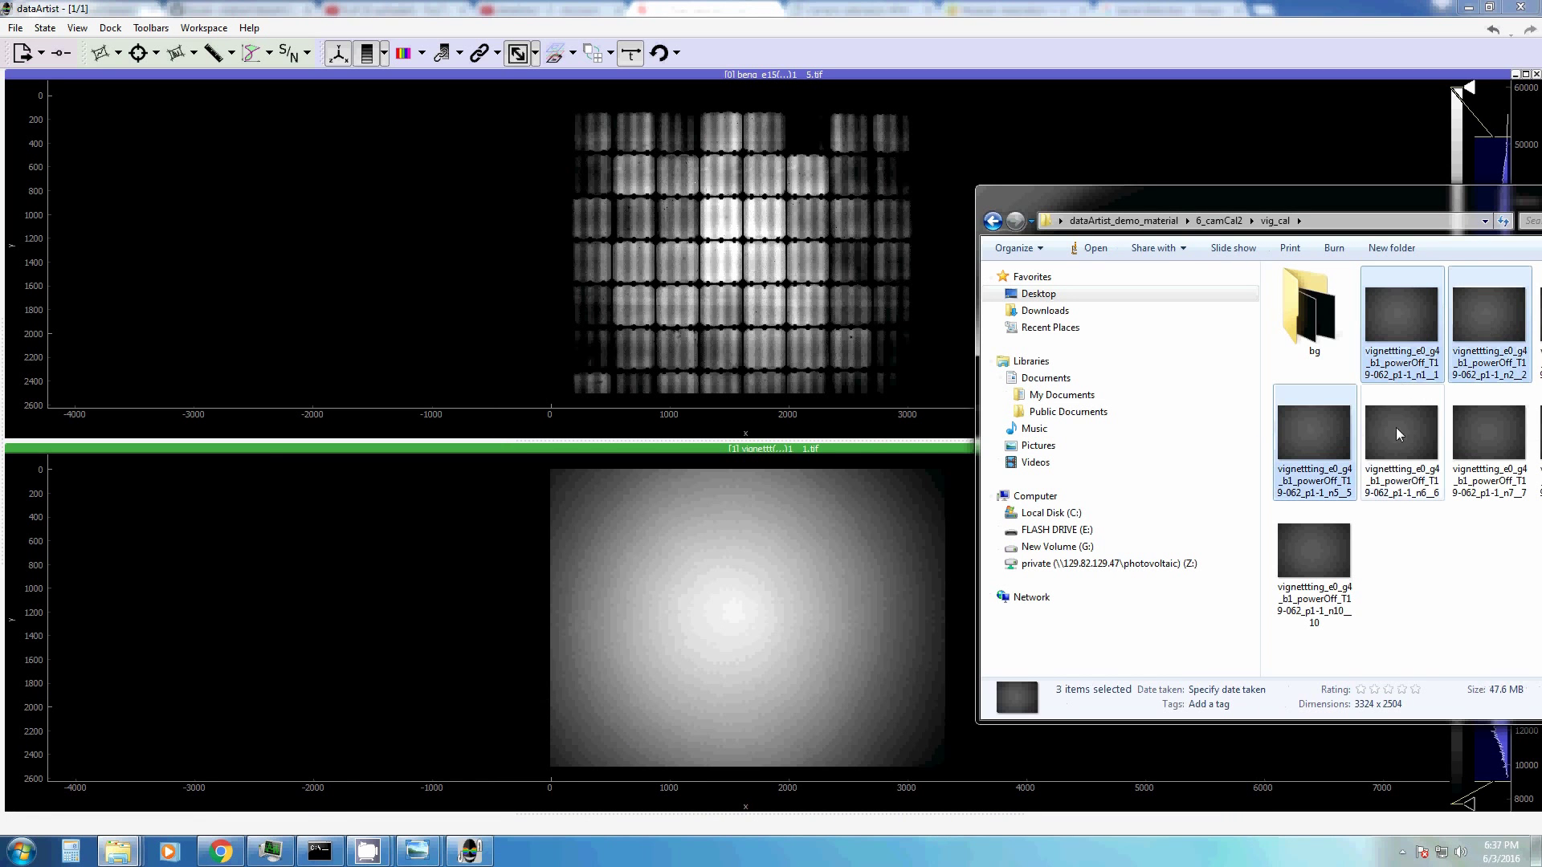
pyautogui.keyDown('ctrl'); pyautogui.click(1396, 427); pyautogui.keyUp('ctrl')
pyautogui.moveTo(1396, 427); pyautogui.dragTo(695, 586)
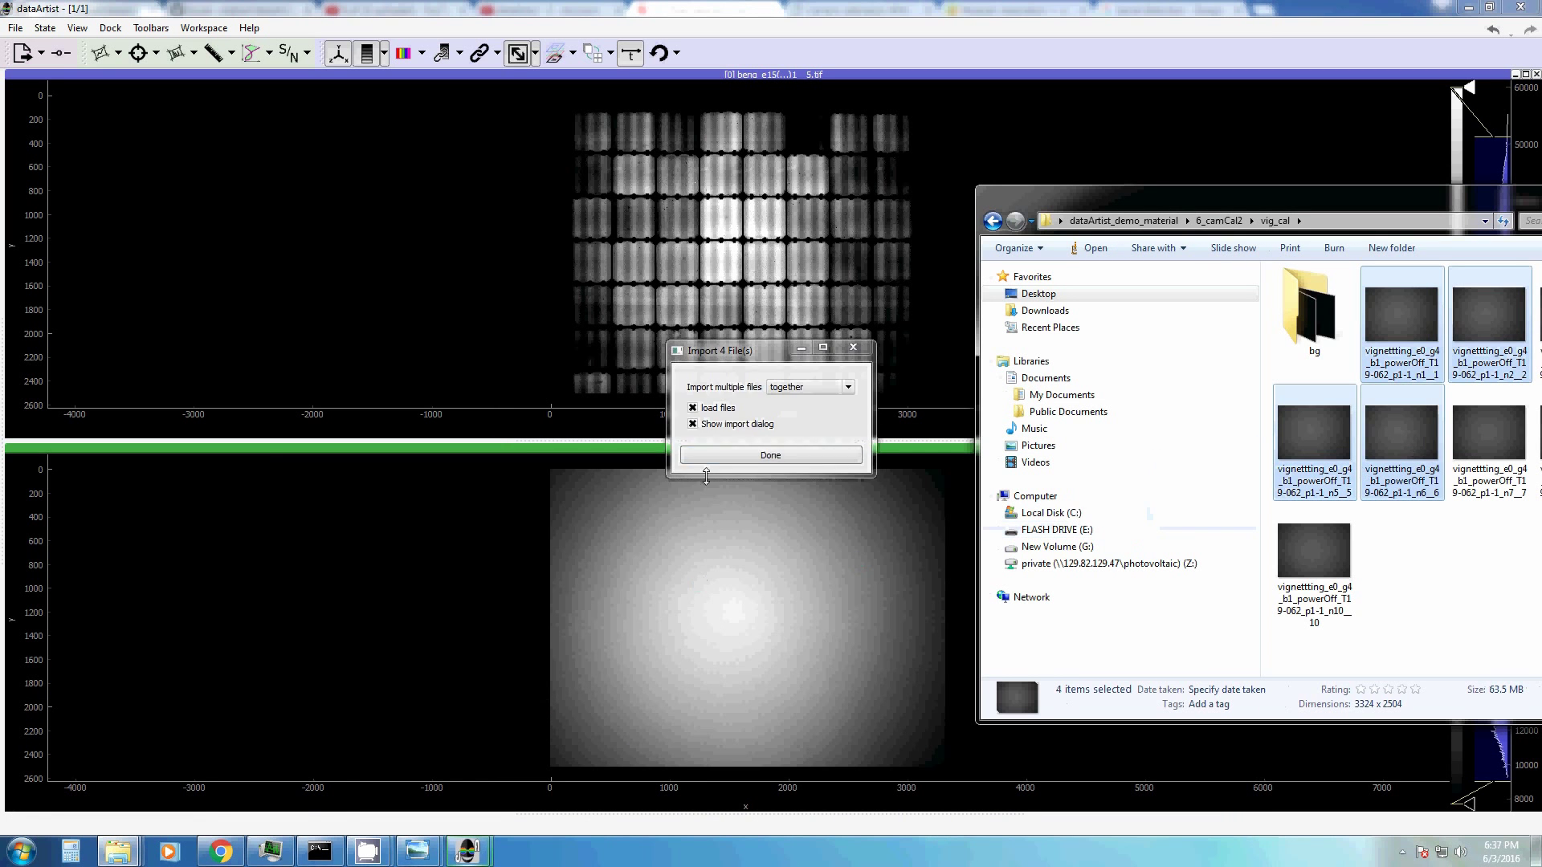
pyautogui.click(803, 387)
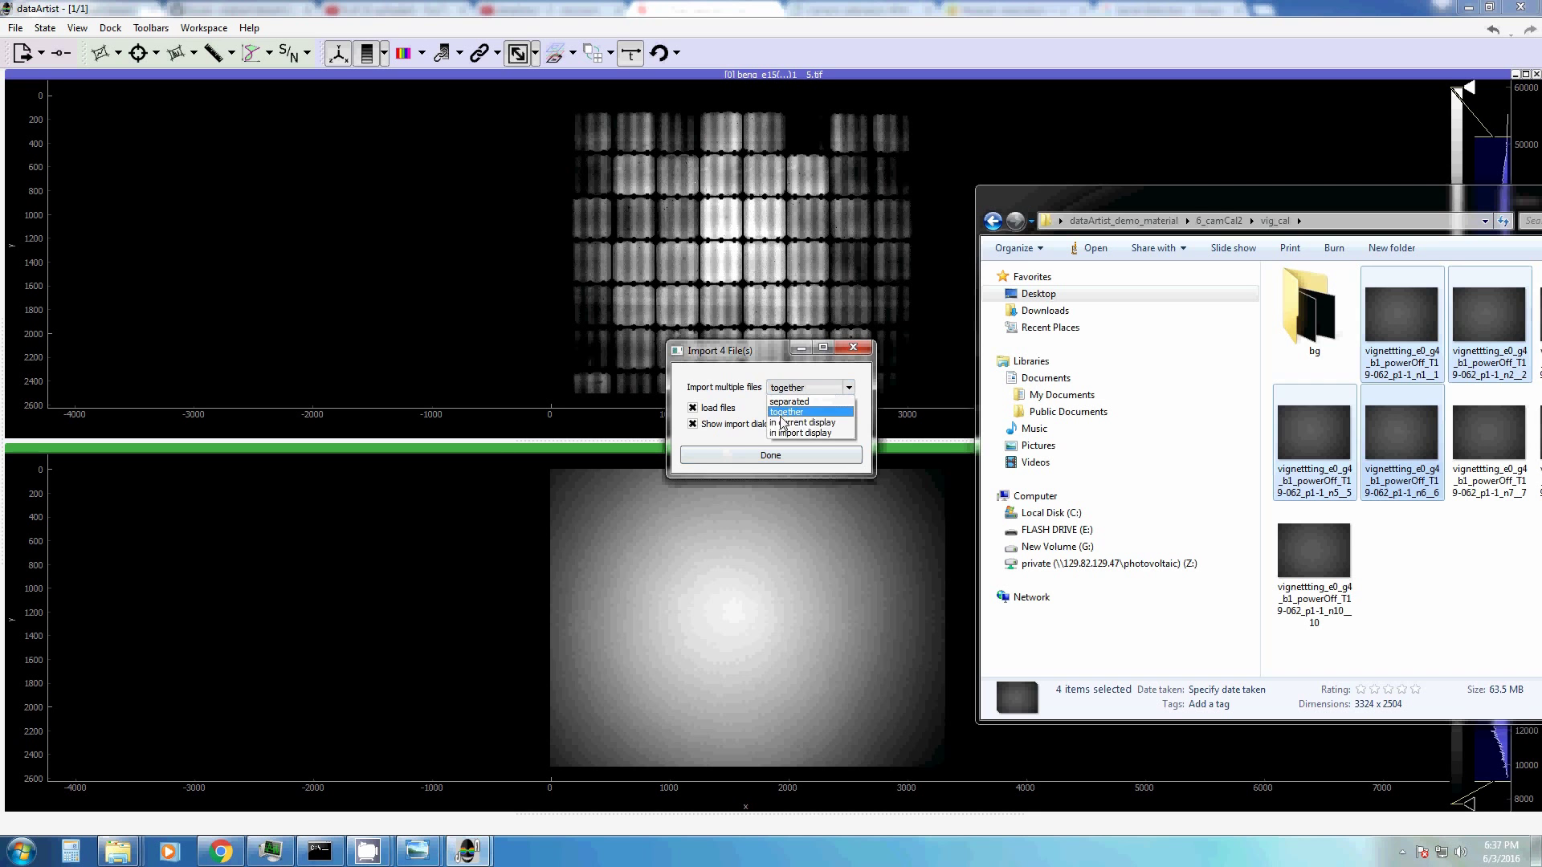
pyautogui.click(781, 423)
pyautogui.click(771, 456)
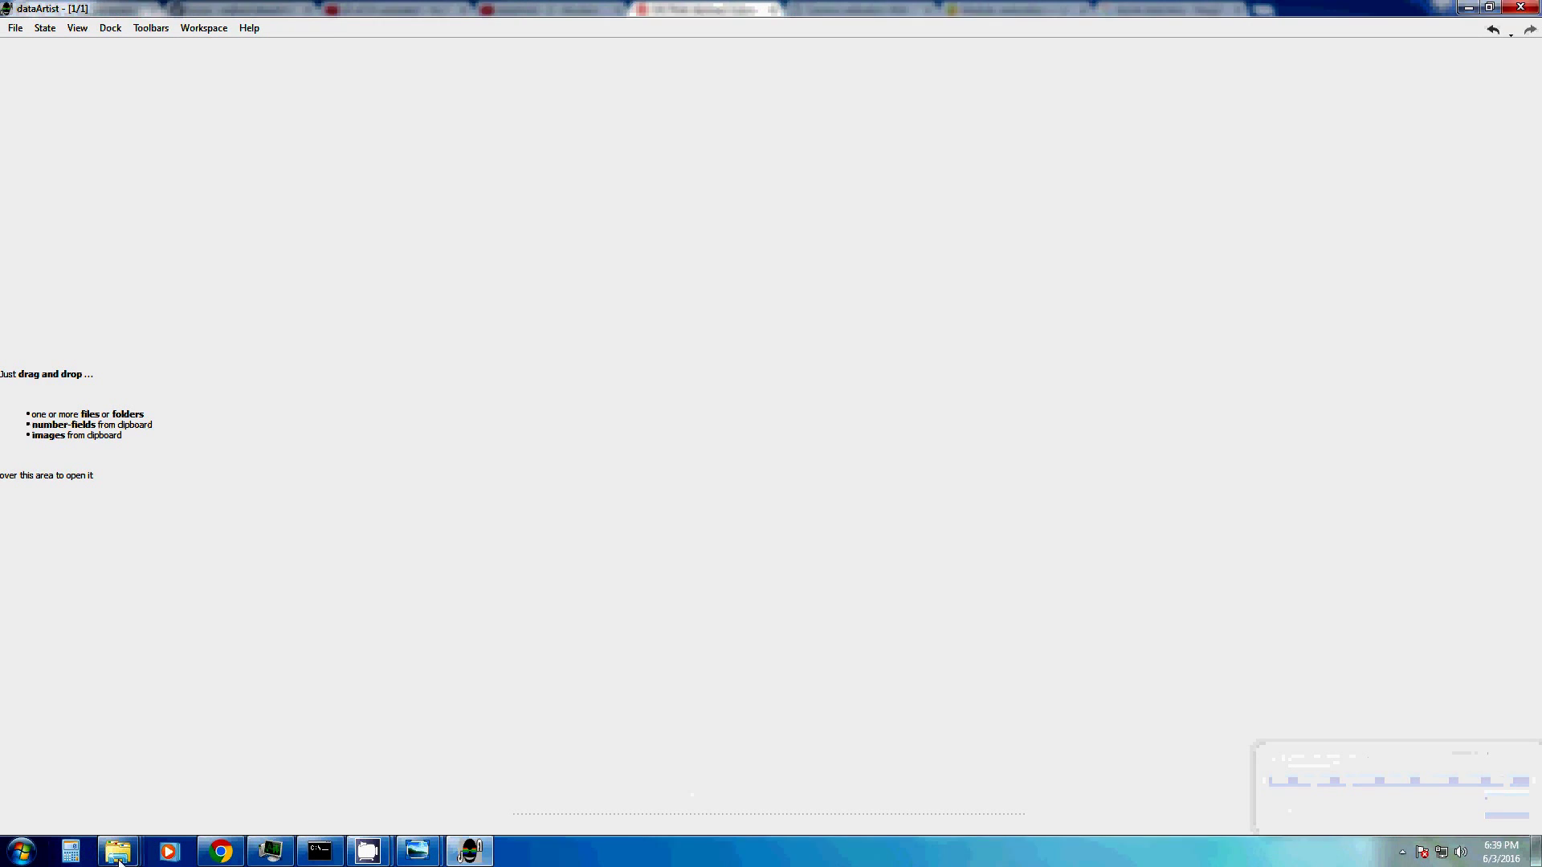
# Import all ten vignetting images from the vig_cal folder into the empty workspace, using "in current display" with file loading enabled.
pyautogui.moveTo(118, 851)
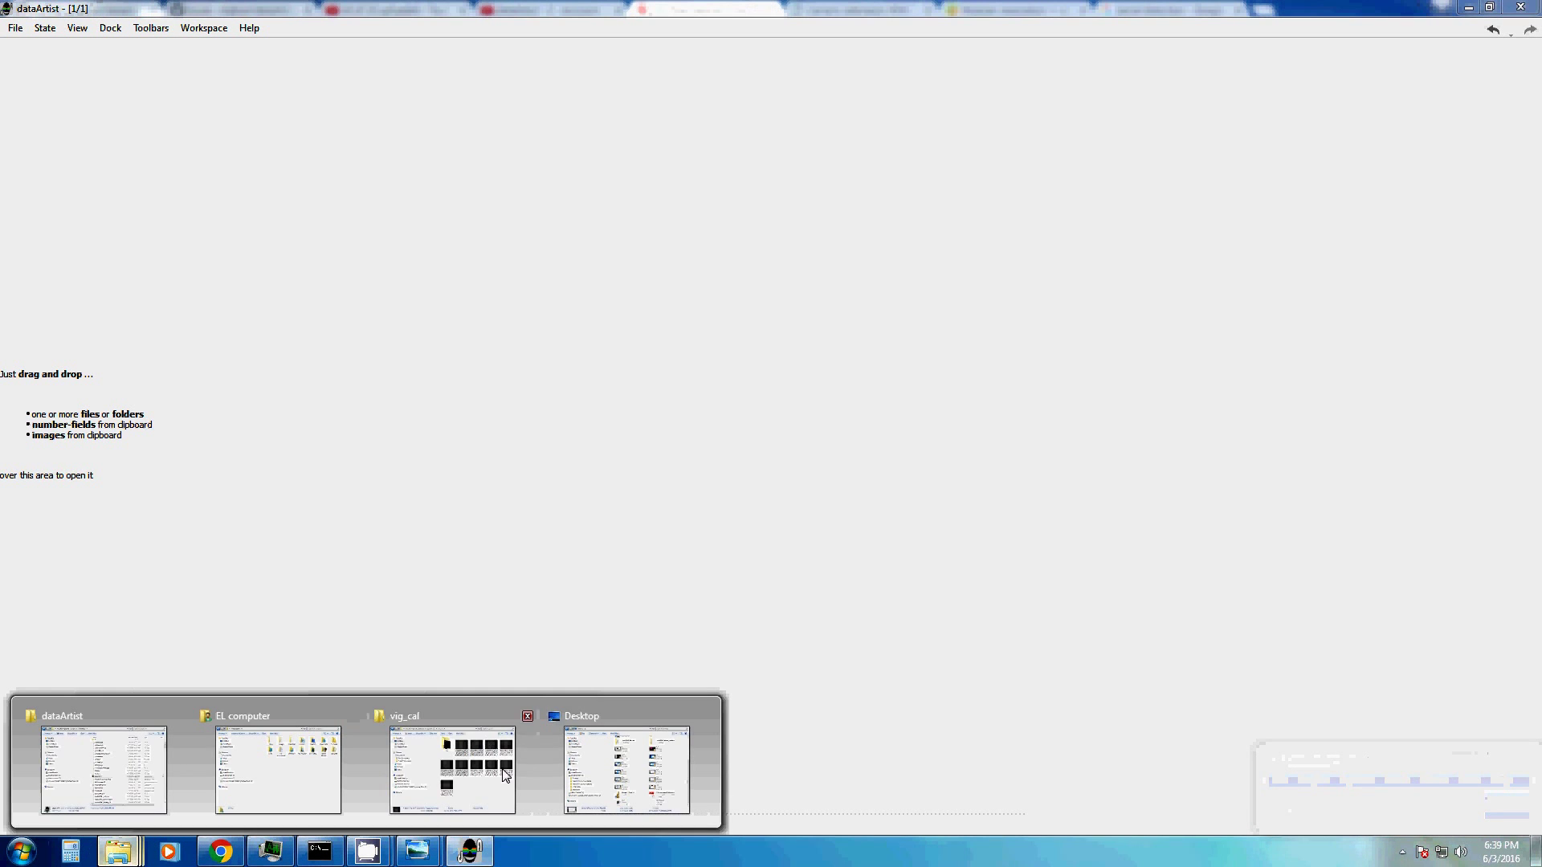
pyautogui.click(506, 775)
pyautogui.moveTo(1288, 200); pyautogui.dragTo(645, 205)
pyautogui.click(863, 655)
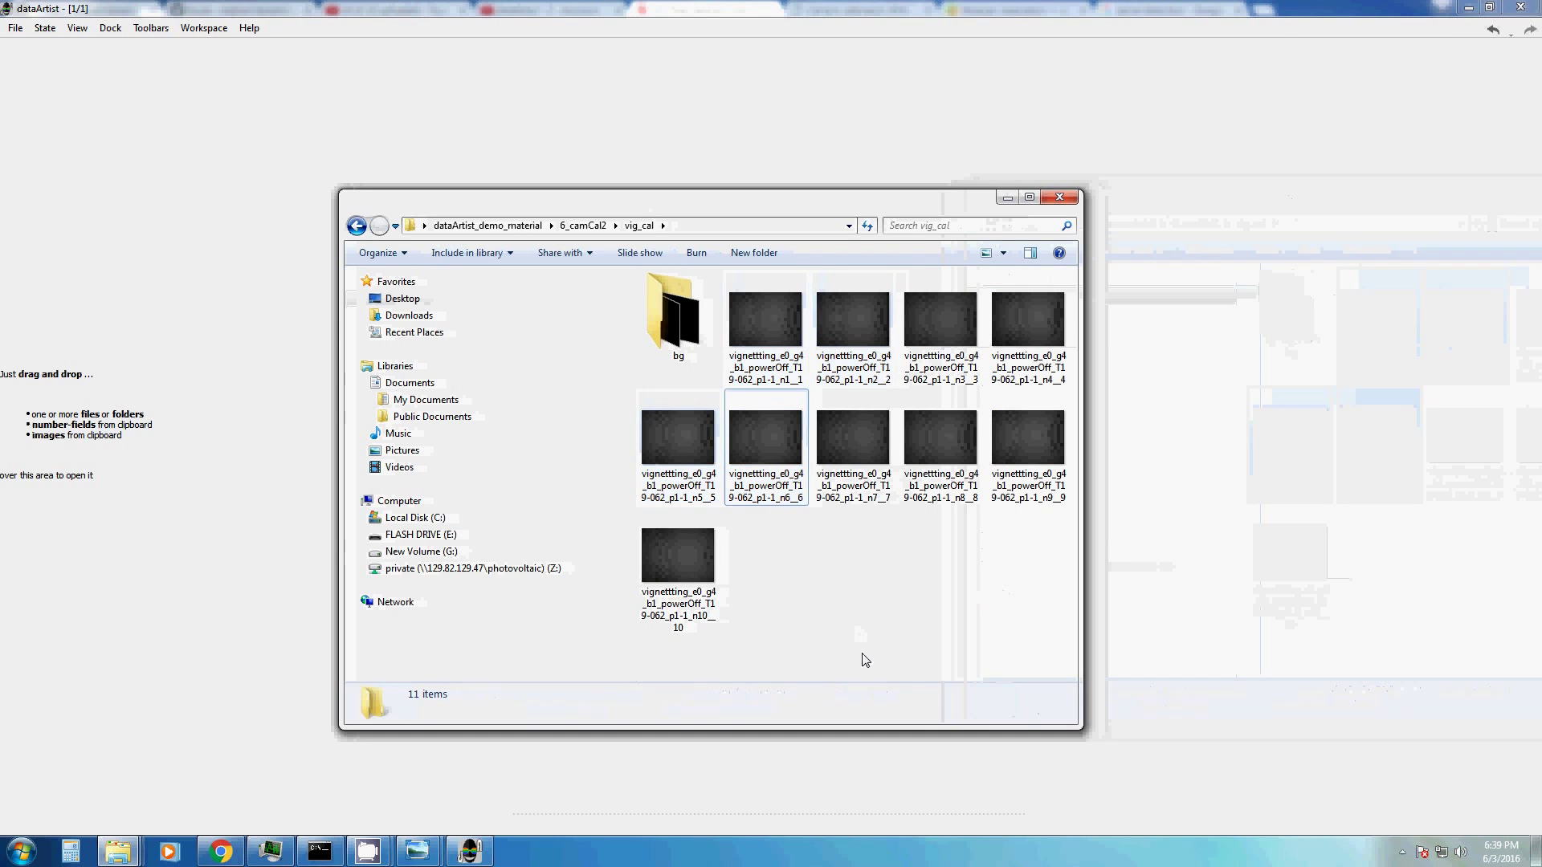
pyautogui.click(740, 381)
pyautogui.keyDown('shift'); pyautogui.click(679, 586); pyautogui.keyUp('shift')
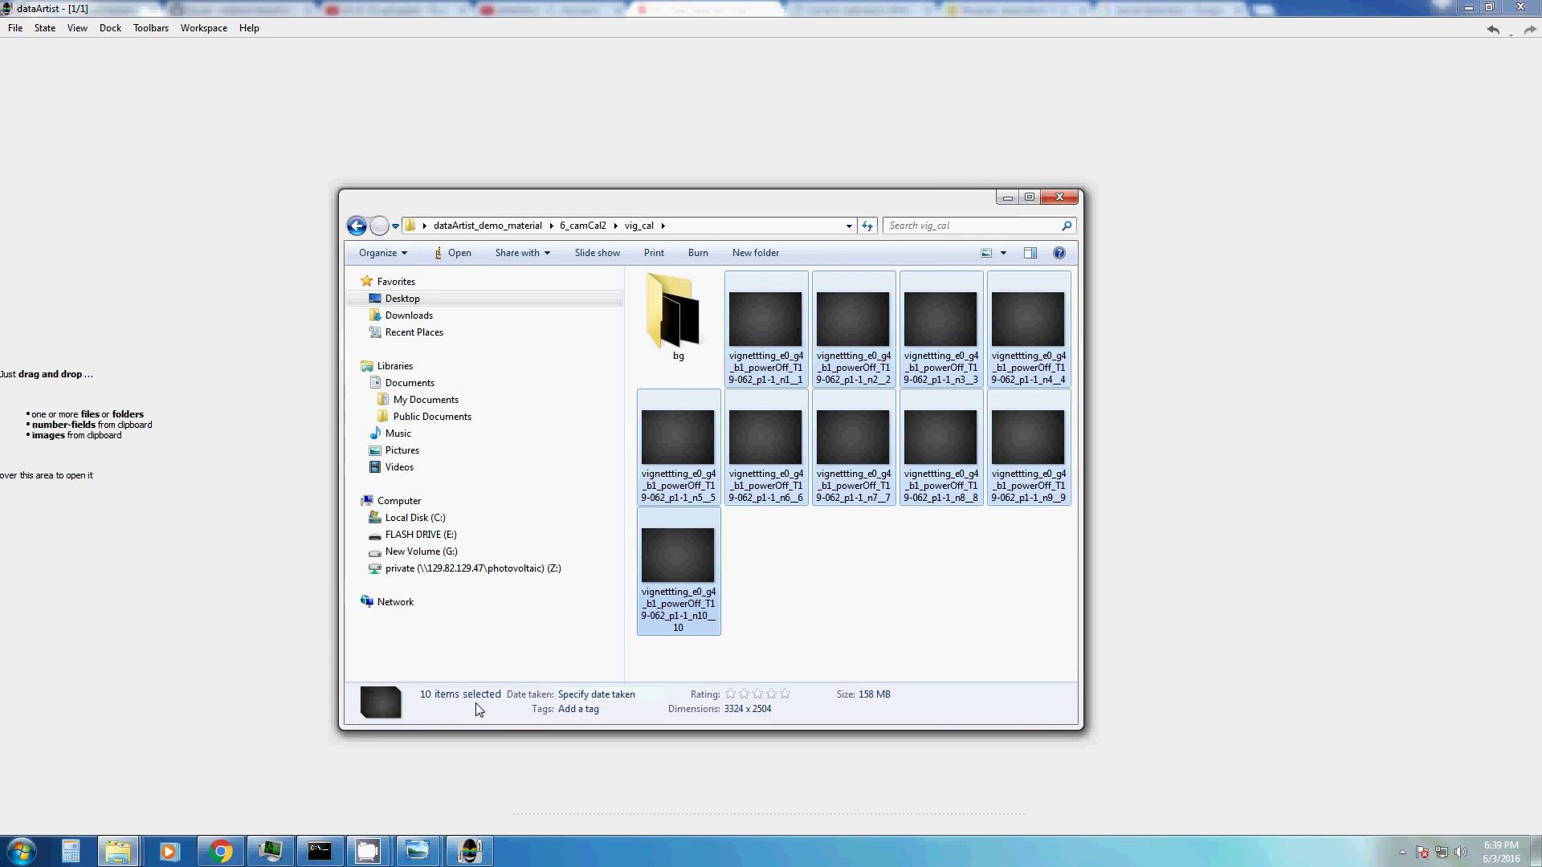
pyautogui.moveTo(758, 299); pyautogui.dragTo(150, 277)
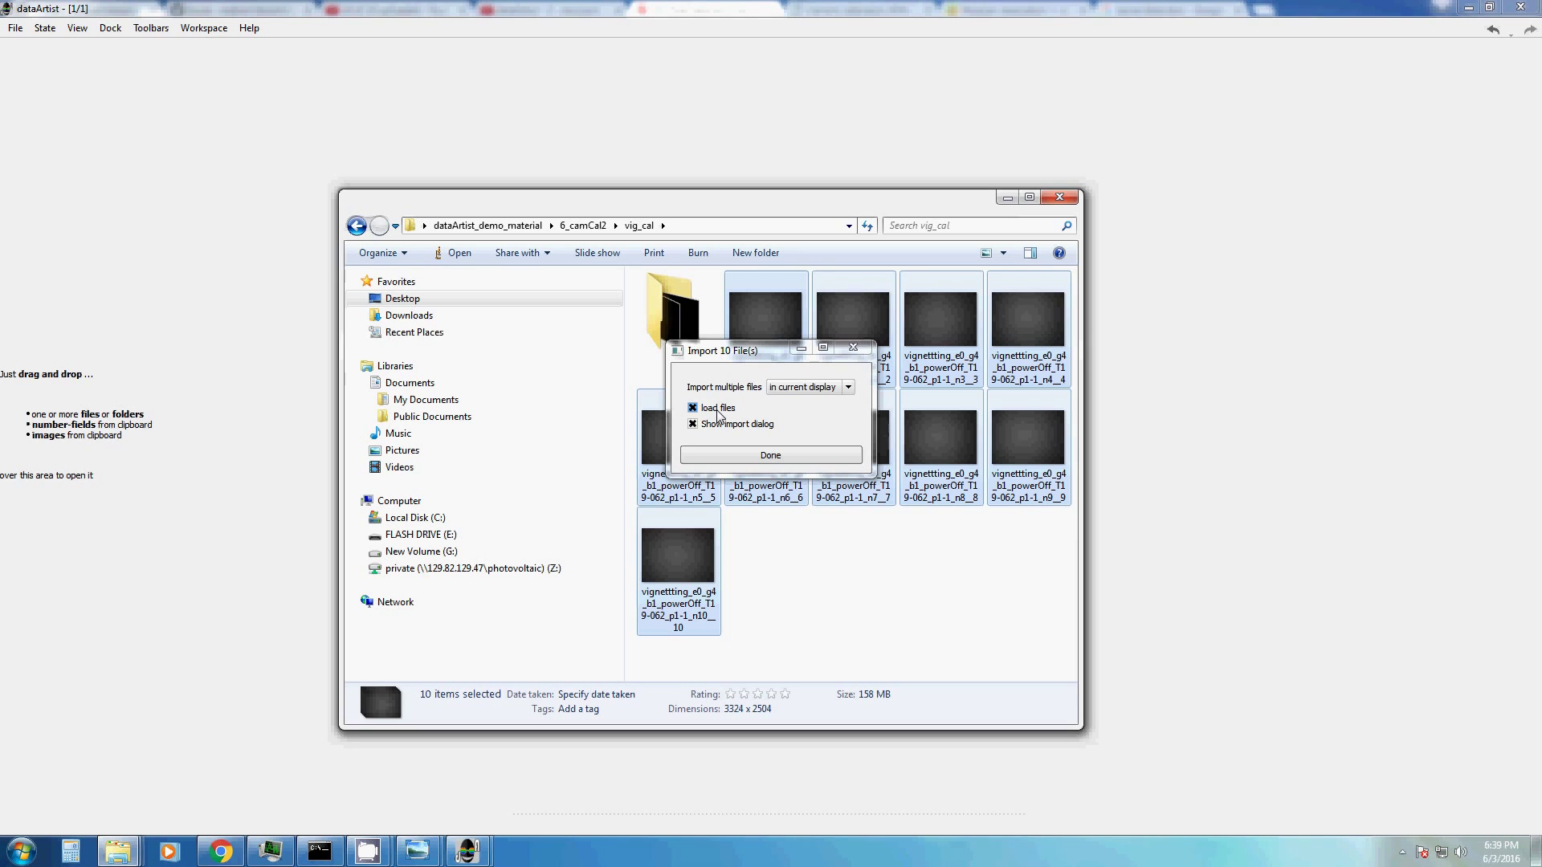
pyautogui.click(735, 456)
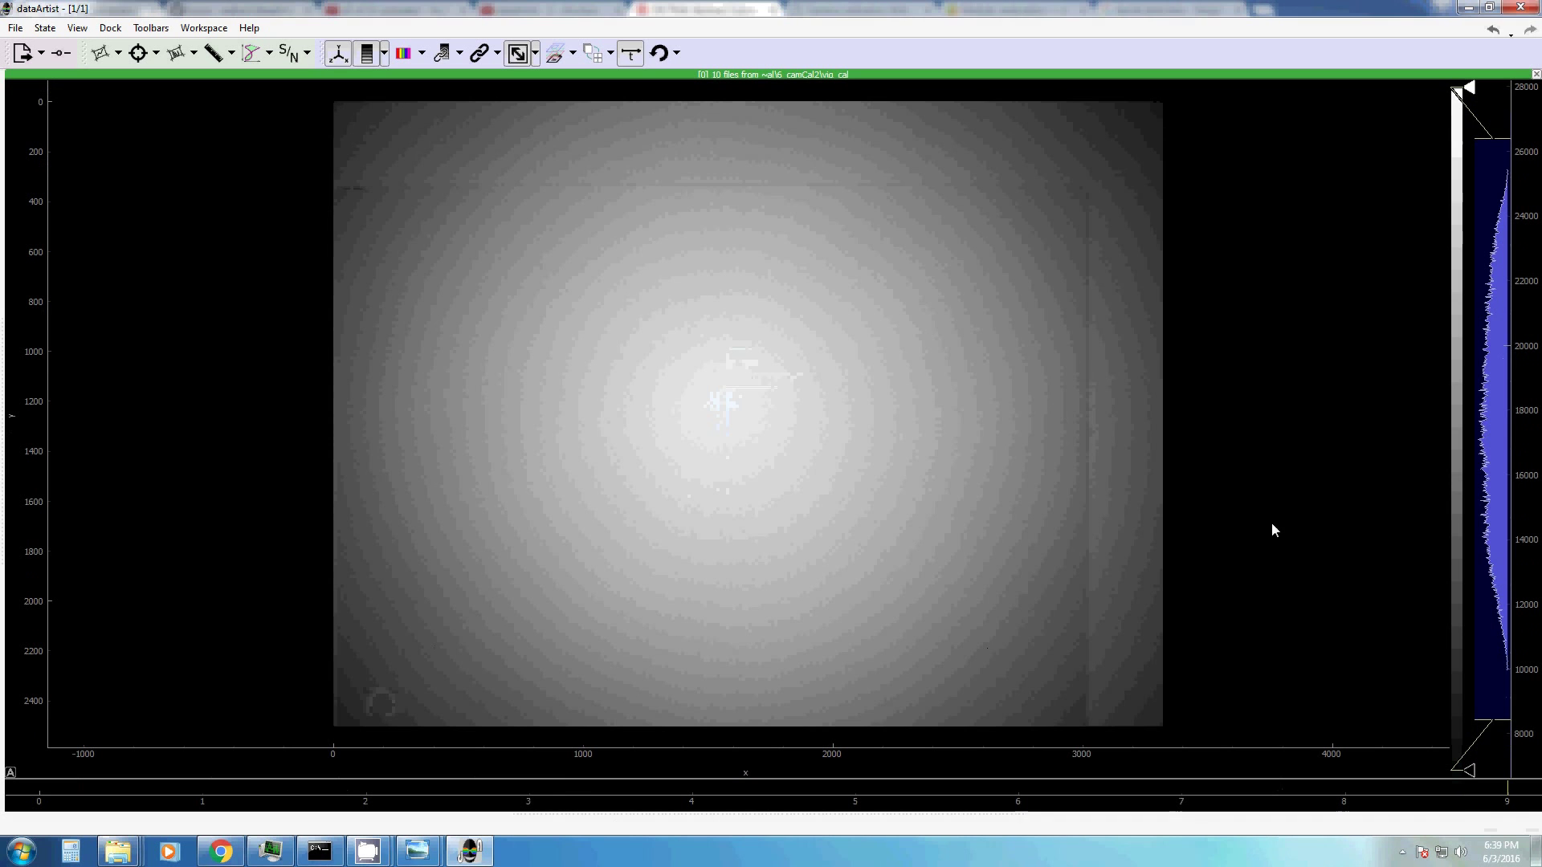
# Step back through the ten-image vignetting stack from layer 9 to layer 4 to compare the calibration images.
pyautogui.press('Left')
pyautogui.press('Left')
pyautogui.press('Left')
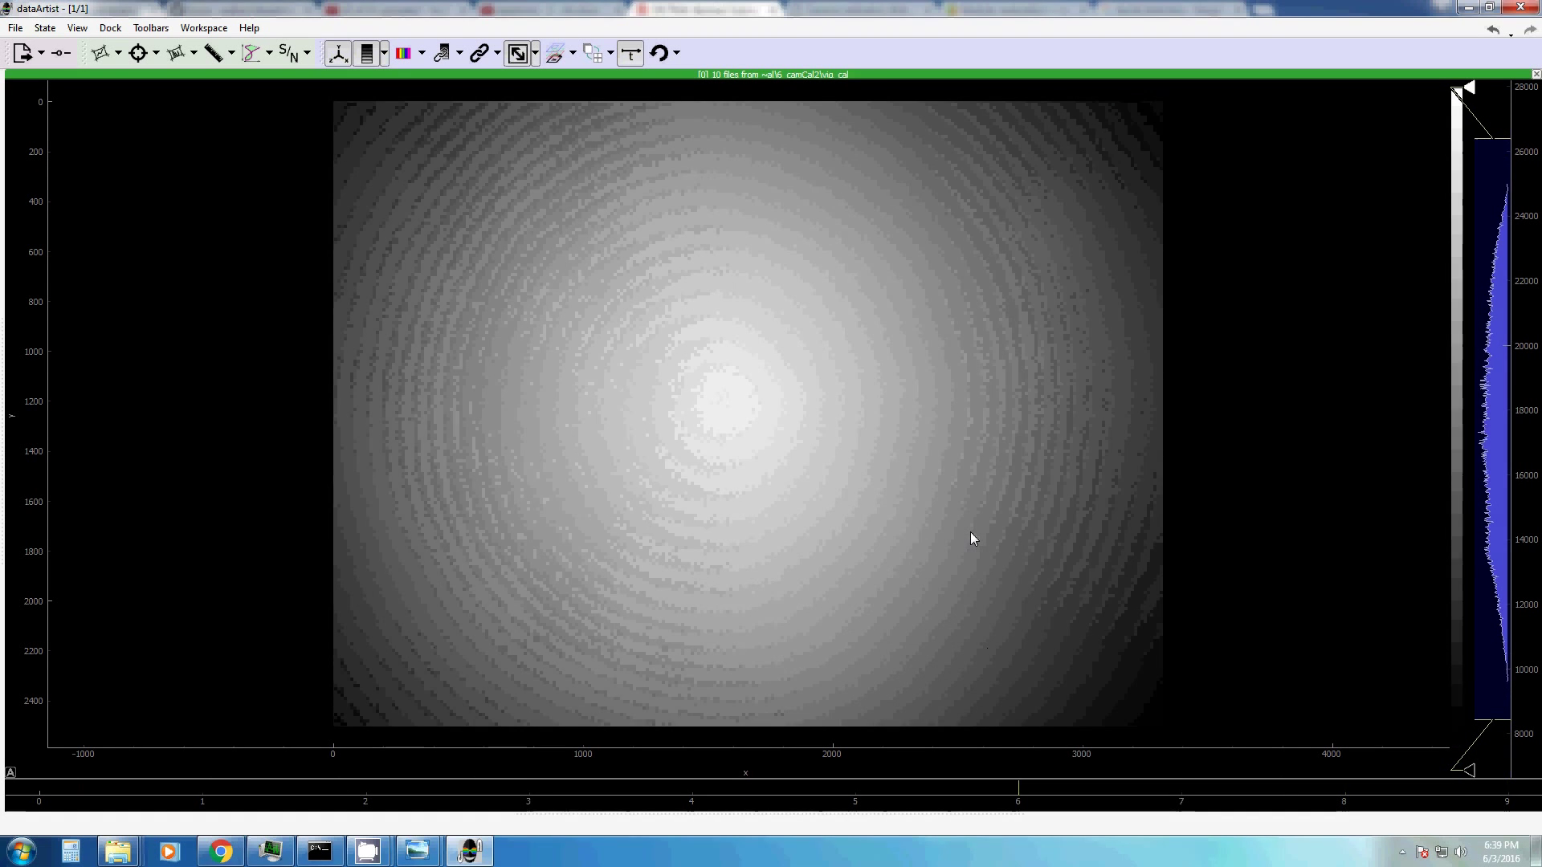
pyautogui.press('Left')
pyautogui.press('Left')
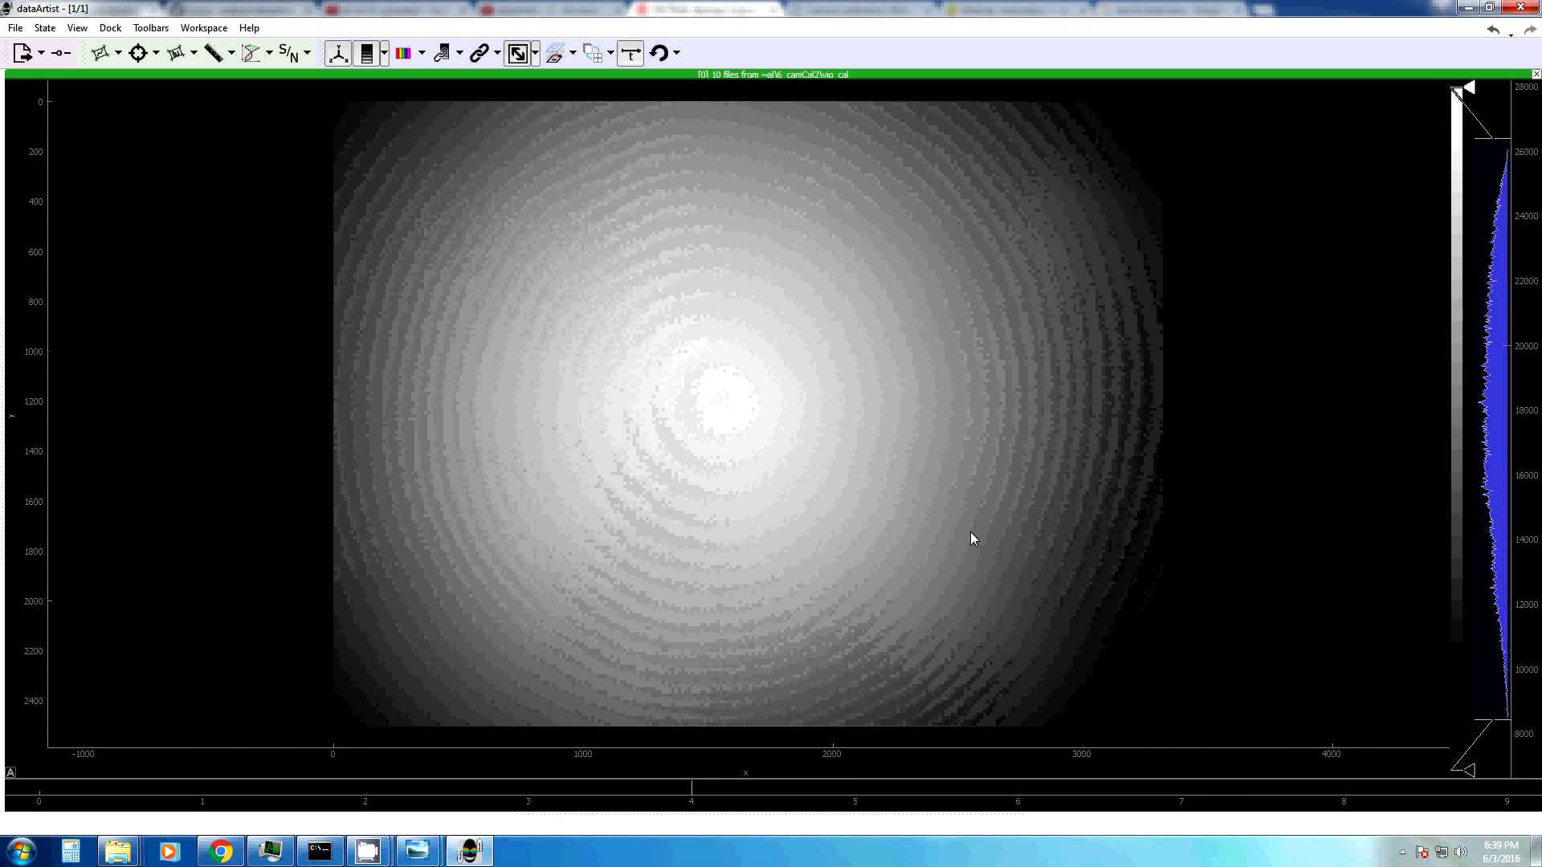
# Show the Calibrate toolbar and review the FlatField tool's options.
pyautogui.click(150, 29)
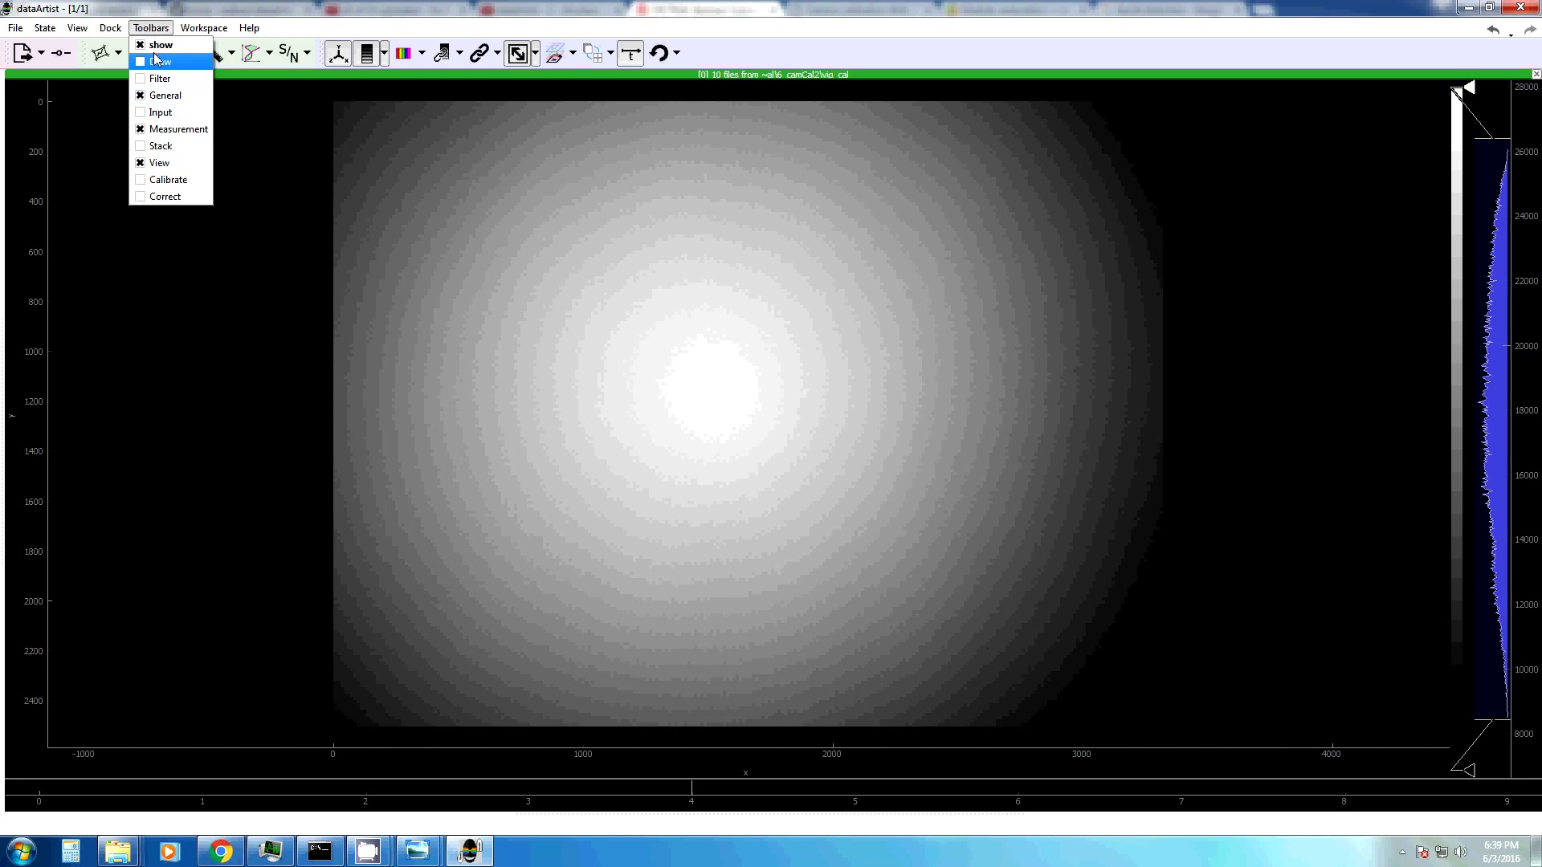
pyautogui.click(165, 194)
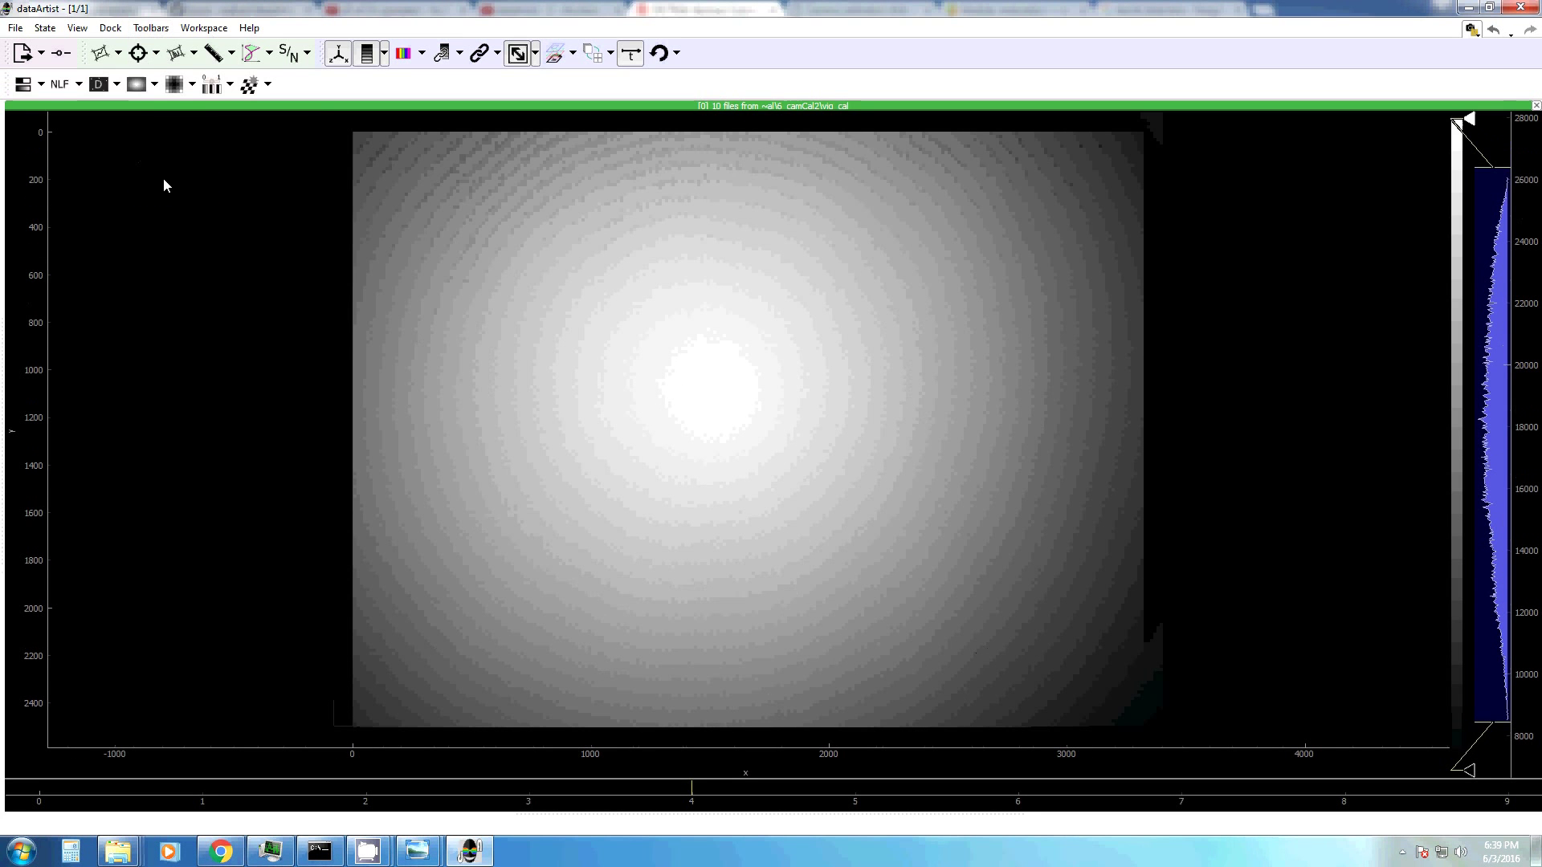
pyautogui.click(136, 85)
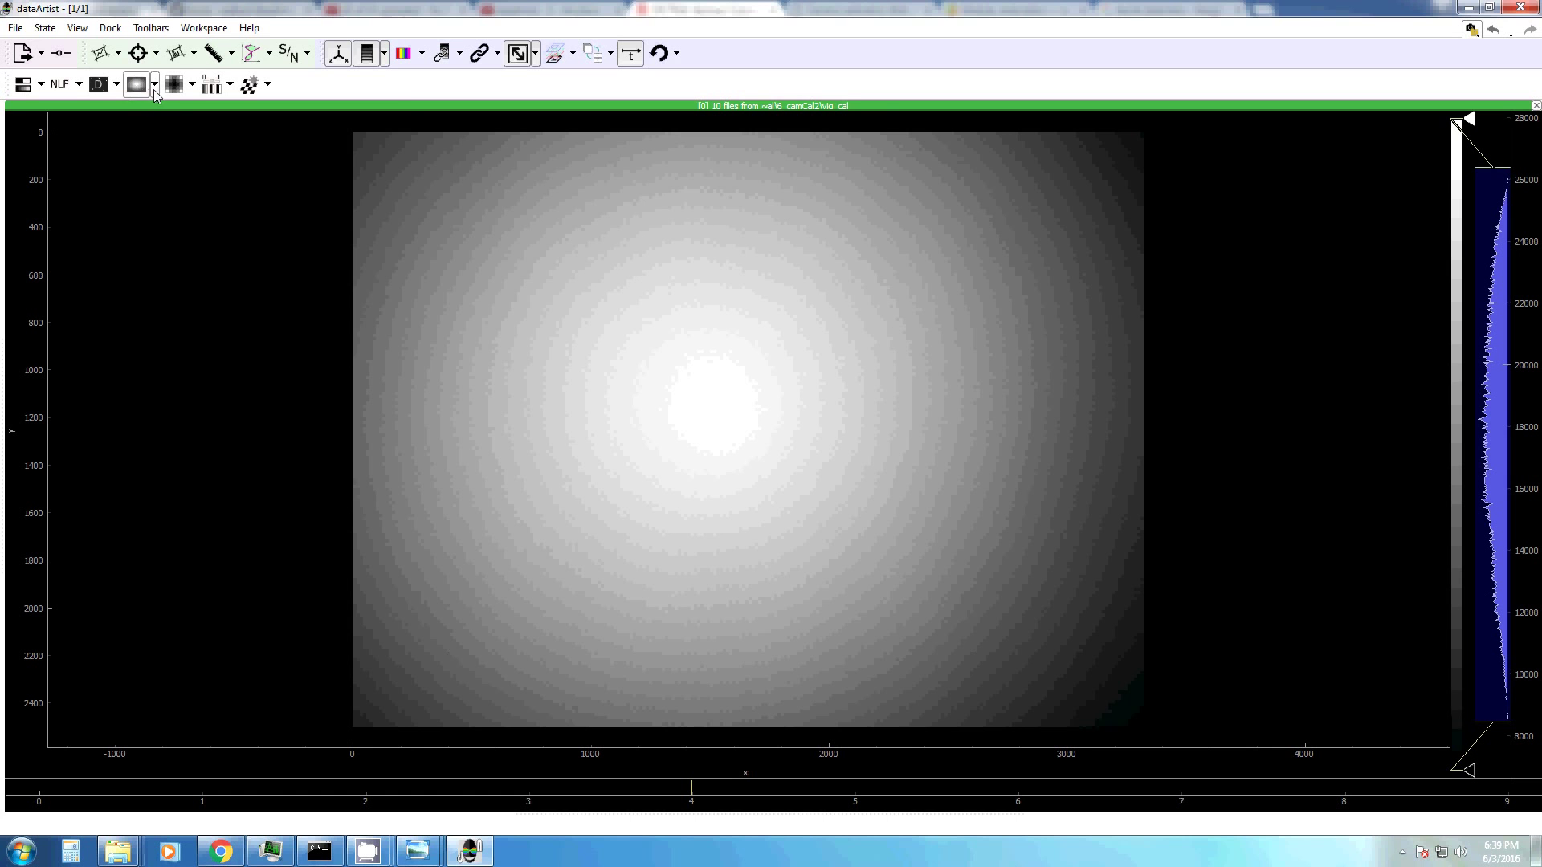
pyautogui.click(155, 85)
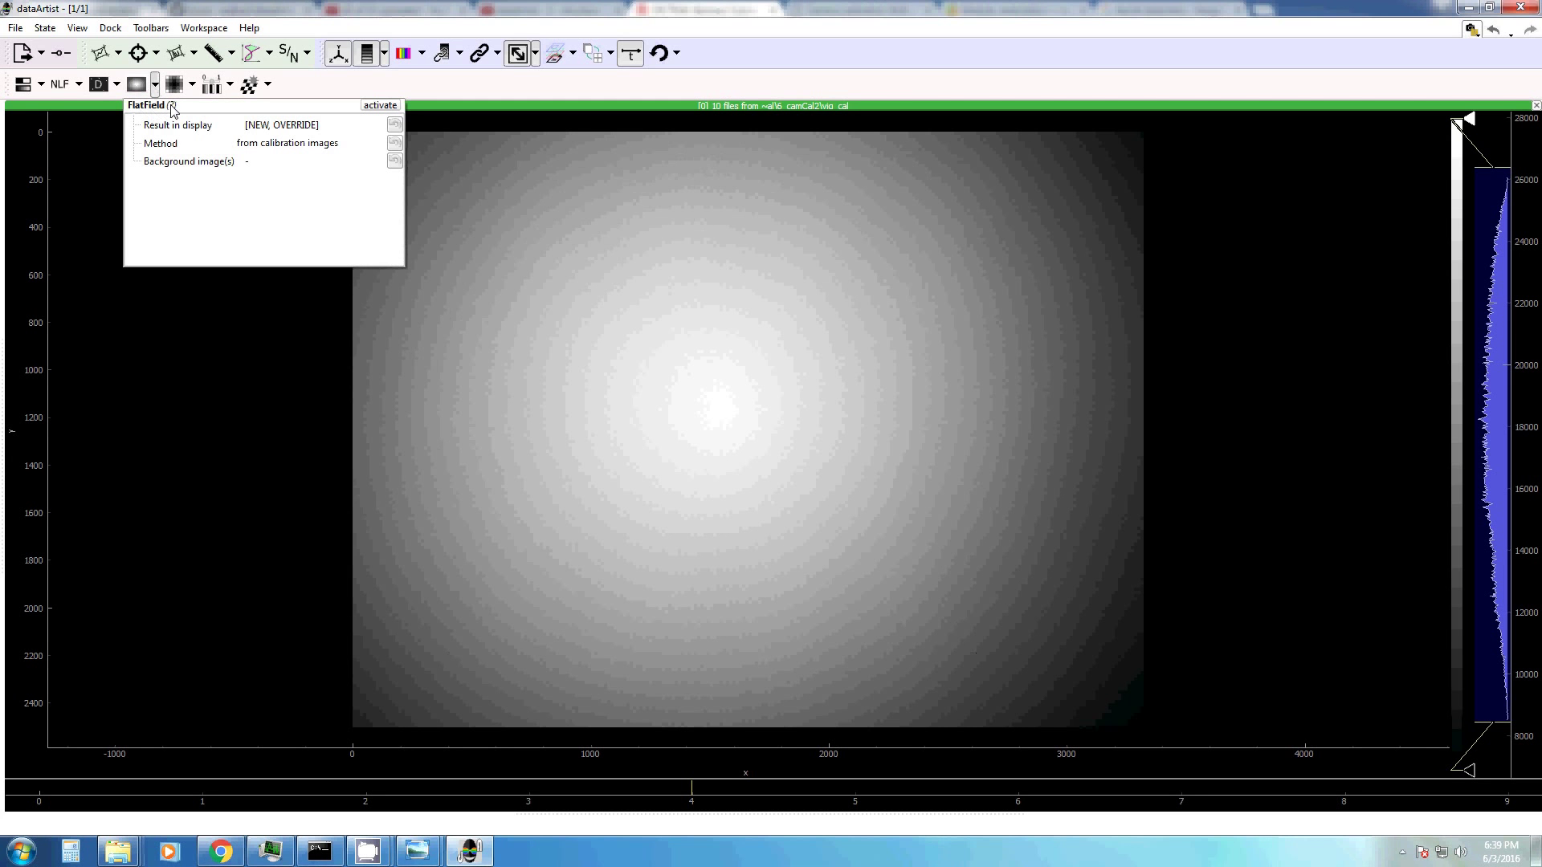
pyautogui.moveTo(174, 109)
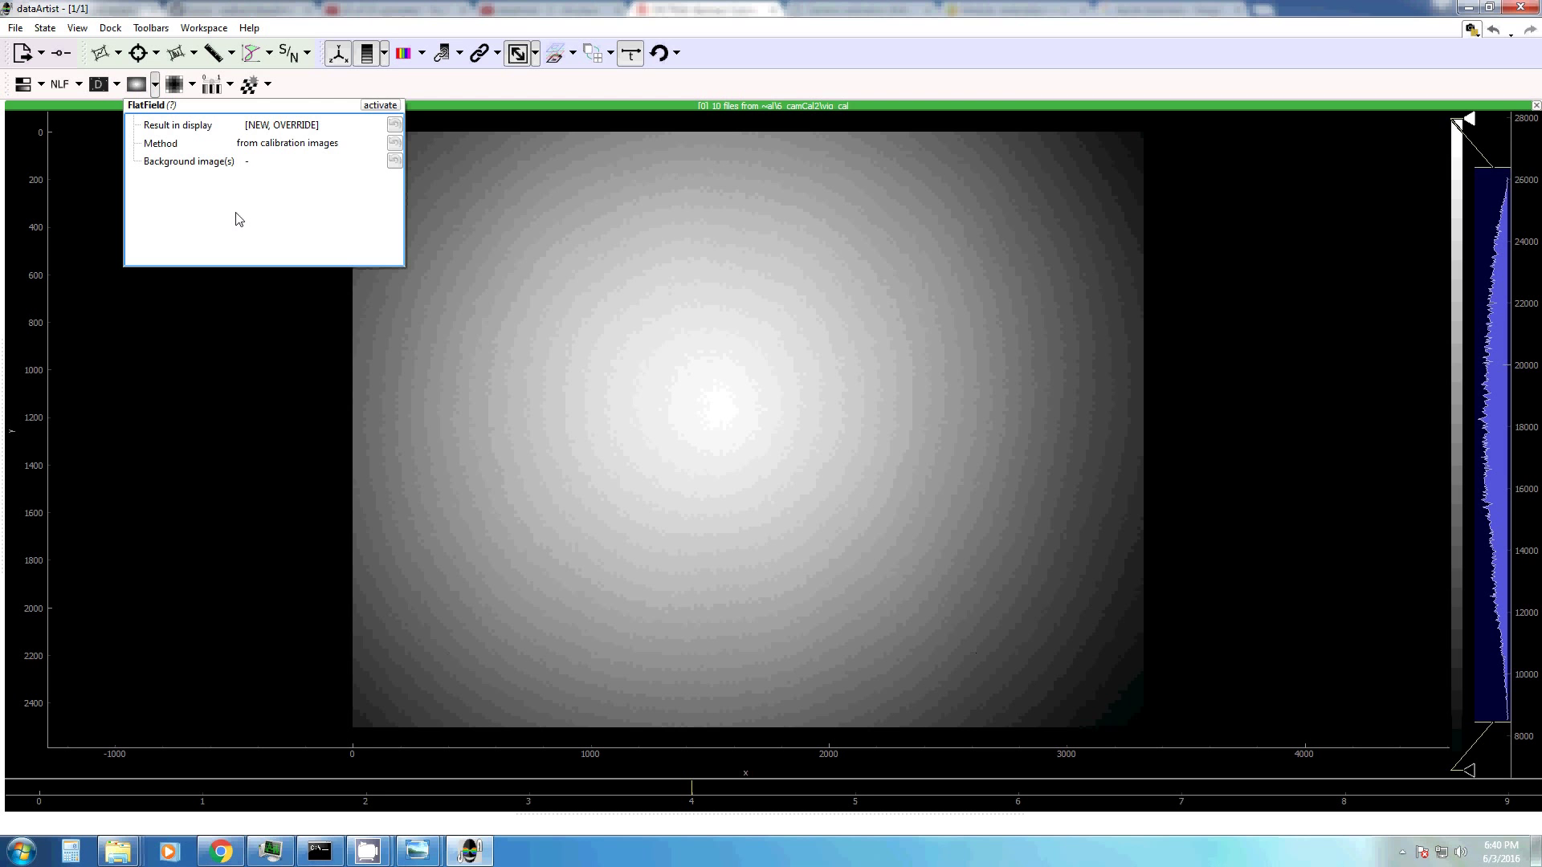
pyautogui.click(849, 339)
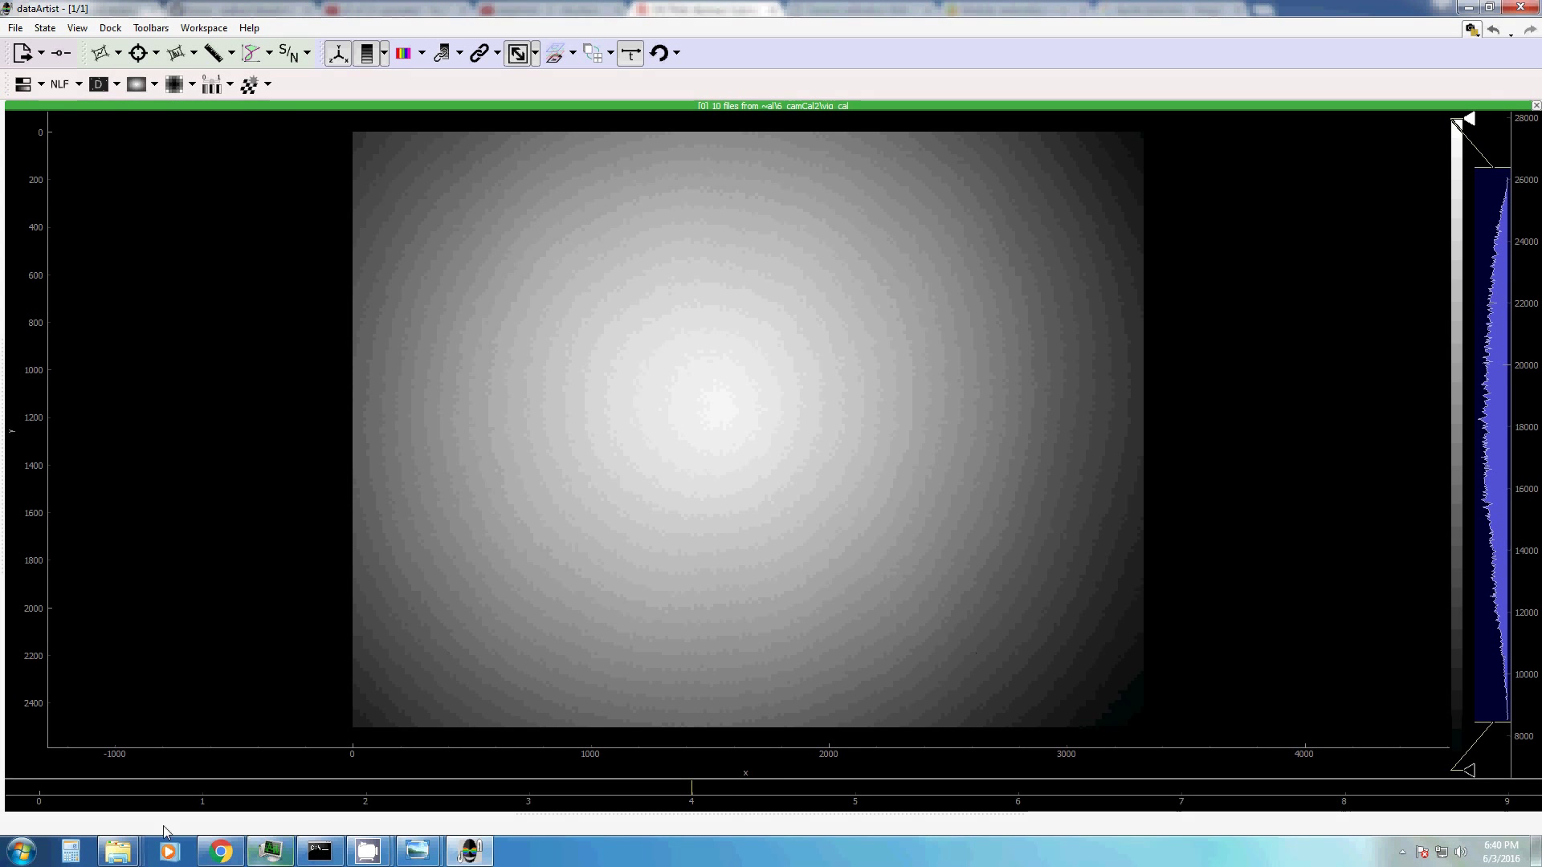
# Import the first background image (vign_BG n0__30) from the vig_cal/bg folder, with multiple files set to "separated".
pyautogui.moveTo(128, 860)
pyautogui.moveTo(508, 801)
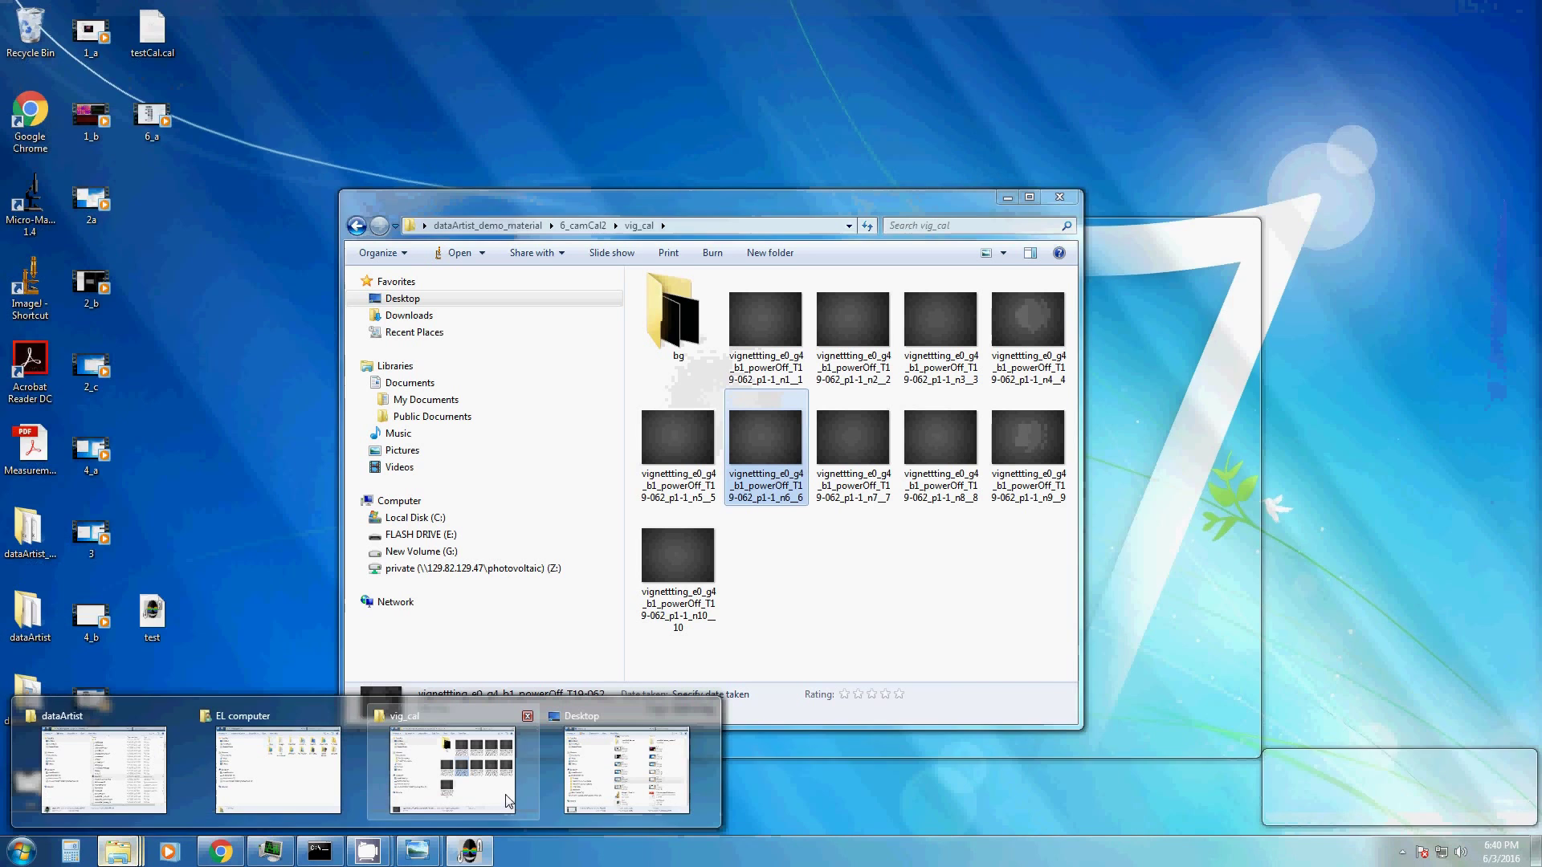
pyautogui.click(507, 800)
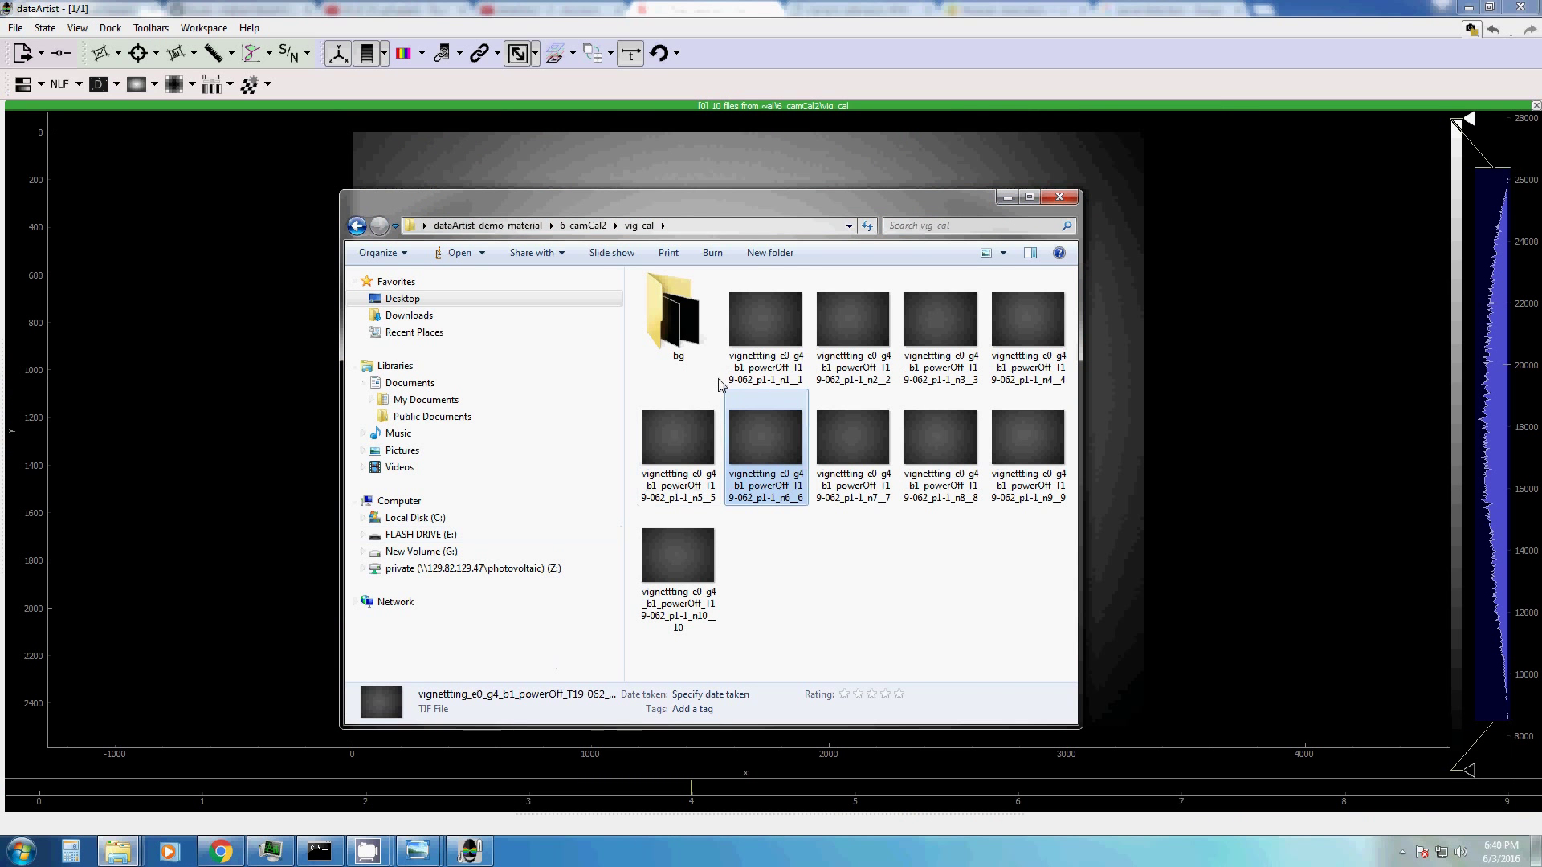
pyautogui.doubleClick(677, 311)
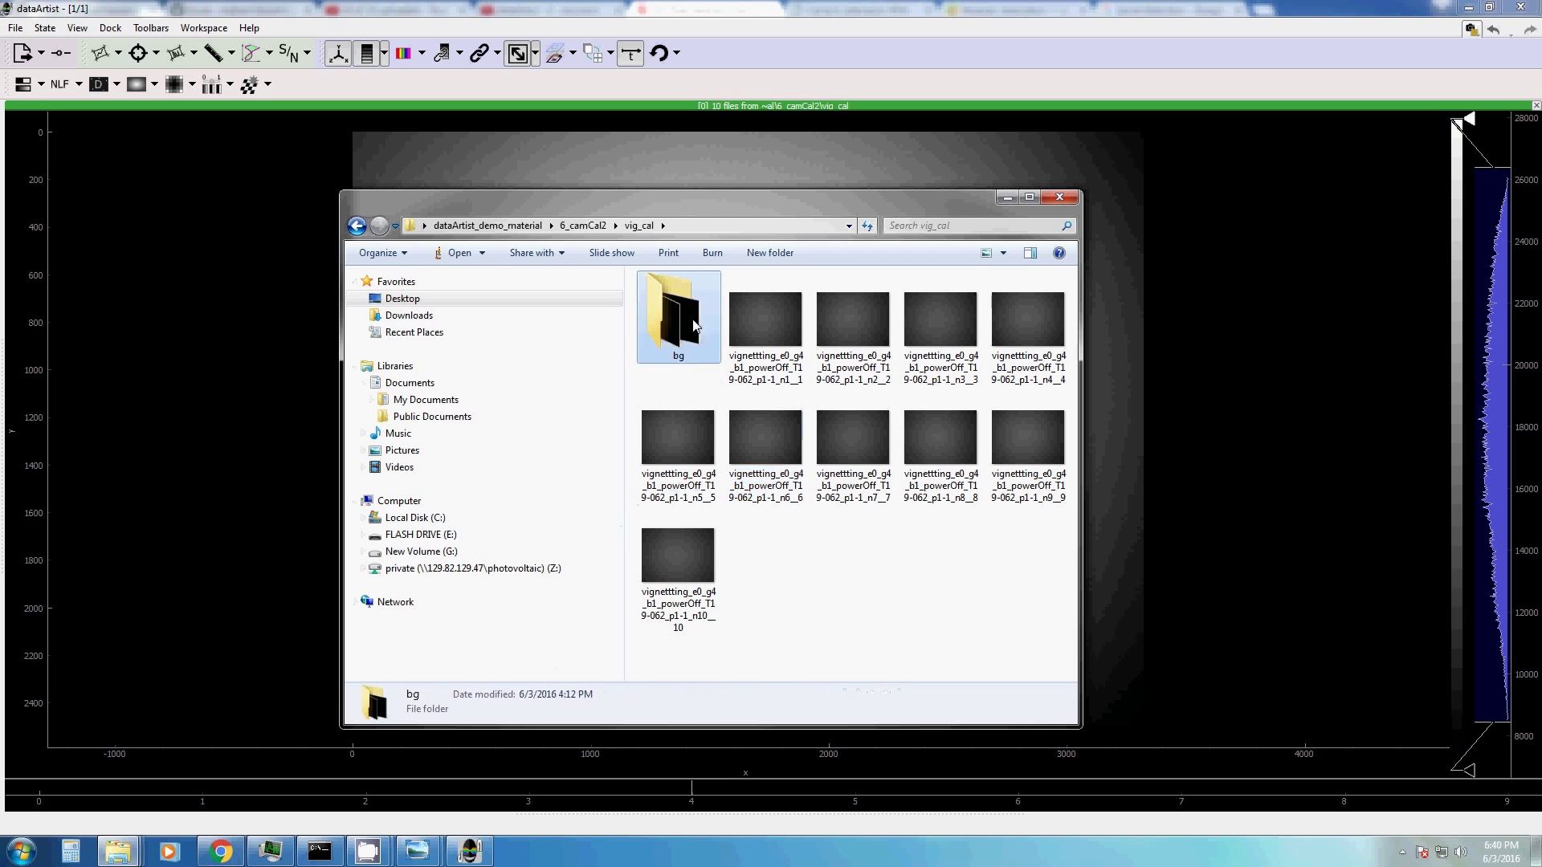
pyautogui.moveTo(677, 302); pyautogui.dragTo(200, 361)
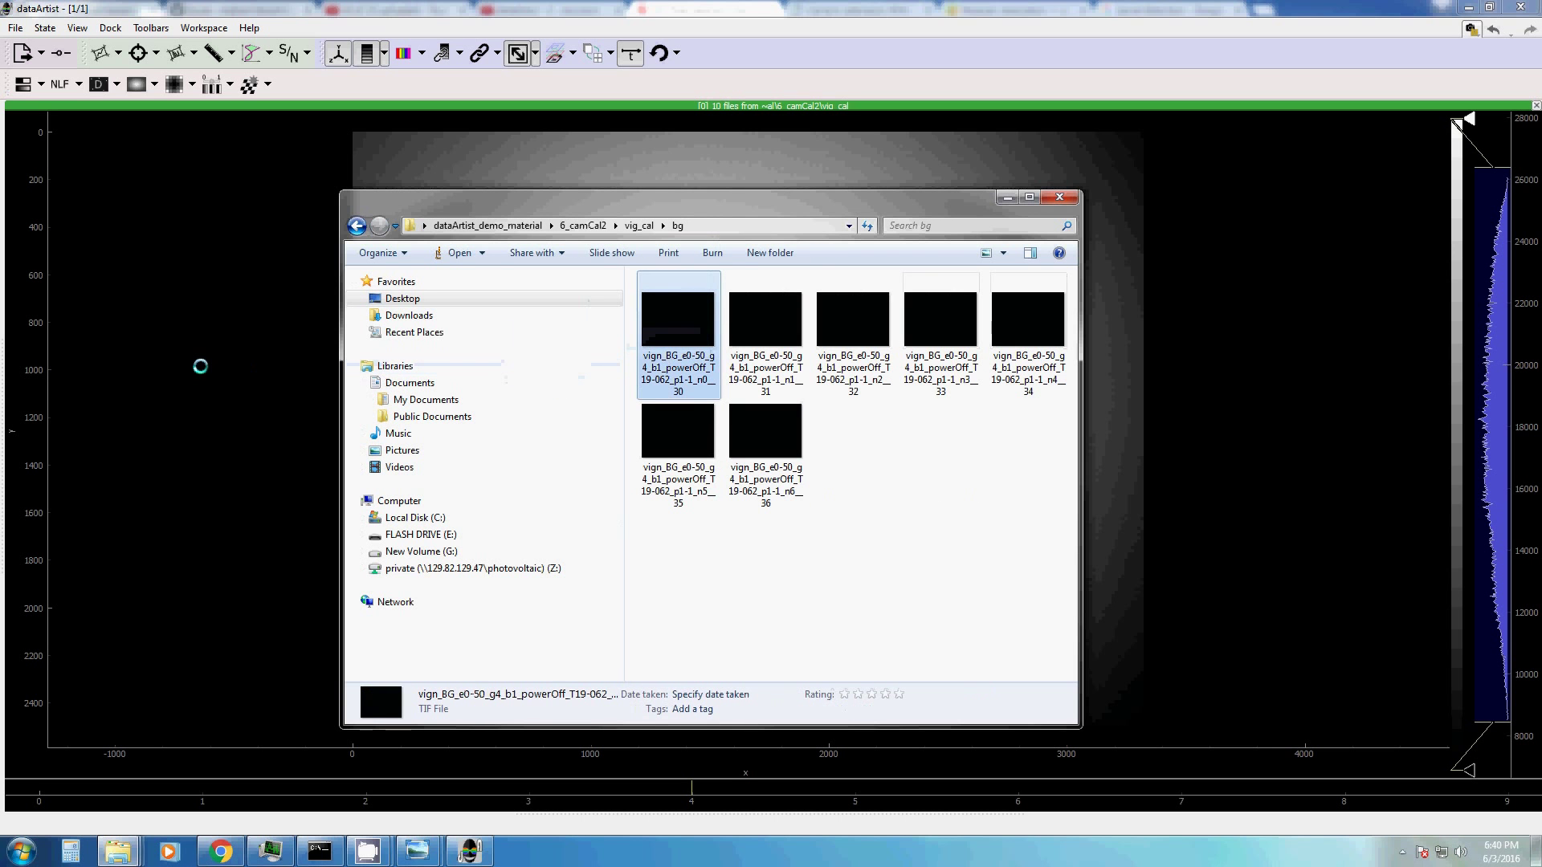
pyautogui.click(800, 388)
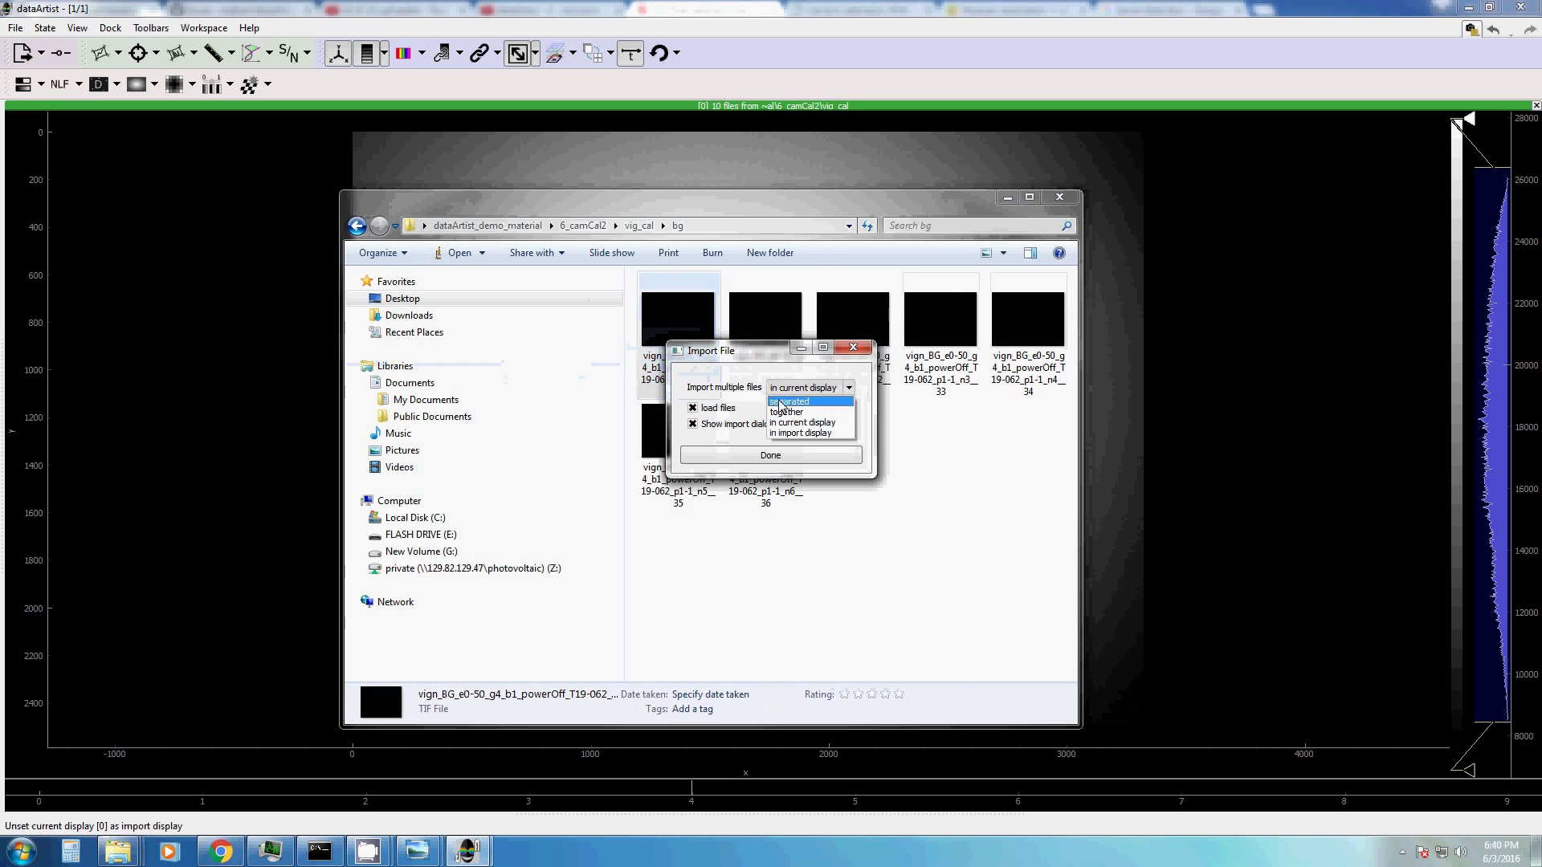
pyautogui.click(786, 399)
pyautogui.click(757, 456)
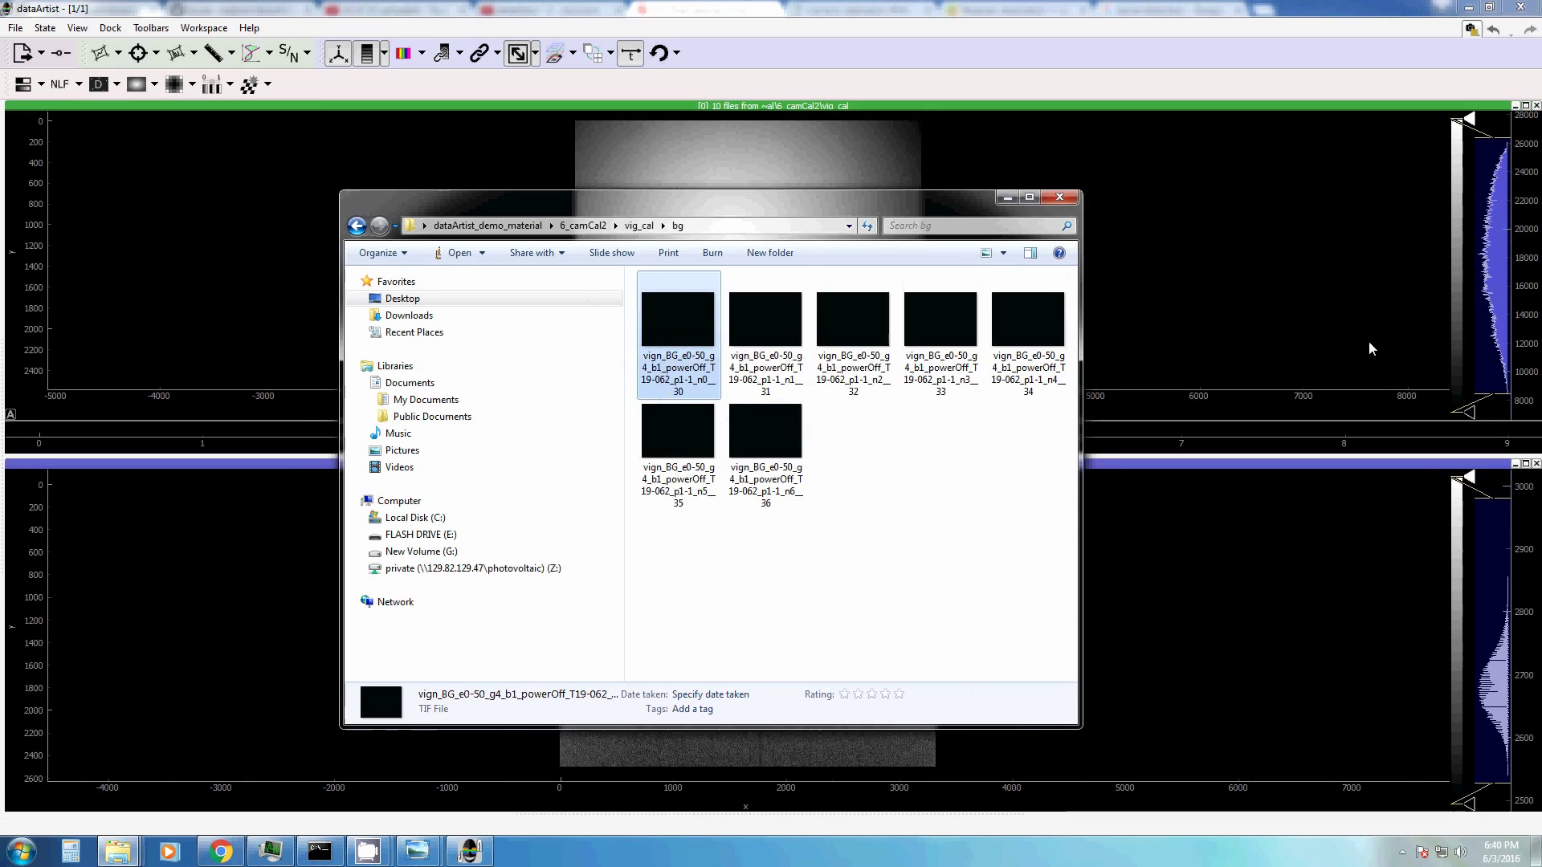
pyautogui.click(1369, 343)
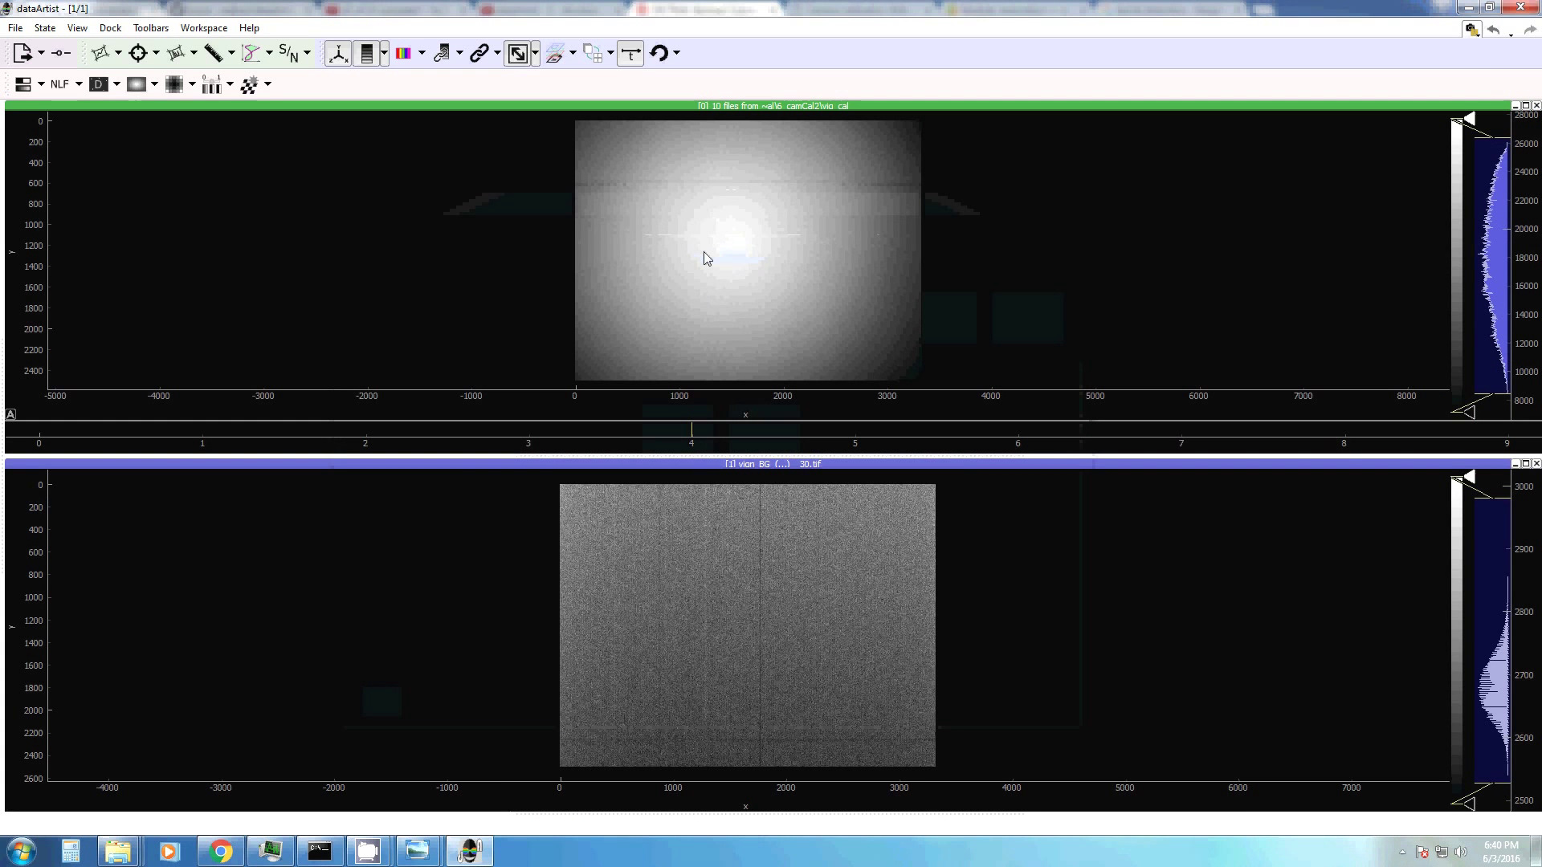
# Set the FlatField background image to display [1], vign_BG_(...)__30.tif.
pyautogui.click(154, 84)
pyautogui.click(247, 164)
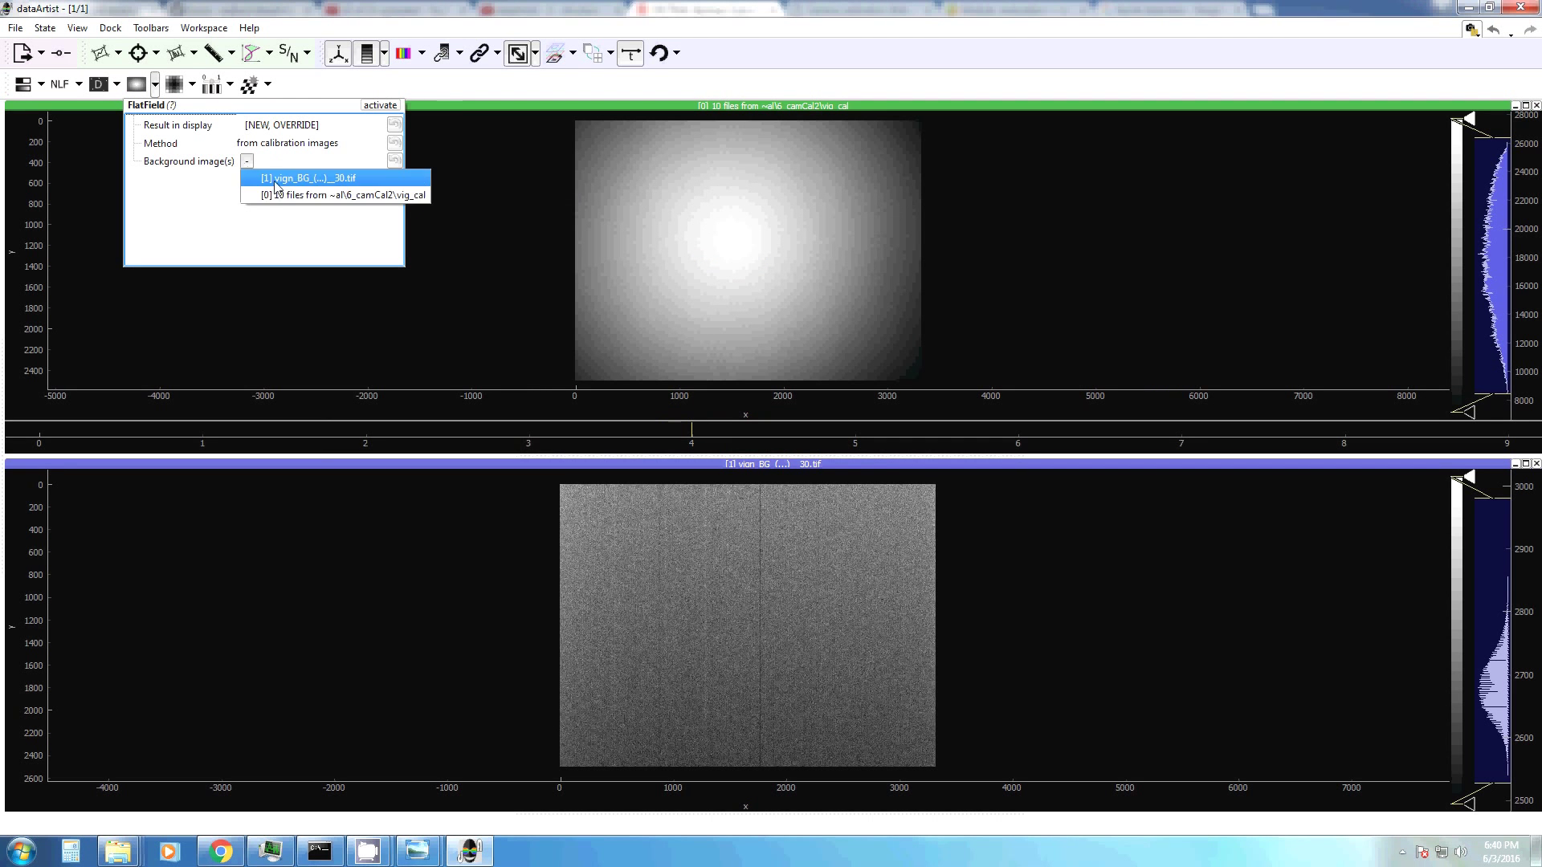
pyautogui.click(278, 180)
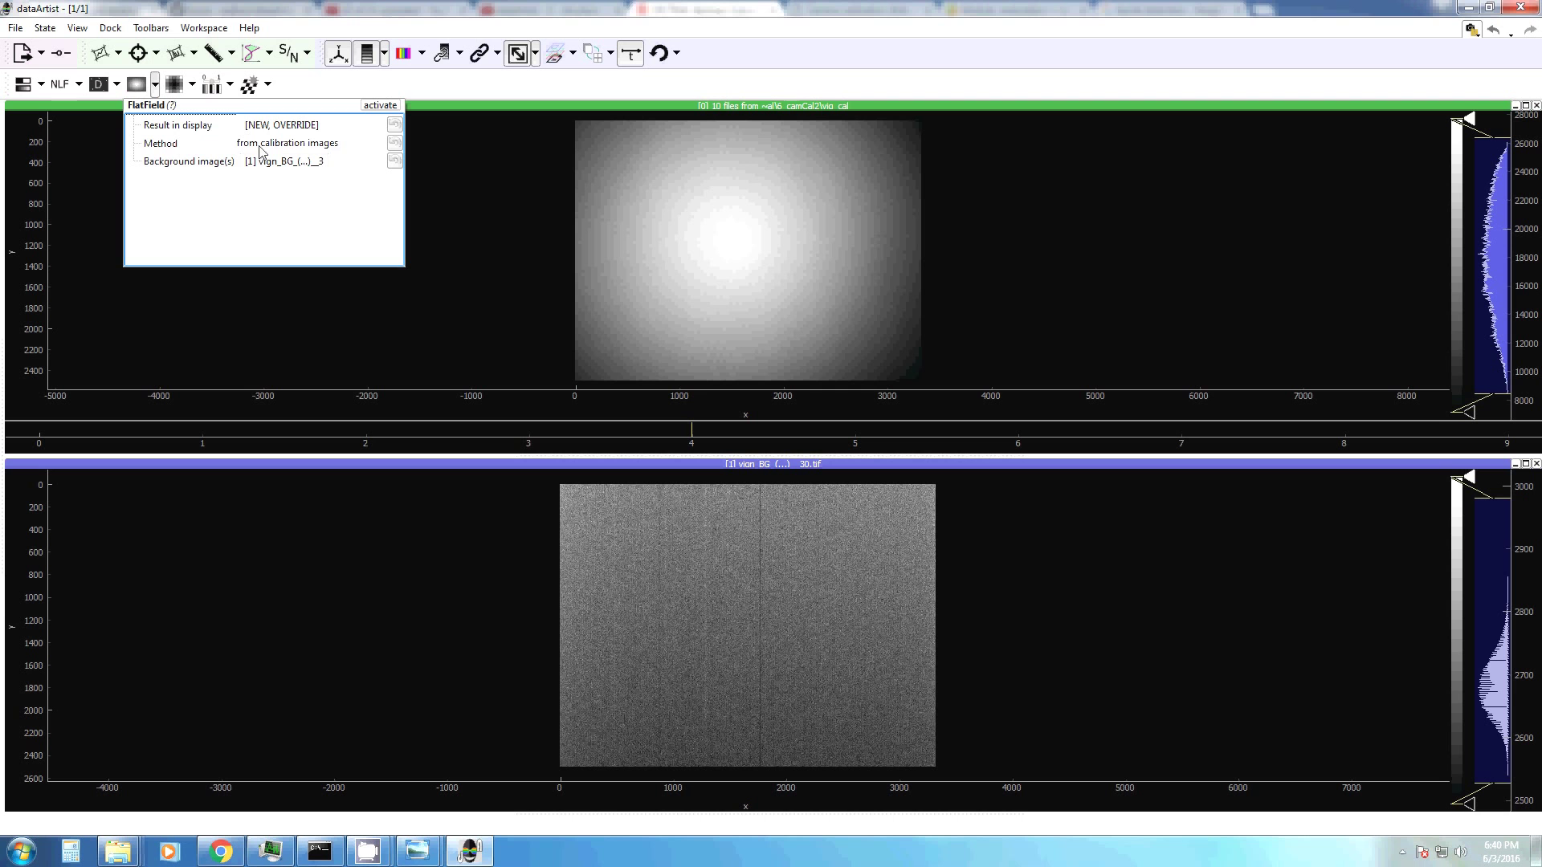
pyautogui.click(251, 146)
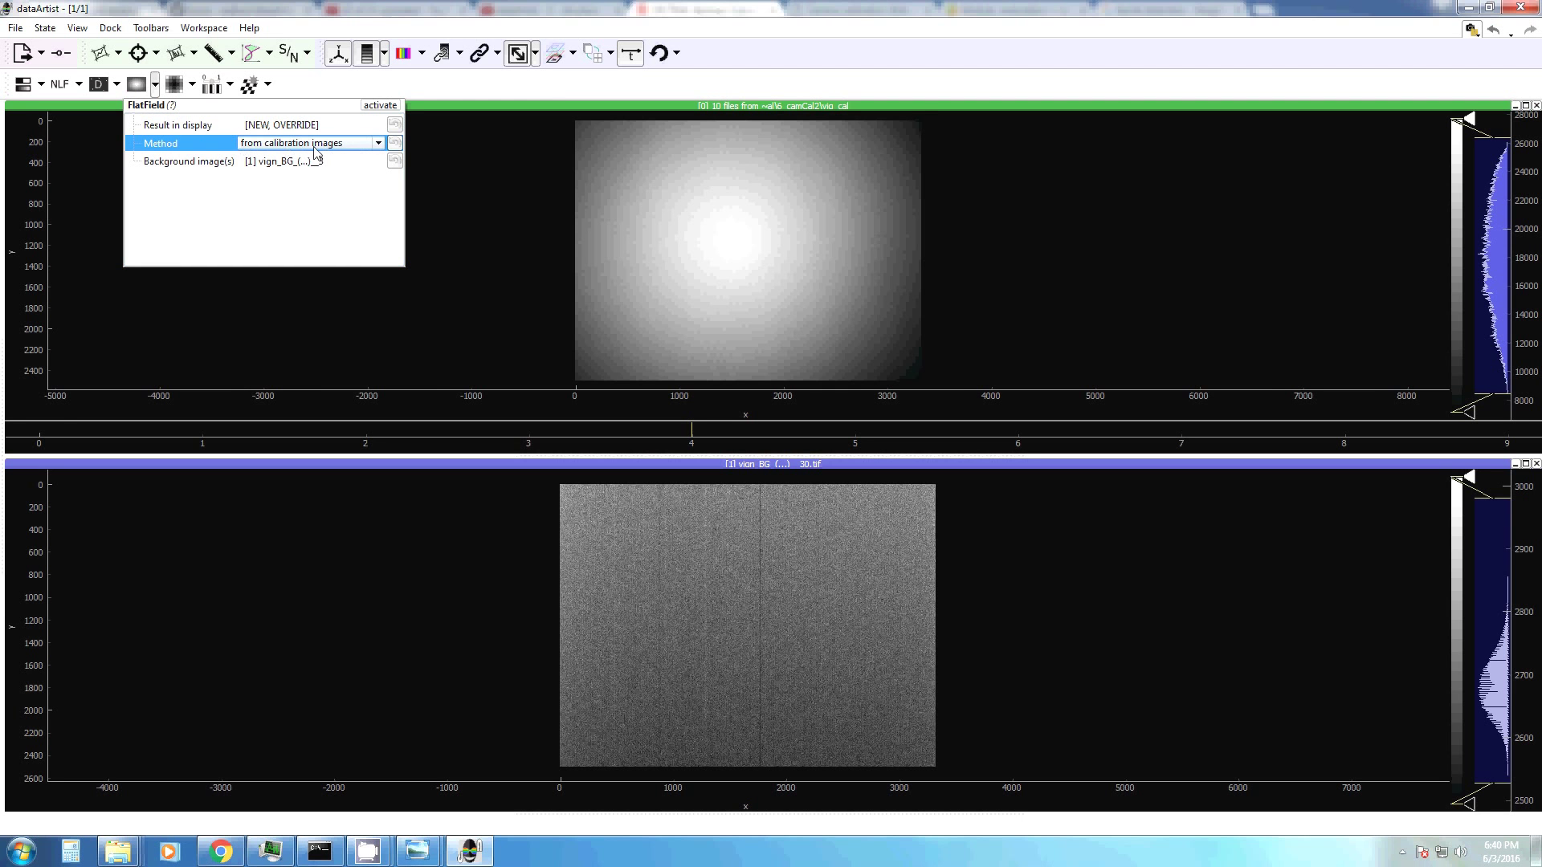
pyautogui.click(778, 226)
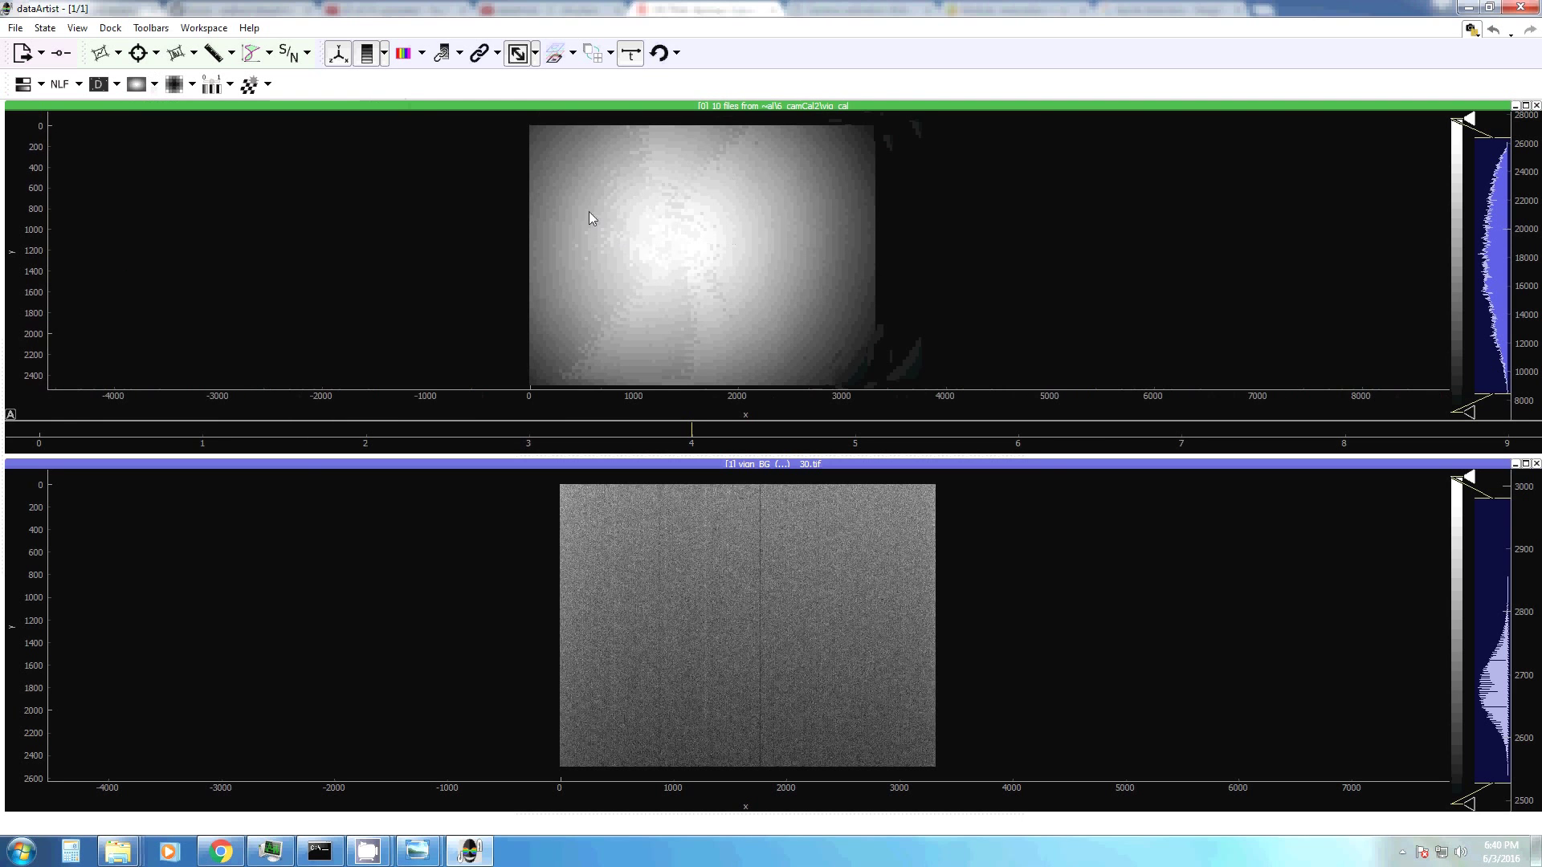
# Calculate the flat field of the vignetting stack using the "from calibration images" method.
pyautogui.click(155, 83)
pyautogui.click(280, 143)
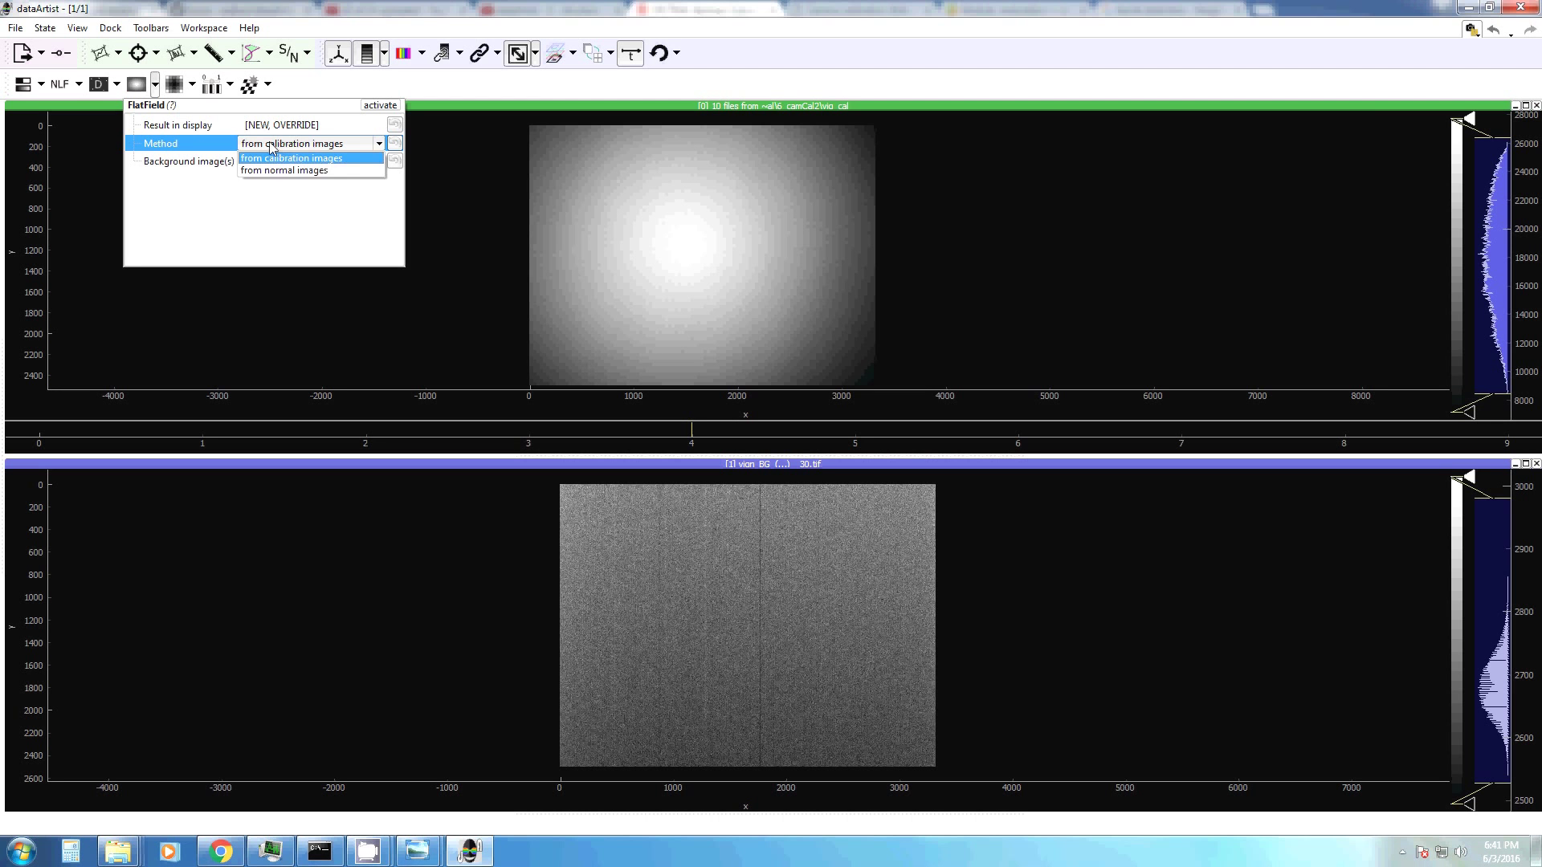
pyautogui.click(276, 158)
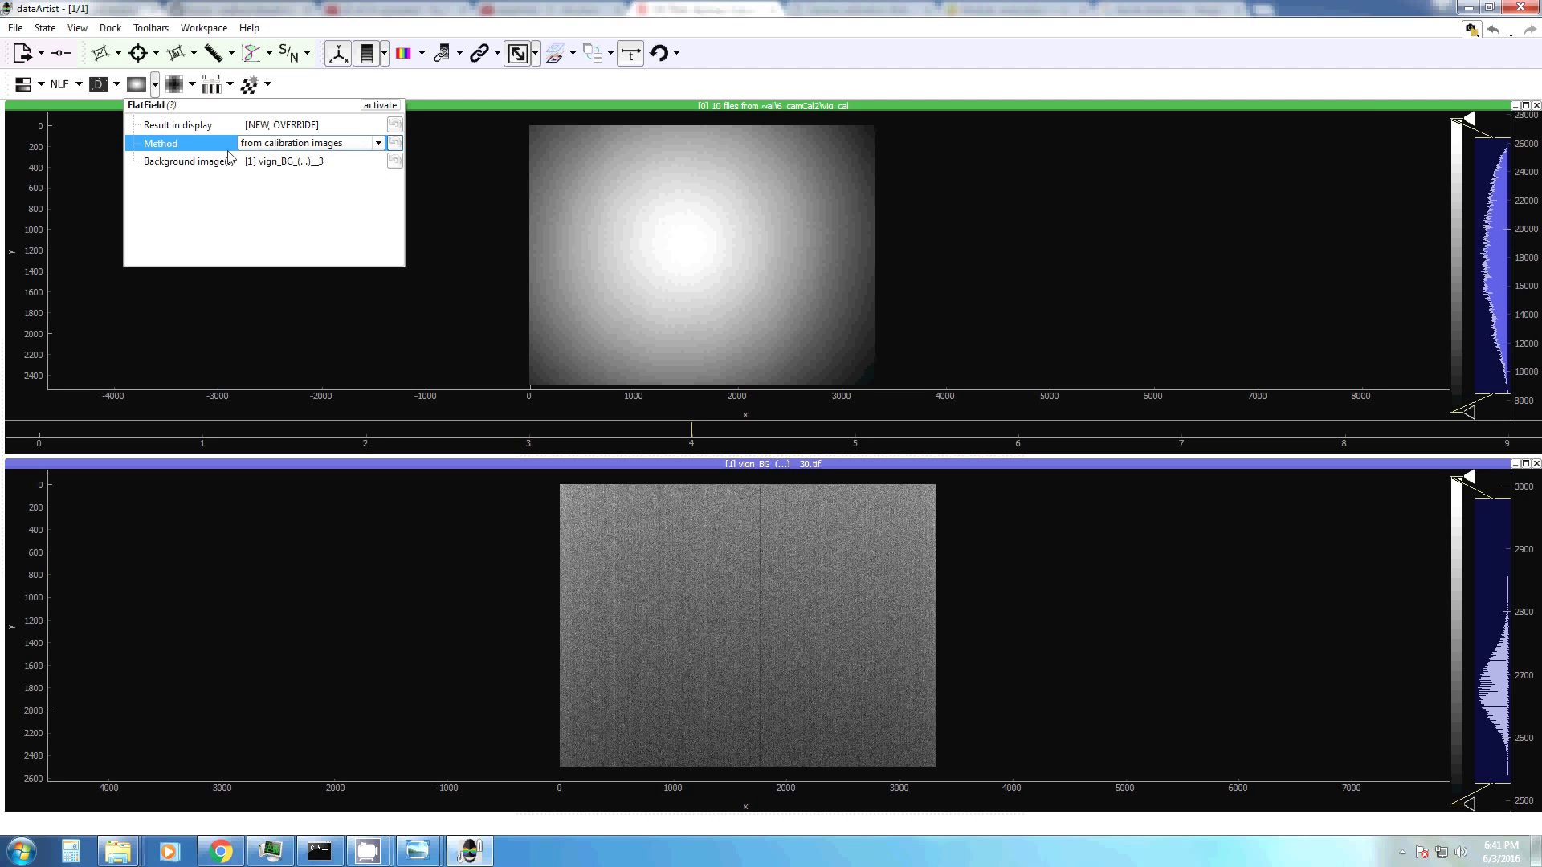
pyautogui.click(375, 108)
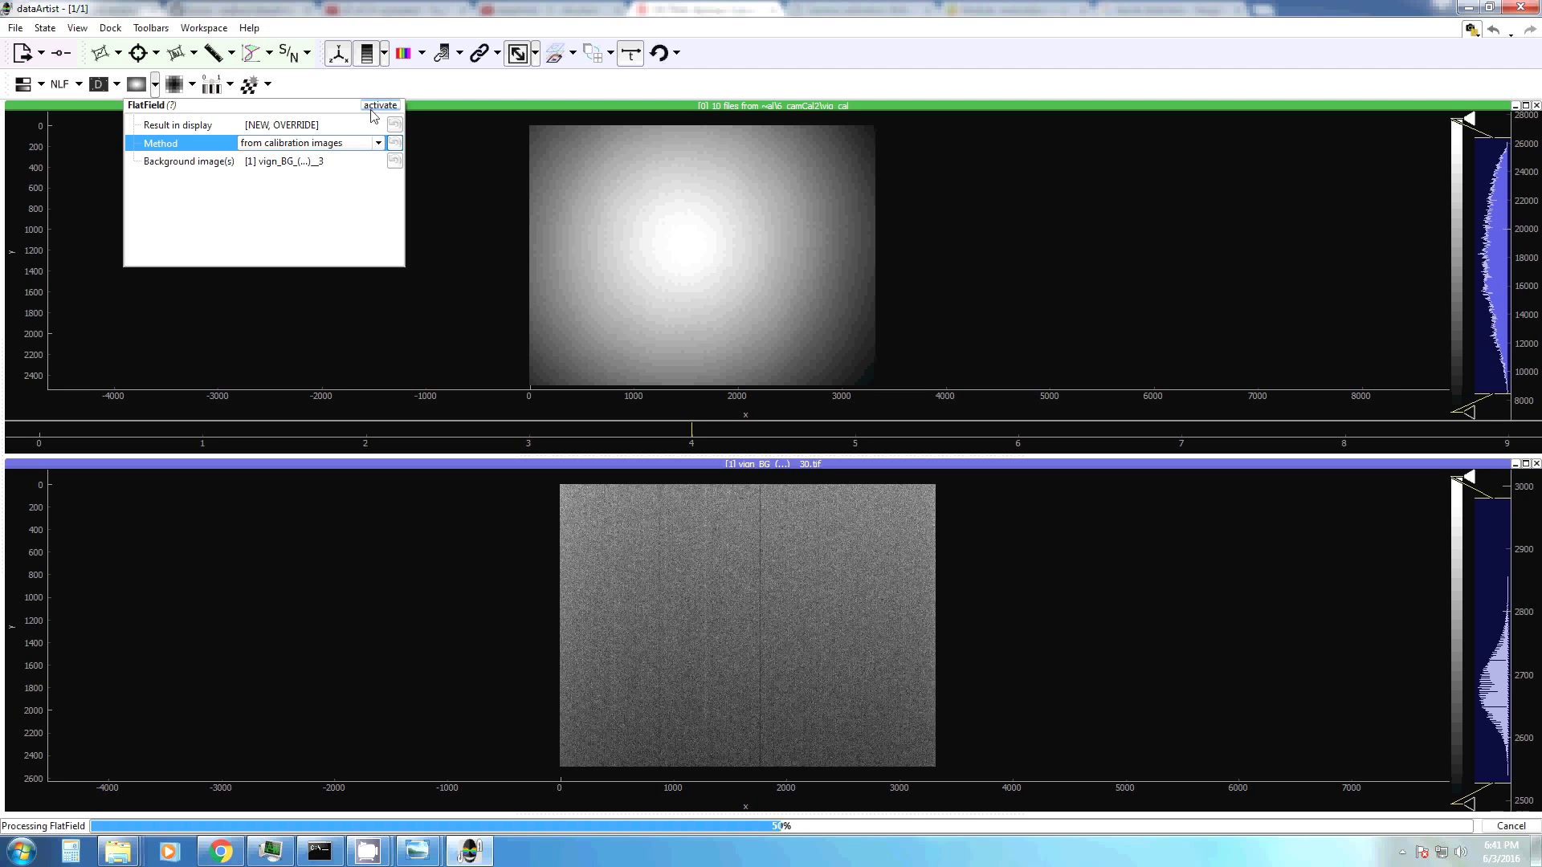
pyautogui.click(412, 252)
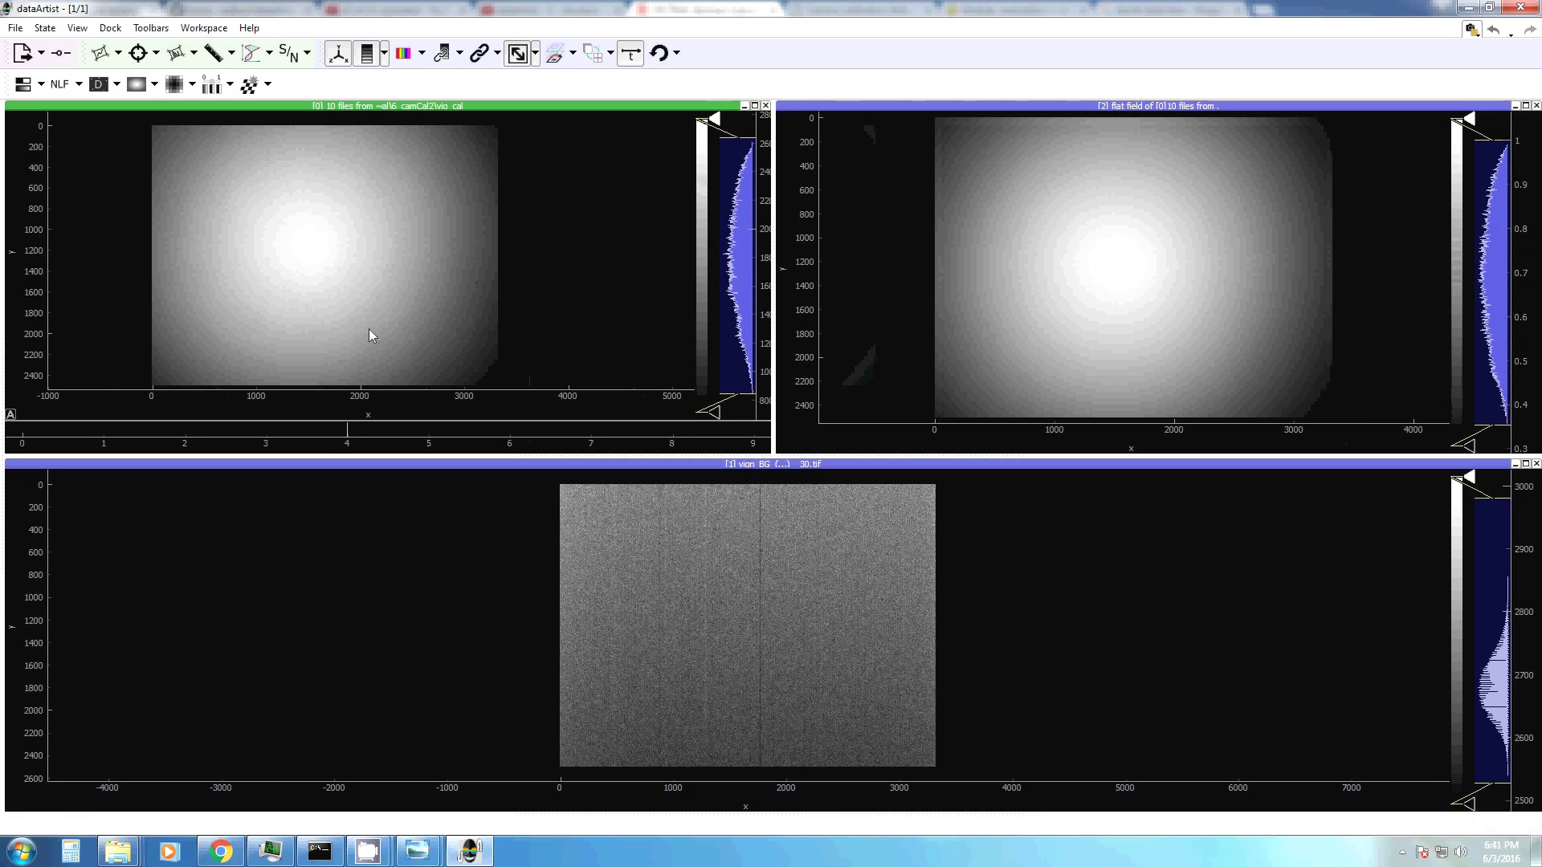
# Show layer 5 of the vignetting stack and examine the calculated flat field image up close and as a whole.
pyautogui.moveTo(351, 437); pyautogui.dragTo(463, 442)
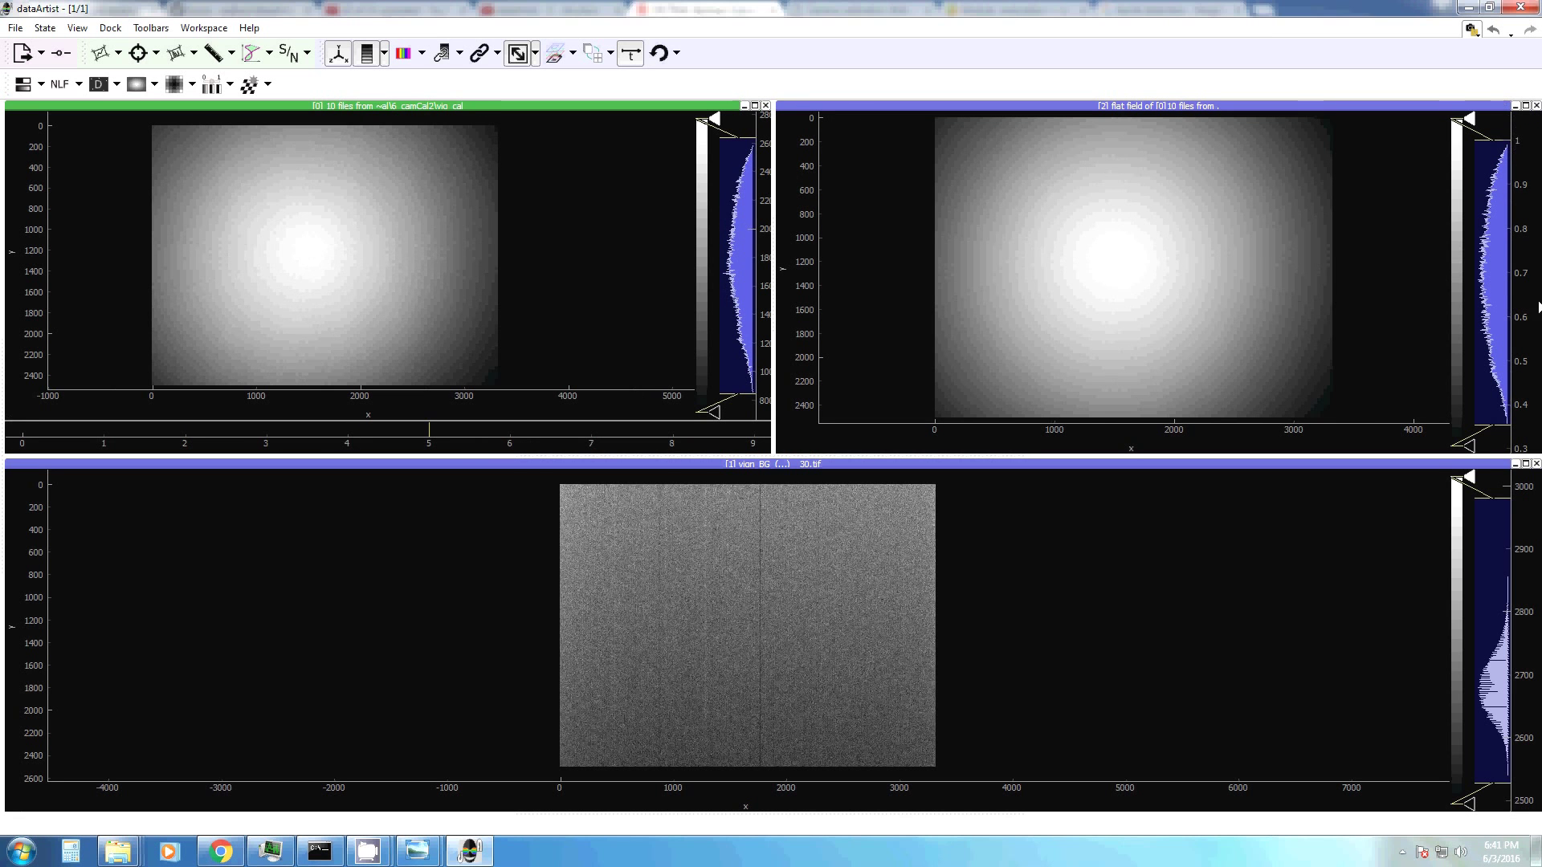
pyautogui.click(1196, 247)
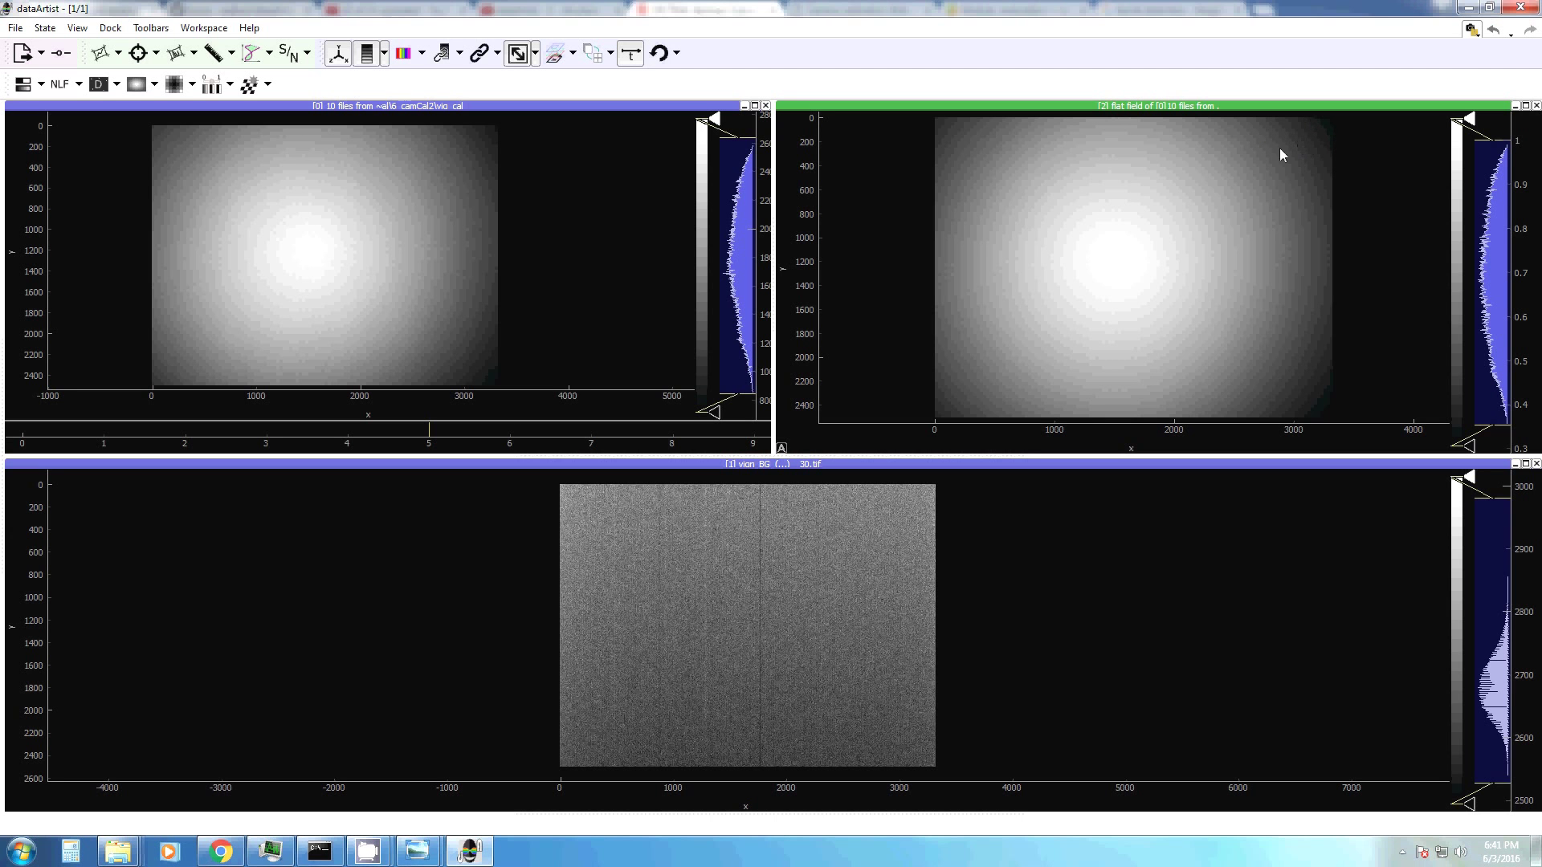
pyautogui.scroll(5, 1155, 233)
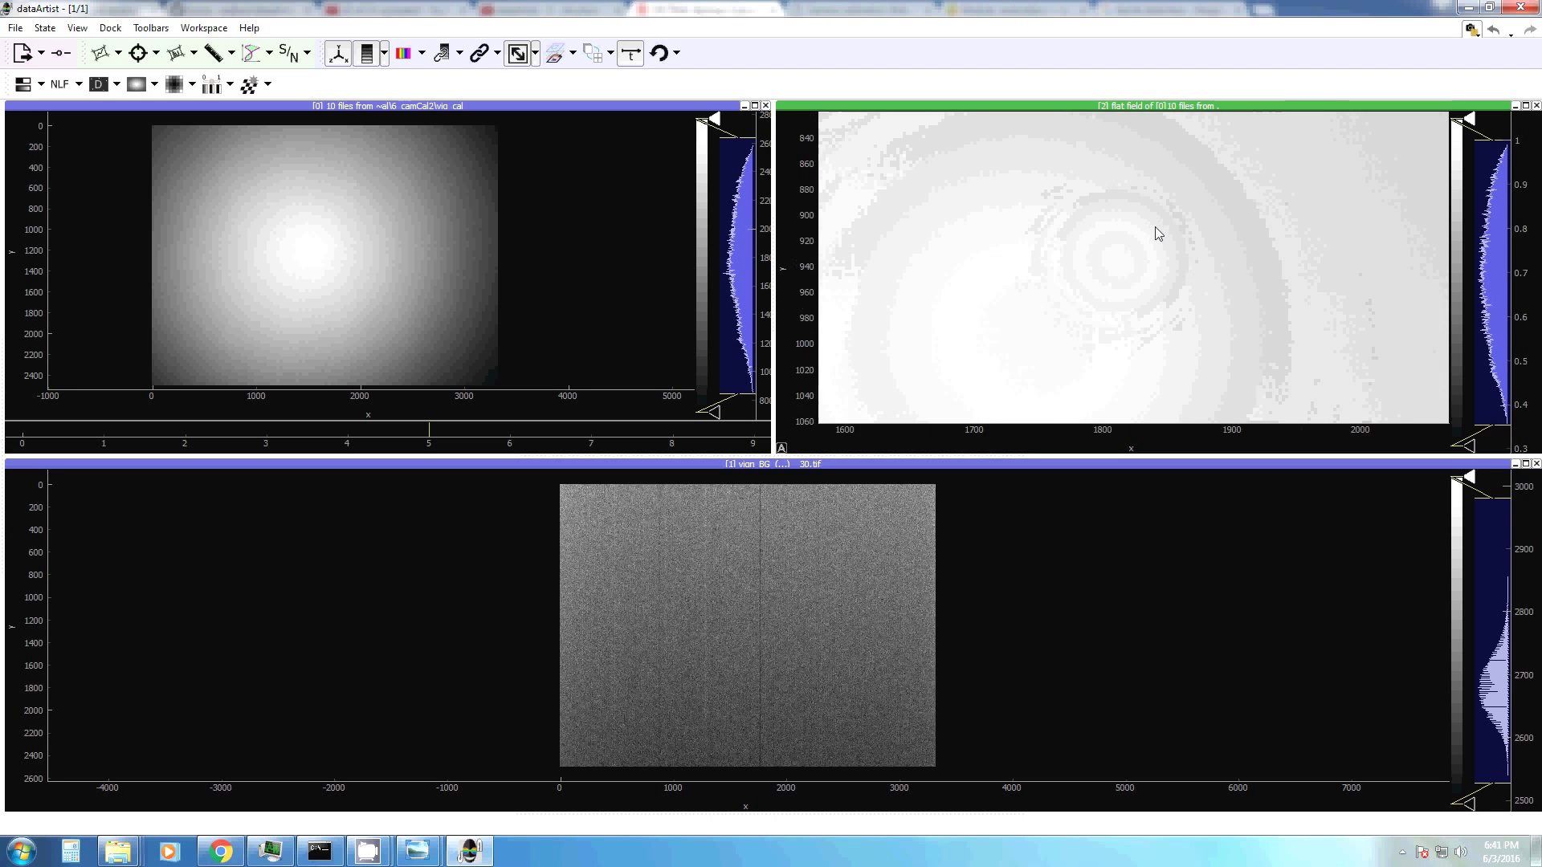
pyautogui.scroll(-3, 1069, 248)
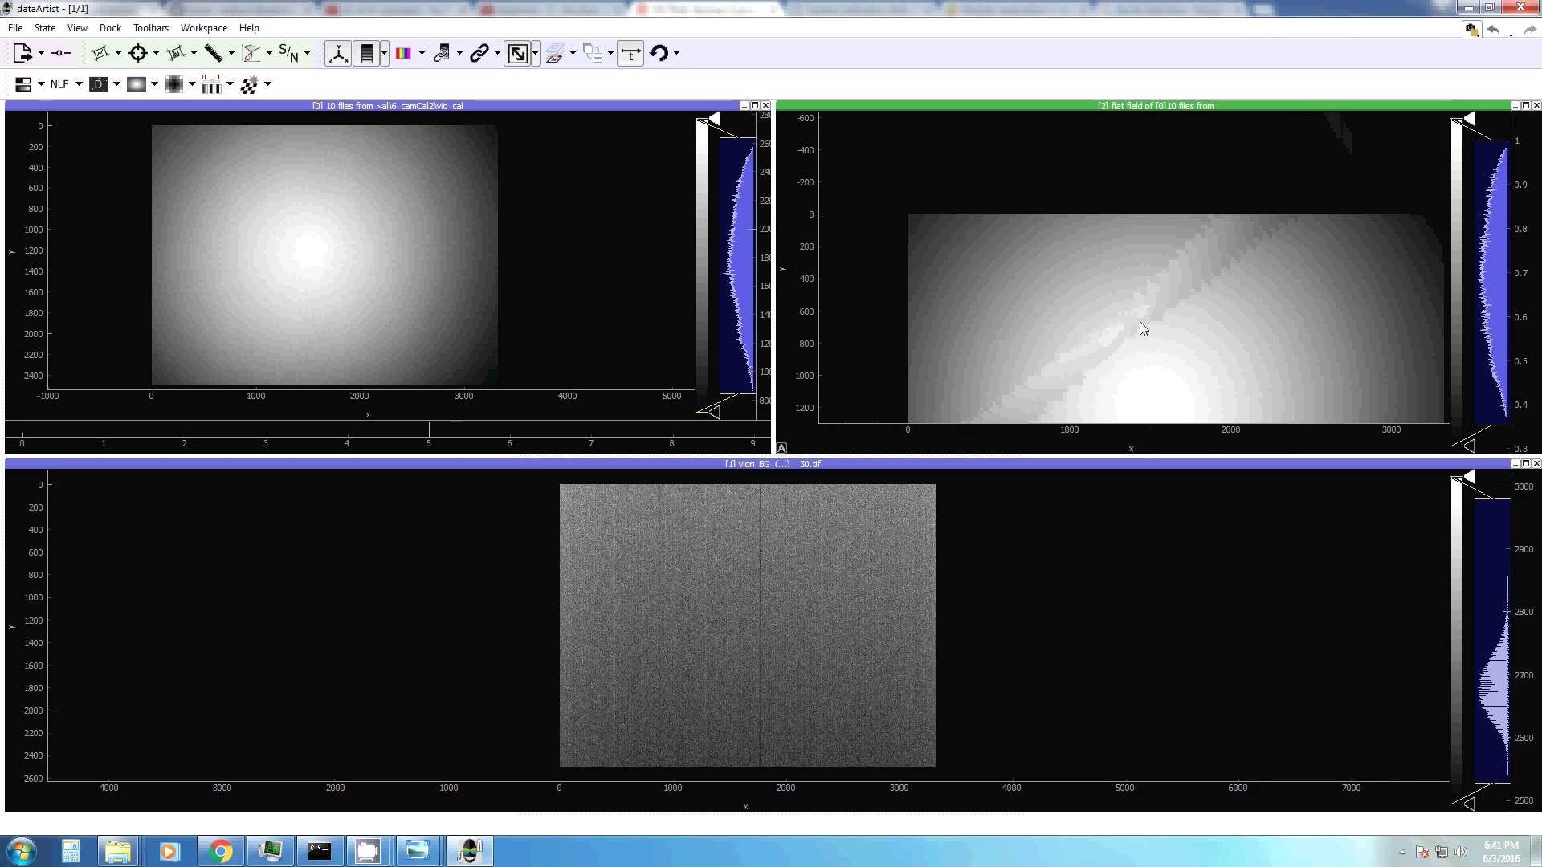
pyautogui.scroll(6, 1140, 322)
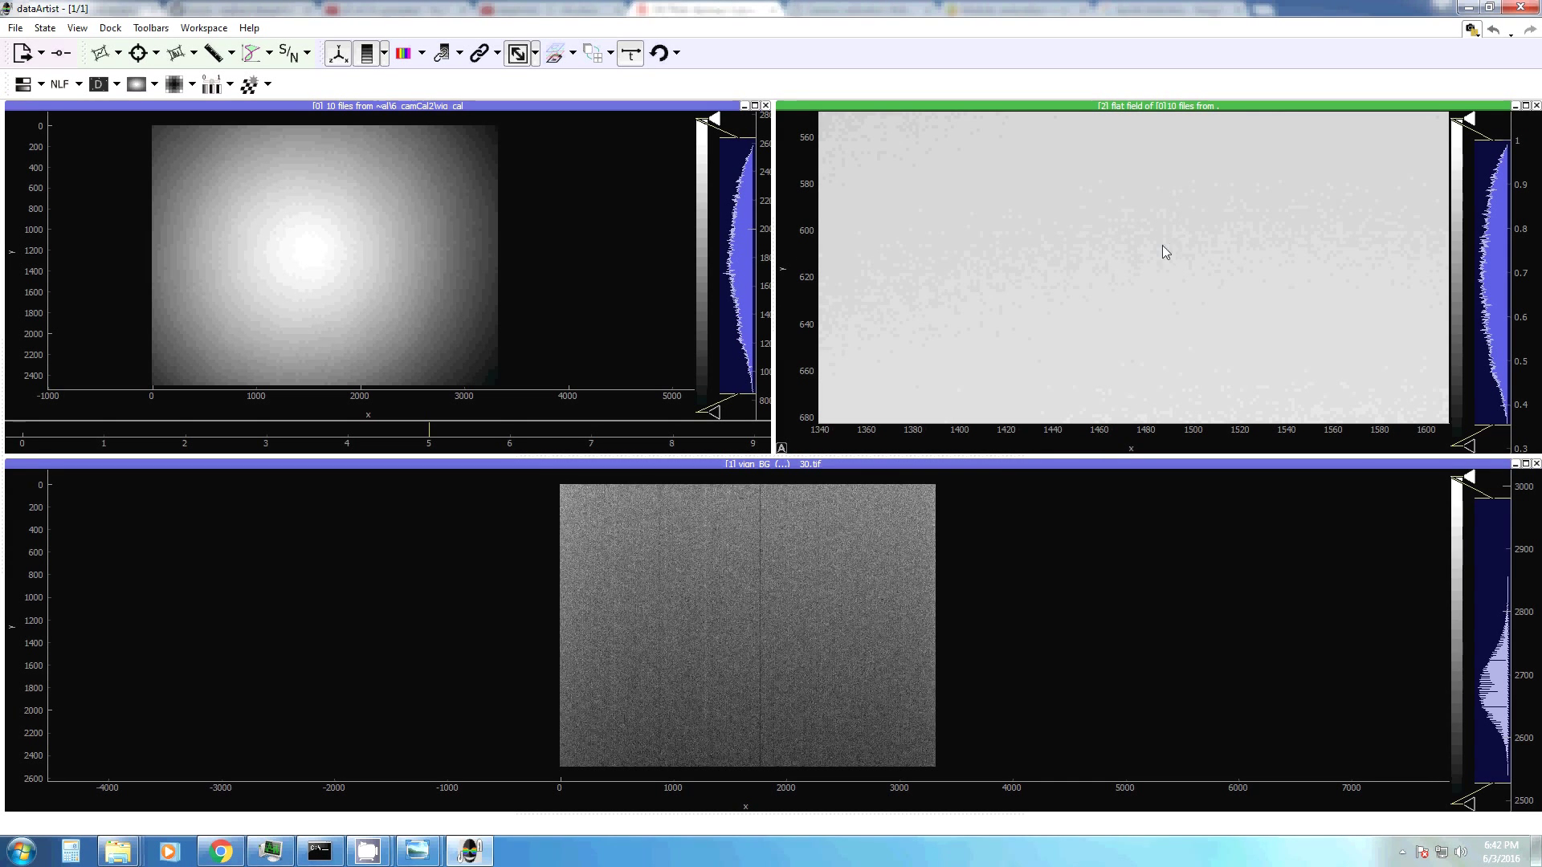
pyautogui.scroll(-8, 1166, 252)
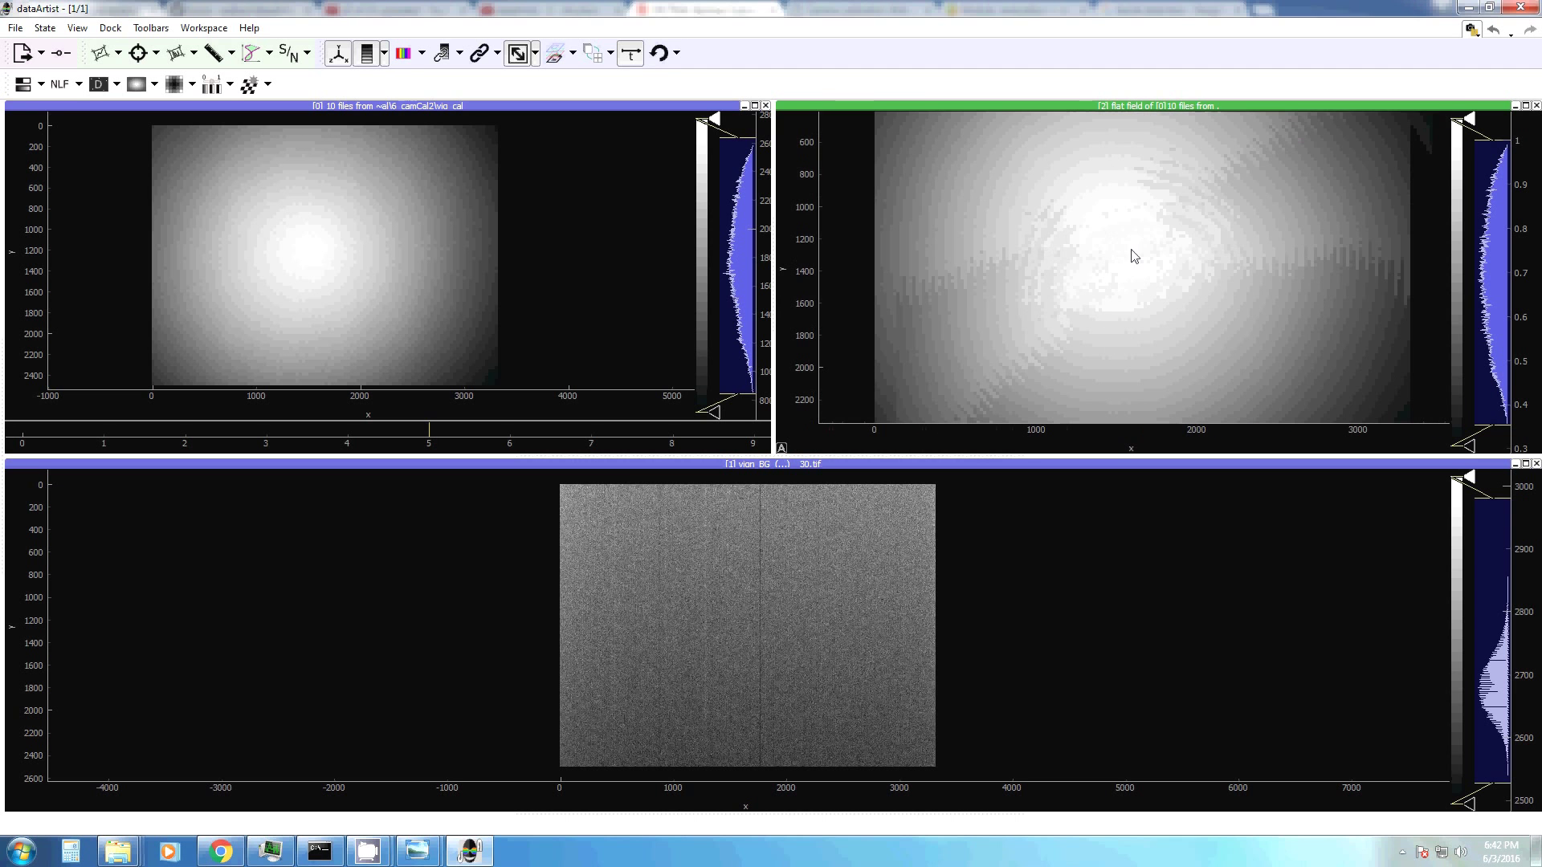
pyautogui.scroll(-3, 1138, 252)
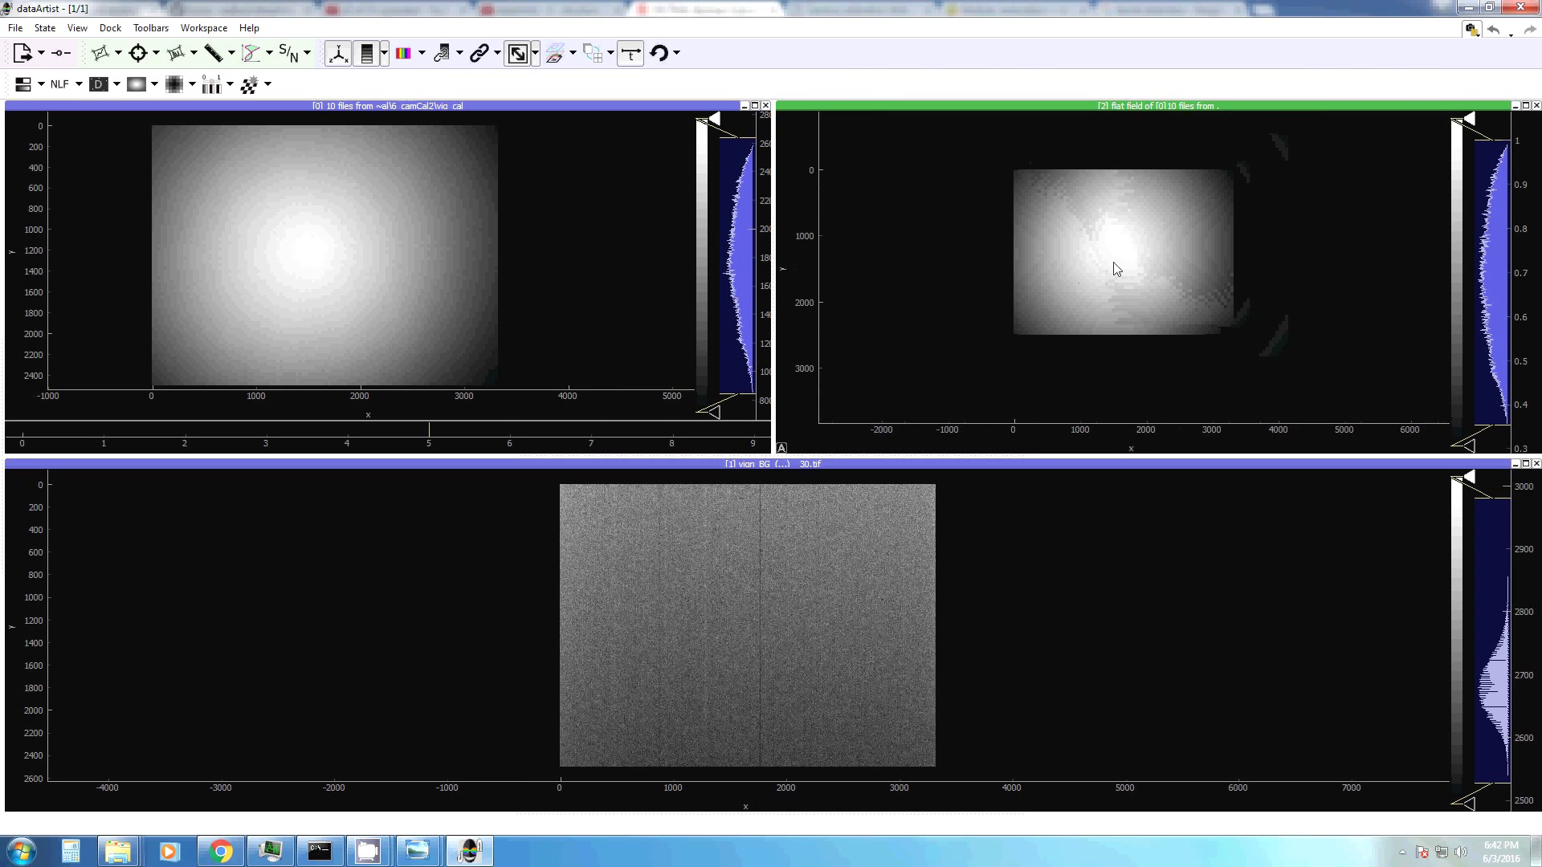
# Start updating the calibration with the flat field and load testCal.cal from the Desktop as the calibration file.
pyautogui.click(351, 257)
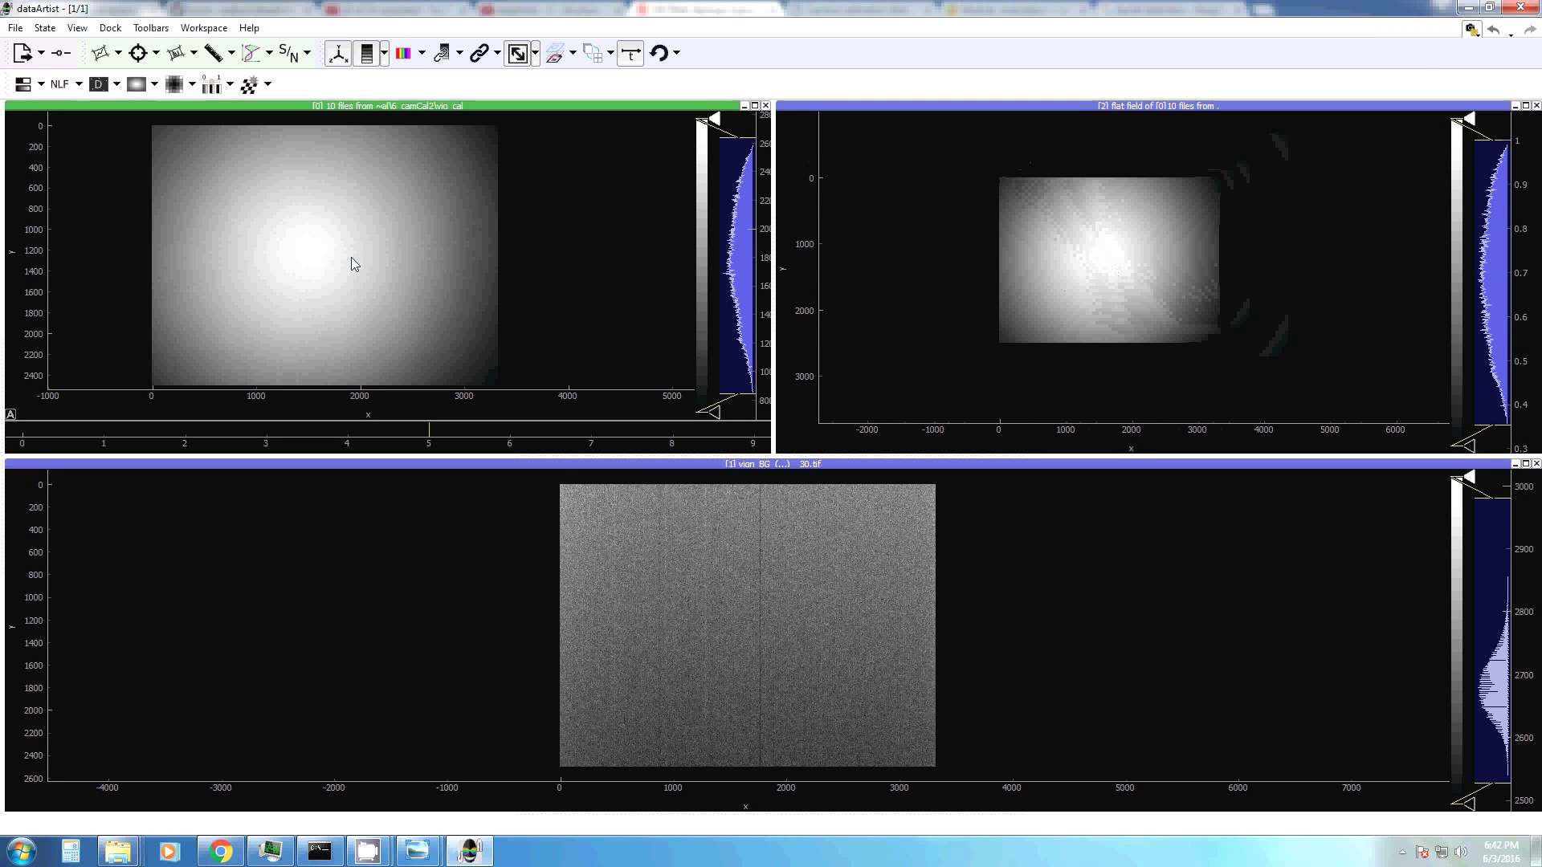
pyautogui.click(156, 88)
pyautogui.click(174, 190)
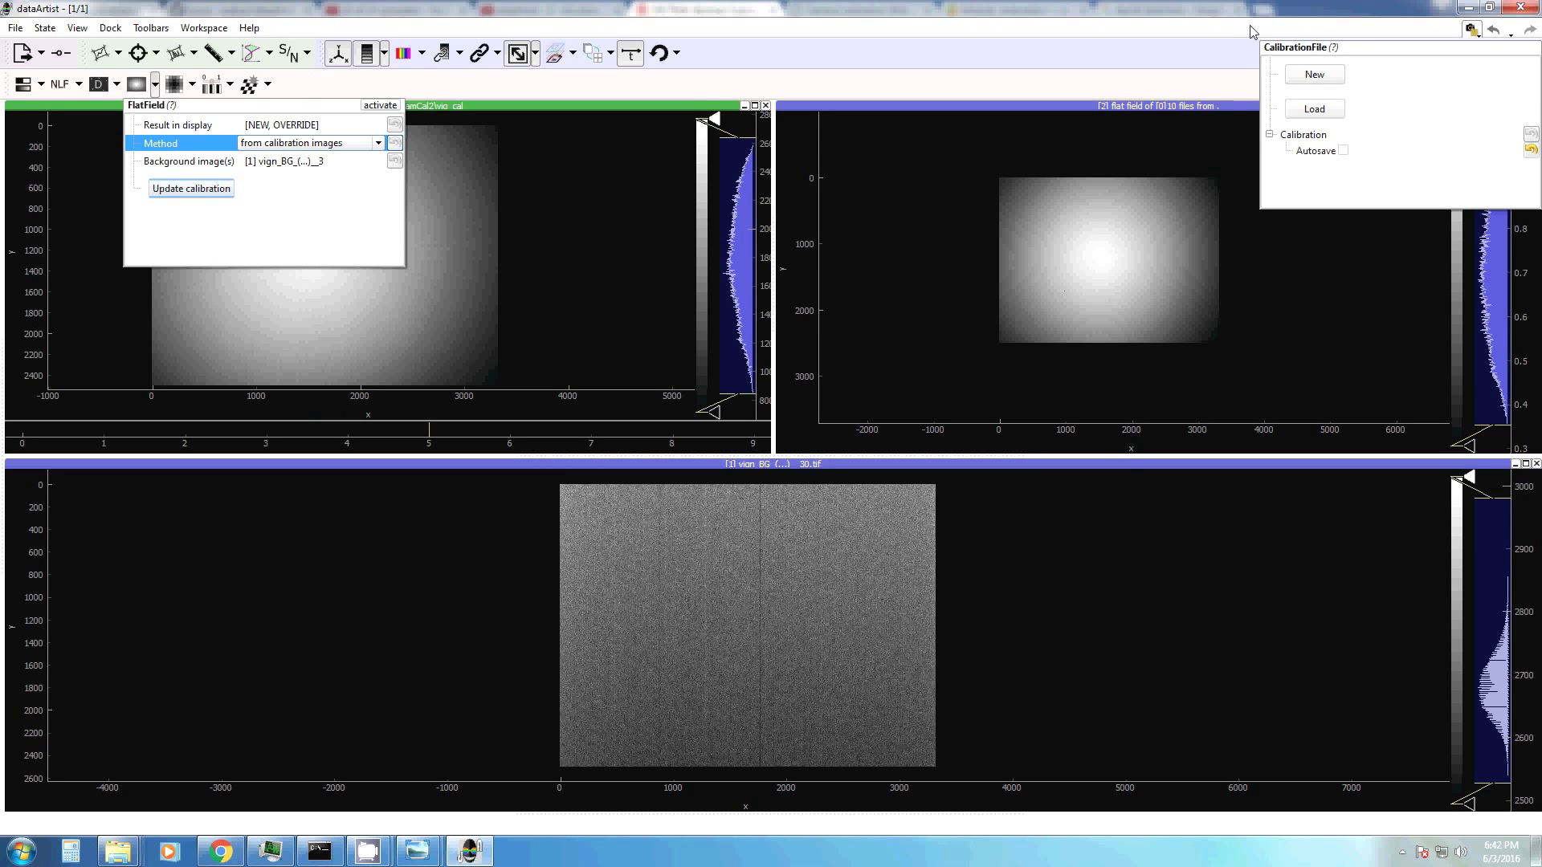
pyautogui.click(1305, 111)
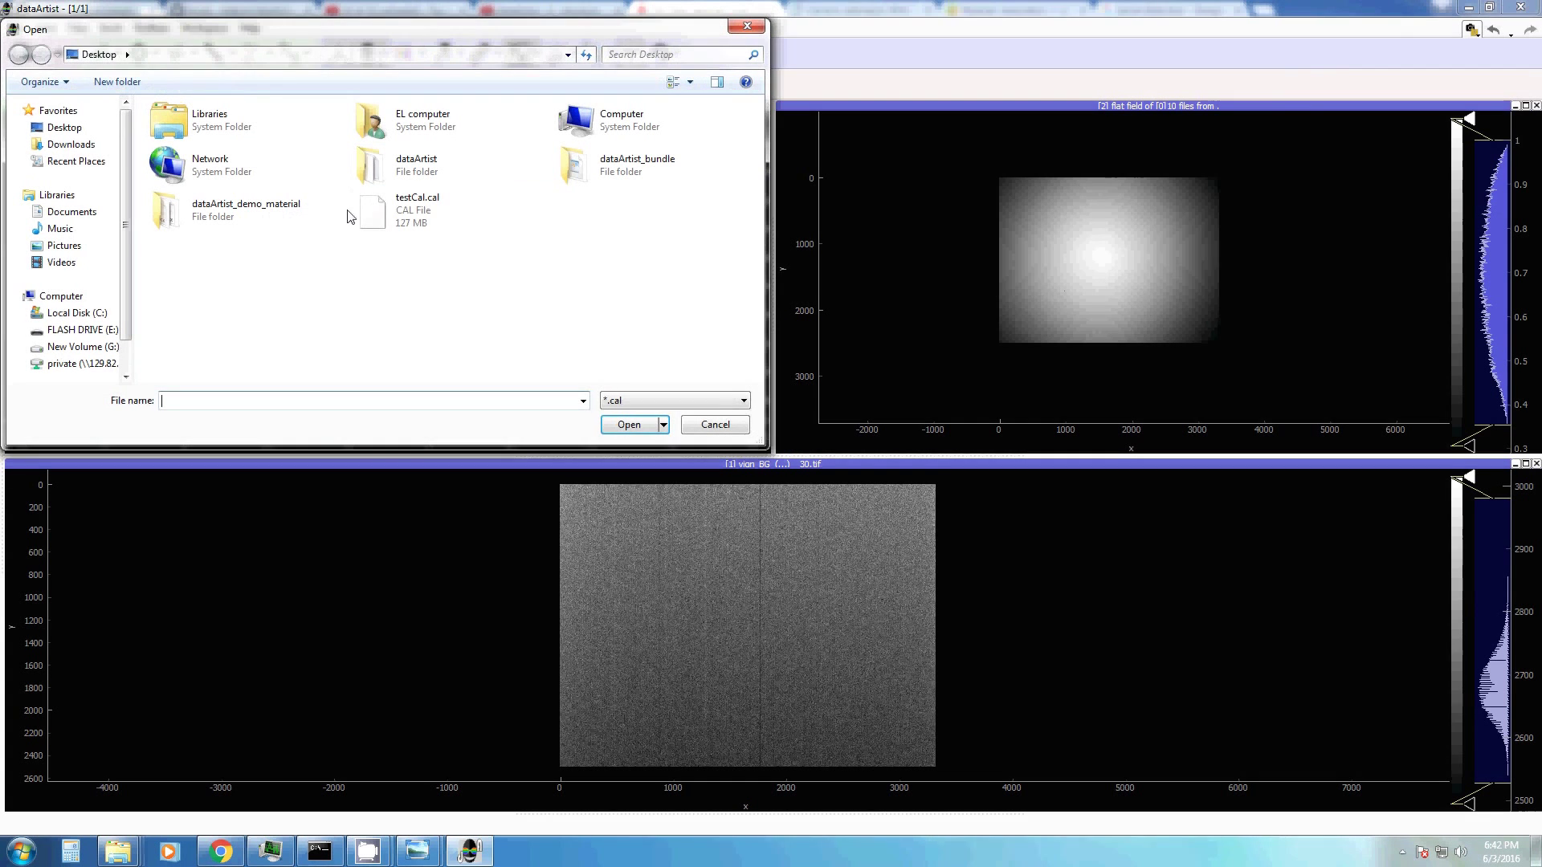
pyautogui.click(376, 214)
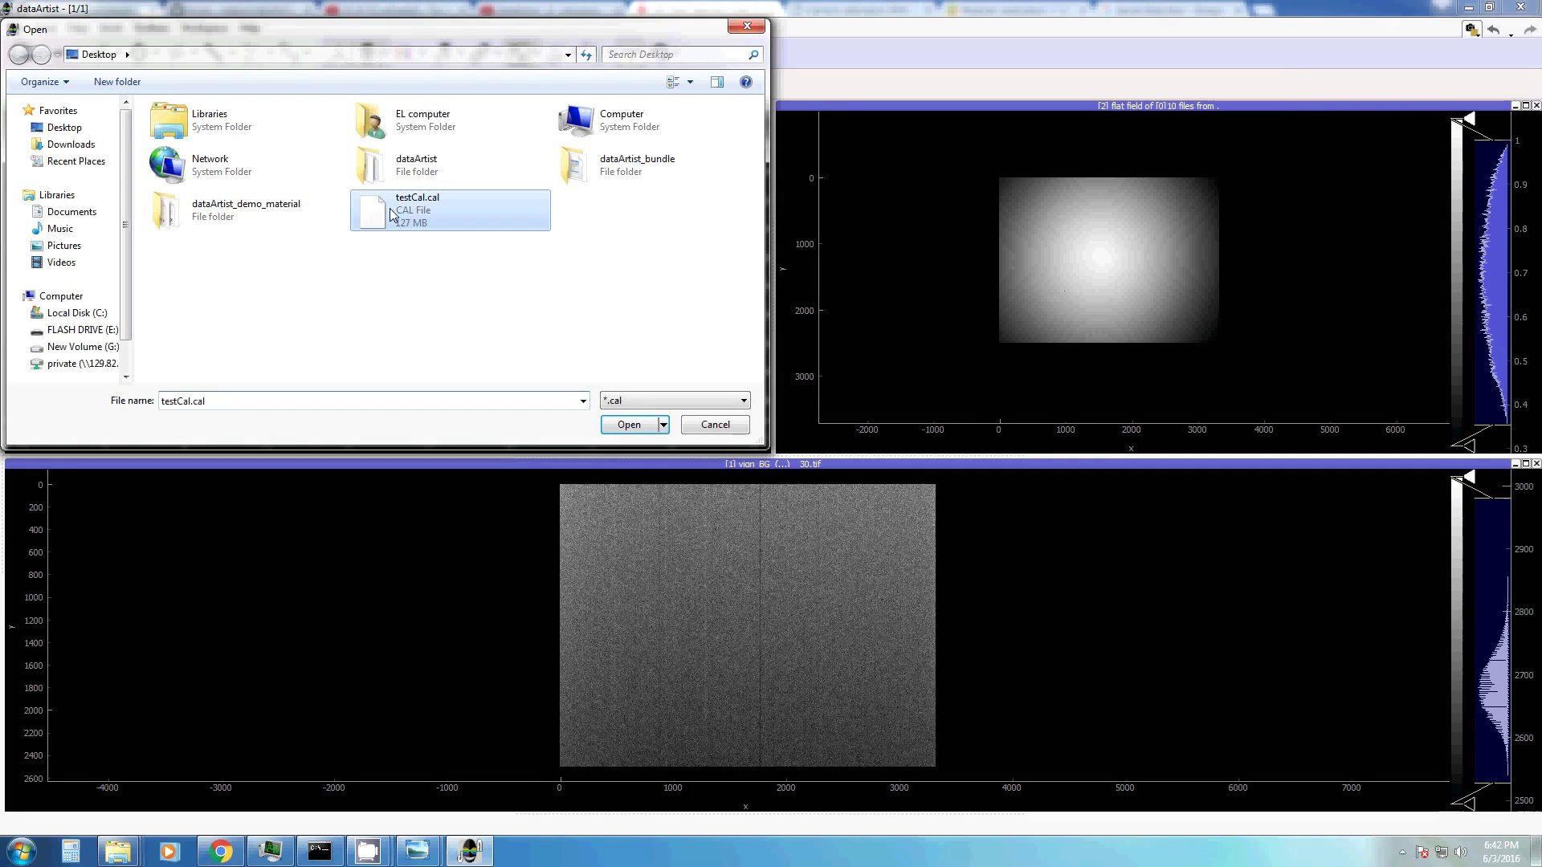
pyautogui.click(612, 418)
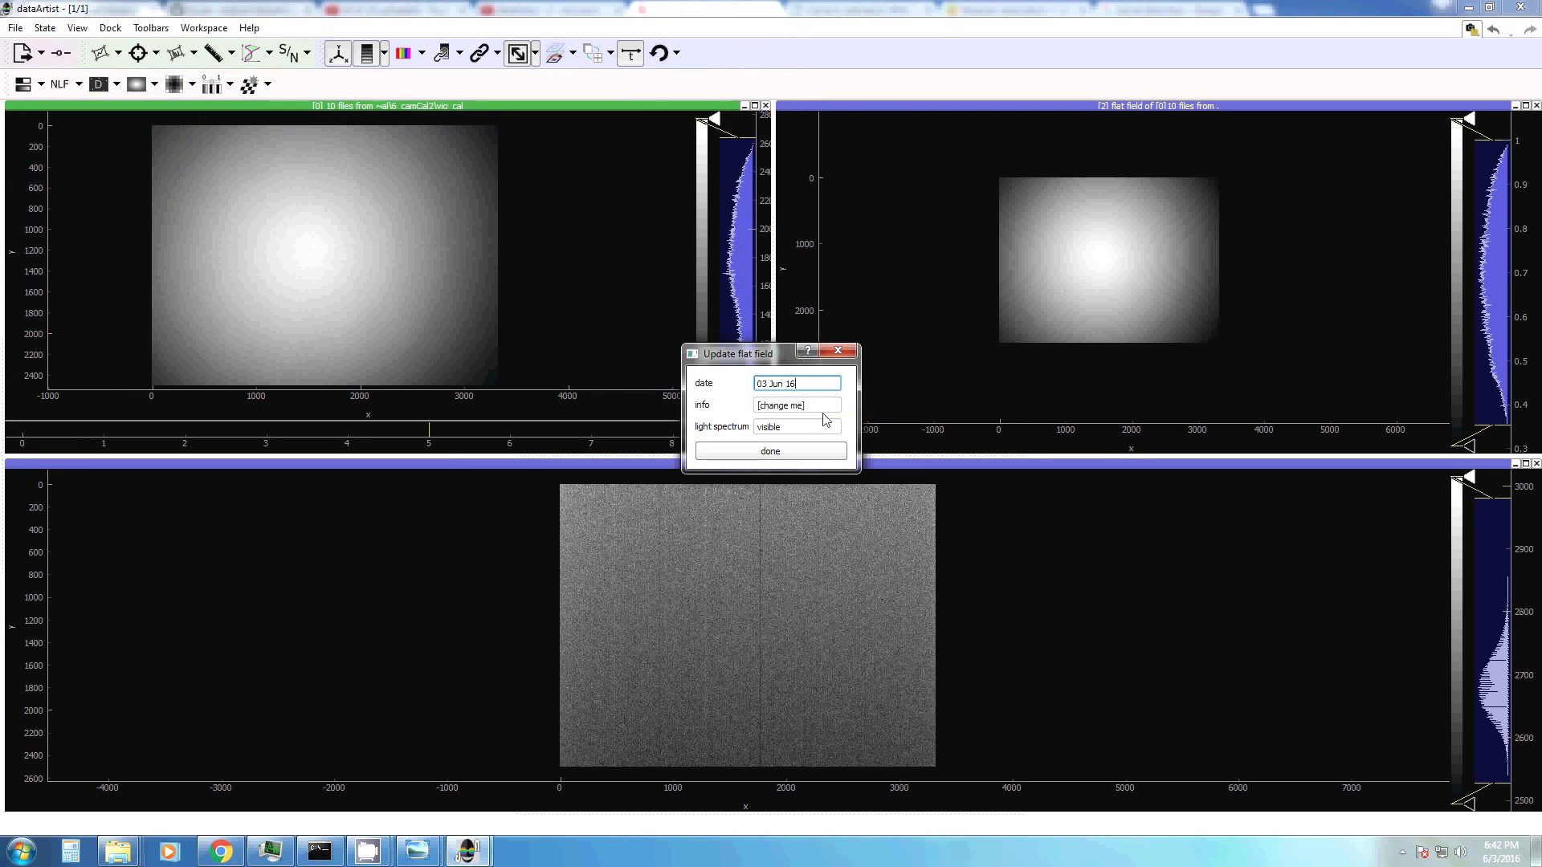
# Store the flat field in the calibration with the info "buy more cheese" and light spectrum IR.
pyautogui.press('Tab')
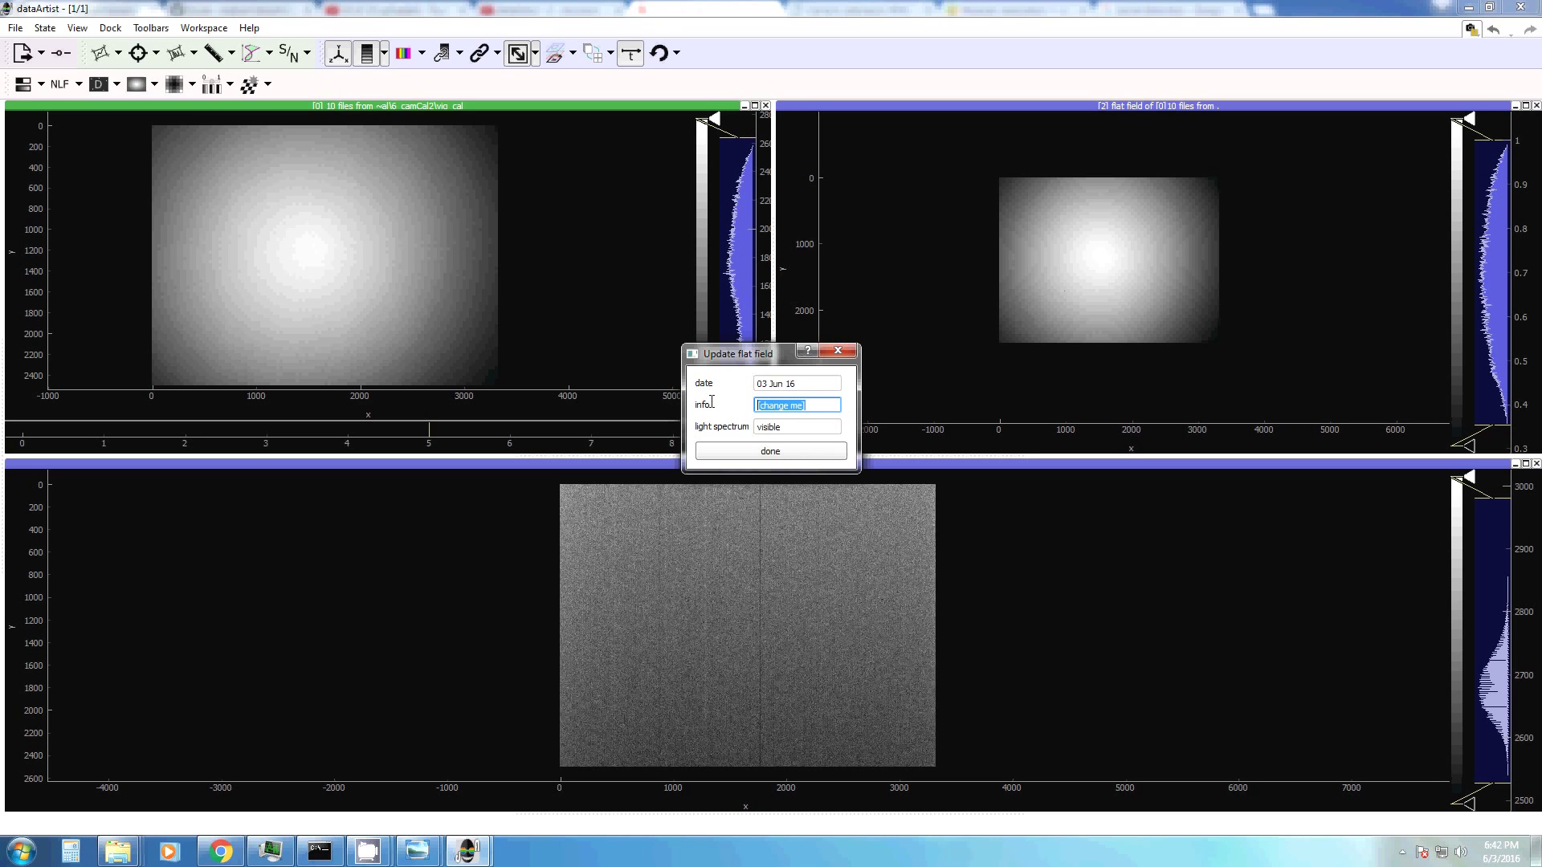
pyautogui.write('buy more cheese')
pyautogui.click(771, 426)
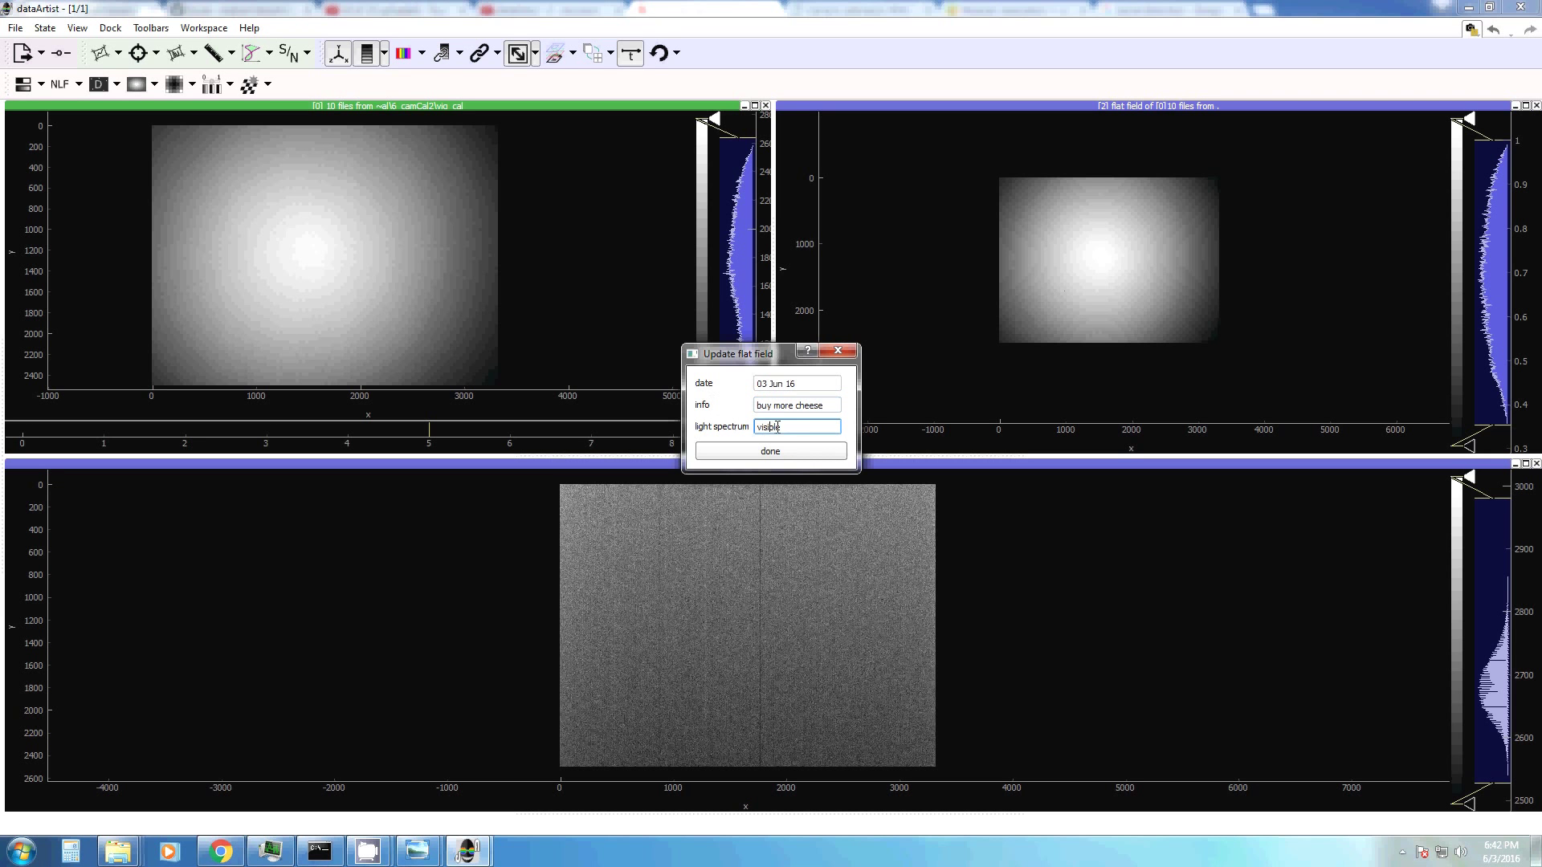
pyautogui.moveTo(777, 427); pyautogui.dragTo(708, 426)
pyautogui.write('IR')
pyautogui.click(771, 451)
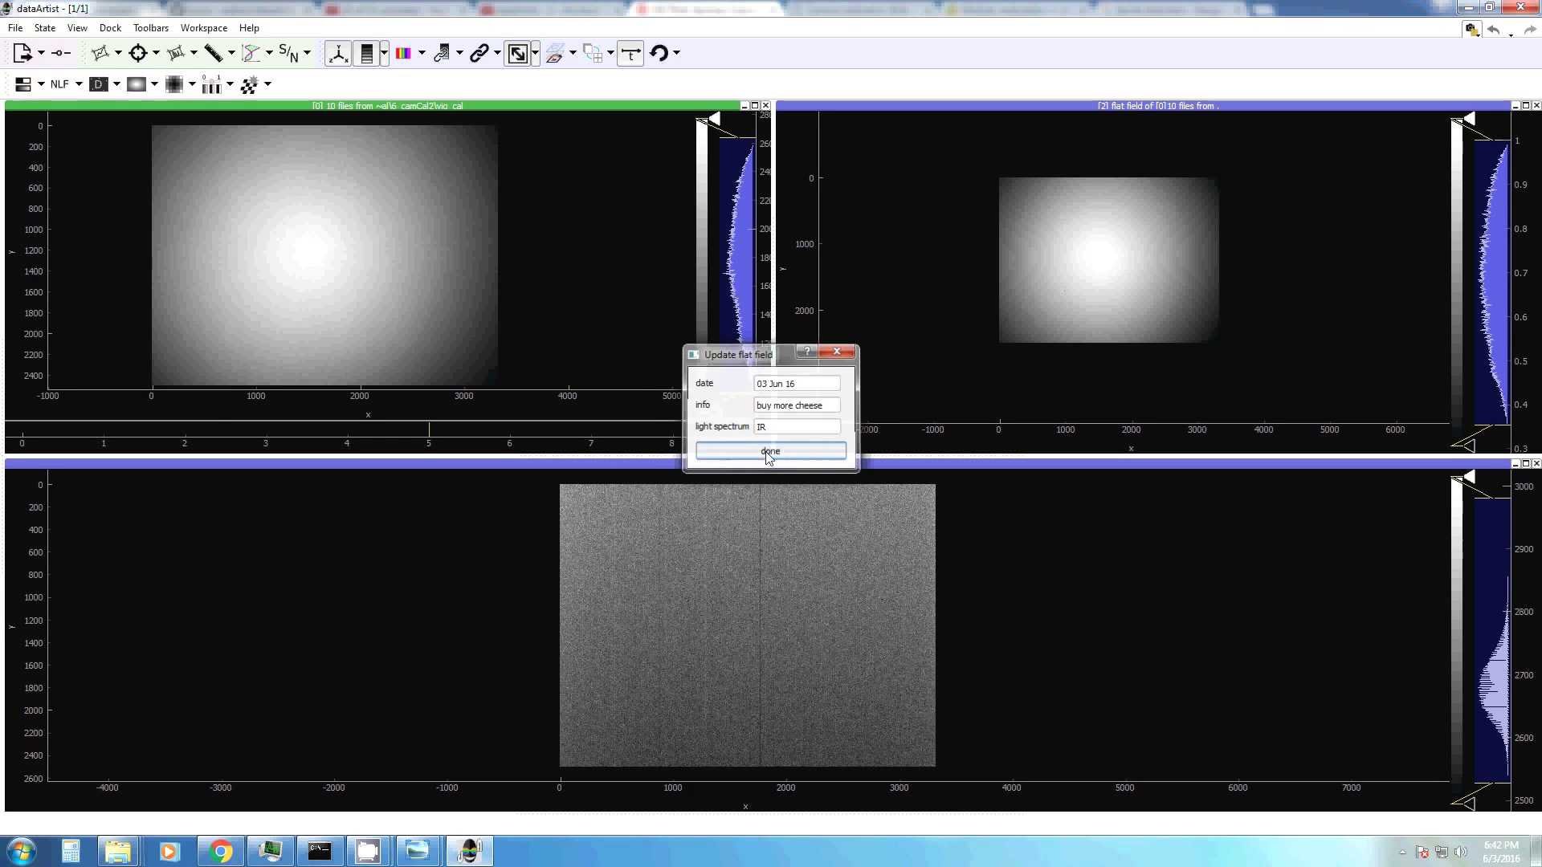
# Review the calibration file's entries and its available light spectra.
pyautogui.click(1473, 29)
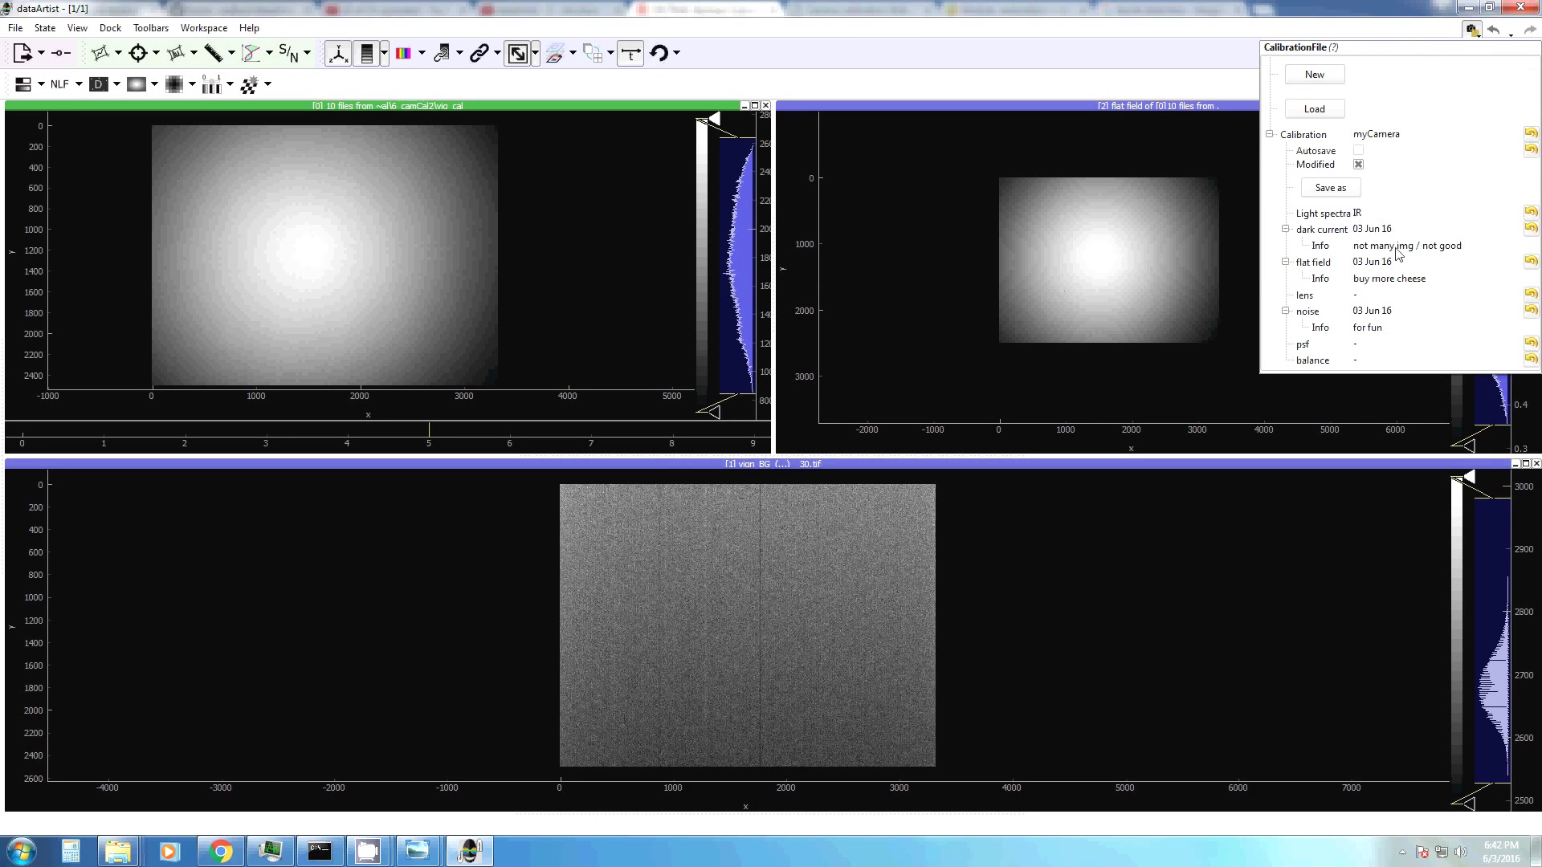
pyautogui.click(1371, 214)
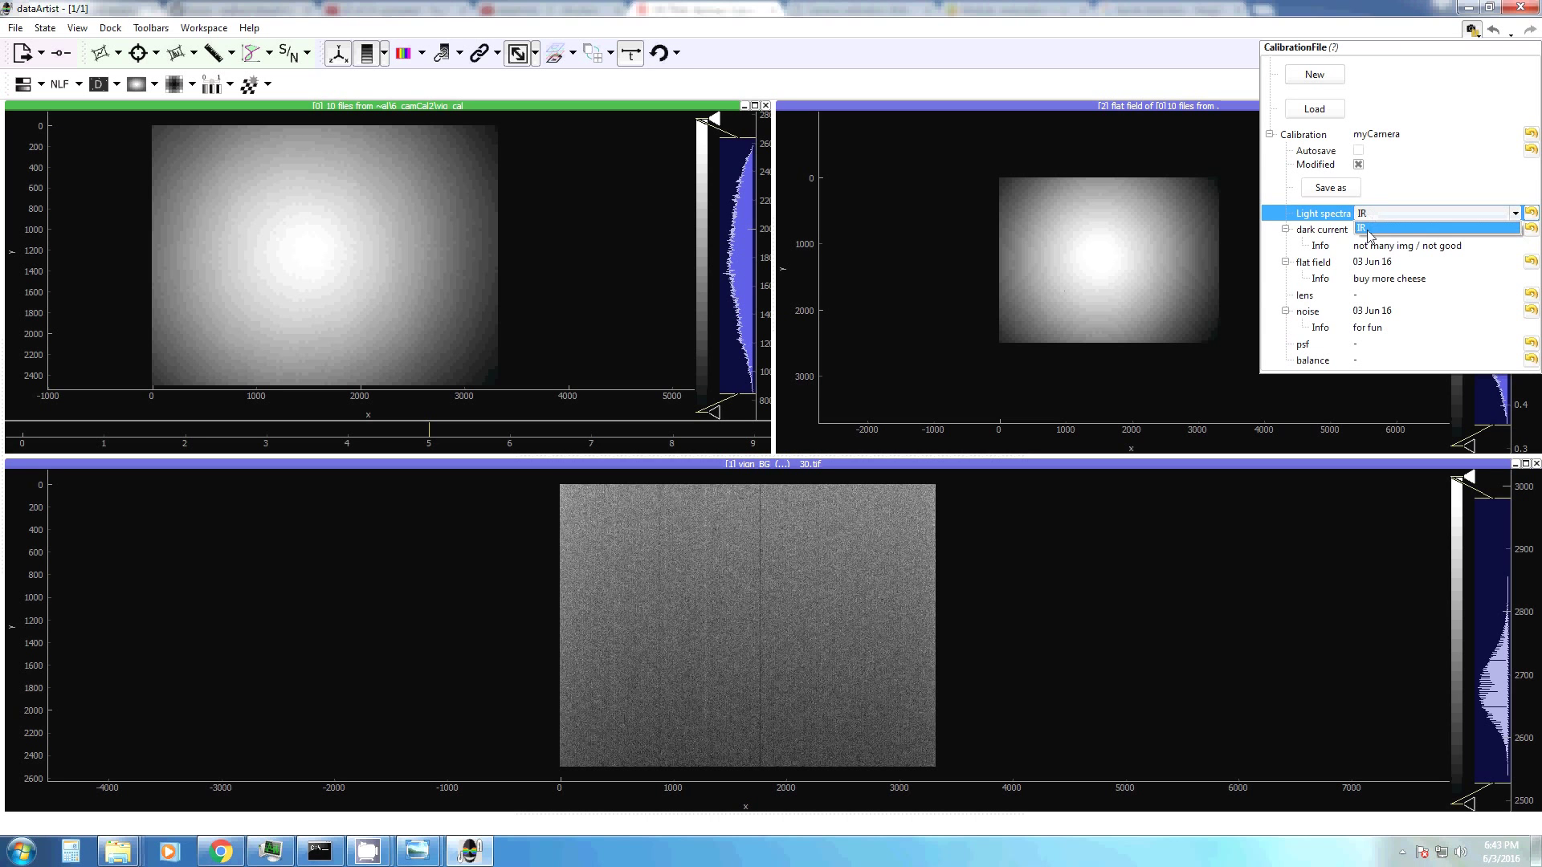
pyautogui.click(1370, 232)
pyautogui.click(1369, 216)
pyautogui.click(1386, 206)
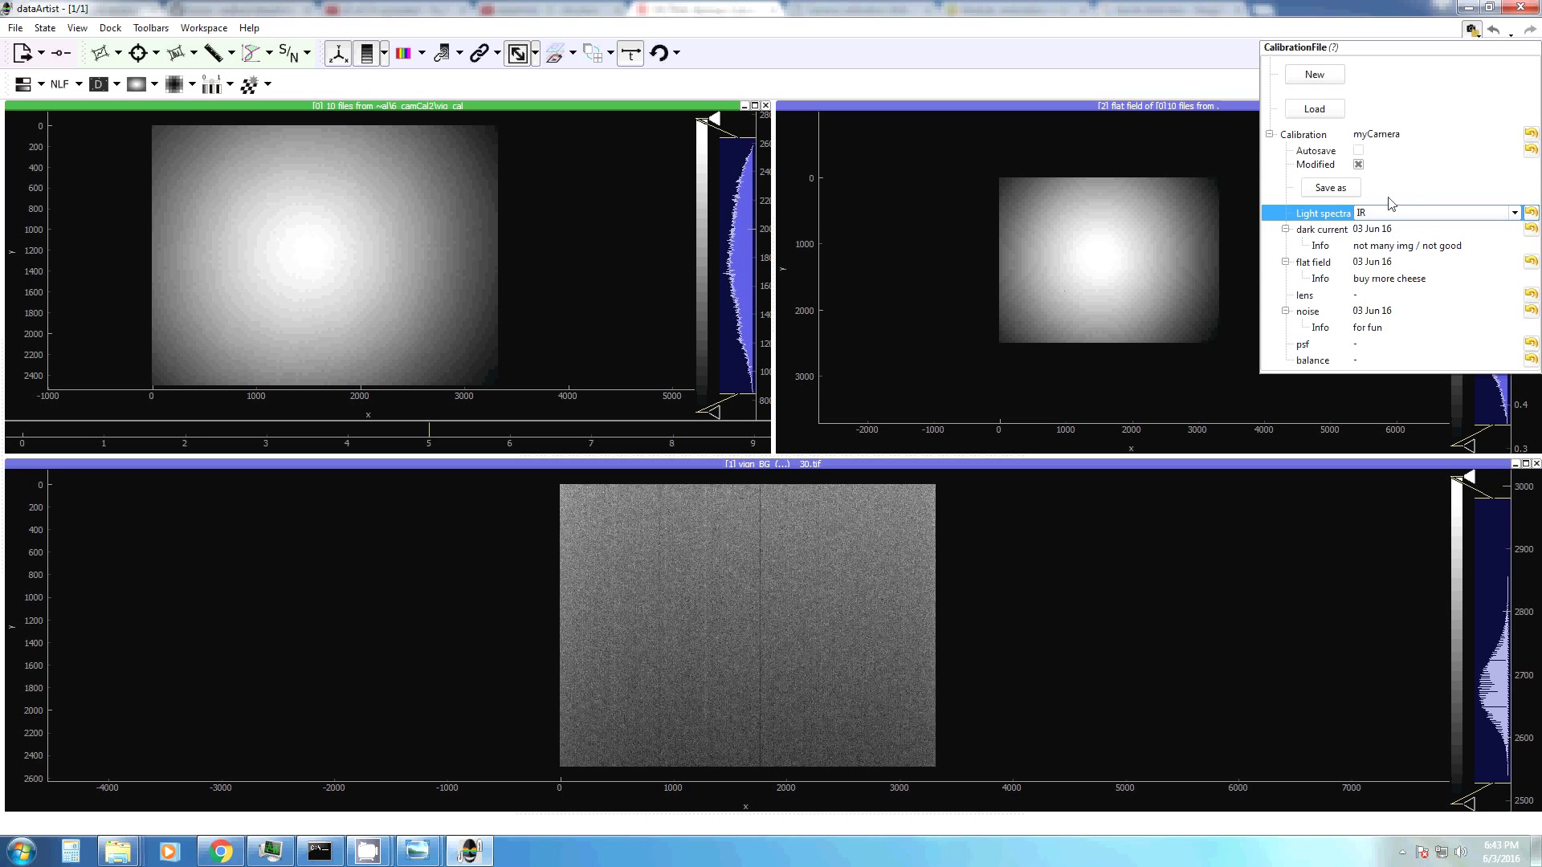
pyautogui.click(1132, 295)
# Close the displays for the flat field, the background image and the vignetting stack.
pyautogui.click(1537, 108)
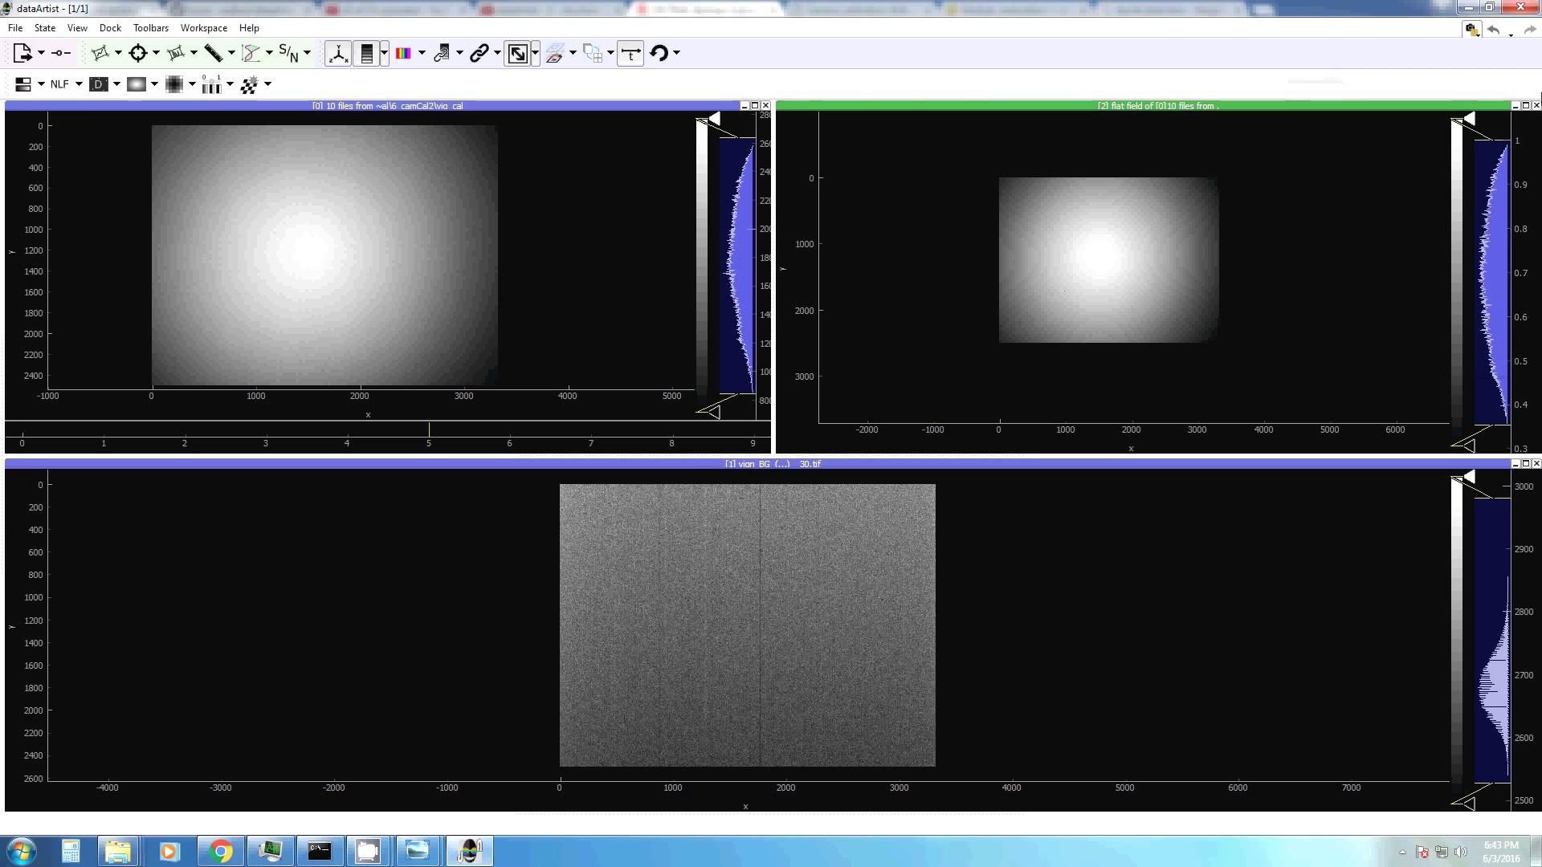
pyautogui.click(1537, 106)
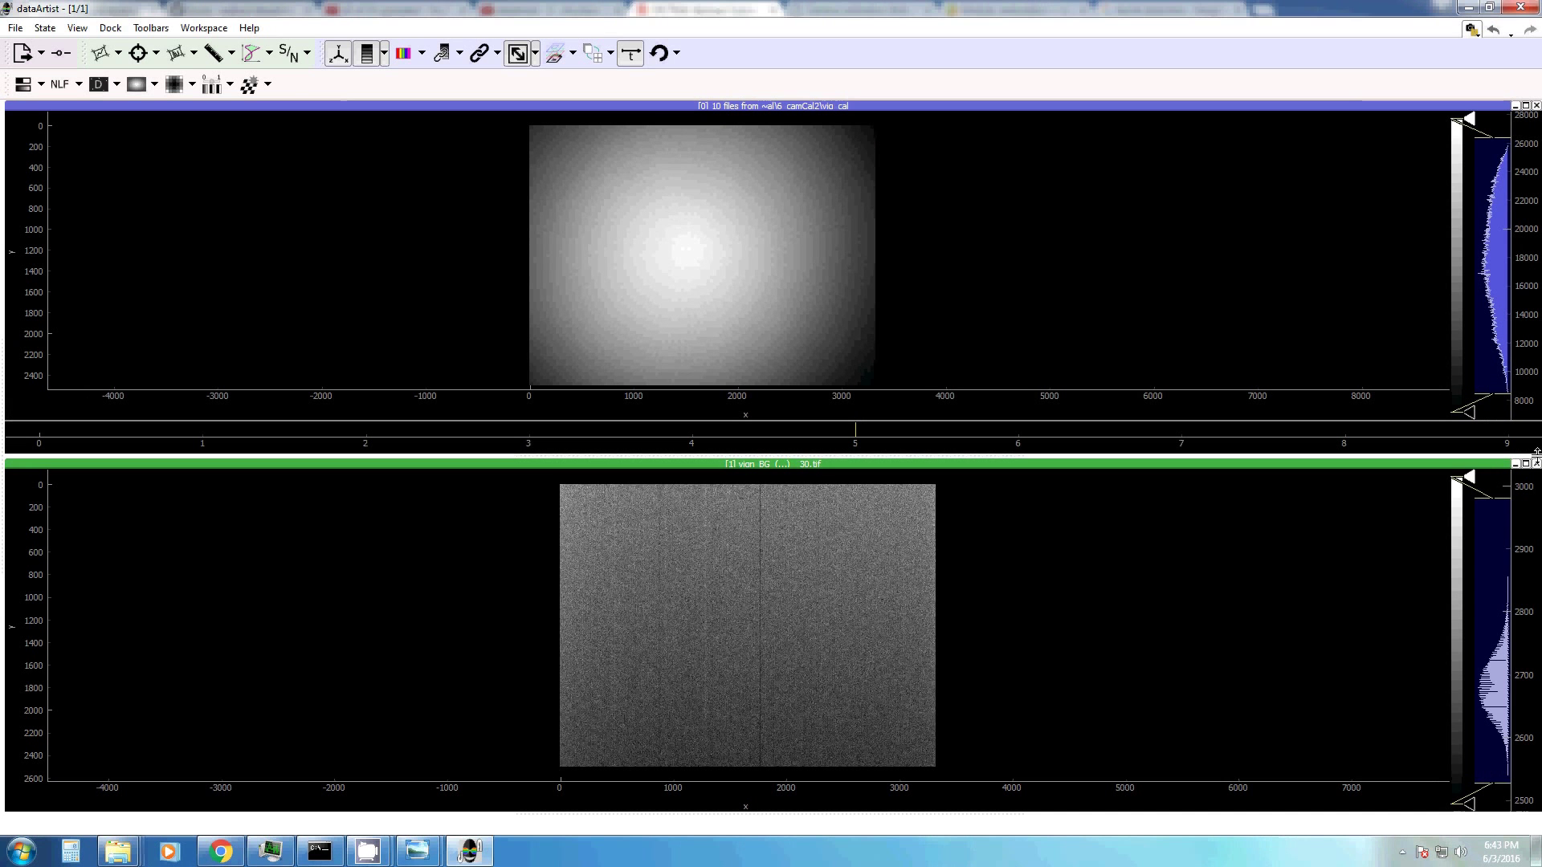
pyautogui.click(1536, 464)
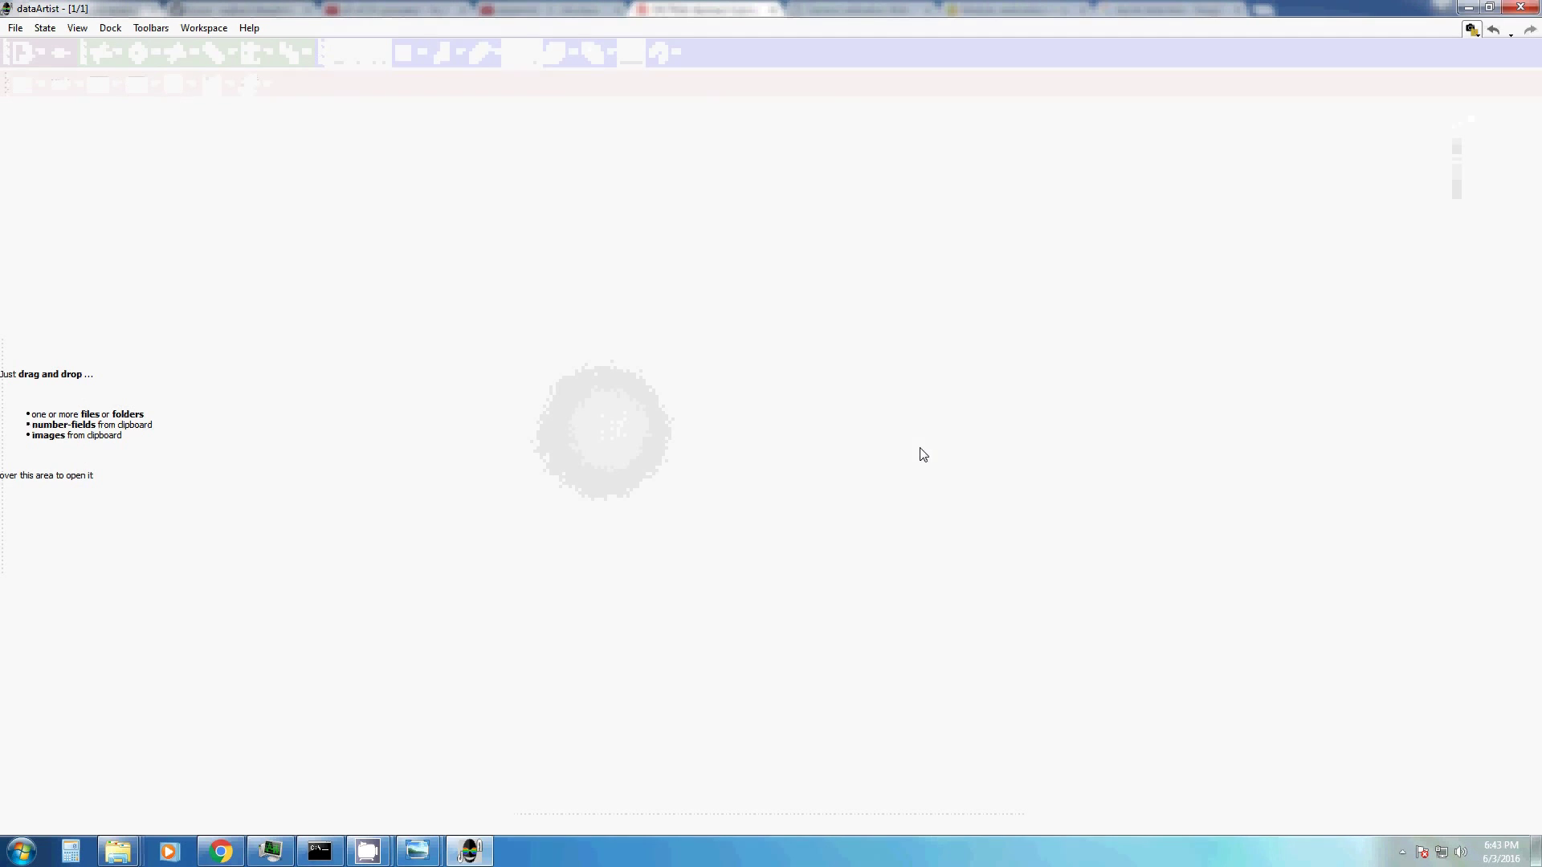
# Import all seven images from the 6_camCal2 vig_EL folder together into one display.
pyautogui.moveTo(118, 851)
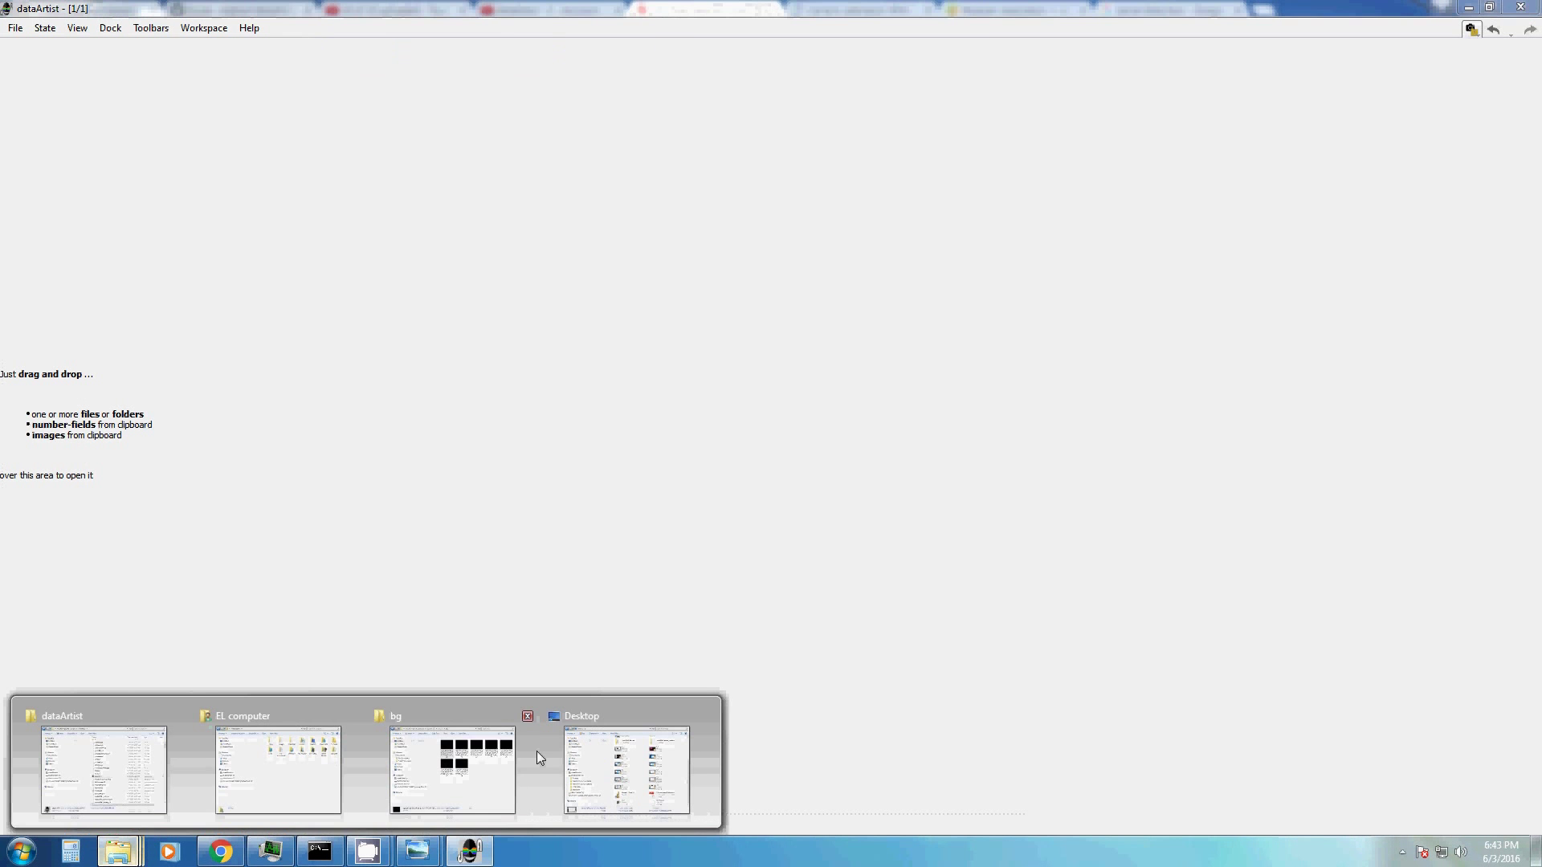
pyautogui.click(460, 750)
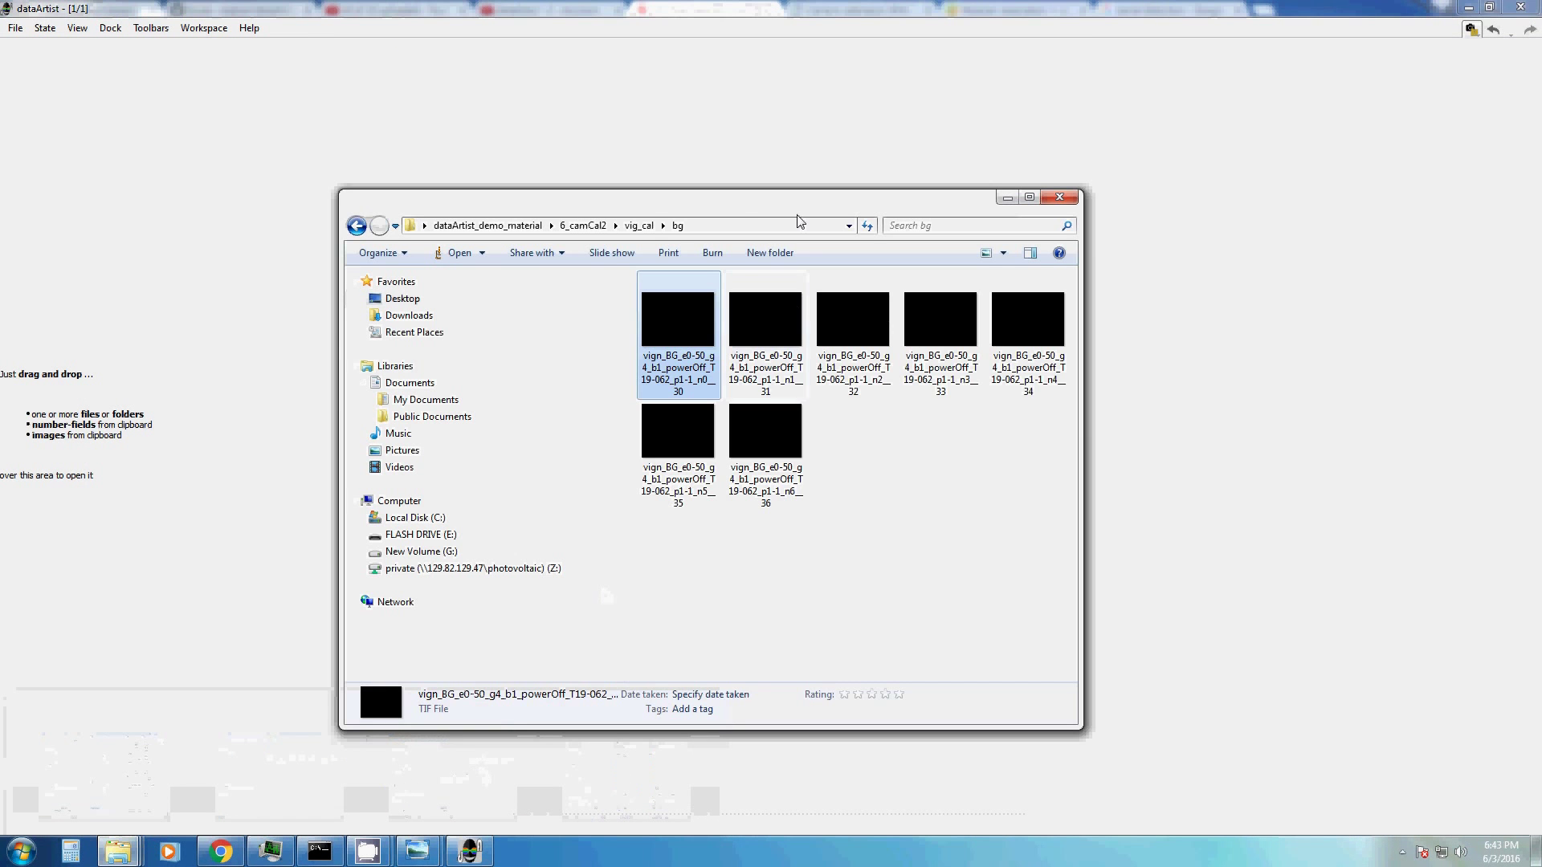
pyautogui.click(599, 229)
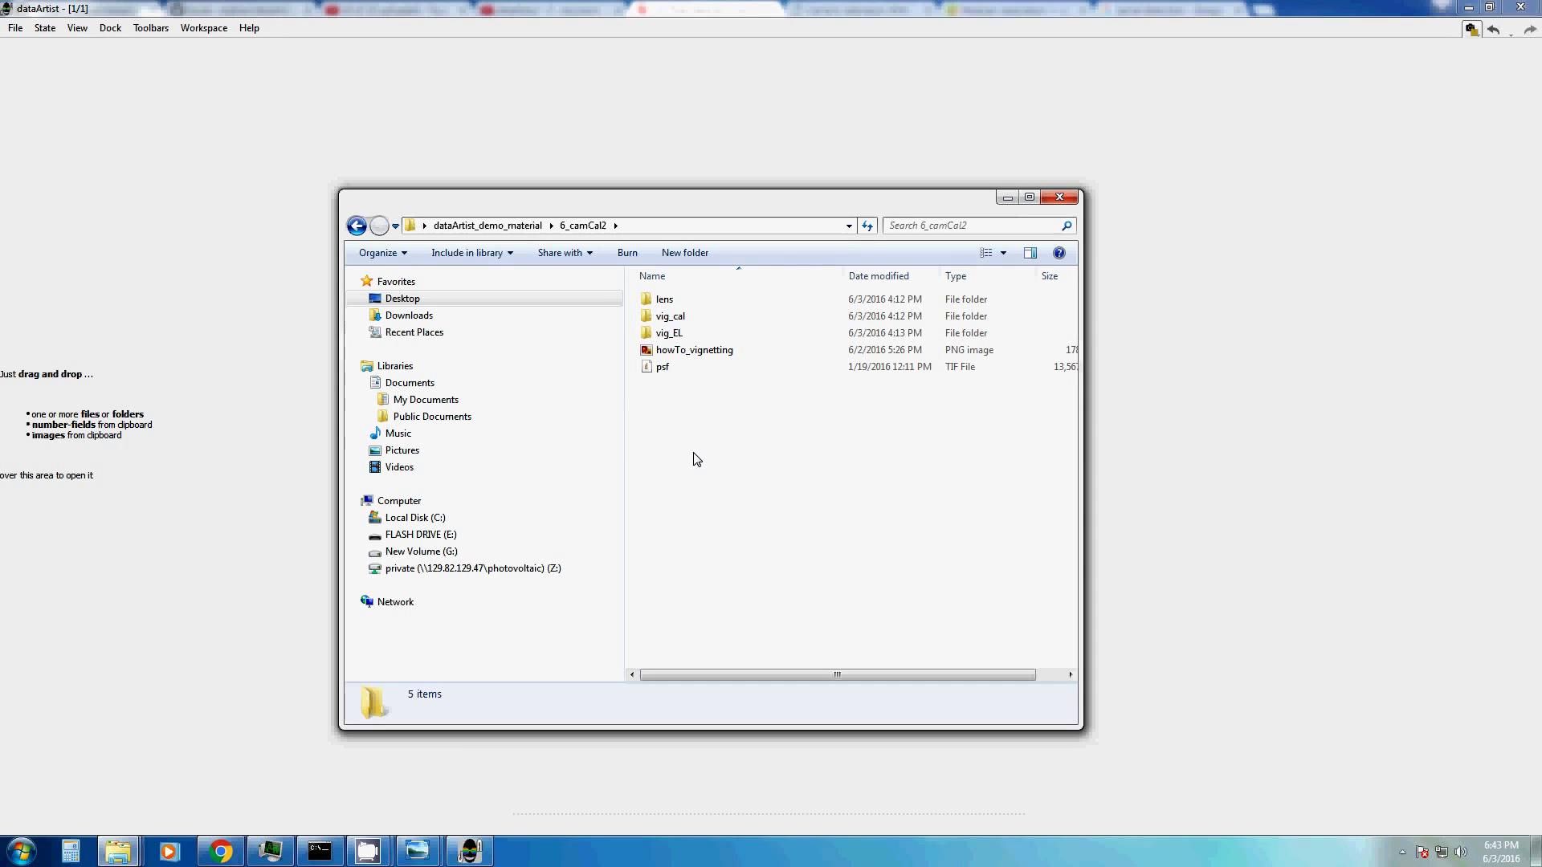
pyautogui.doubleClick(669, 333)
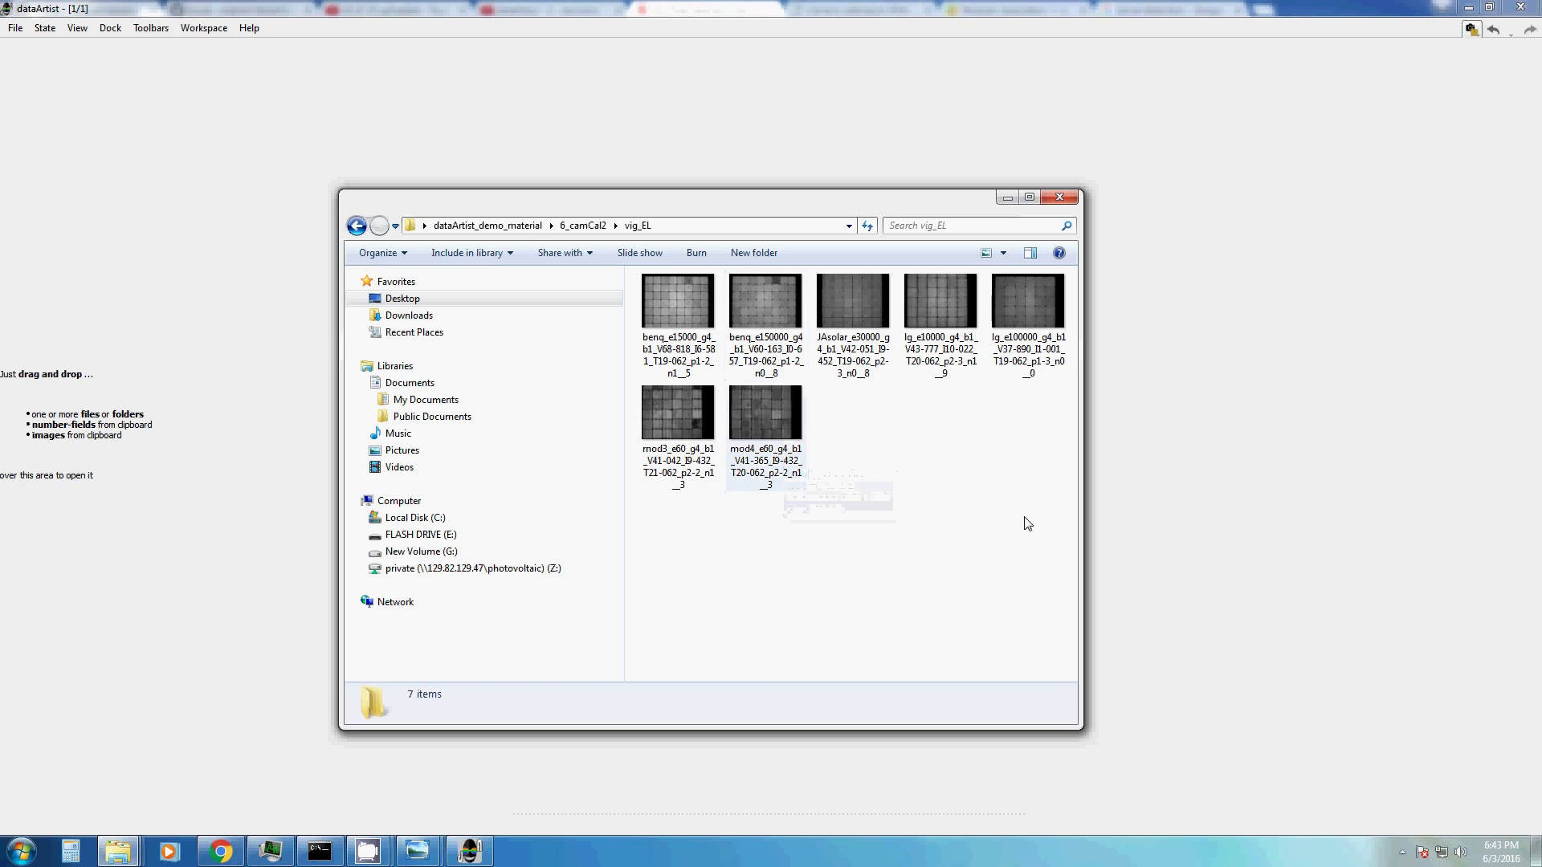
pyautogui.moveTo(1044, 513); pyautogui.dragTo(71, 375)
pyautogui.keyDown('shift'); pyautogui.click(678, 319); pyautogui.keyUp('shift')
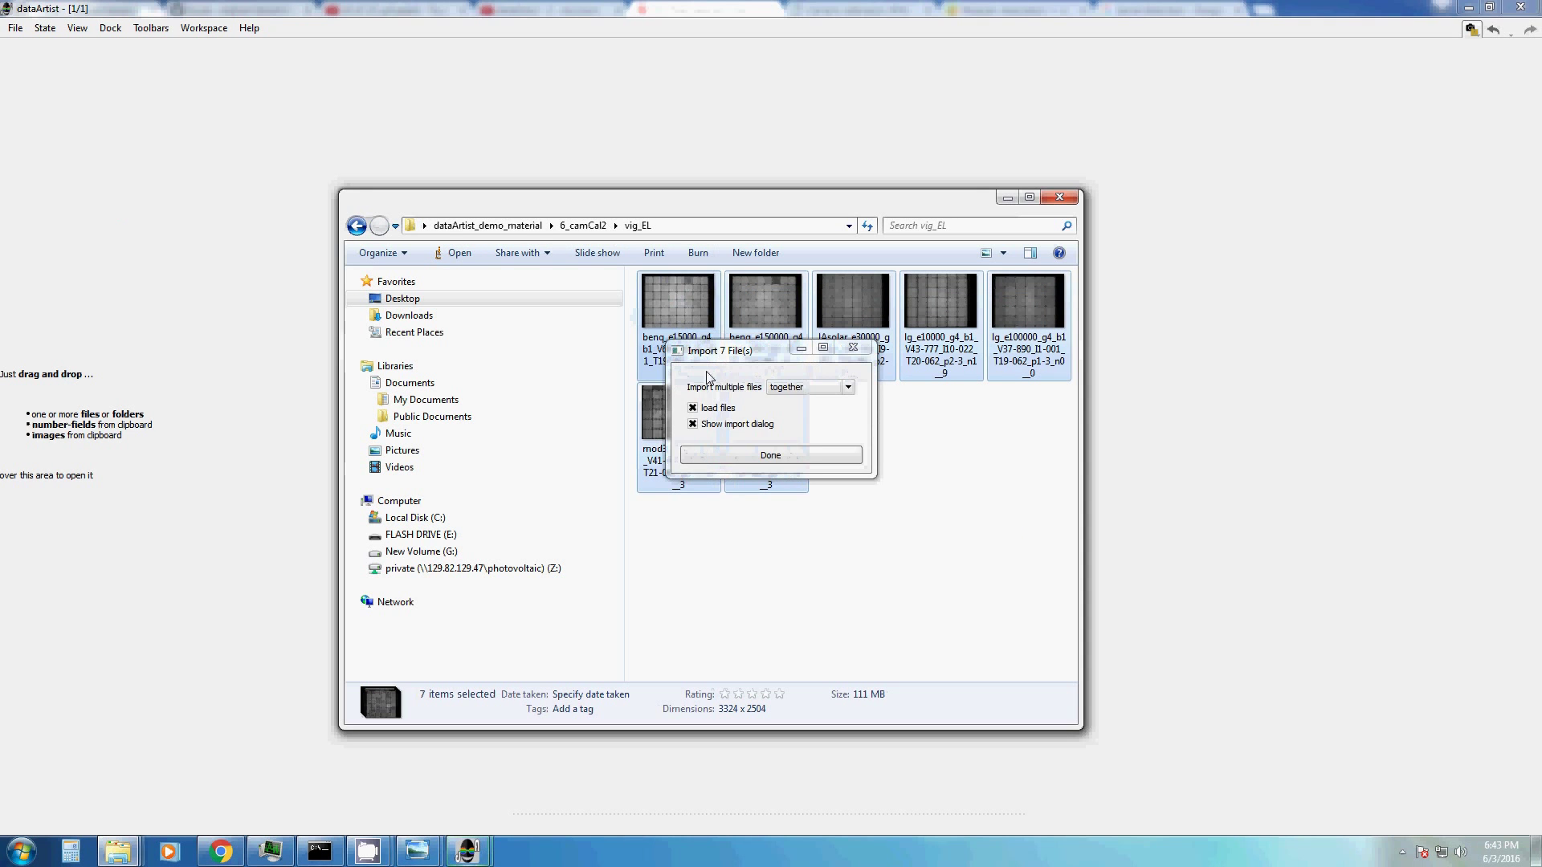
pyautogui.click(751, 452)
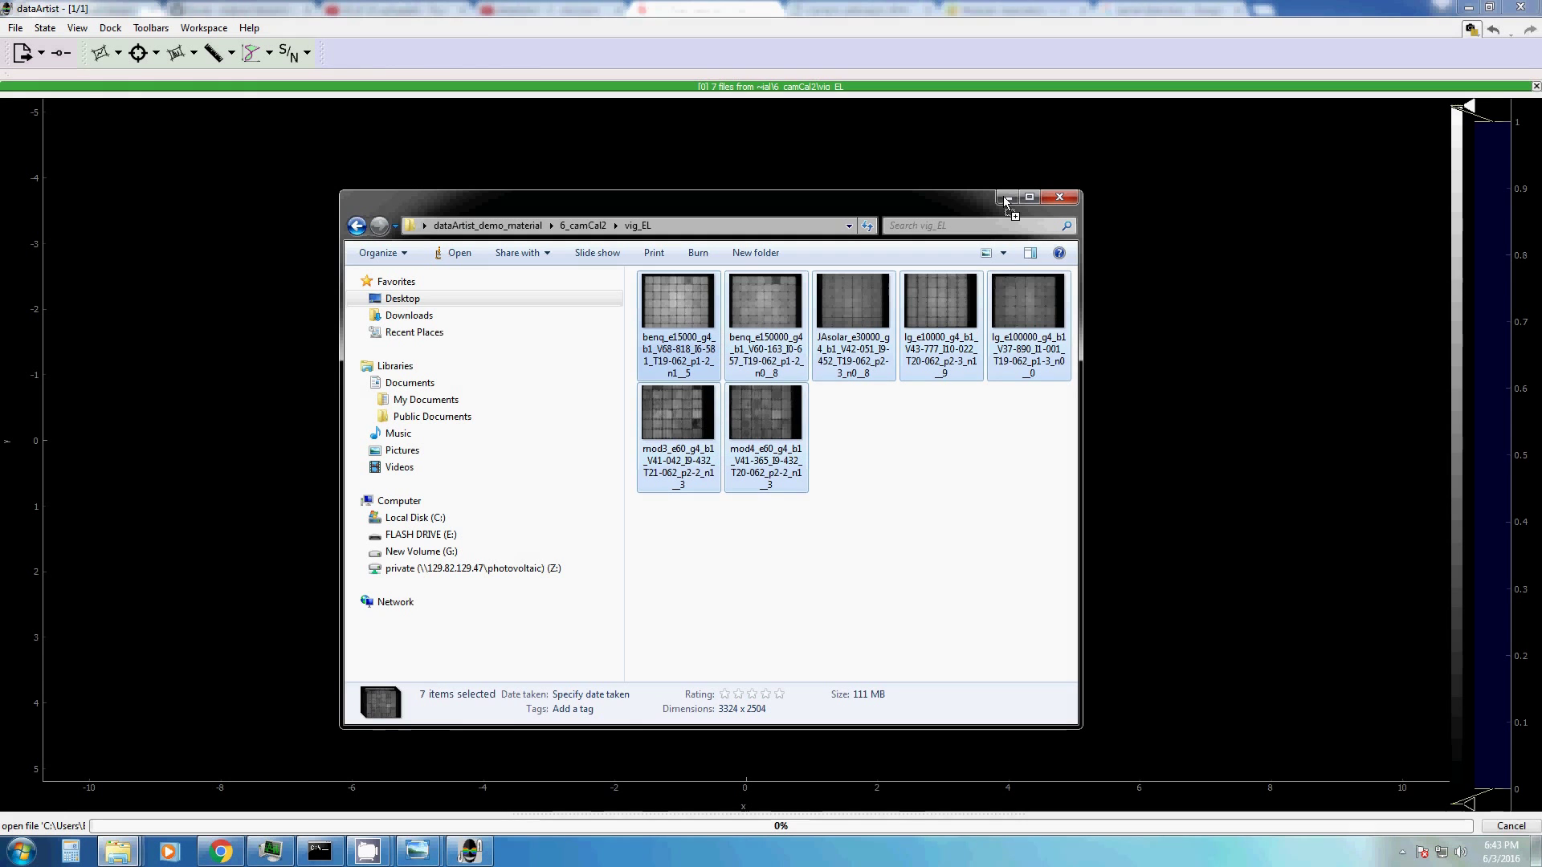
pyautogui.click(1006, 198)
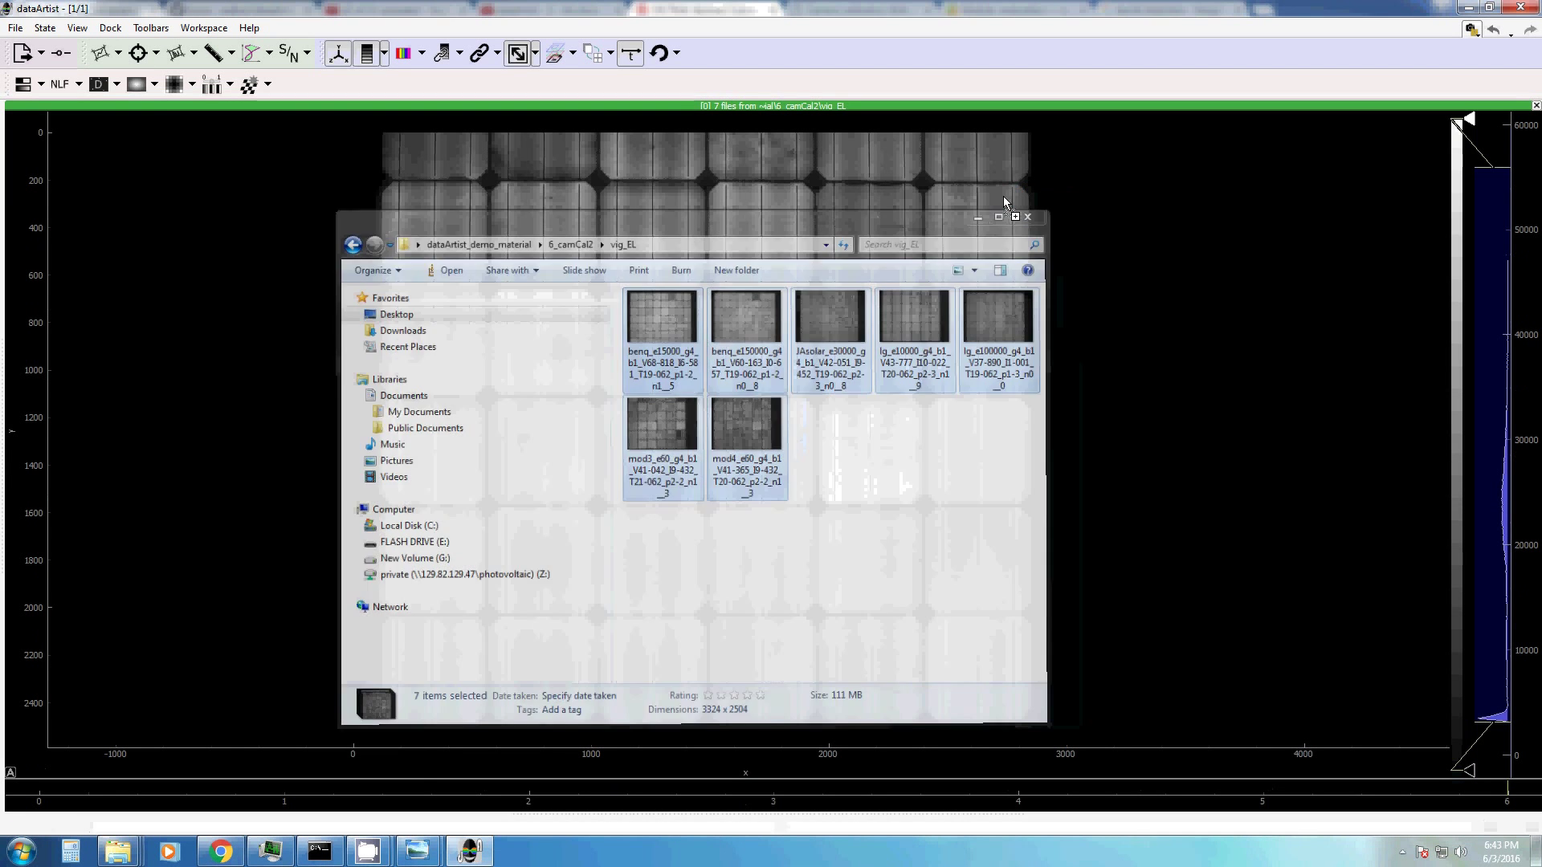
# Browse back and forth through the layers of the imported vig_EL stack to compare the module images.
pyautogui.press('Left')
pyautogui.press('Left')
pyautogui.press('Left')
pyautogui.press('Left')
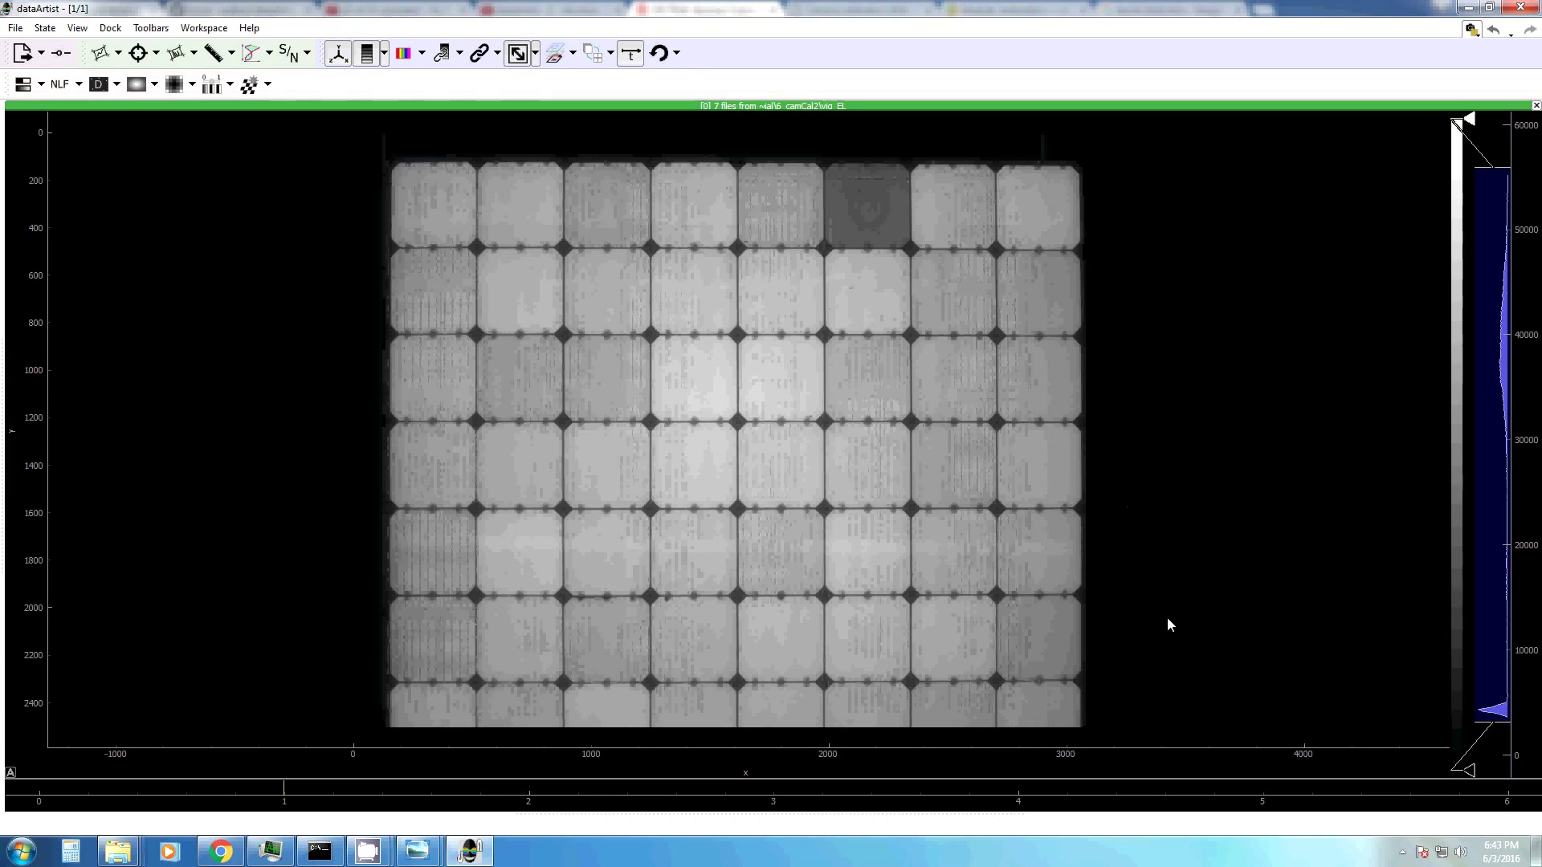
pyautogui.press('Left')
pyautogui.press('Left')
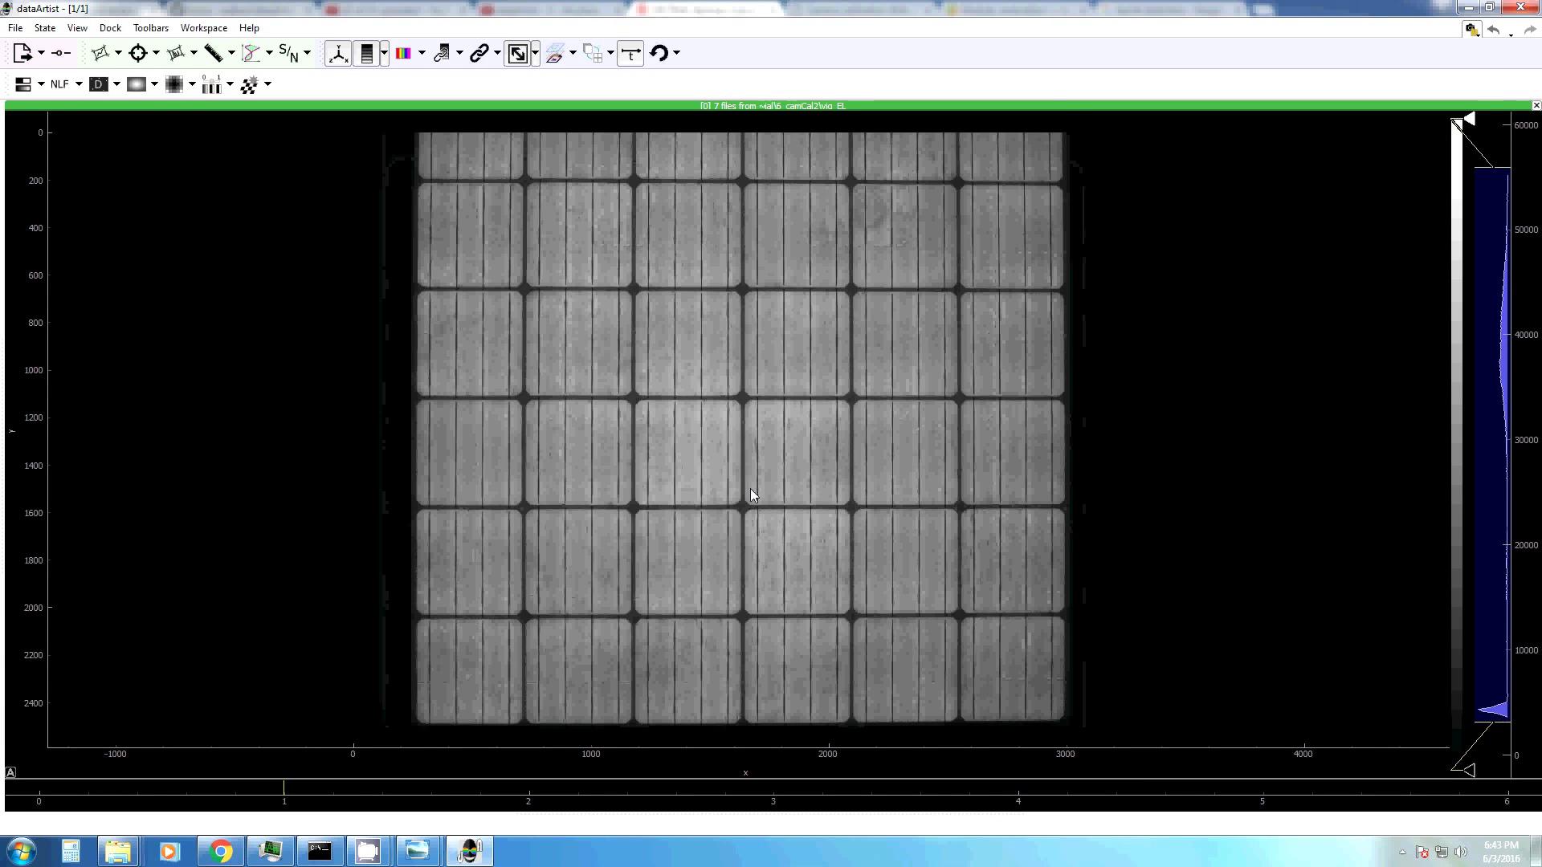
pyautogui.press('Right')
pyautogui.press('Right')
pyautogui.press('Right')
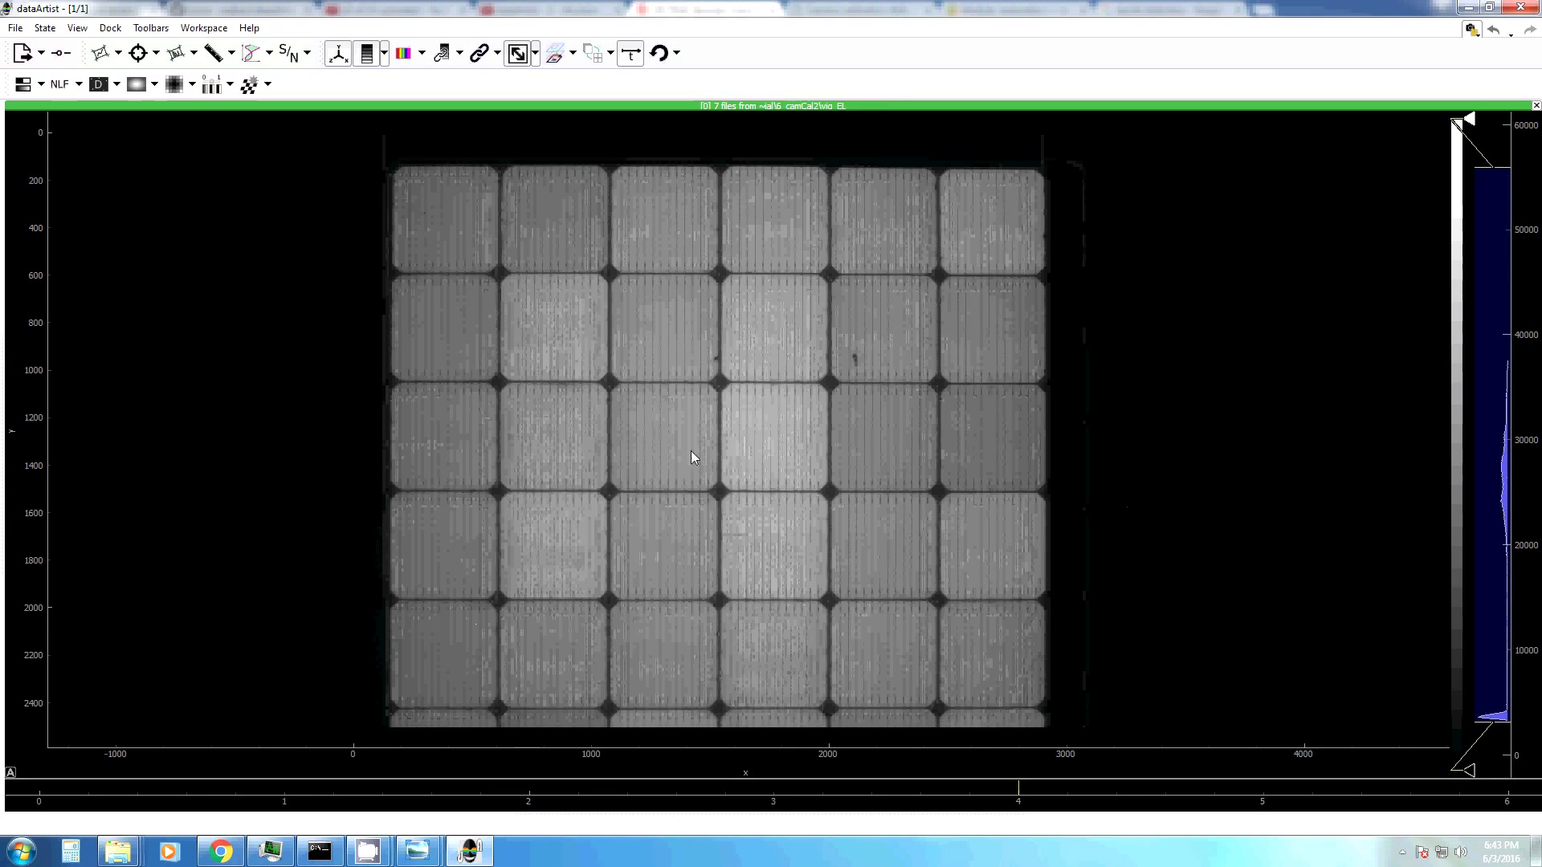
pyautogui.press('Right')
pyautogui.press('Left')
pyautogui.press('Left')
pyautogui.press('Left')
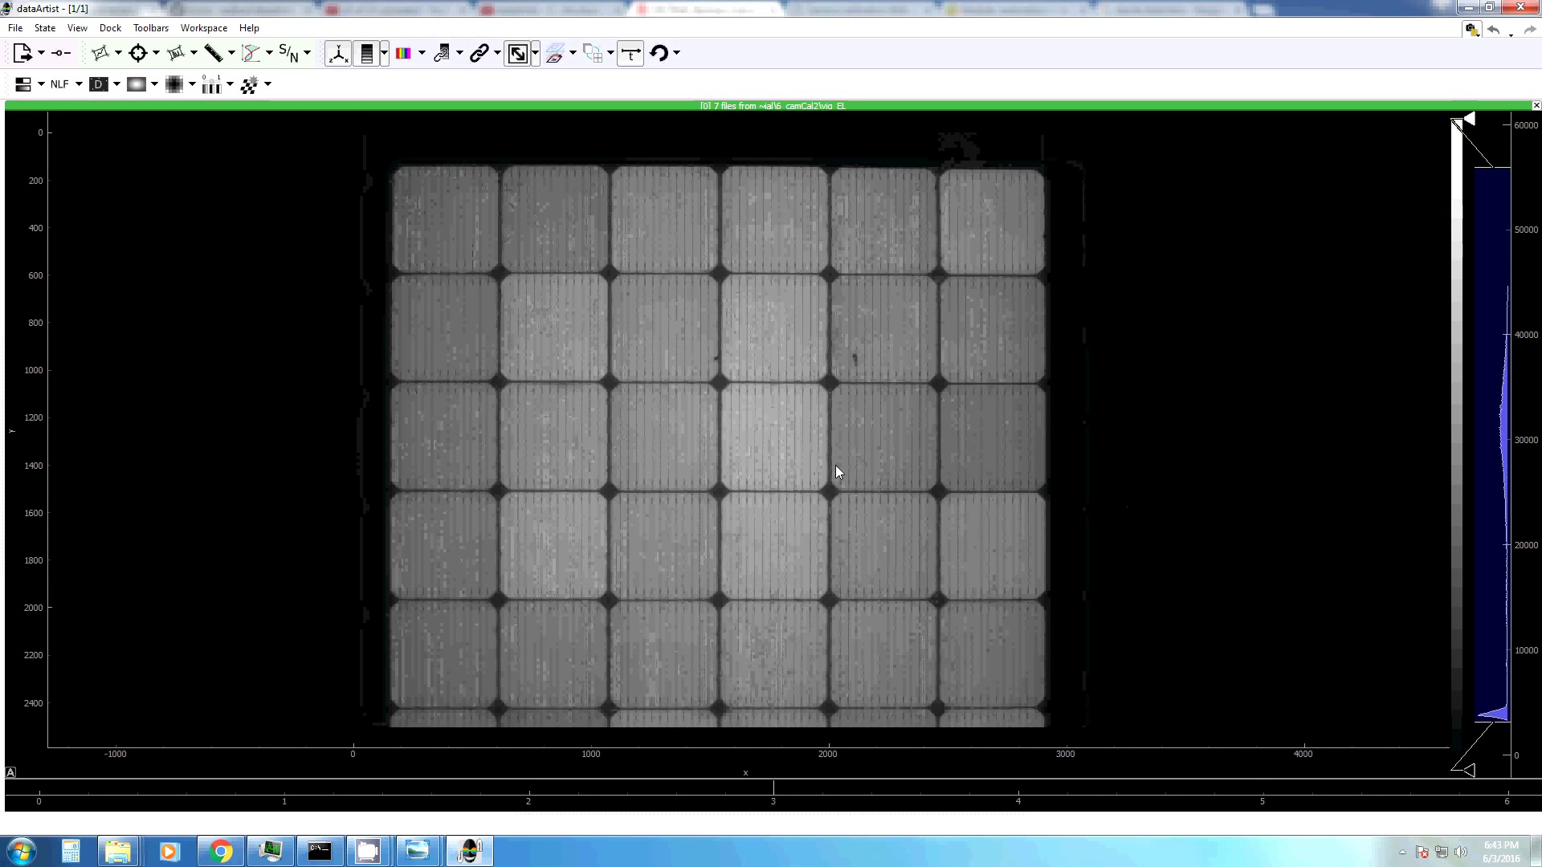
# Calculate the flat field of the vig_EL stack using the "from normal images" method and the "fit vignetting function" fit method.
pyautogui.click(155, 86)
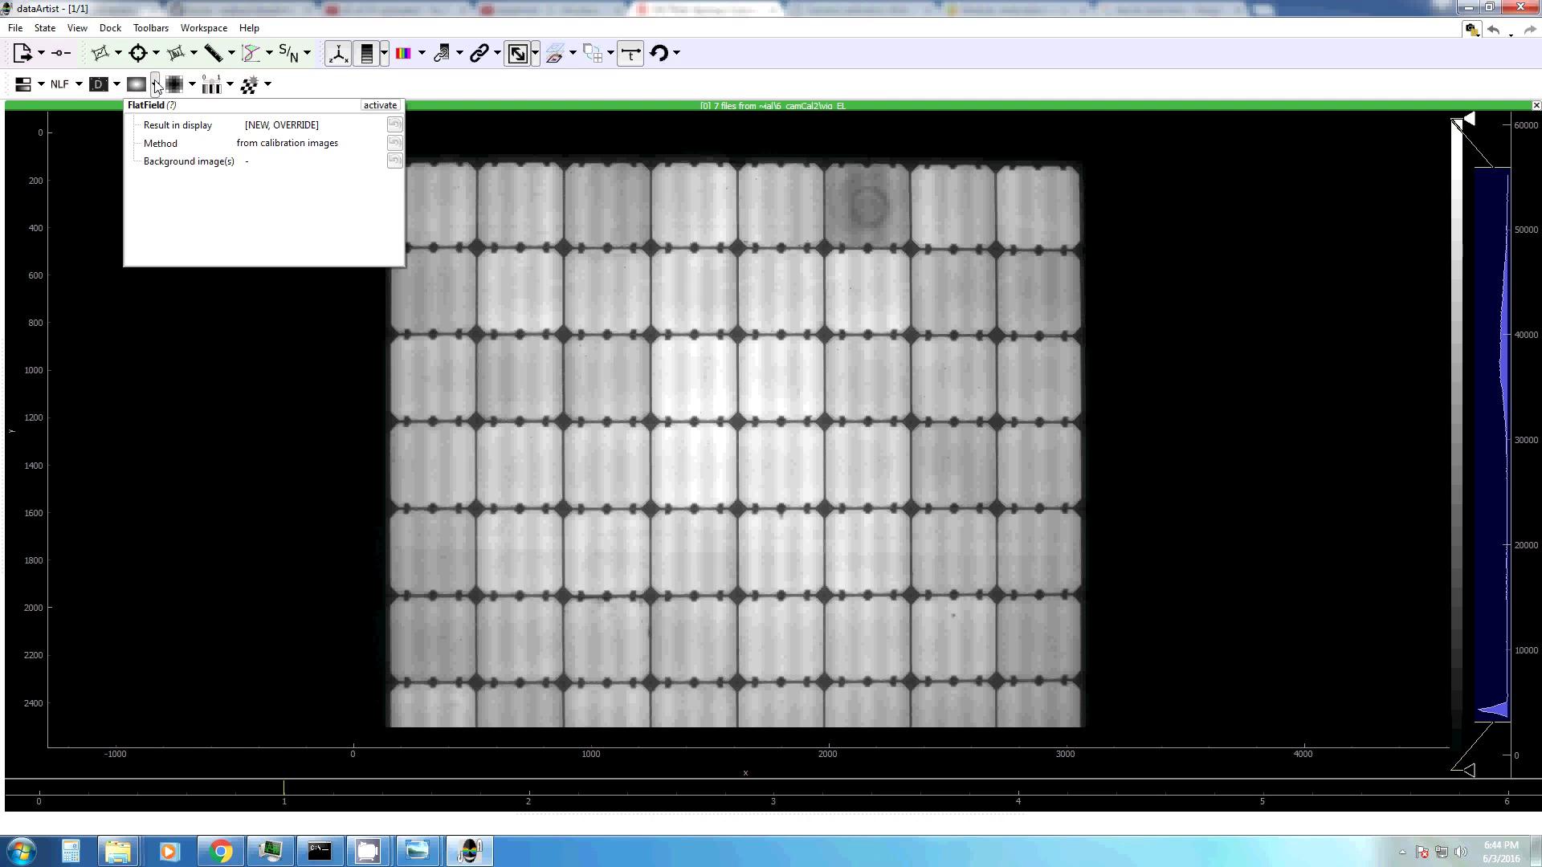
pyautogui.click(285, 144)
pyautogui.click(285, 144)
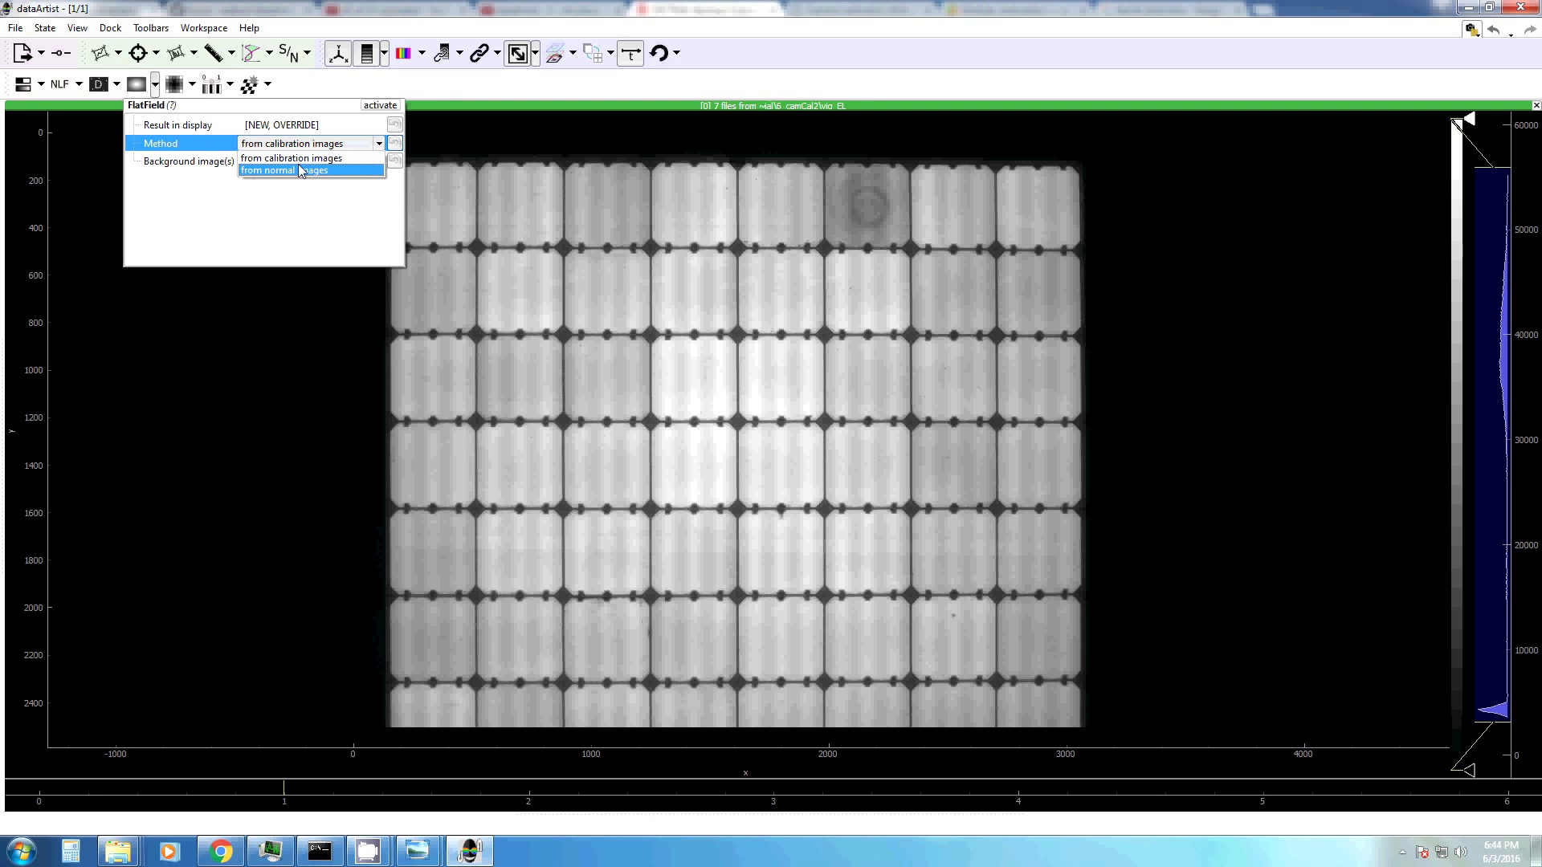
pyautogui.click(307, 172)
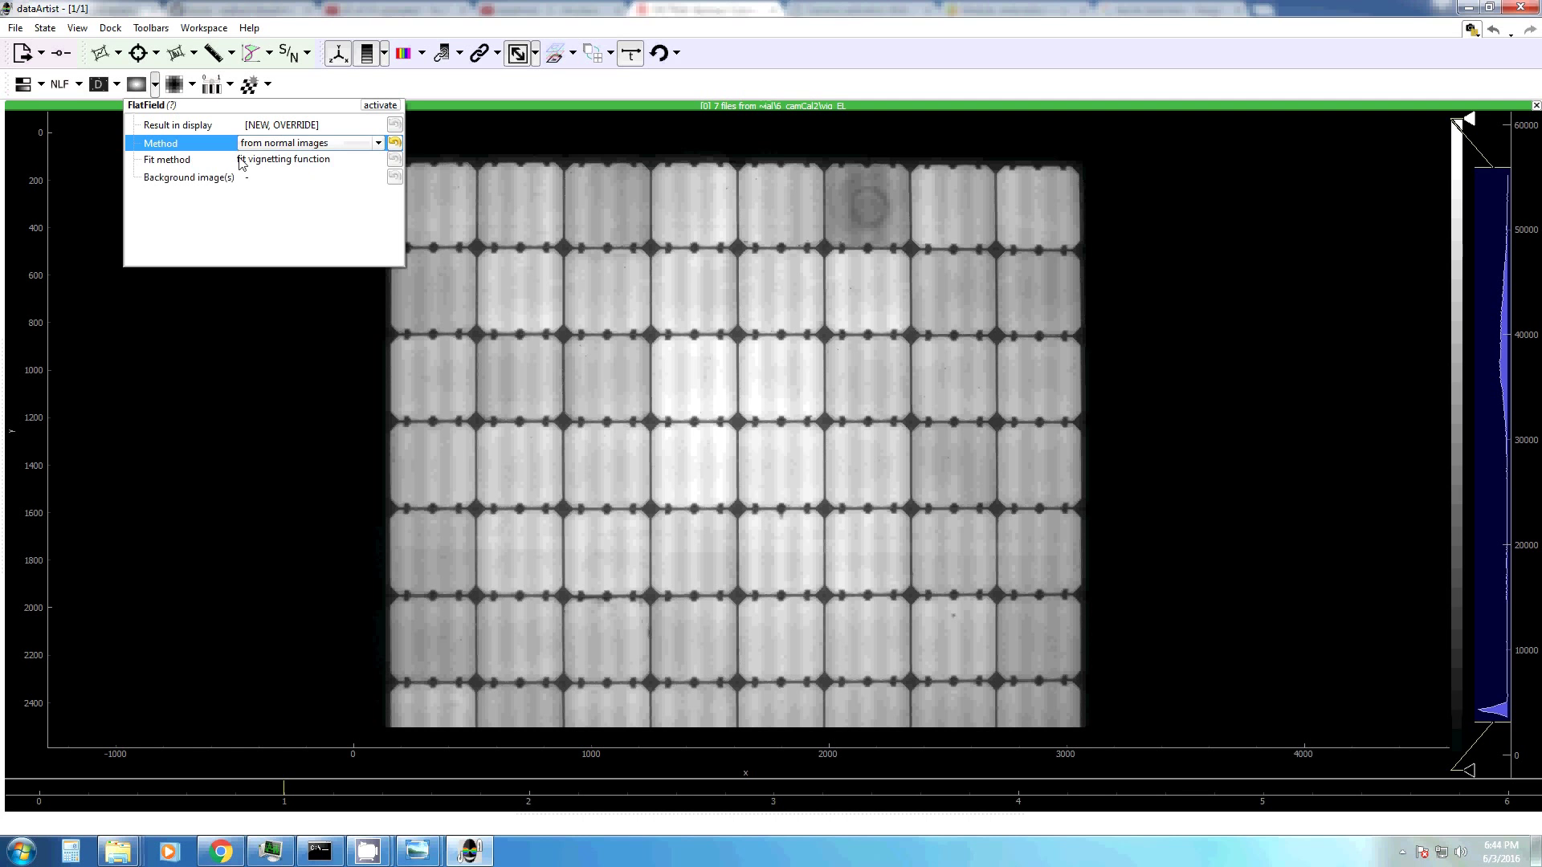
pyautogui.click(281, 163)
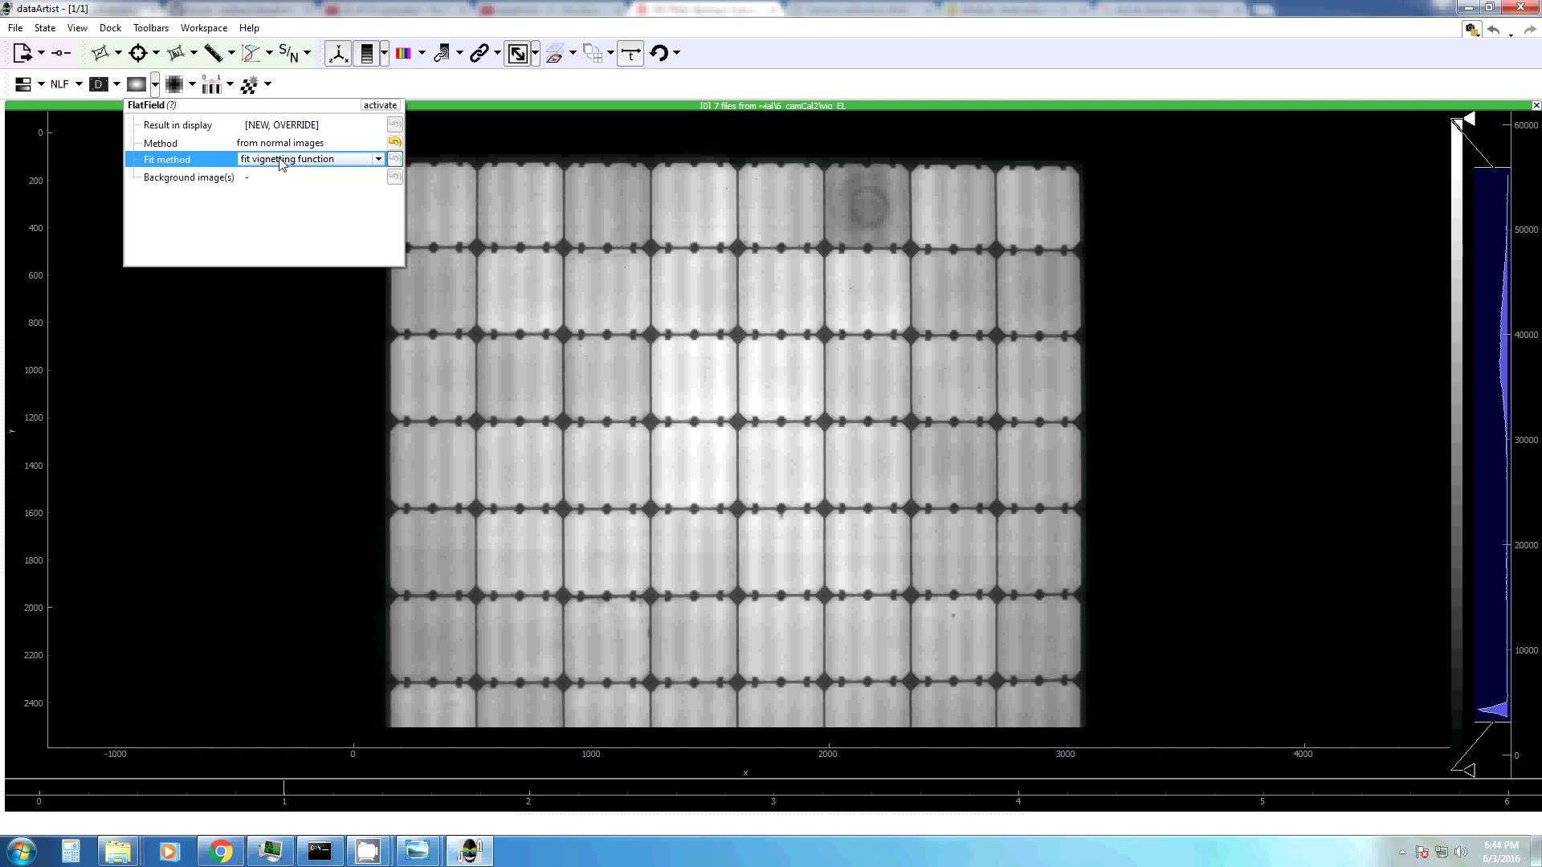
pyautogui.click(281, 163)
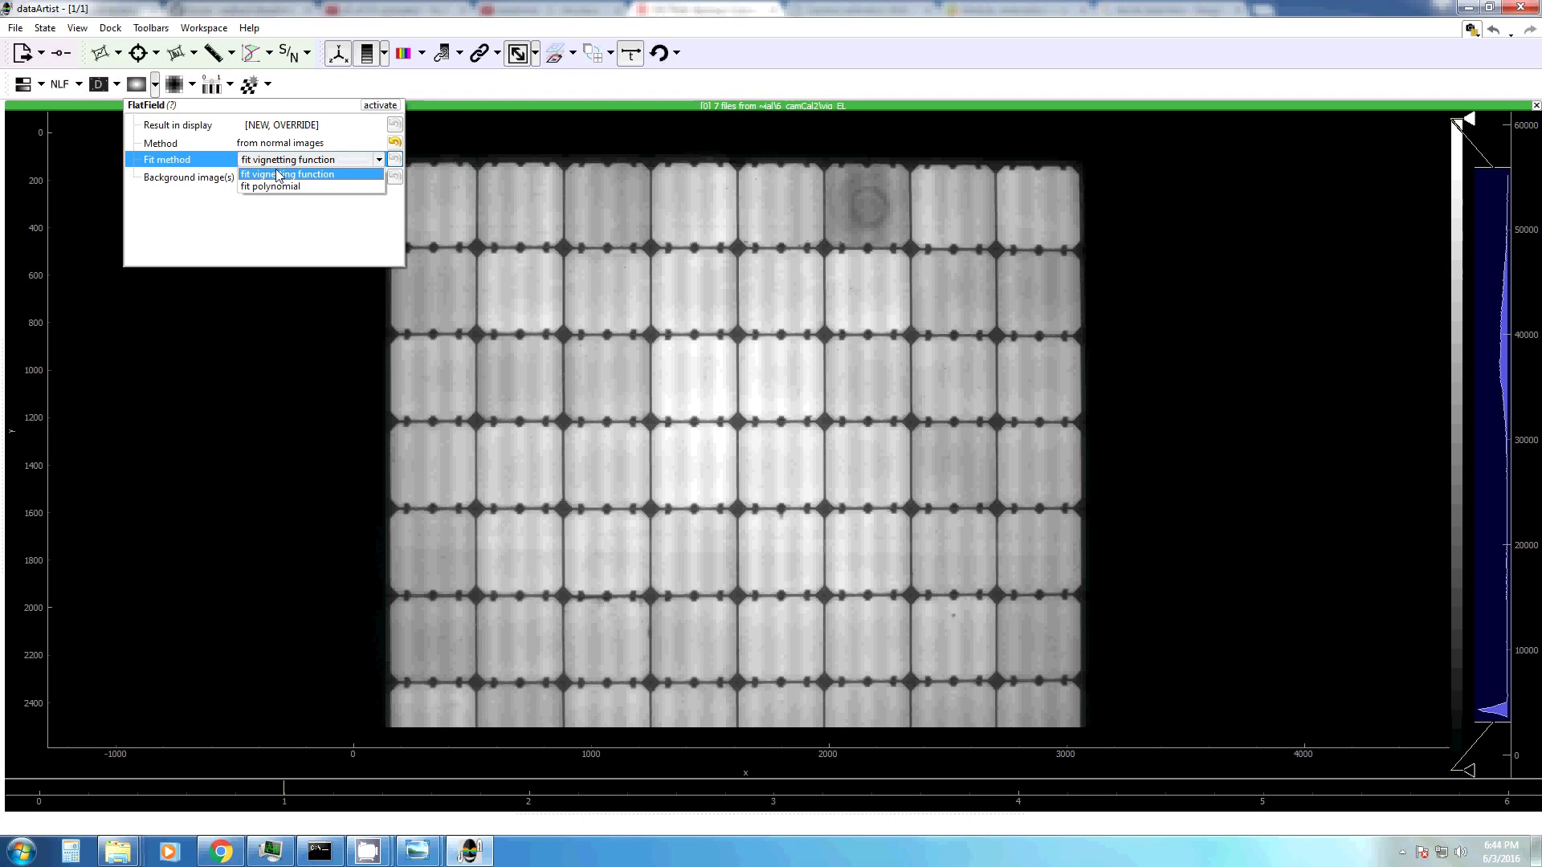
pyautogui.click(269, 175)
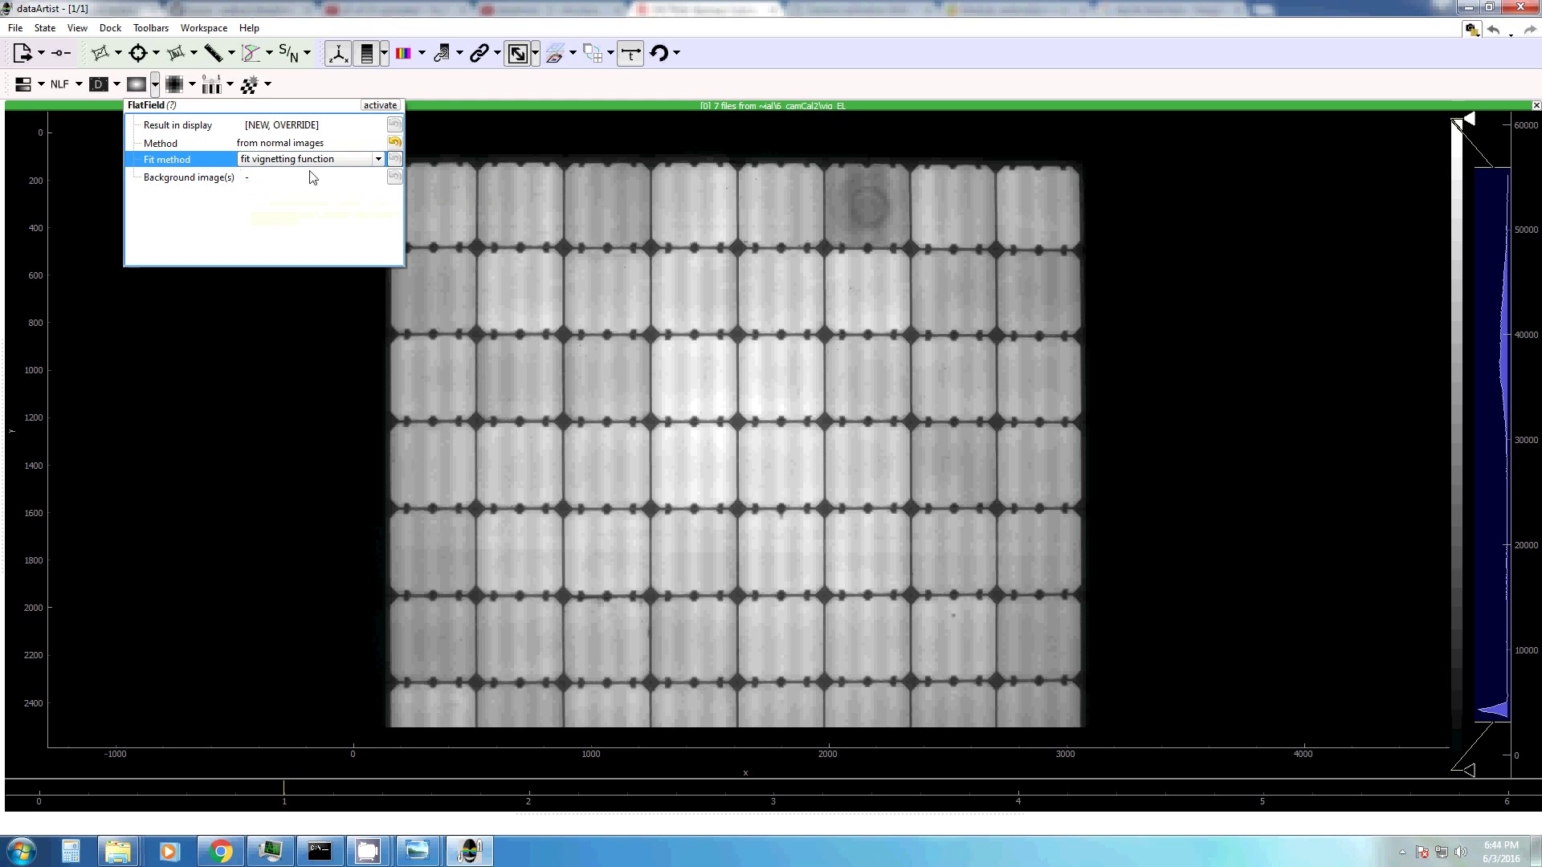
pyautogui.click(372, 107)
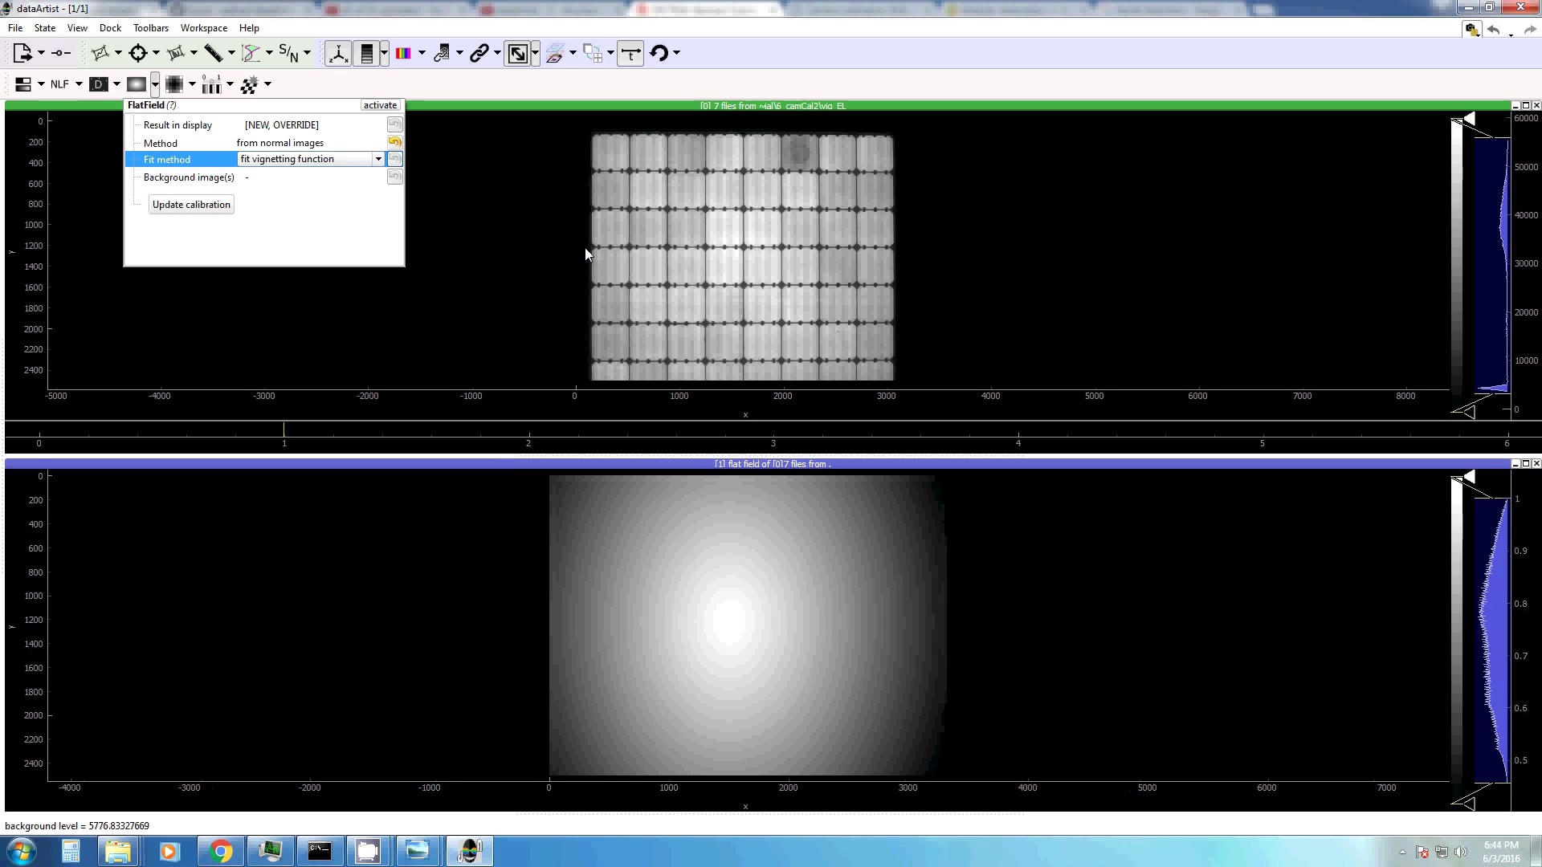
# Compare the fitted flat field image with the vig_EL module image.
pyautogui.click(639, 147)
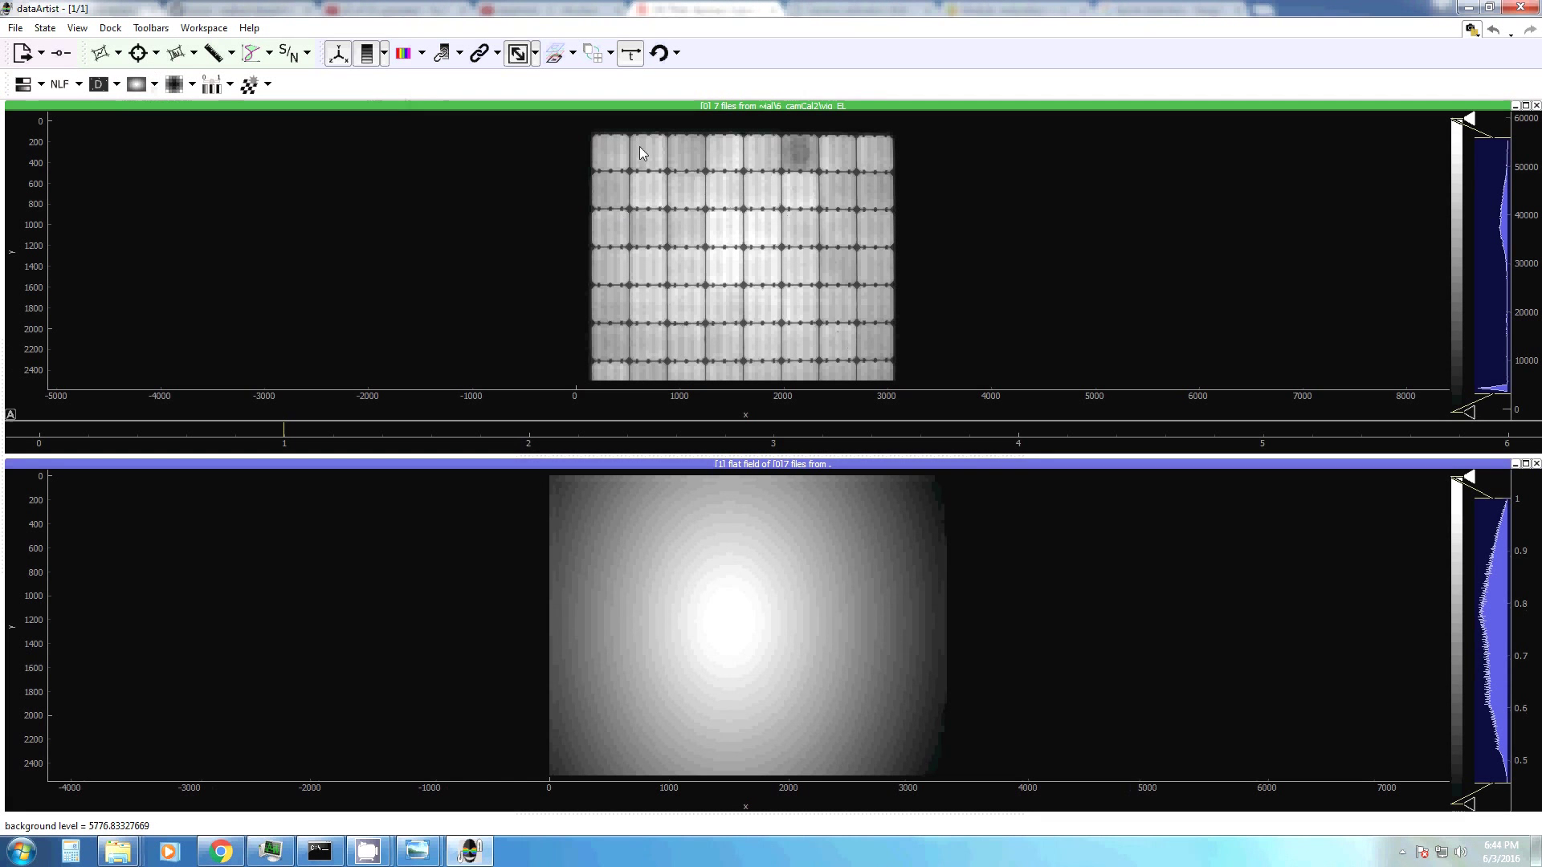
pyautogui.click(914, 472)
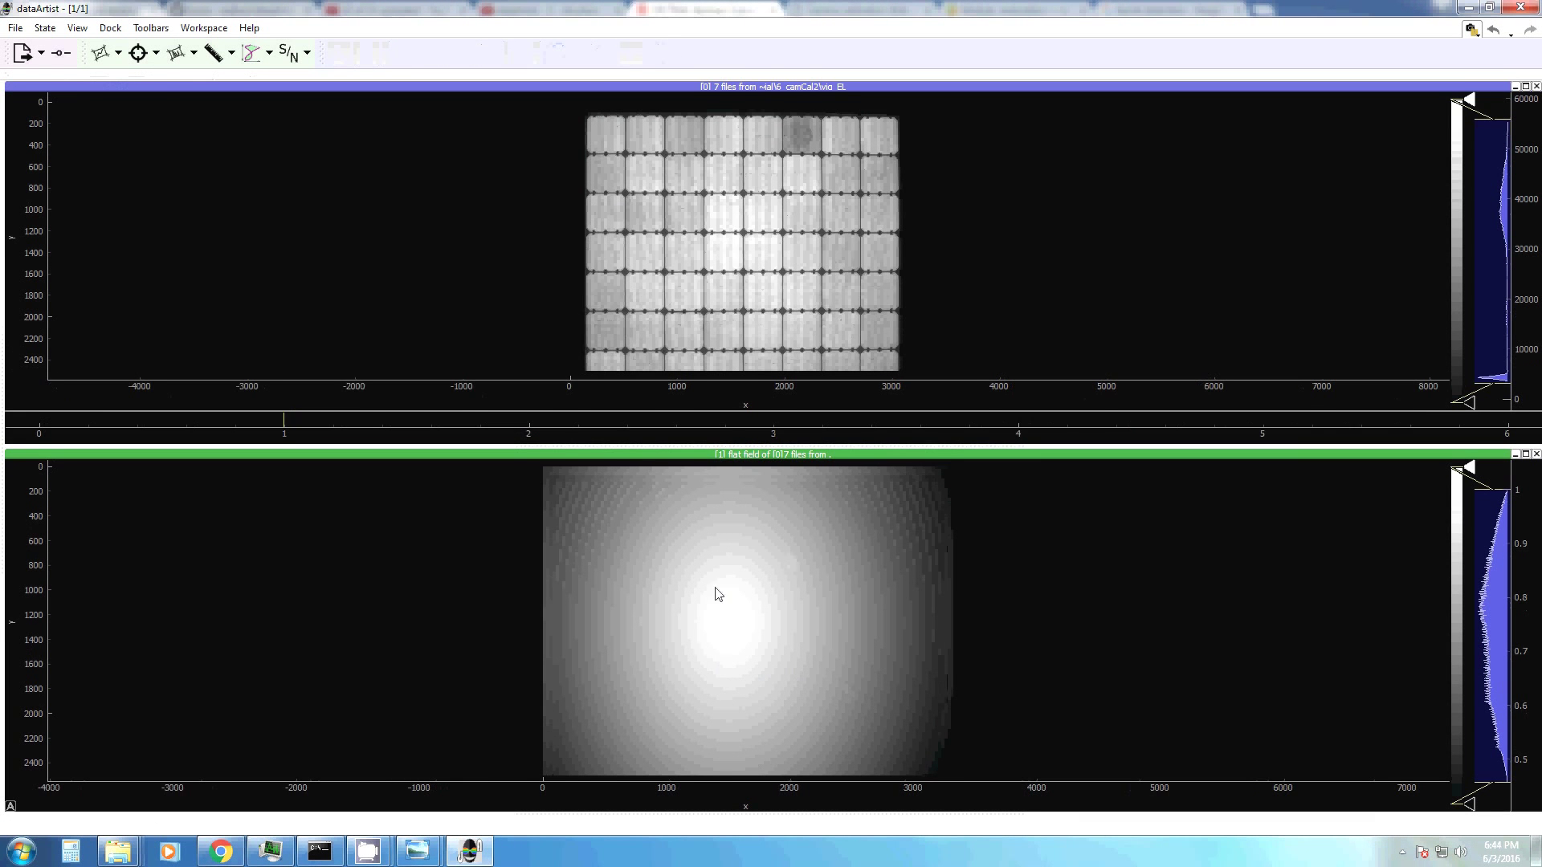
pyautogui.click(687, 221)
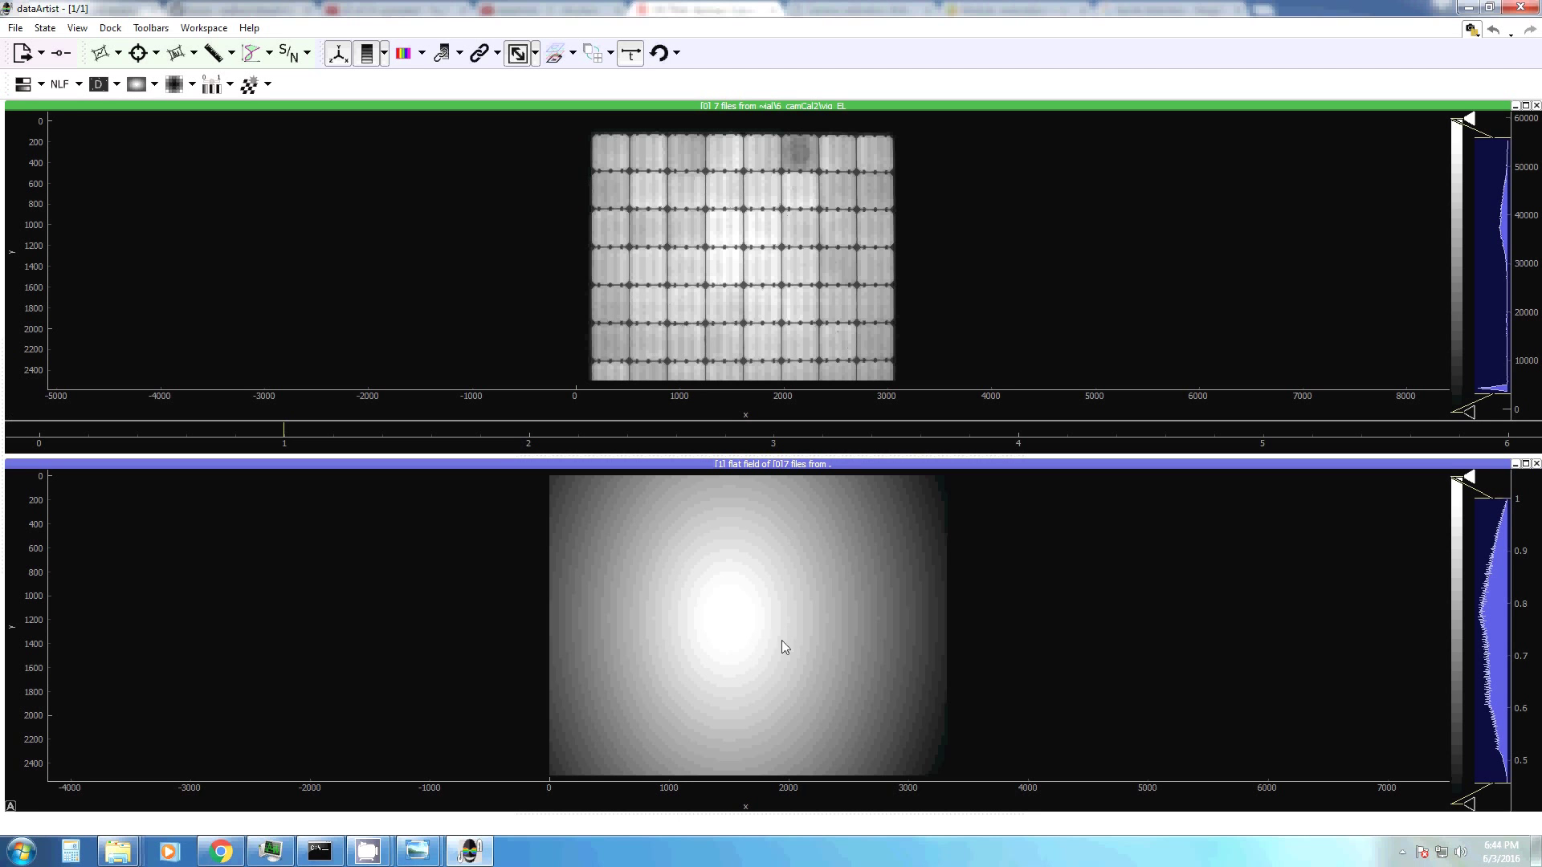
pyautogui.click(741, 629)
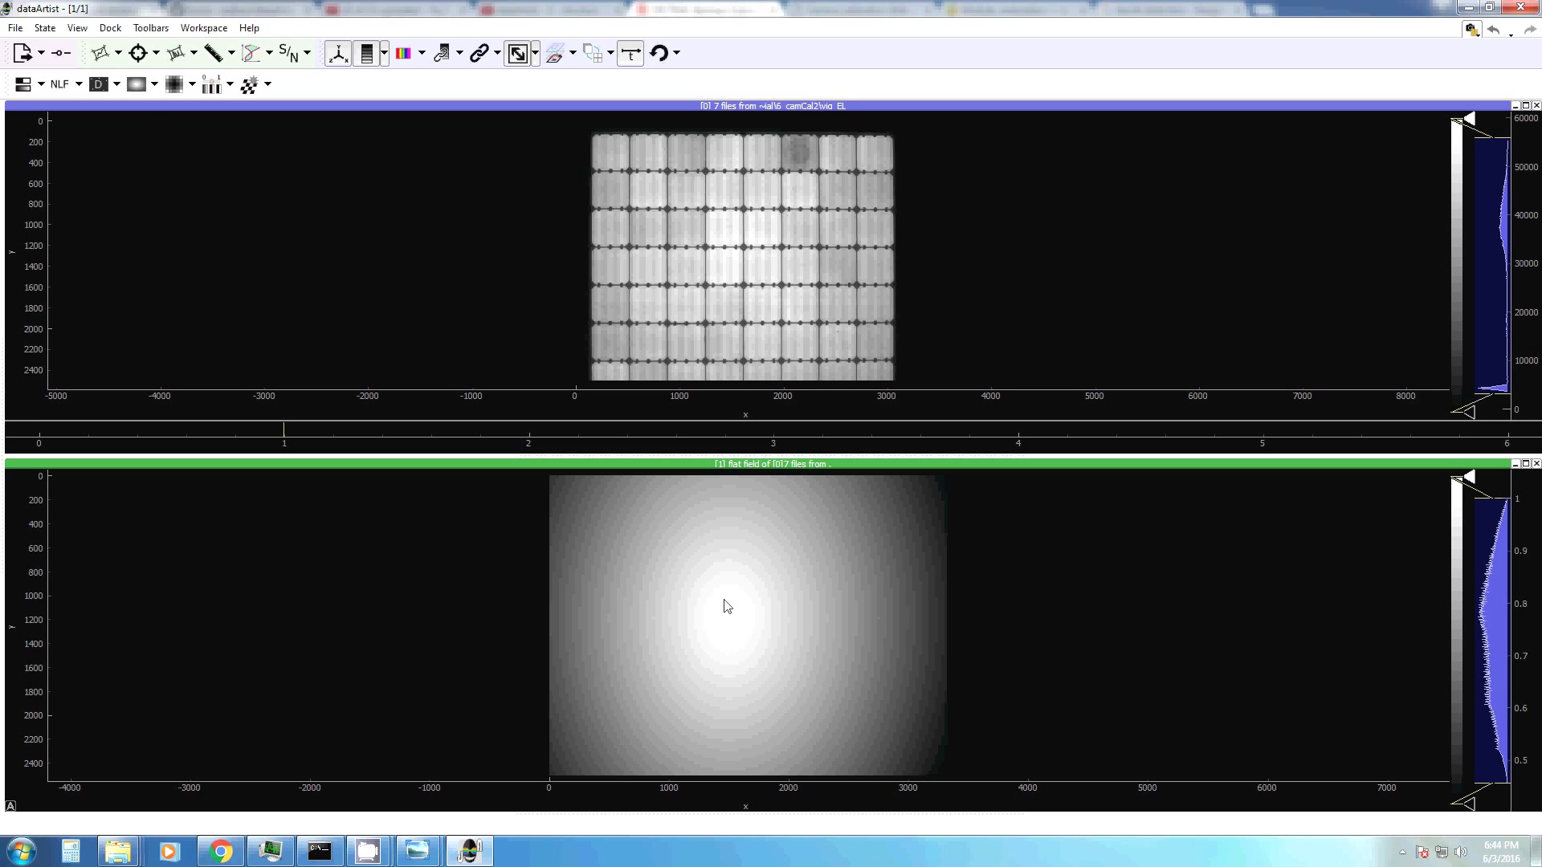
# Update the calibration with the vig_EL stack's flat field, entering the info "do not used - bad quality" and the light spectrum IR.
pyautogui.click(614, 260)
pyautogui.click(155, 85)
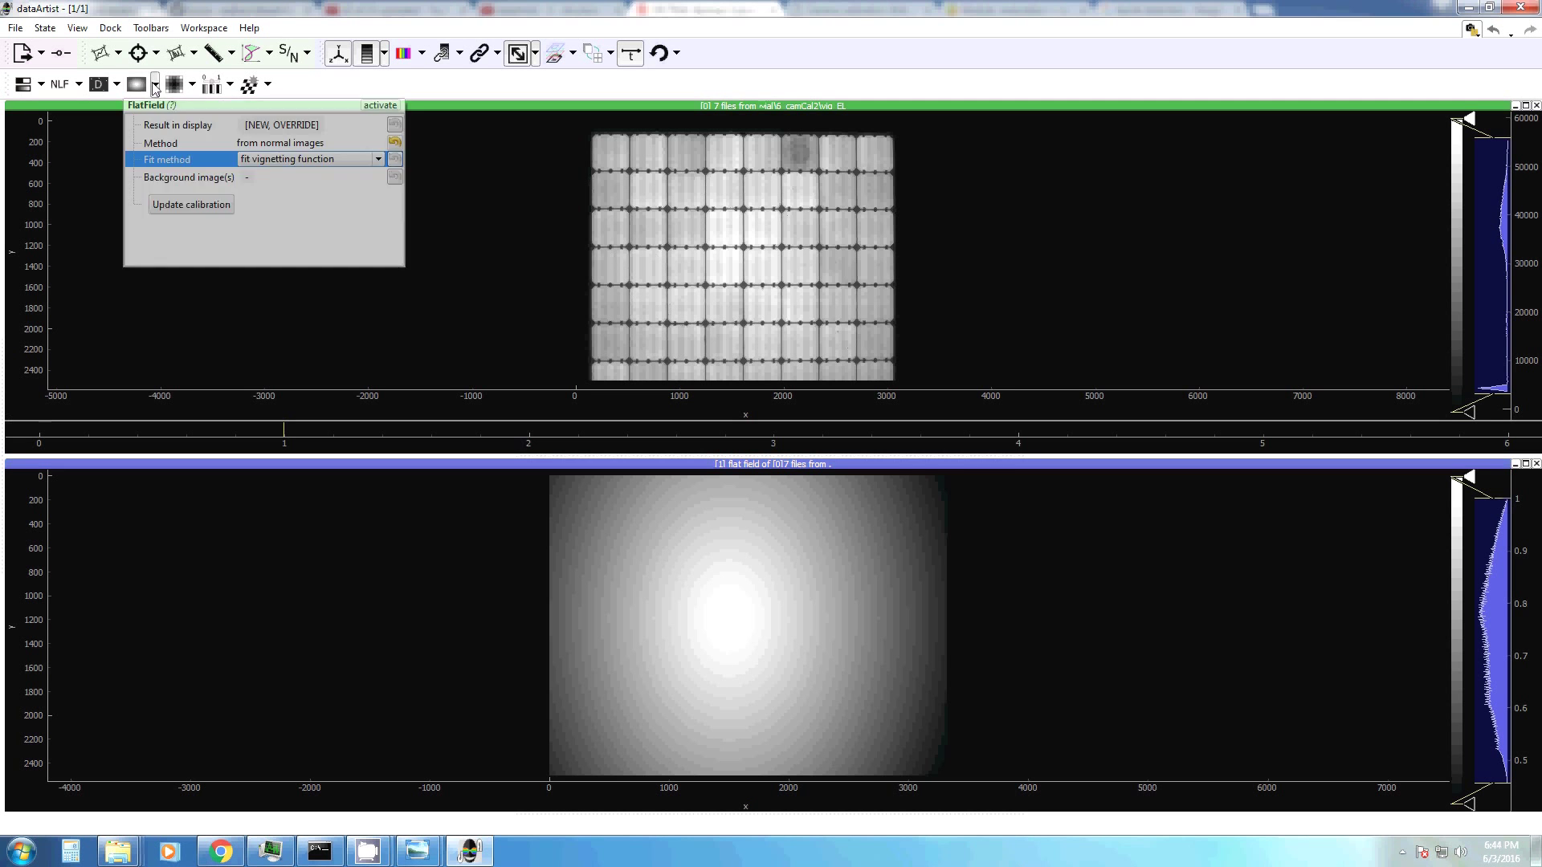
pyautogui.click(207, 210)
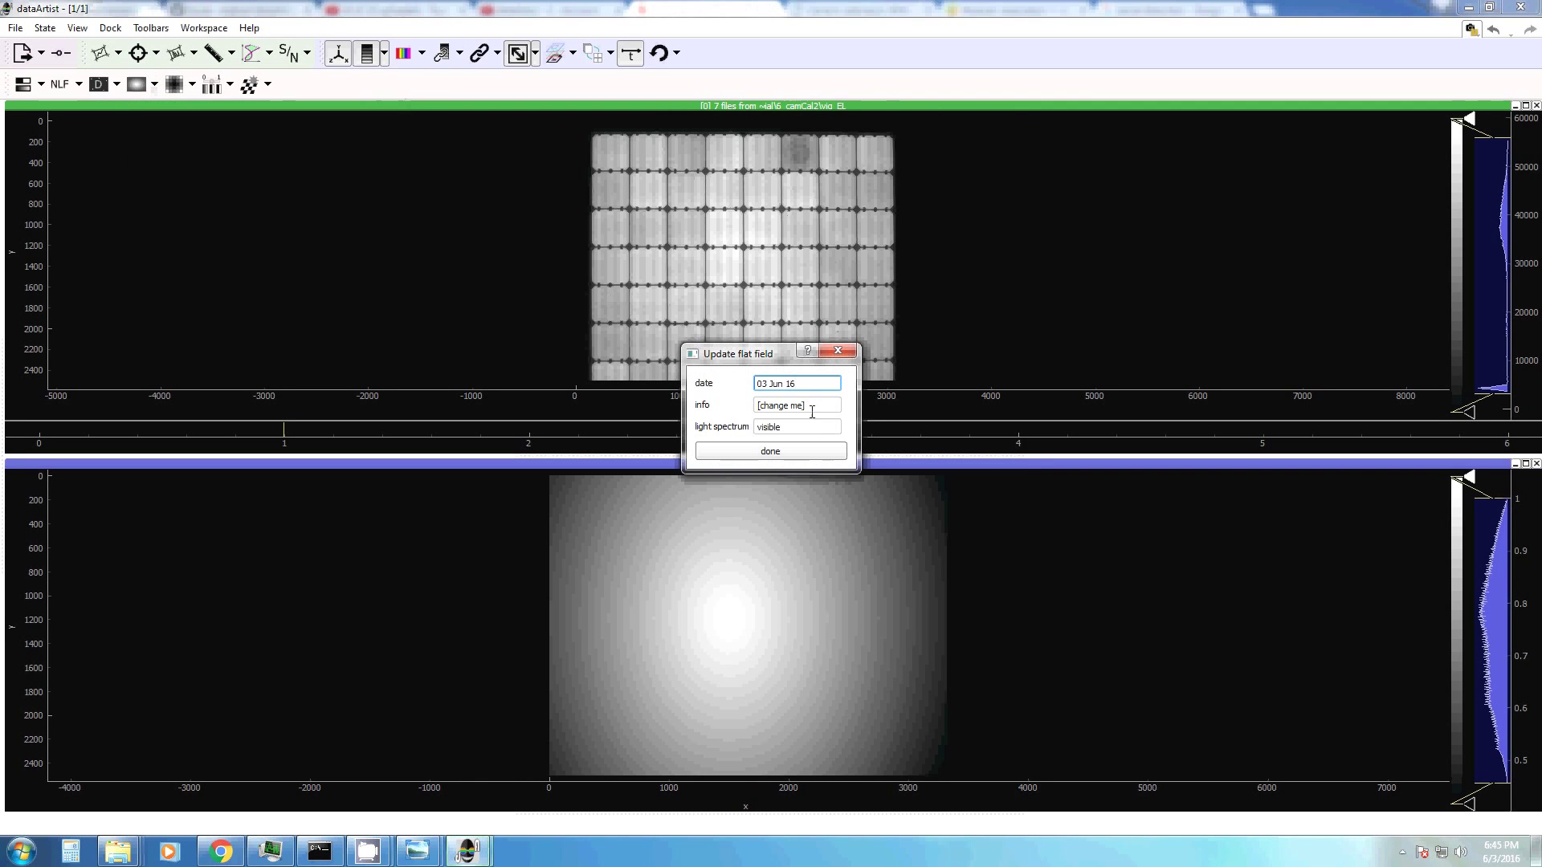
pyautogui.moveTo(816, 406); pyautogui.dragTo(757, 405)
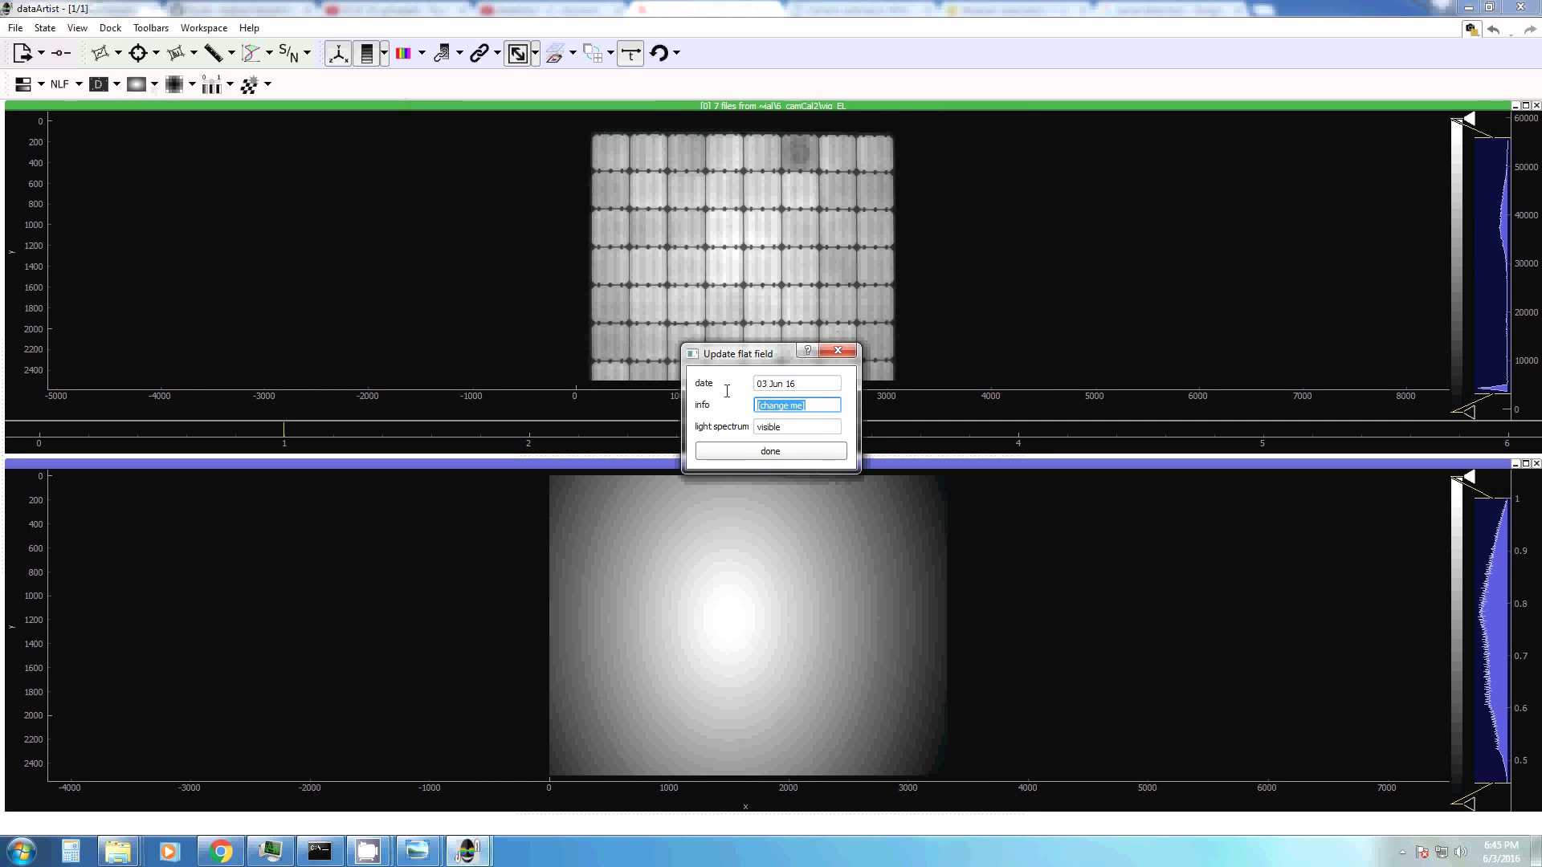
pyautogui.press('BackSpace')
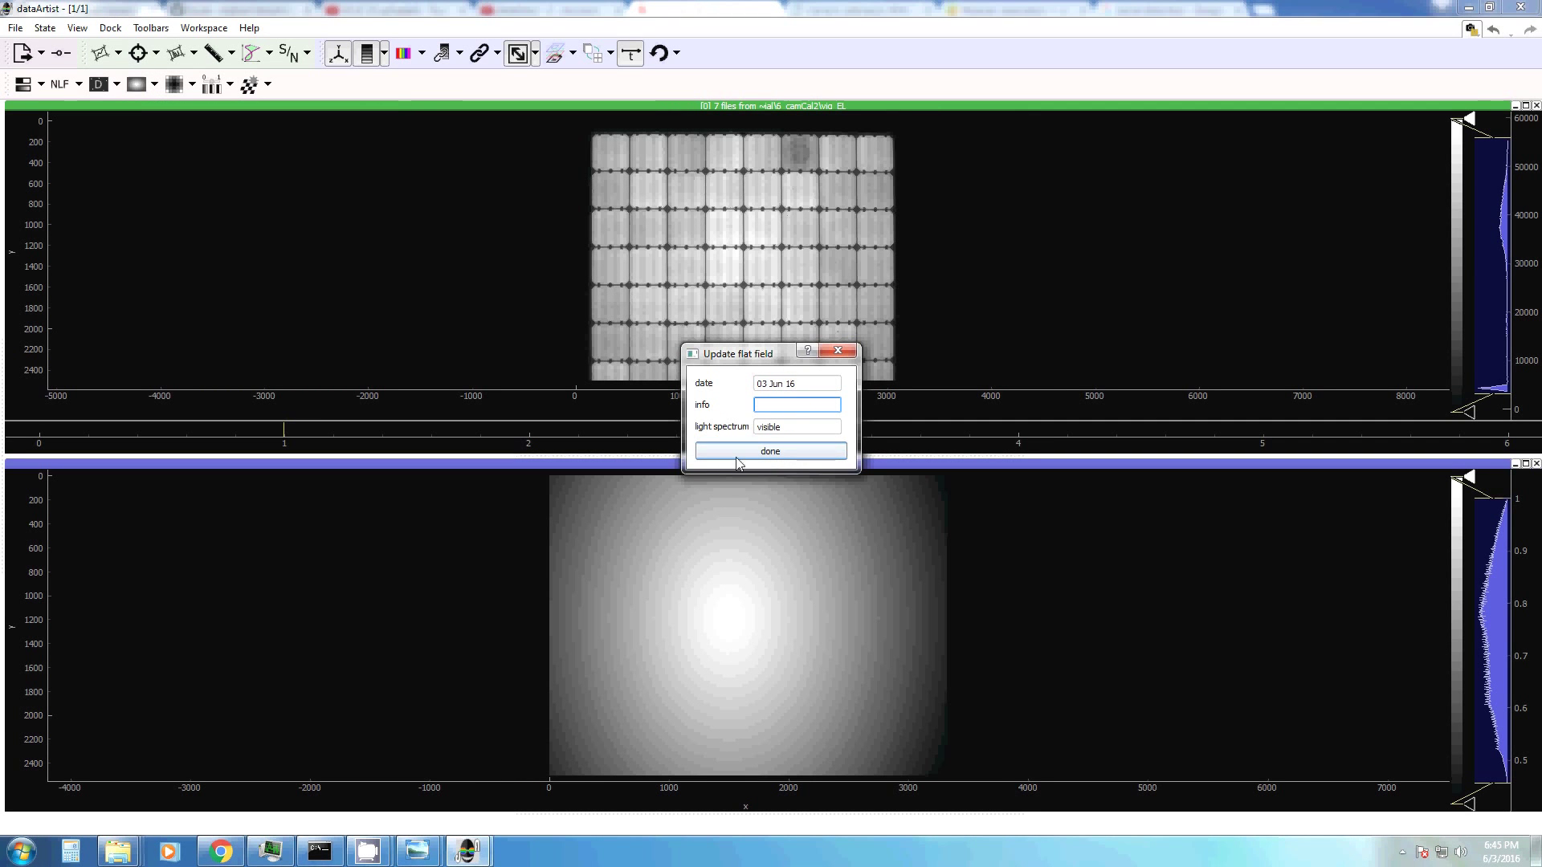
pyautogui.write('n')
pyautogui.write('o not used - bad quality')
pyautogui.doubleClick(784, 430)
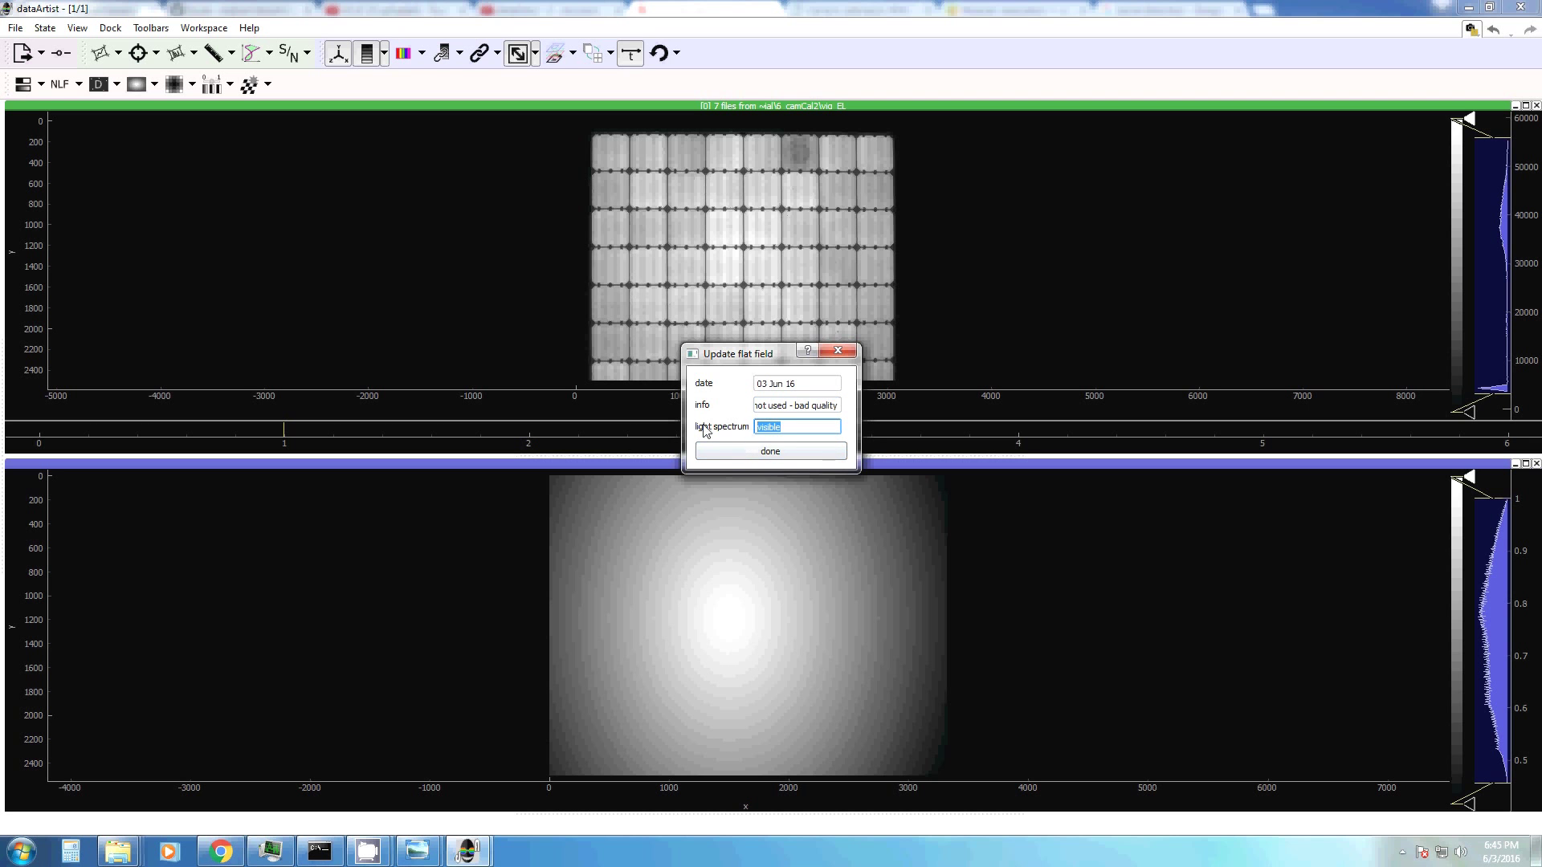
pyautogui.write('IR')
pyautogui.click(729, 455)
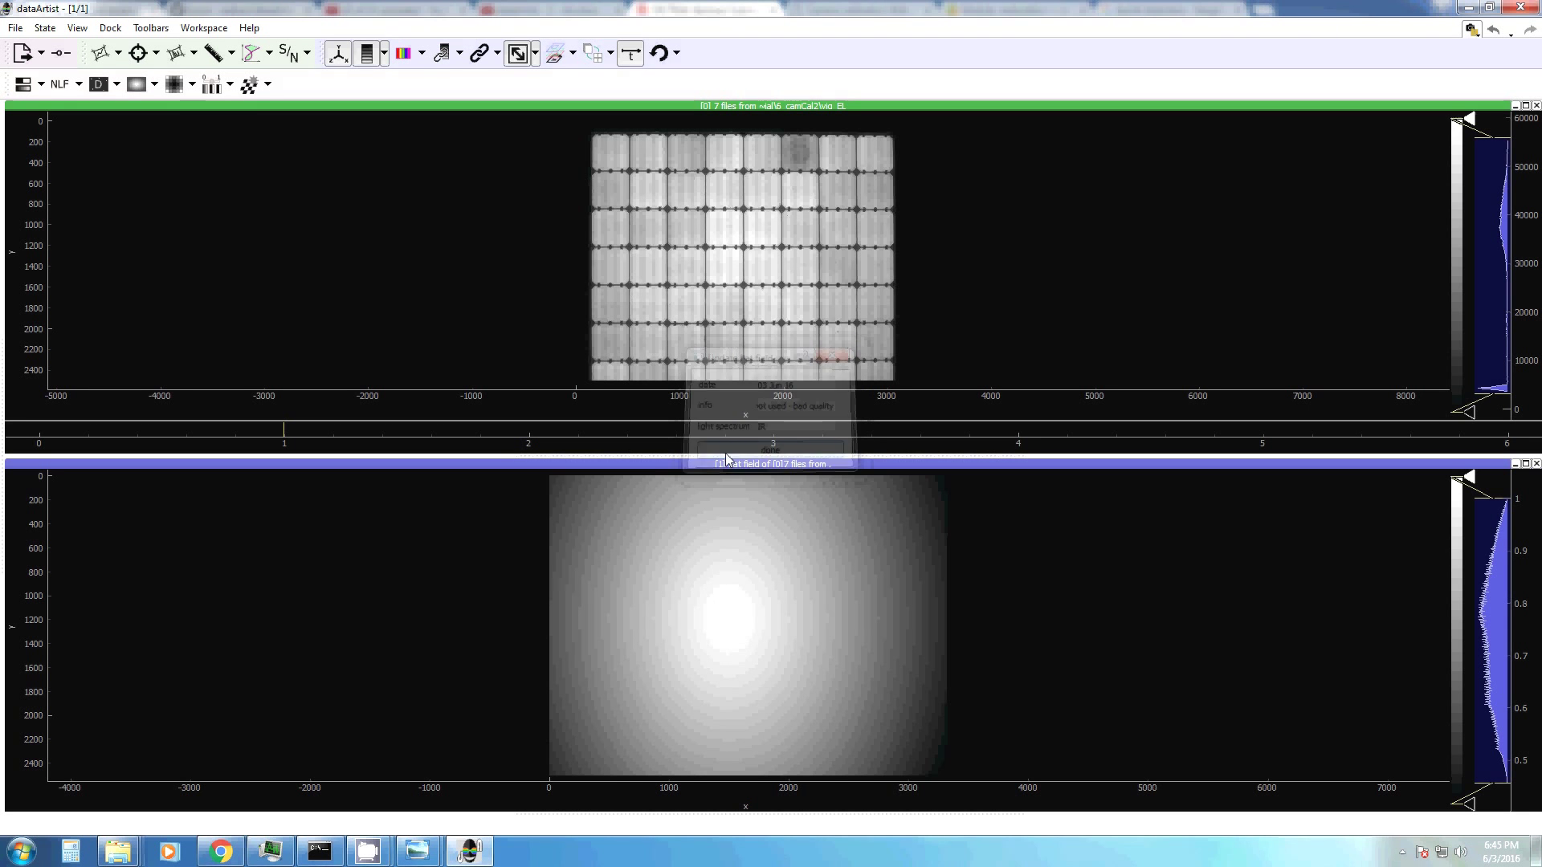
# Check the flat field date and info stored for the IR light spectrum in the calibration file.
pyautogui.click(1470, 30)
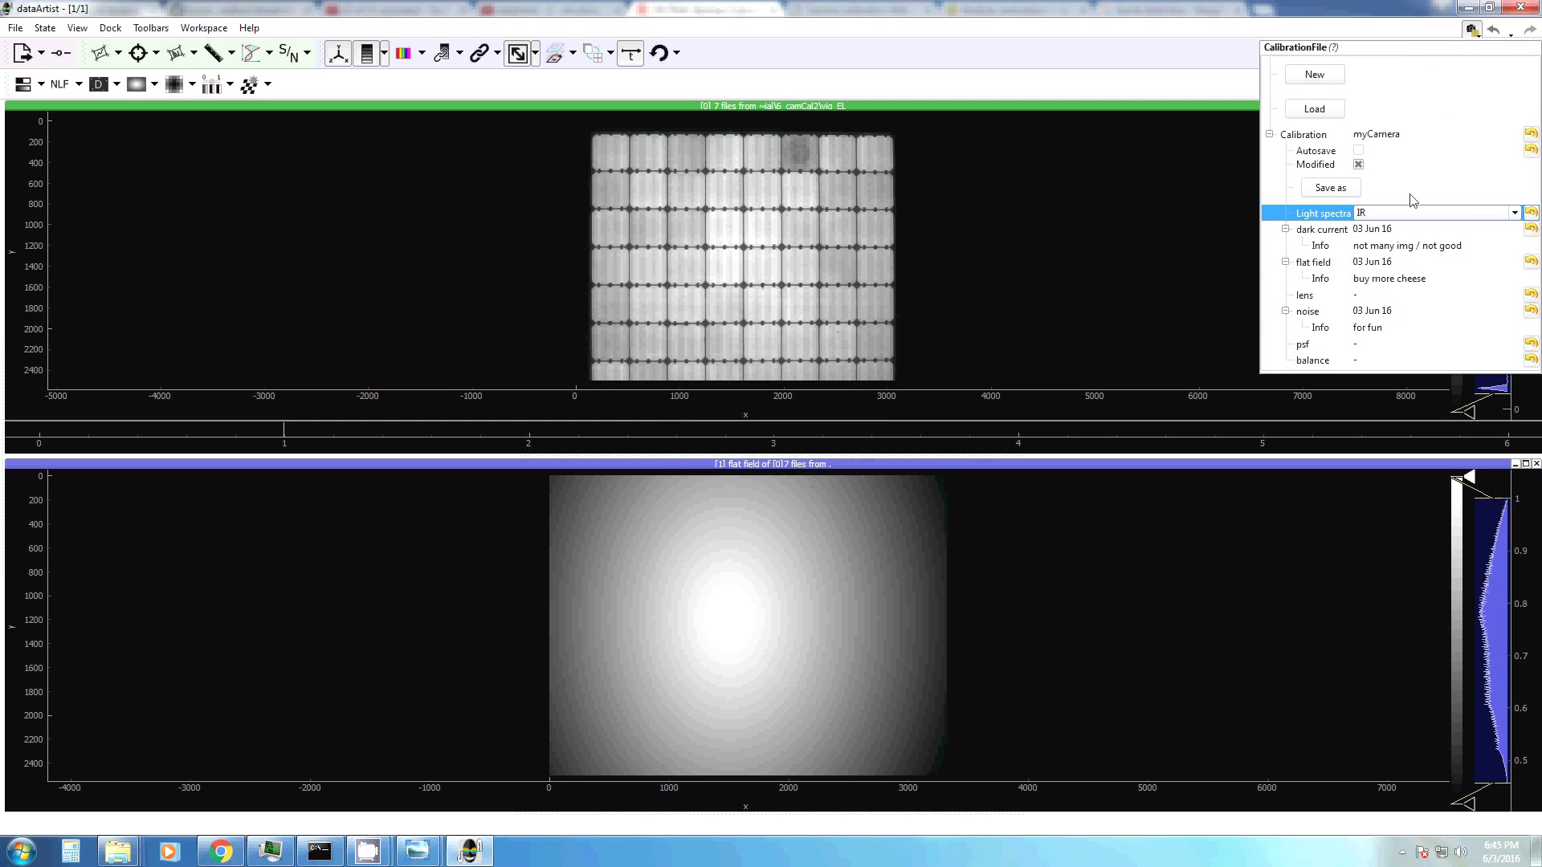
pyautogui.click(1372, 265)
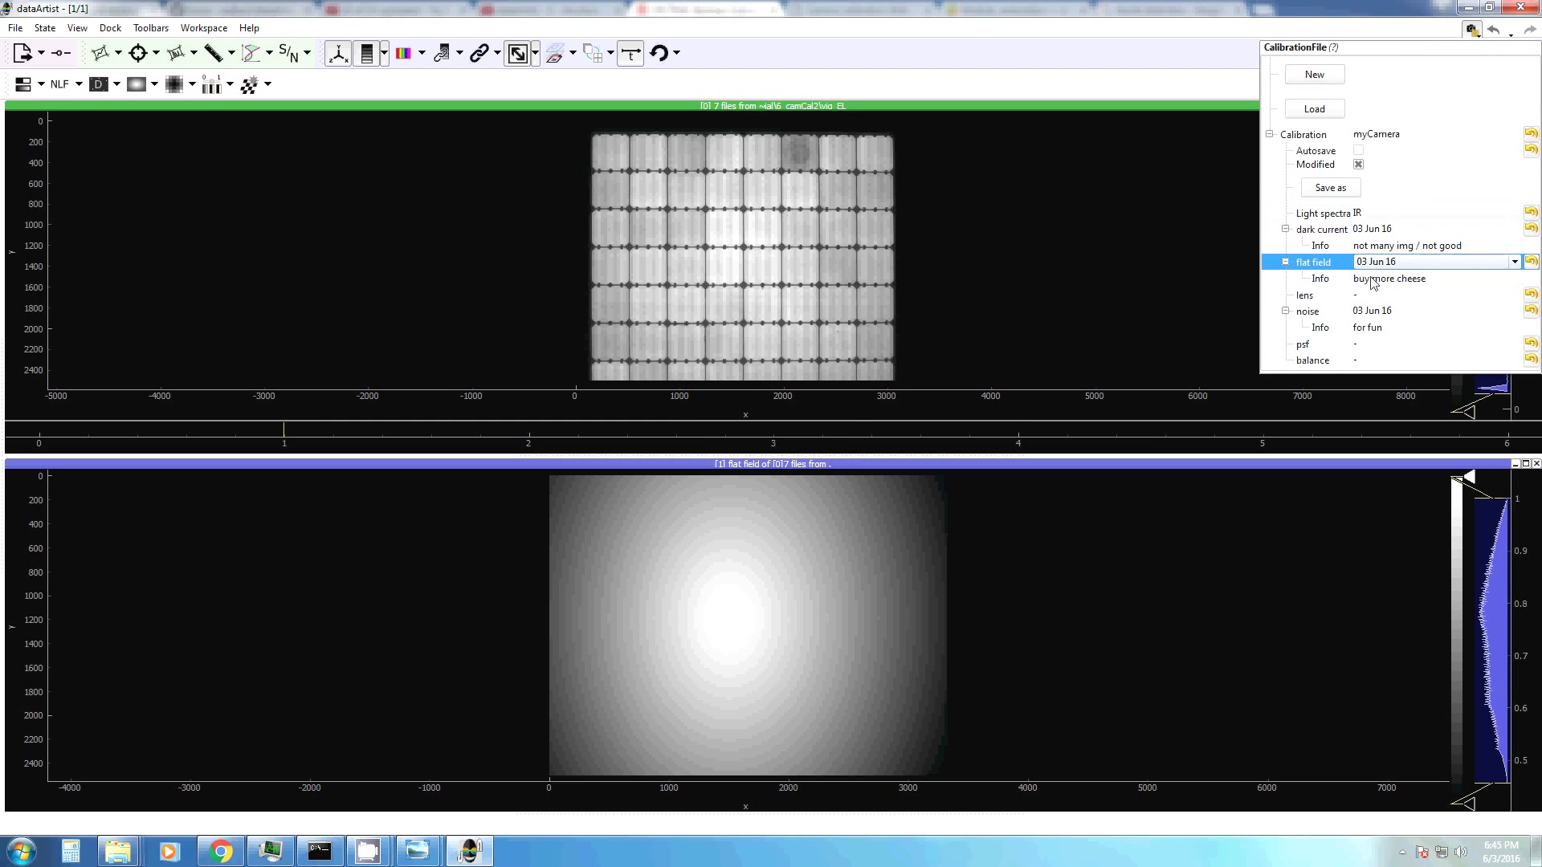
pyautogui.click(1374, 279)
pyautogui.click(1397, 263)
pyautogui.click(1515, 263)
pyautogui.click(1438, 281)
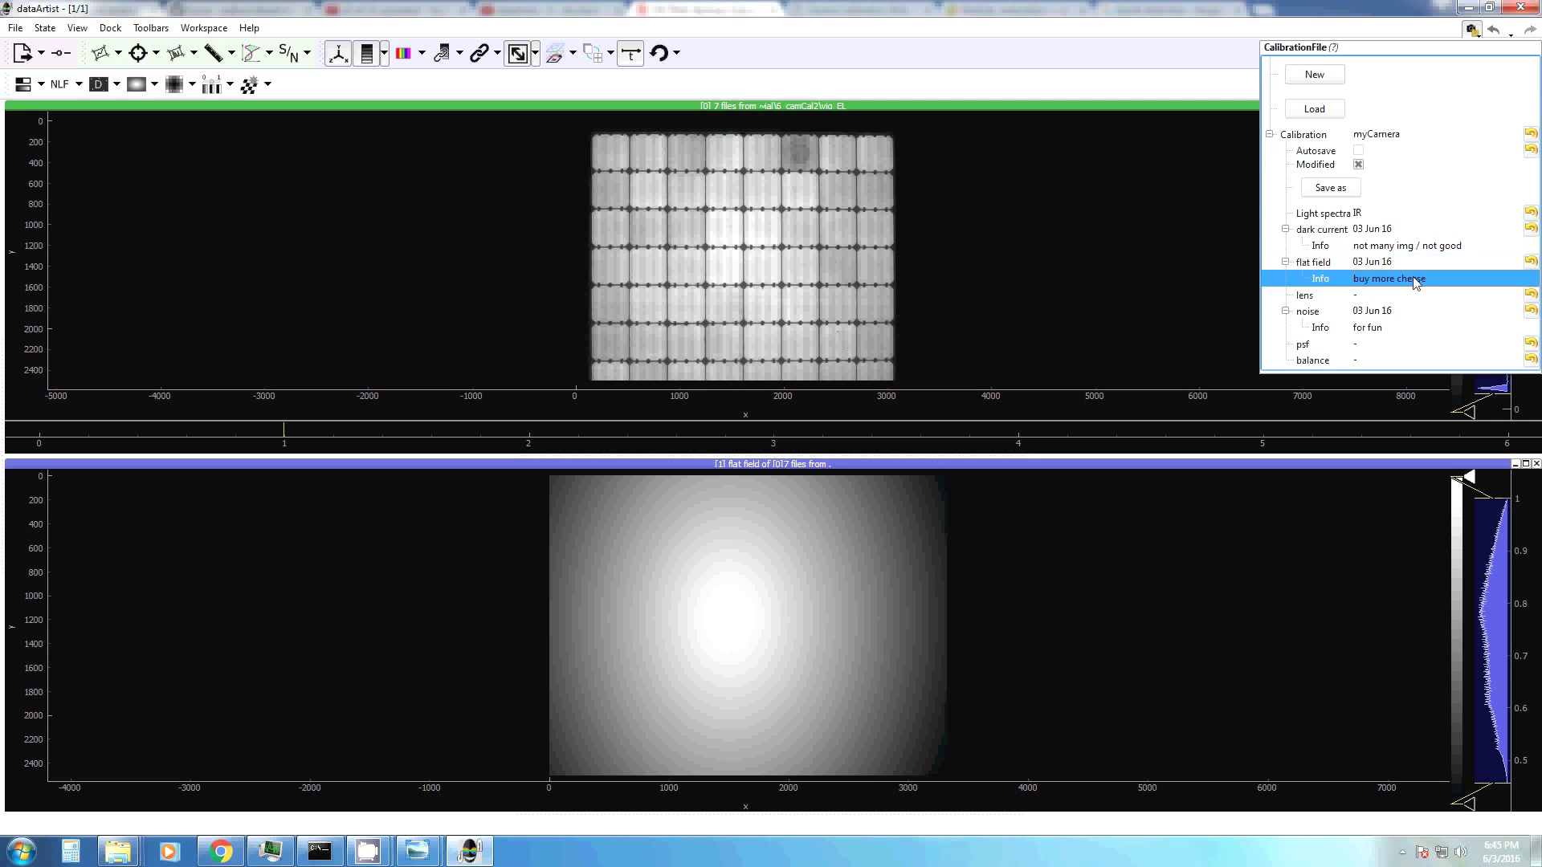
# Update the calibration with the same flat field again under the IR light spectrum, dated 02 Jun 16.
pyautogui.click(153, 86)
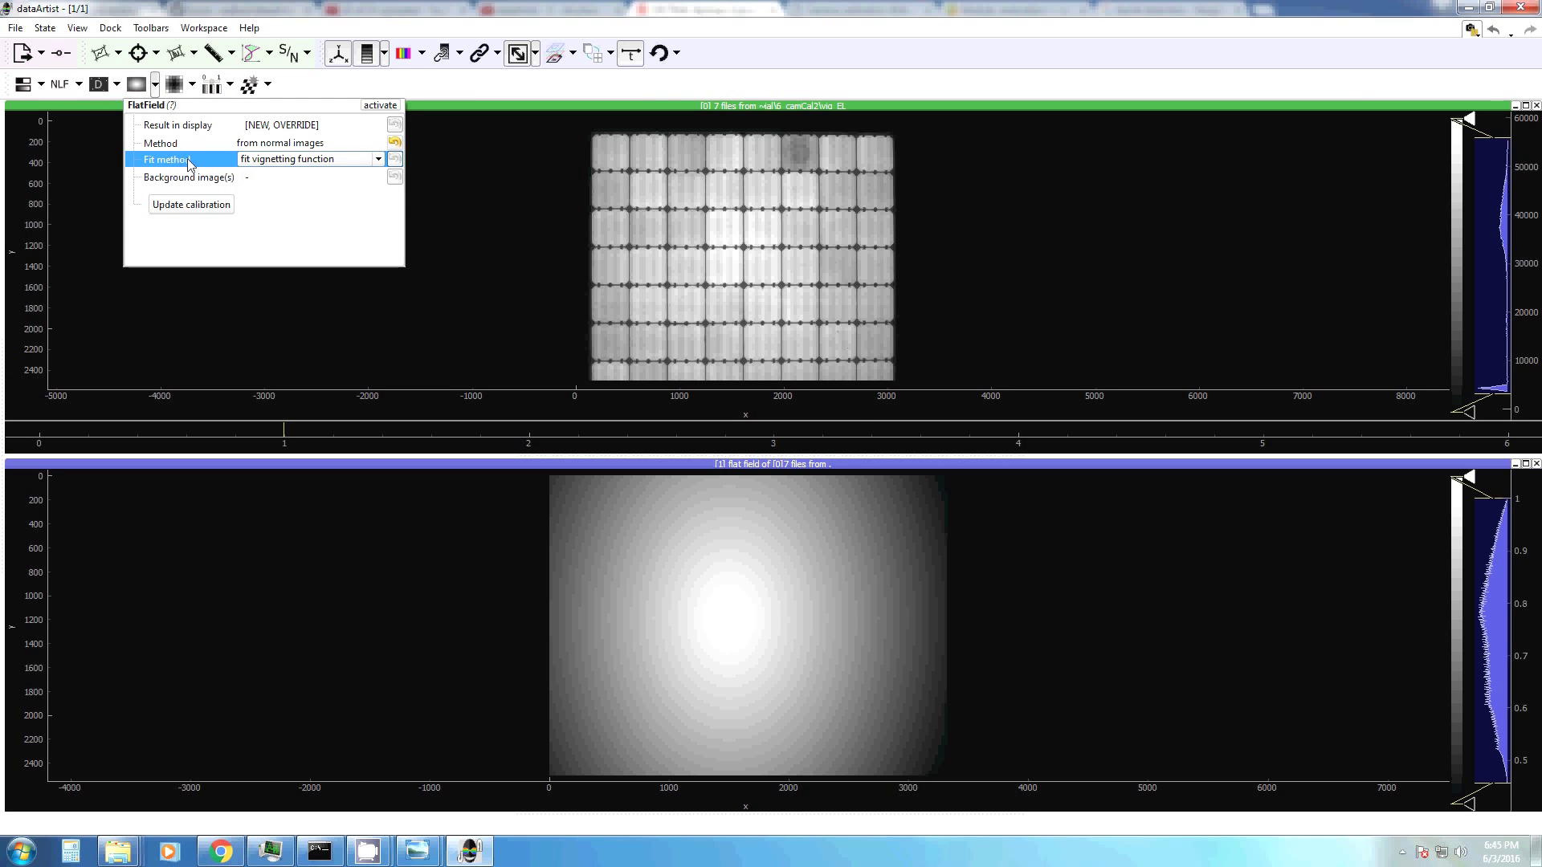
pyautogui.click(207, 205)
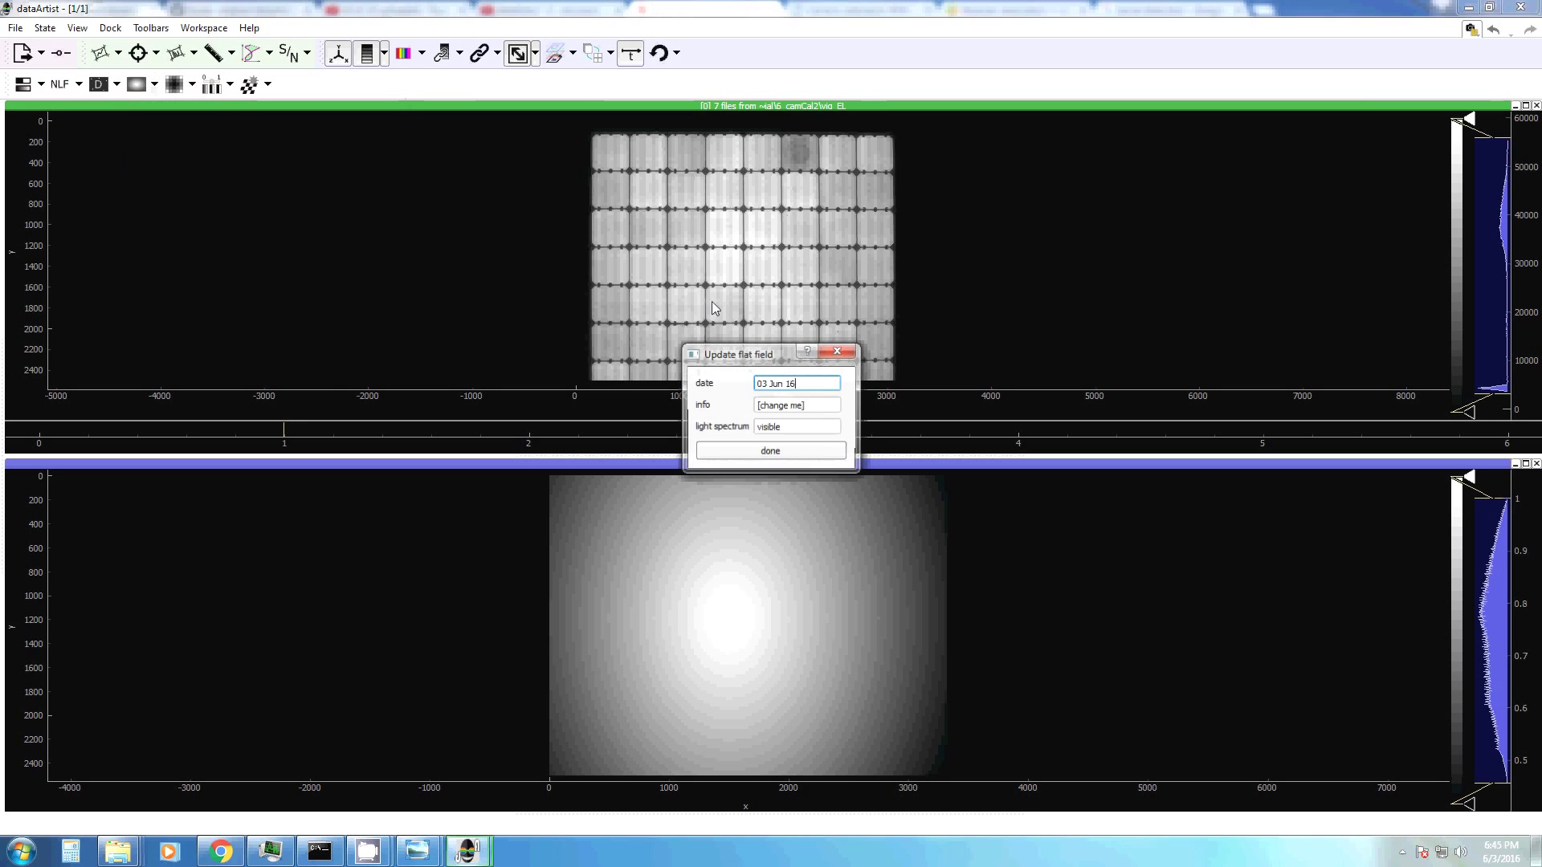
pyautogui.click(767, 384)
pyautogui.press('BackSpace')
pyautogui.write('2')
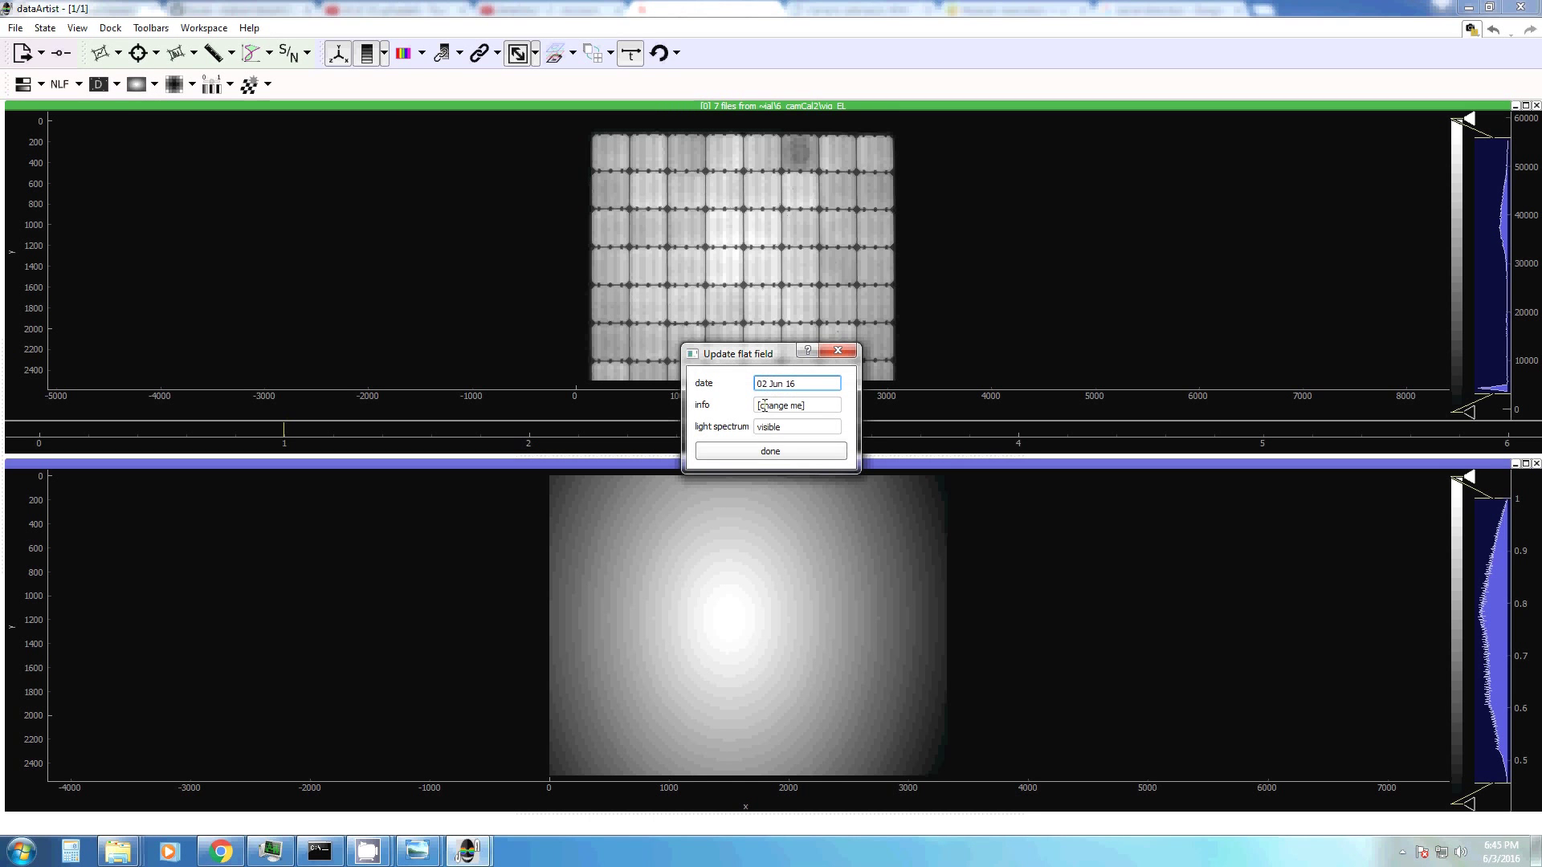
pyautogui.press('Tab')
pyautogui.press('Tab')
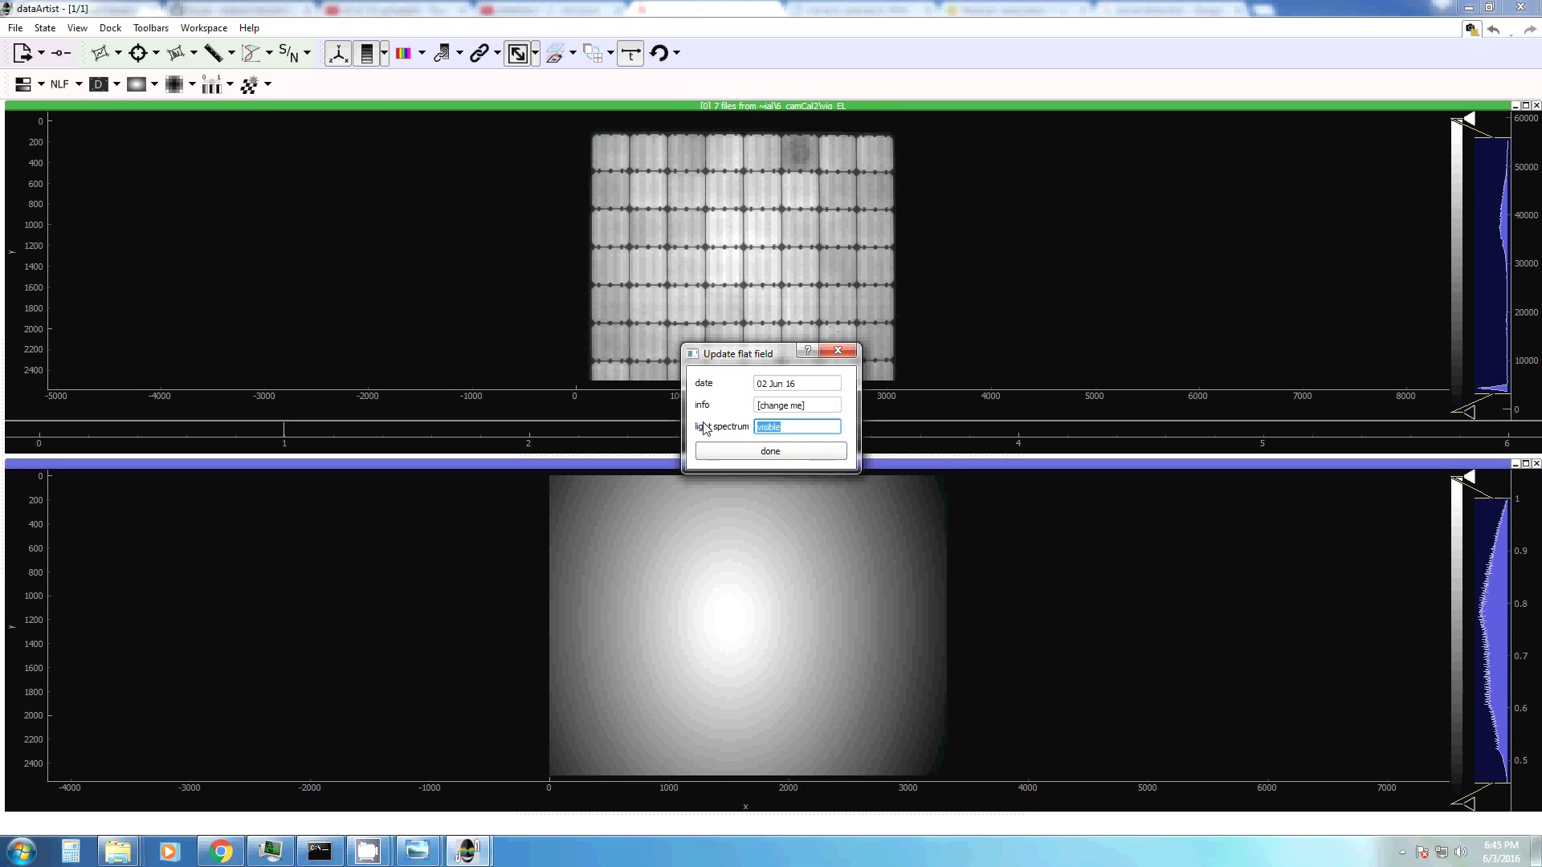
pyautogui.click(726, 450)
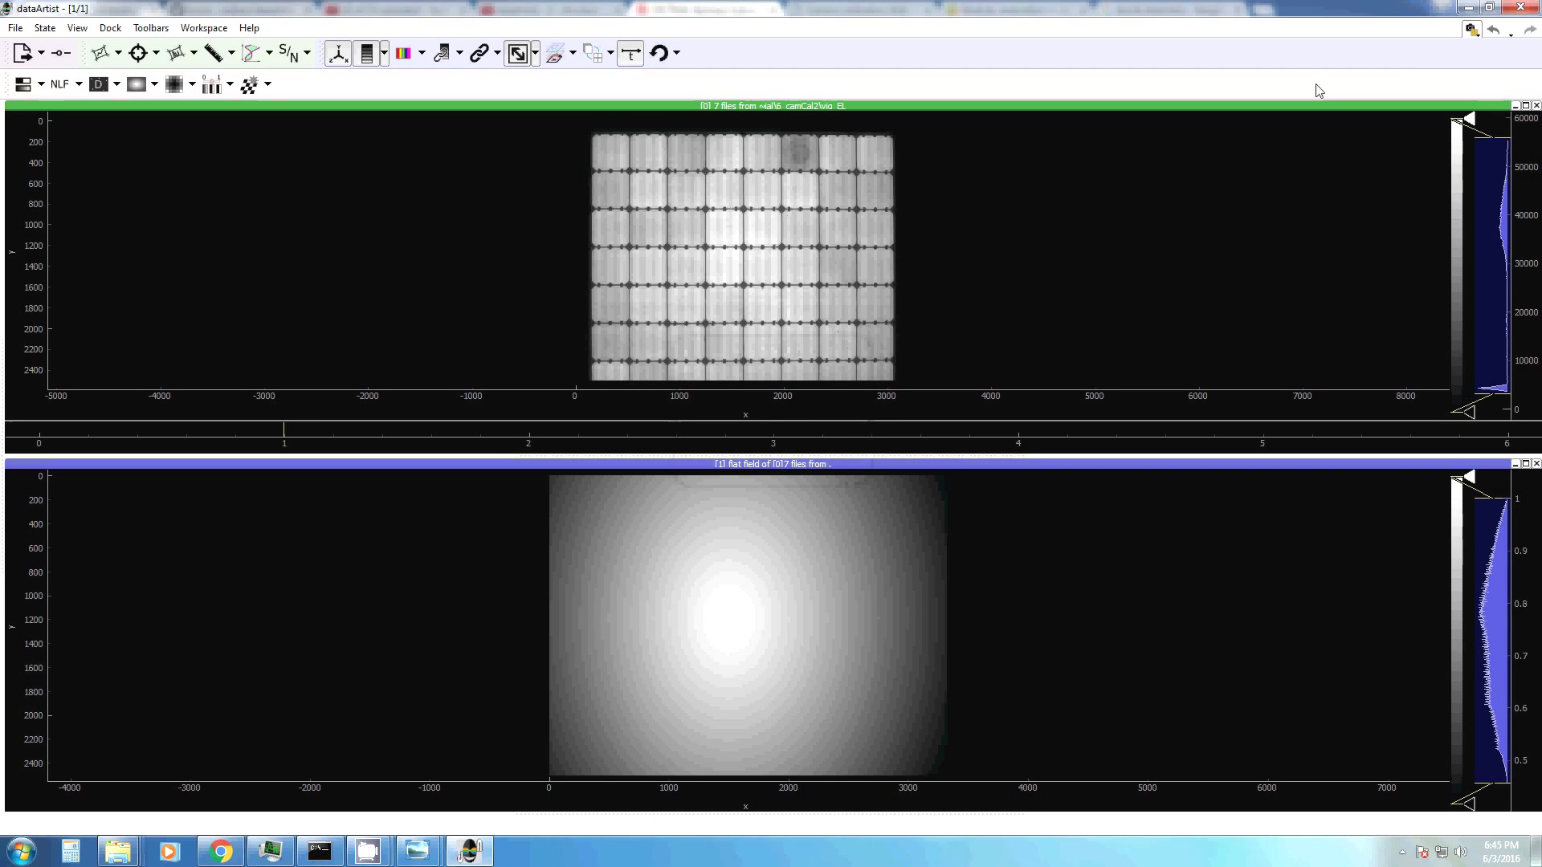
# Switch the calibration's flat field between the 02 Jun 16 and 03 Jun 16 entries, leaving 03 Jun 16 selected.
pyautogui.click(1472, 33)
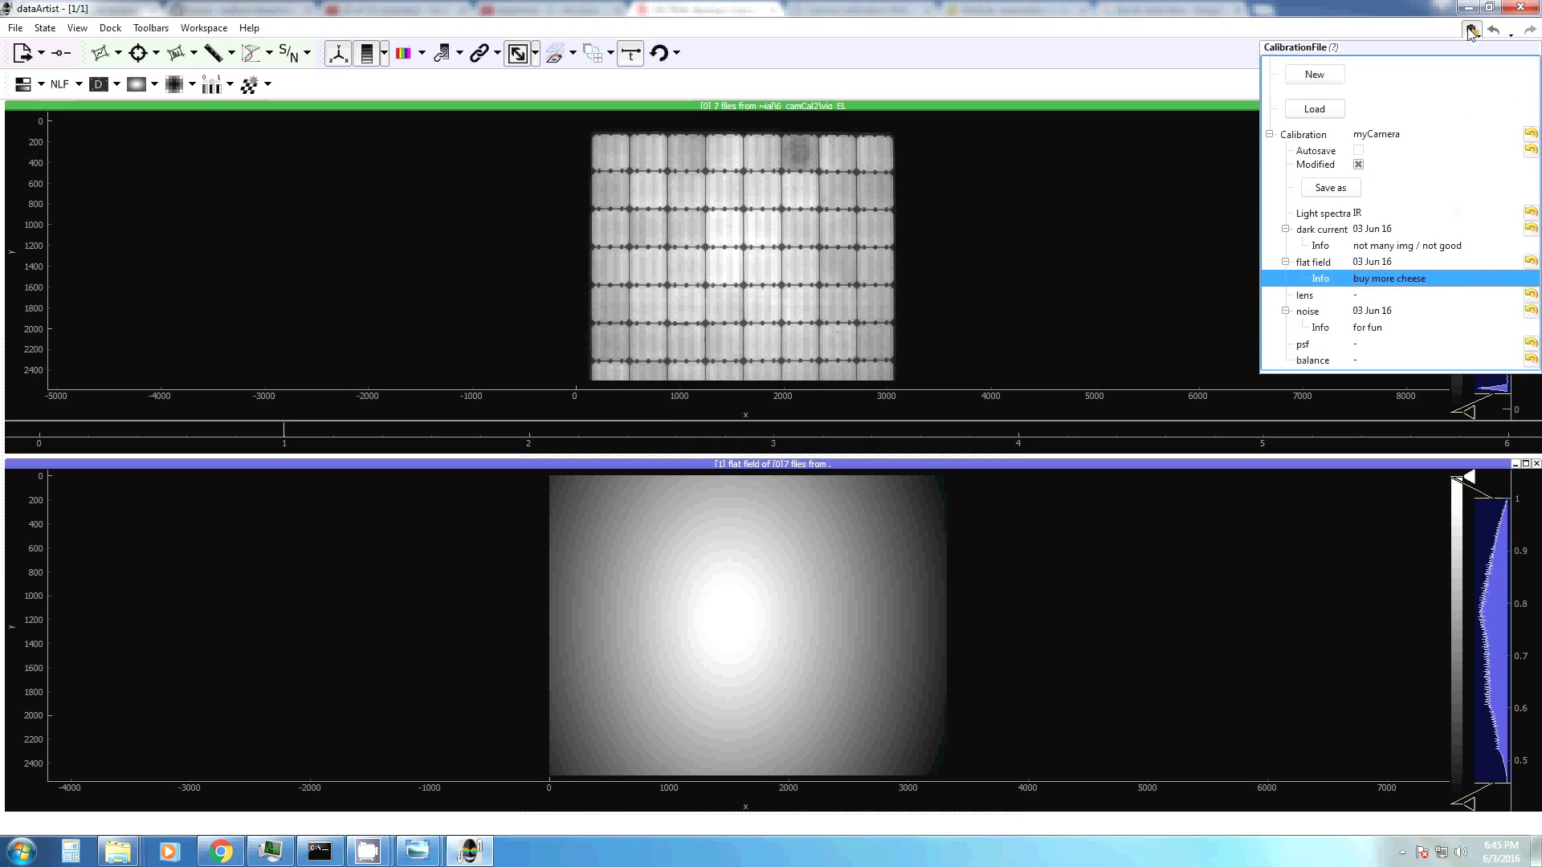
pyautogui.click(1407, 261)
pyautogui.click(1406, 260)
pyautogui.click(1379, 292)
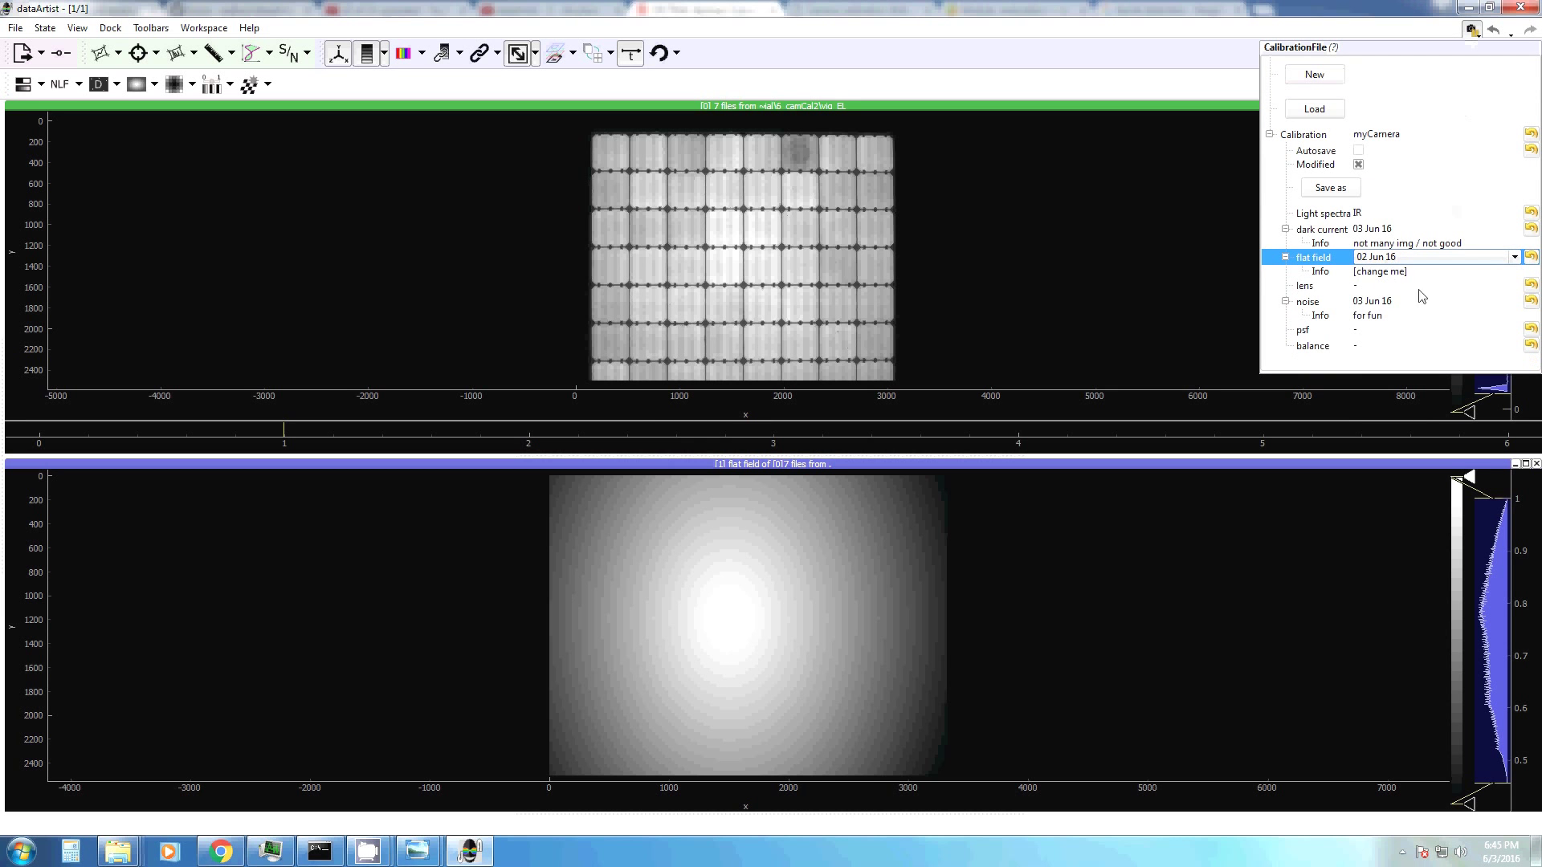
pyautogui.click(1371, 268)
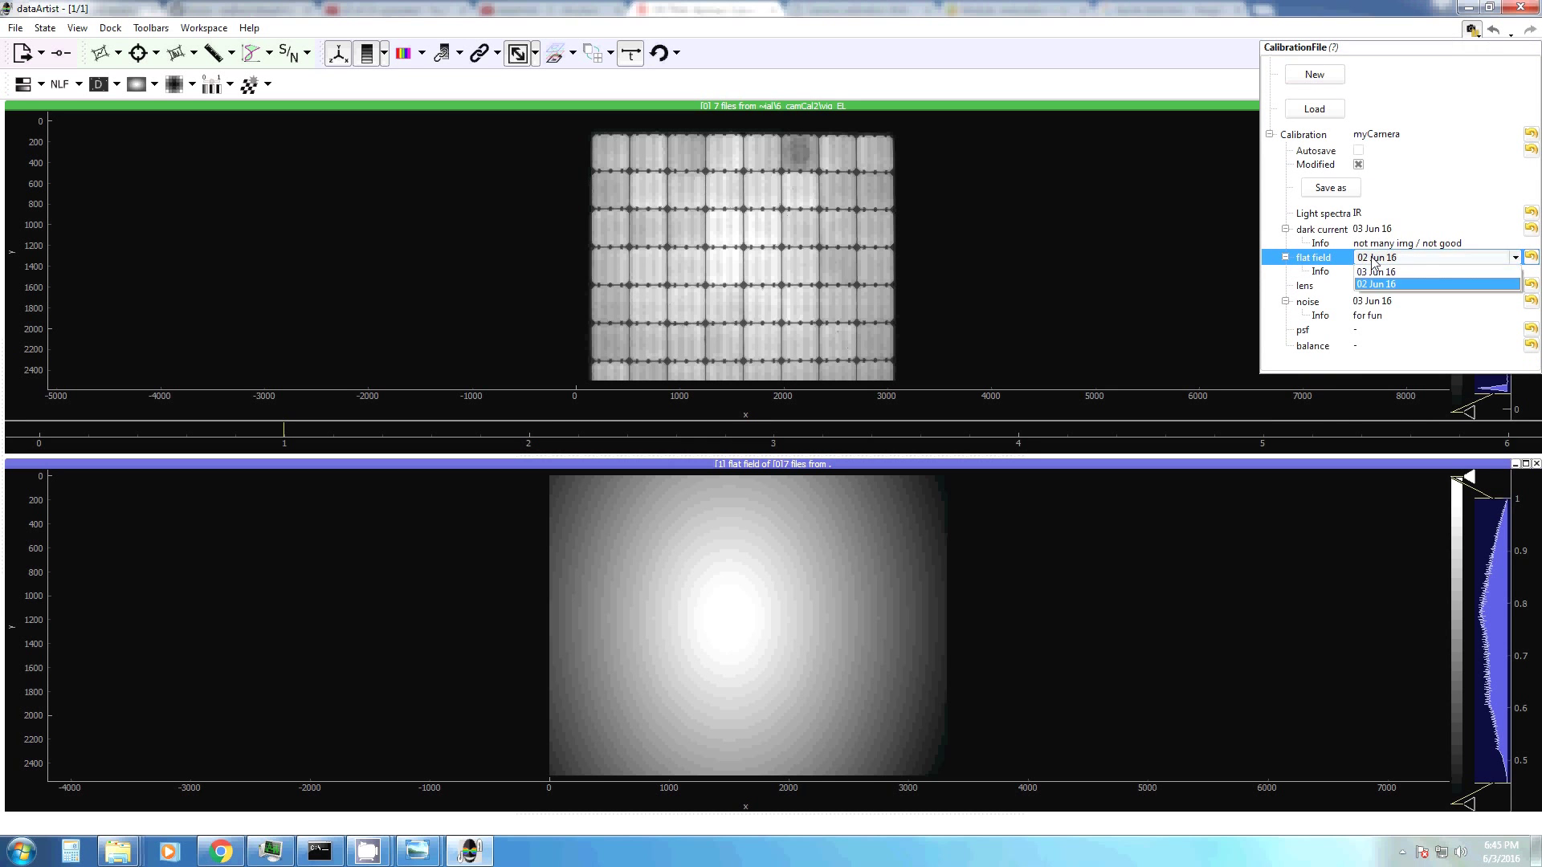
pyautogui.click(1372, 281)
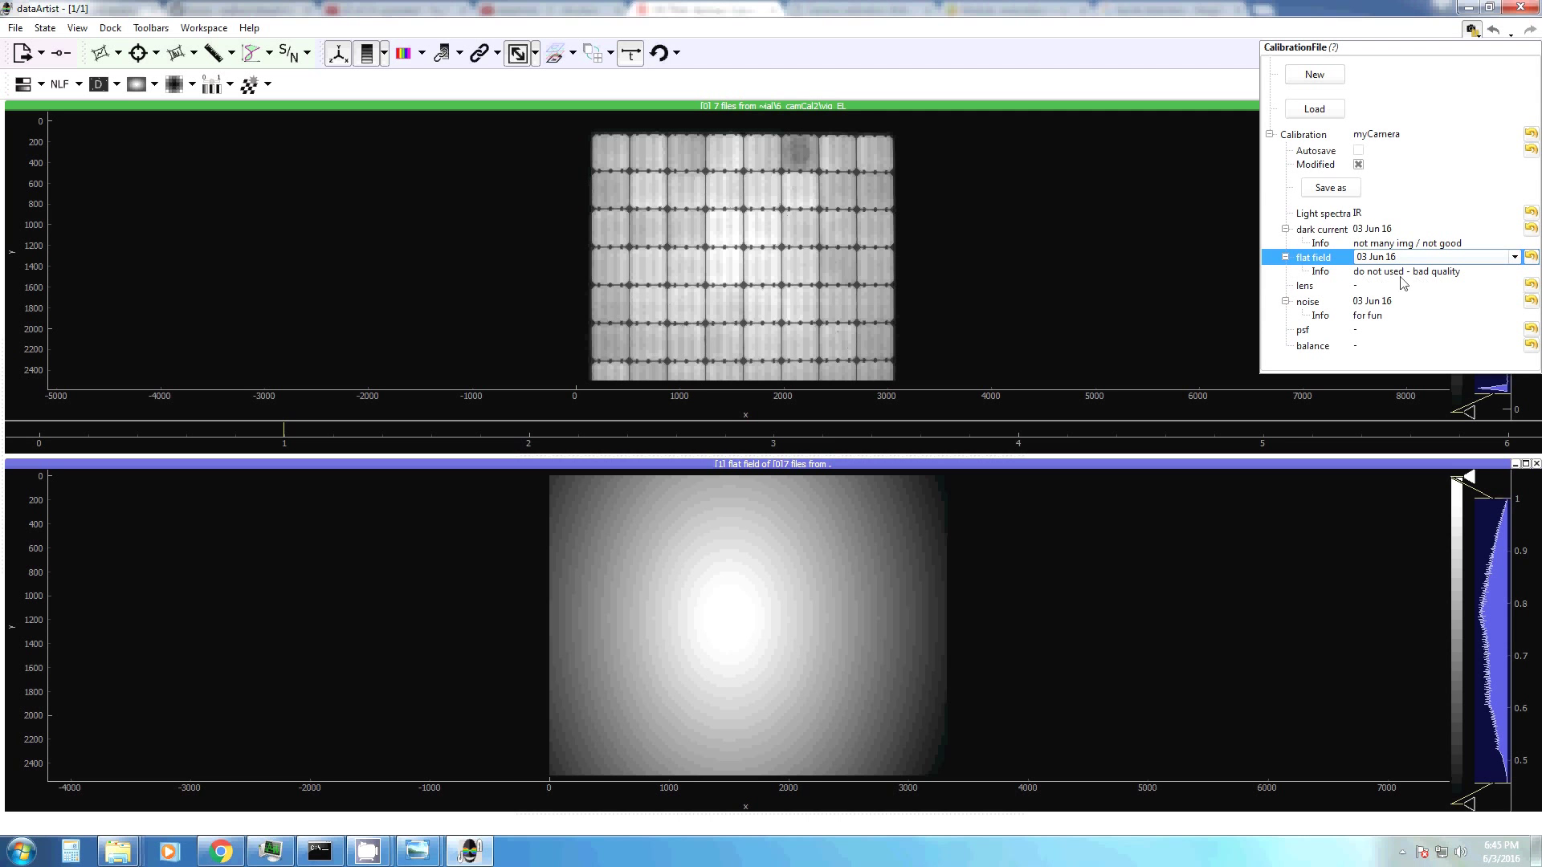
pyautogui.click(1413, 257)
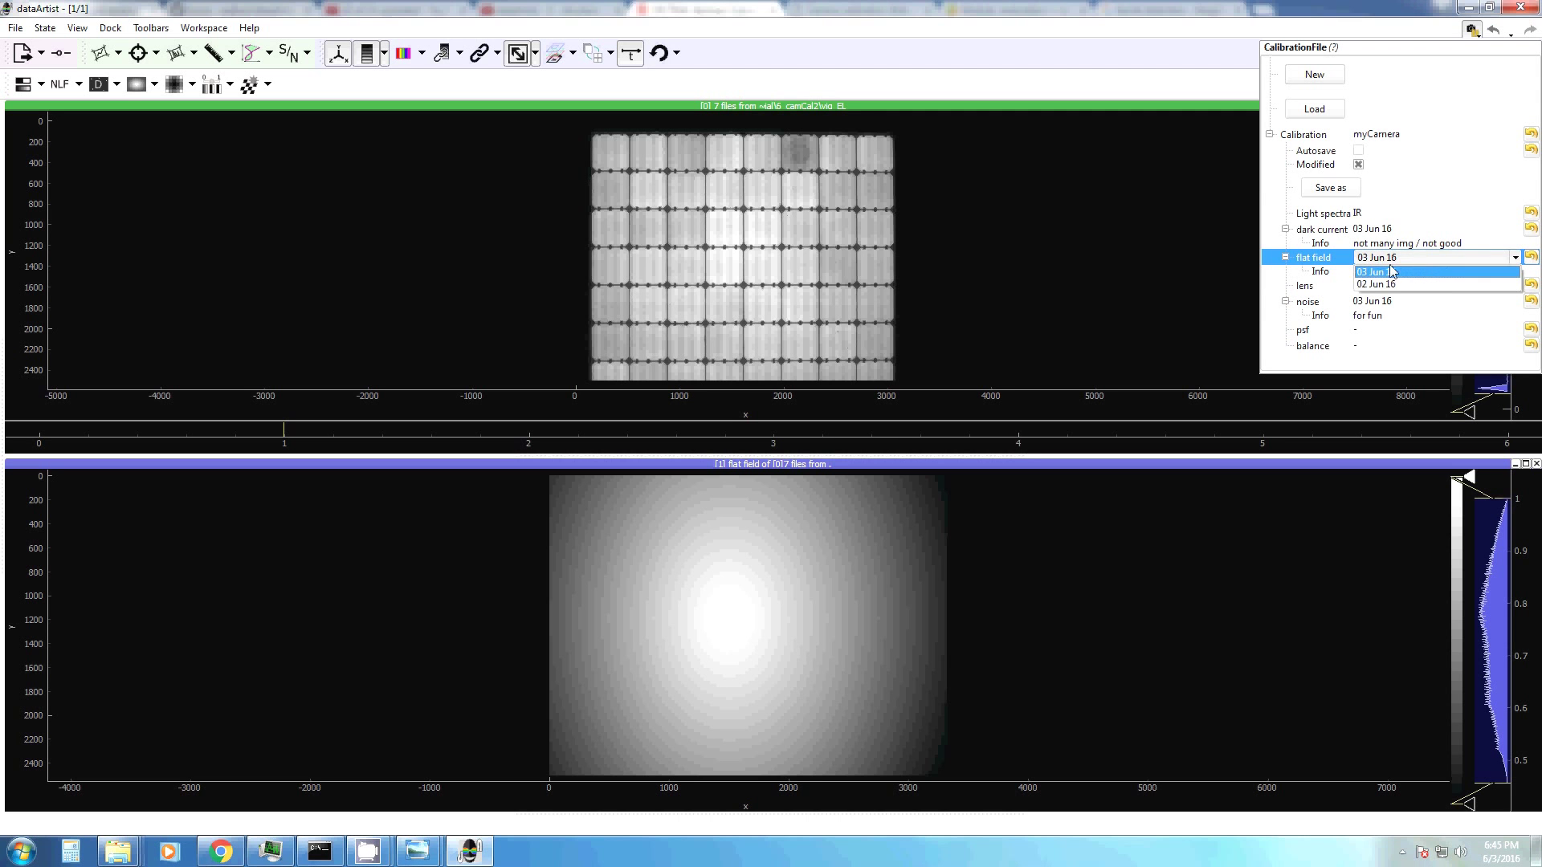
pyautogui.click(1385, 258)
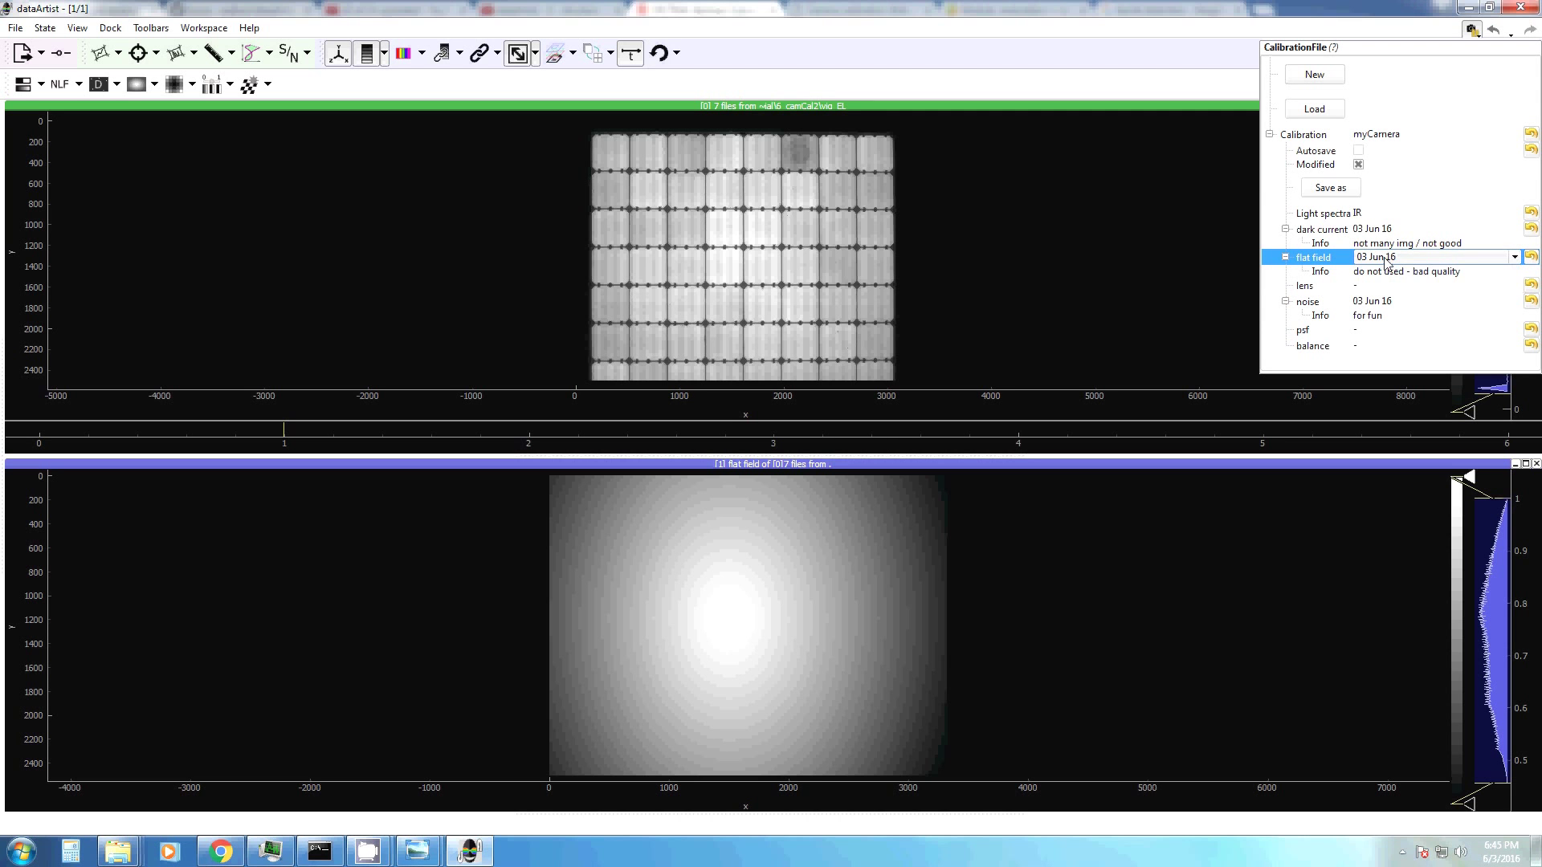
pyautogui.click(1473, 31)
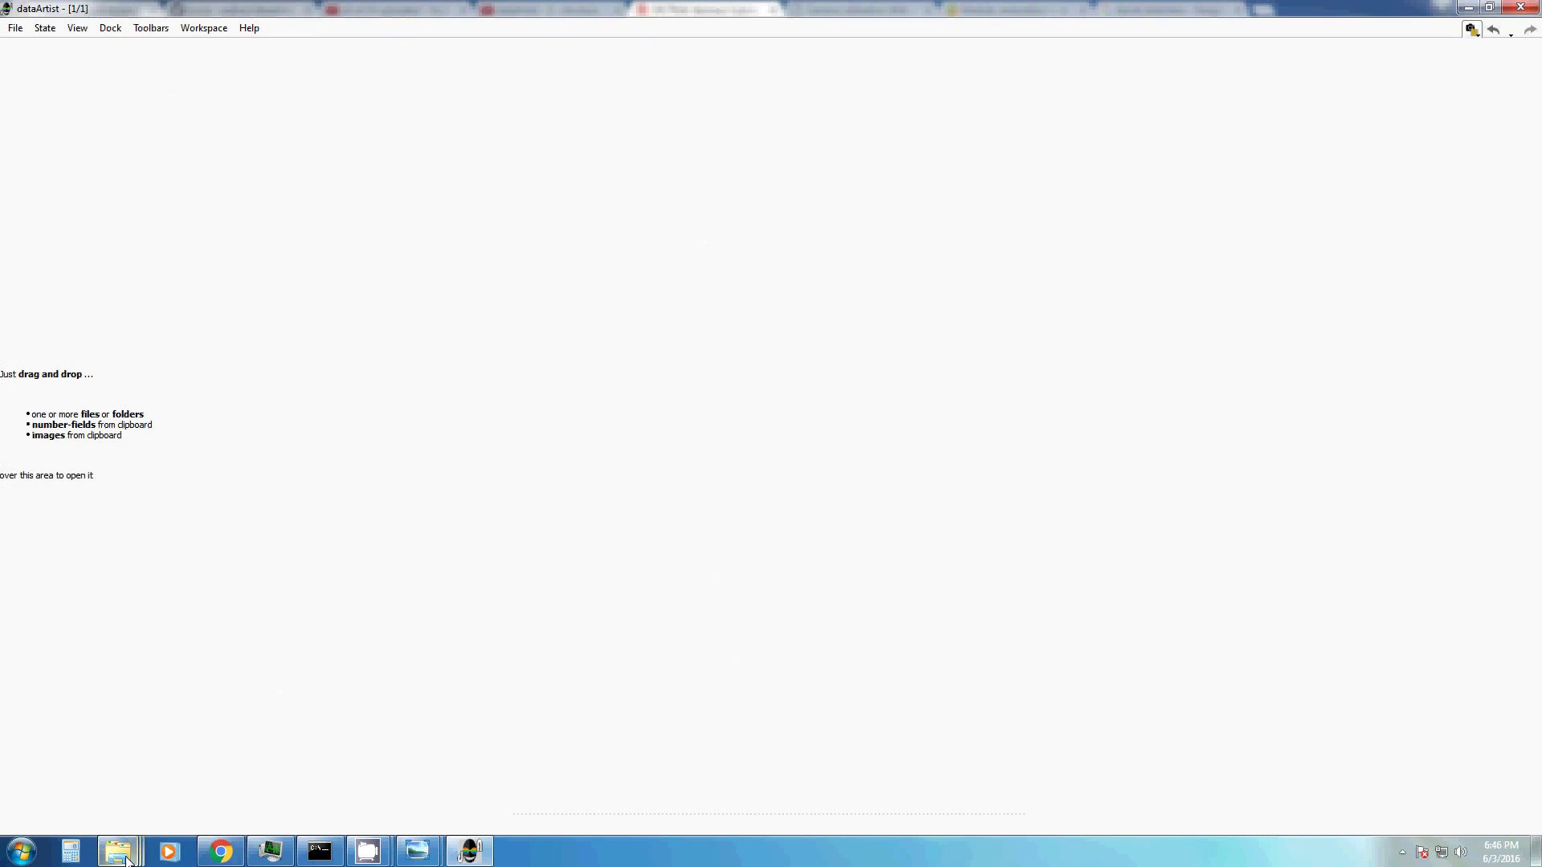
# Keep the point spread function method on "multiple pin holes" and add its boundary frame to the pinhole image.
pyautogui.moveTo(127, 860)
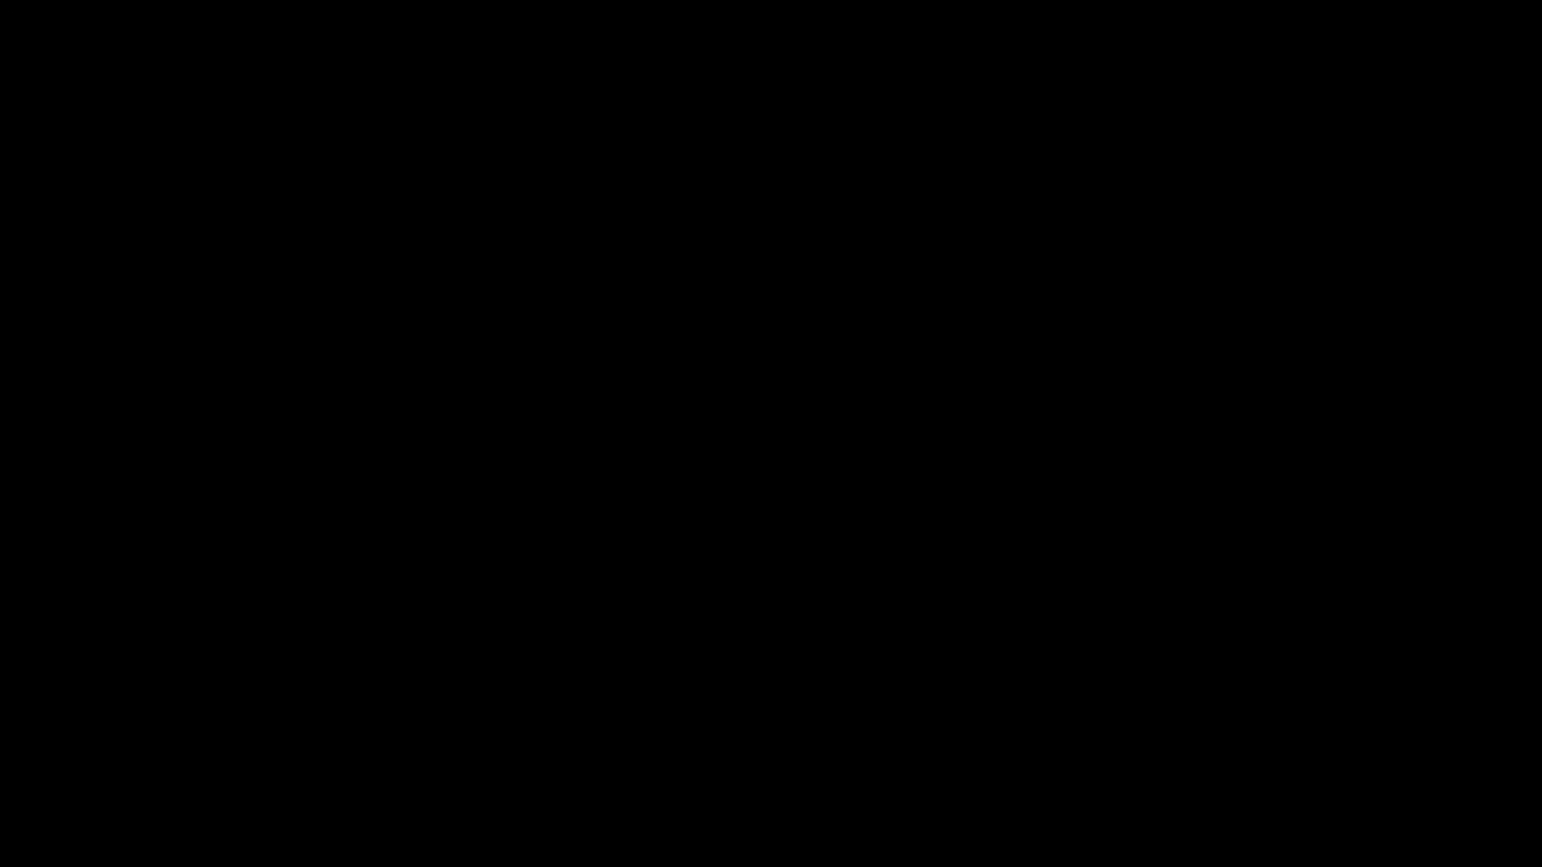
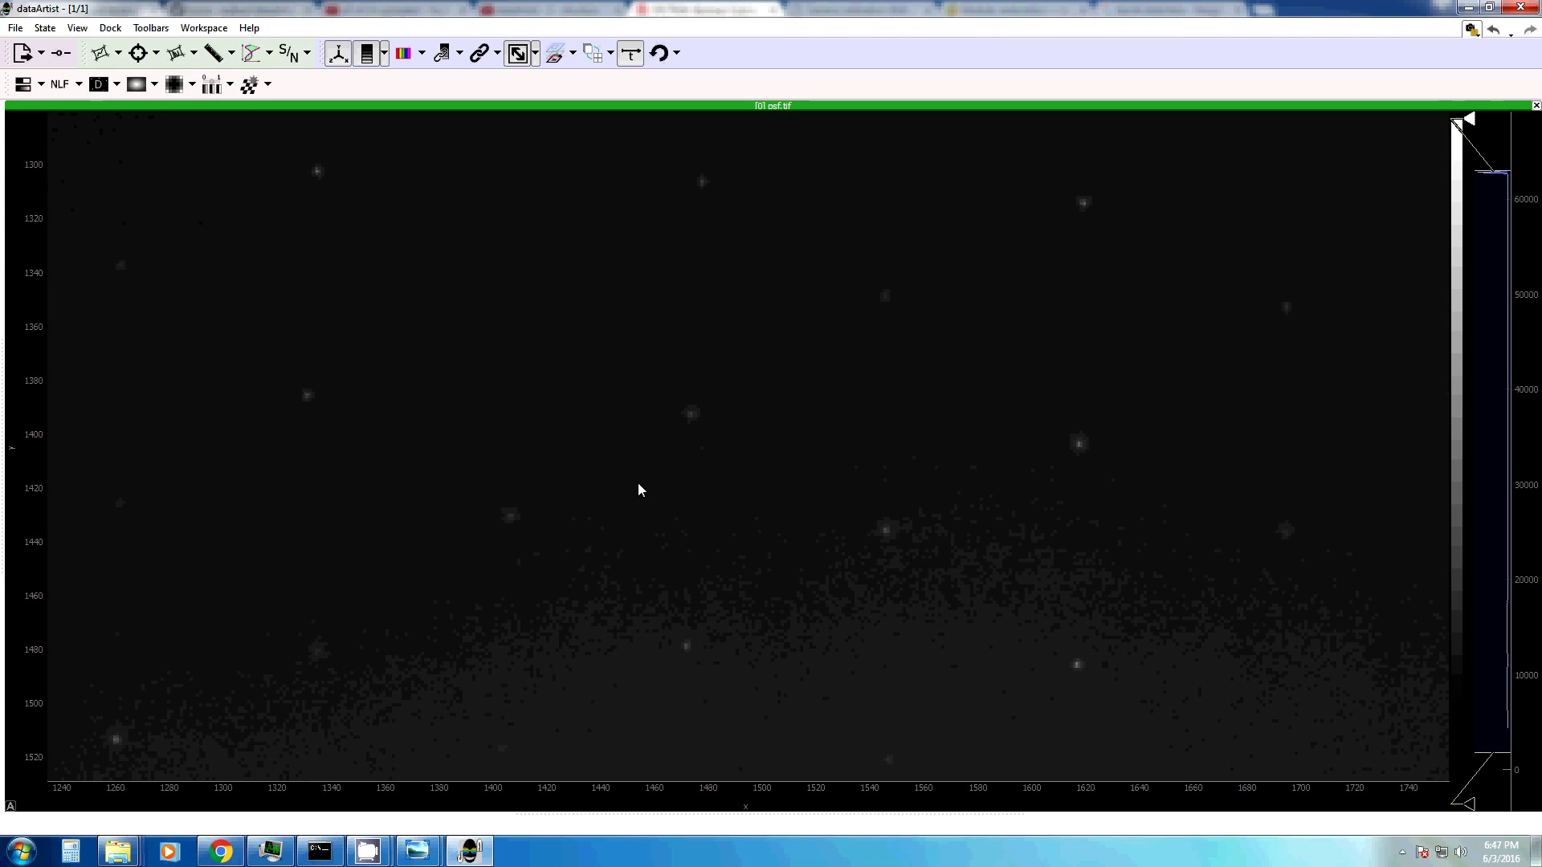
pyautogui.scroll(-5, 668, 441)
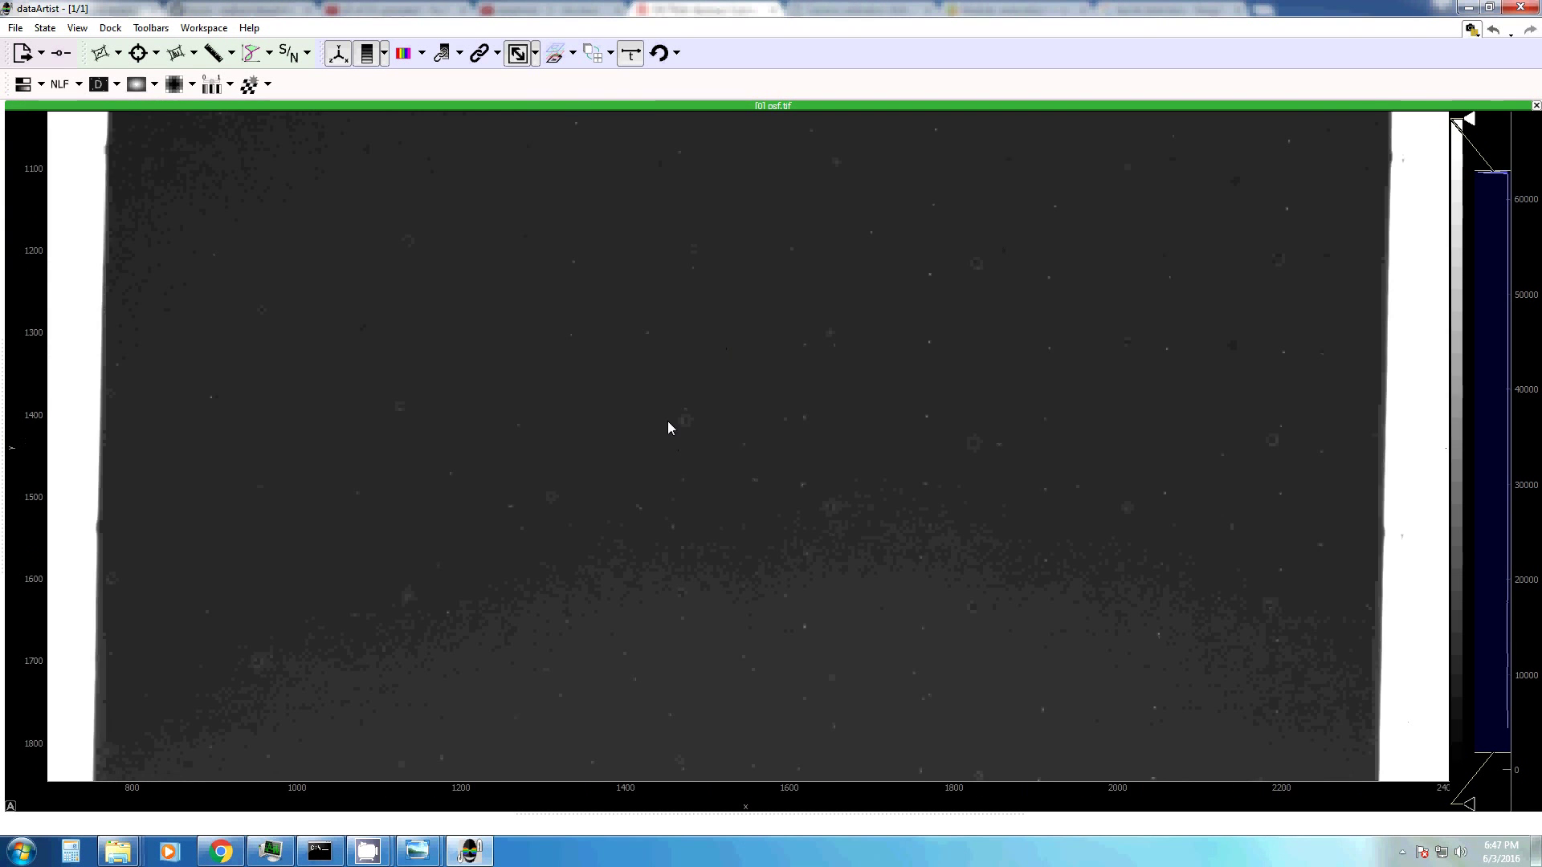
pyautogui.scroll(-4, 611, 346)
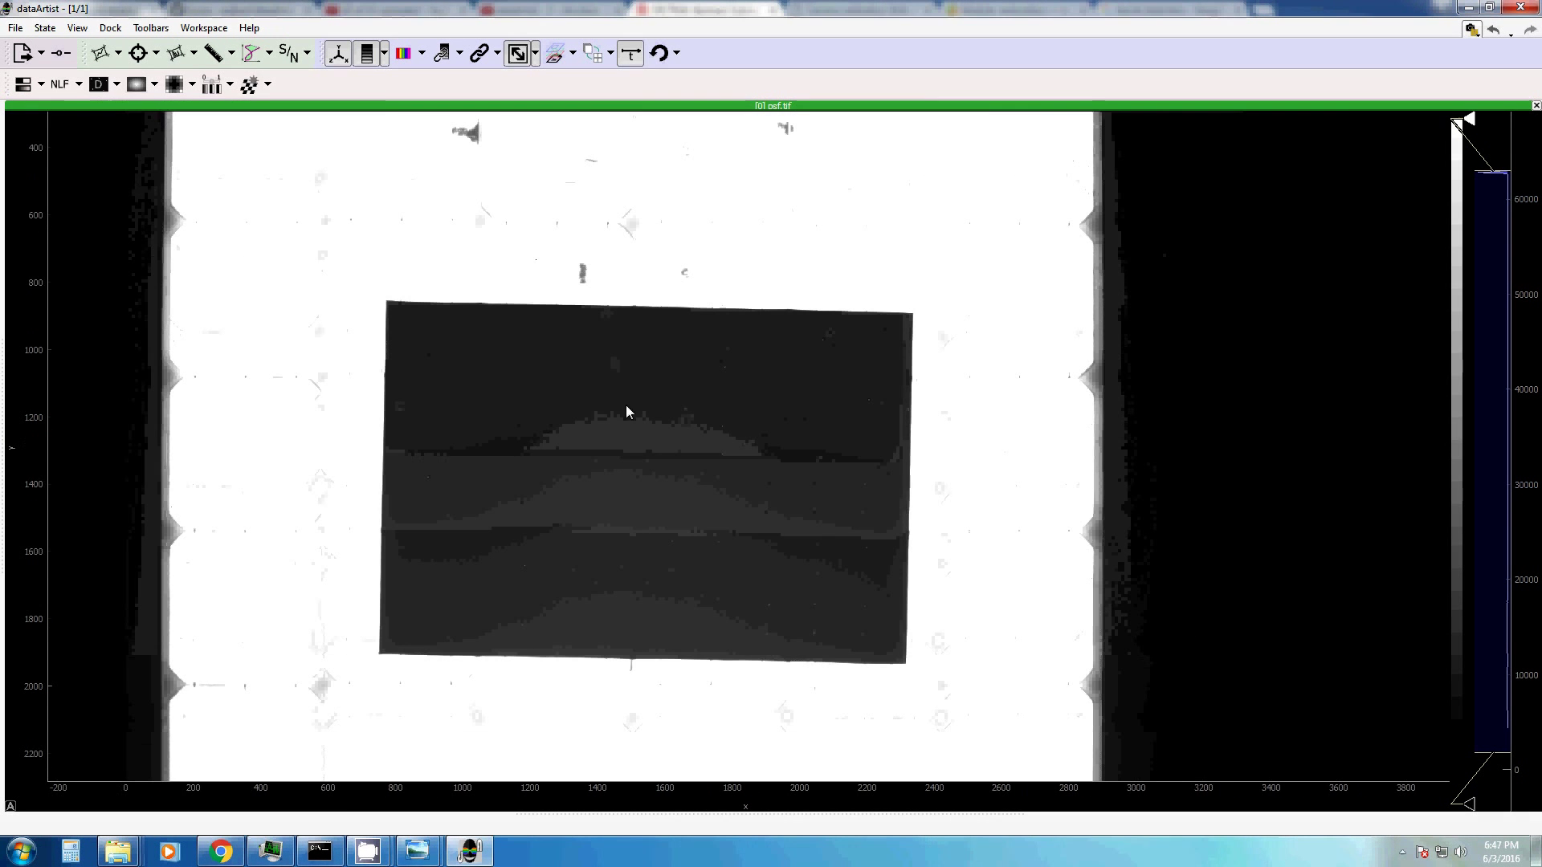
pyautogui.click(172, 87)
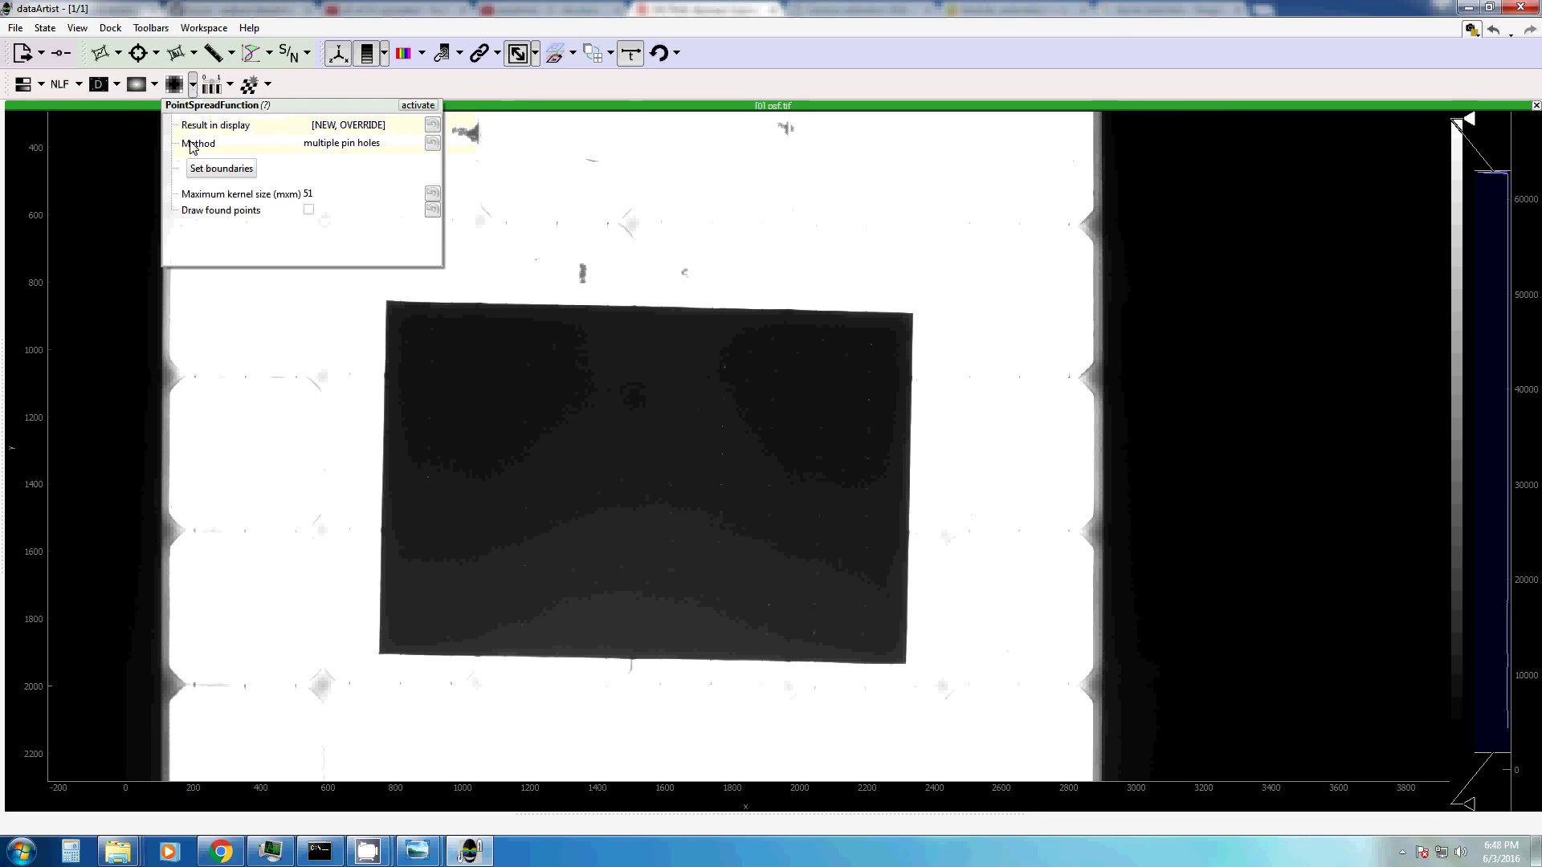
pyautogui.click(321, 144)
pyautogui.click(320, 146)
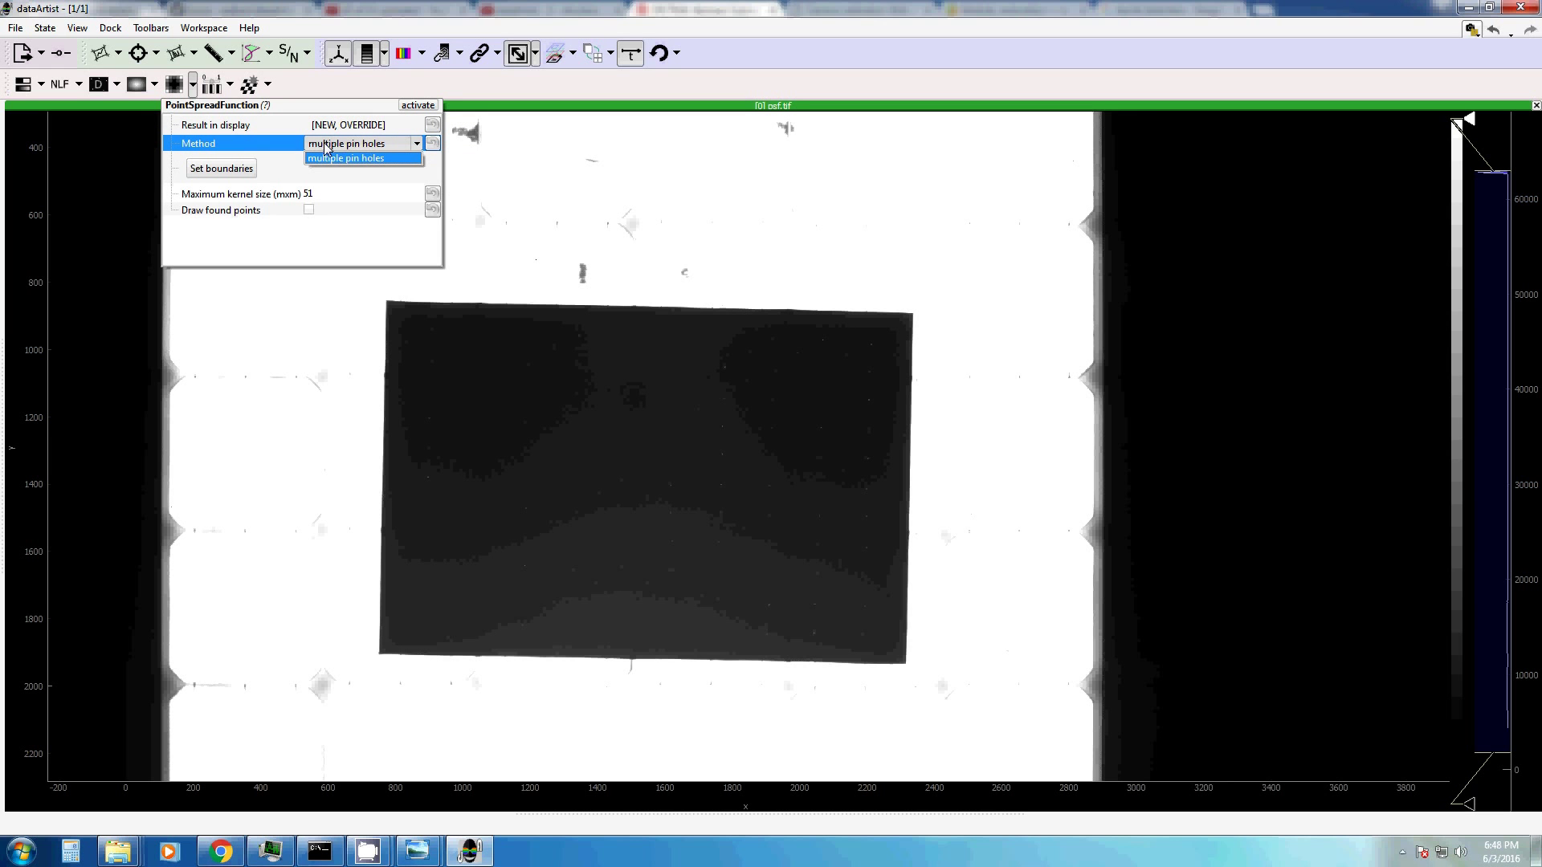
pyautogui.click(325, 147)
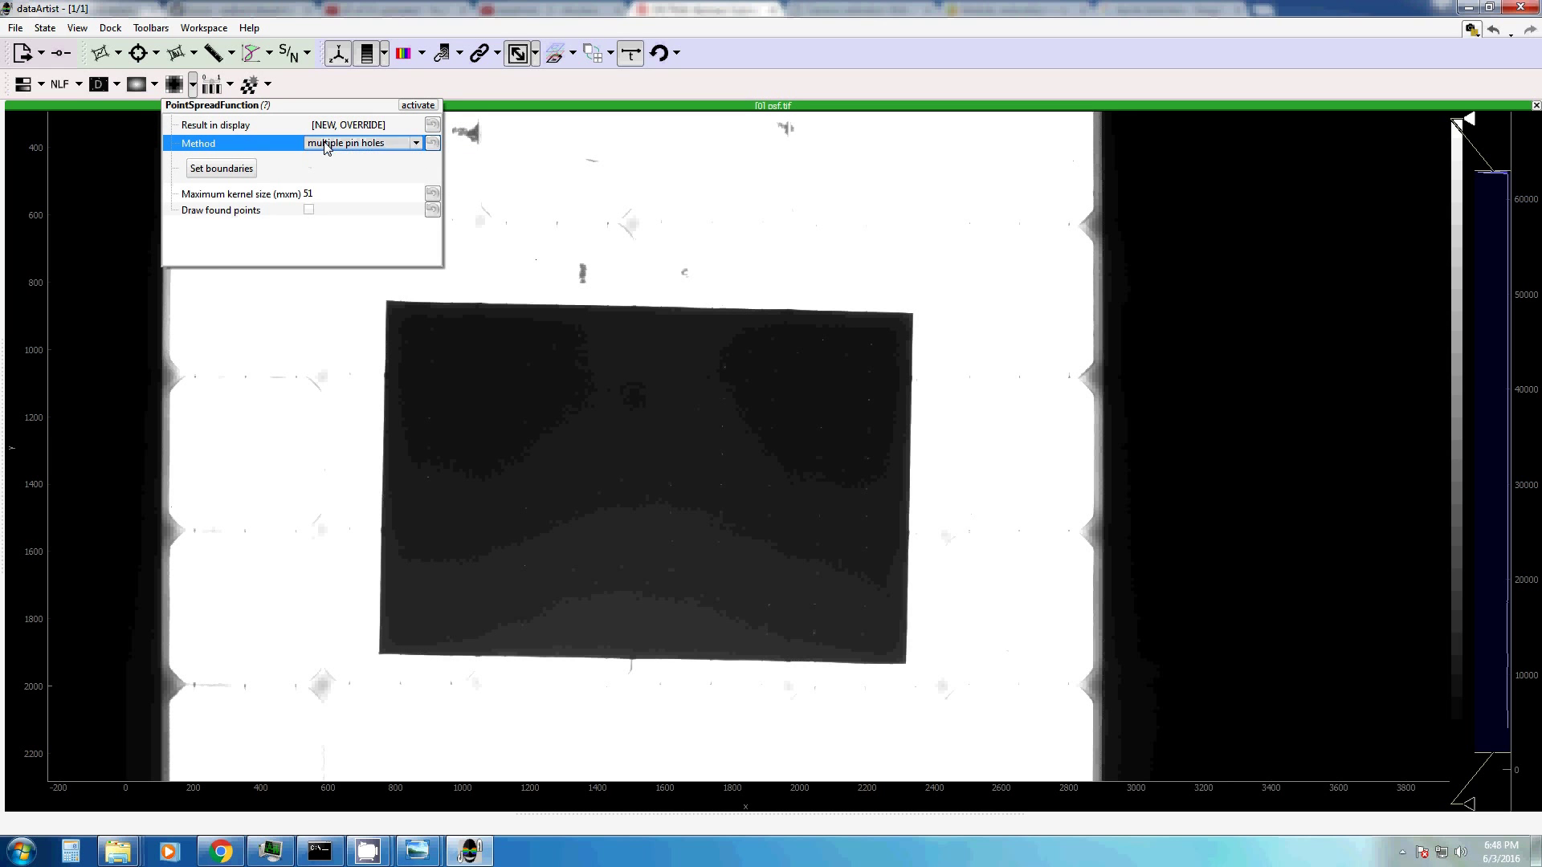
pyautogui.click(222, 168)
pyautogui.click(262, 395)
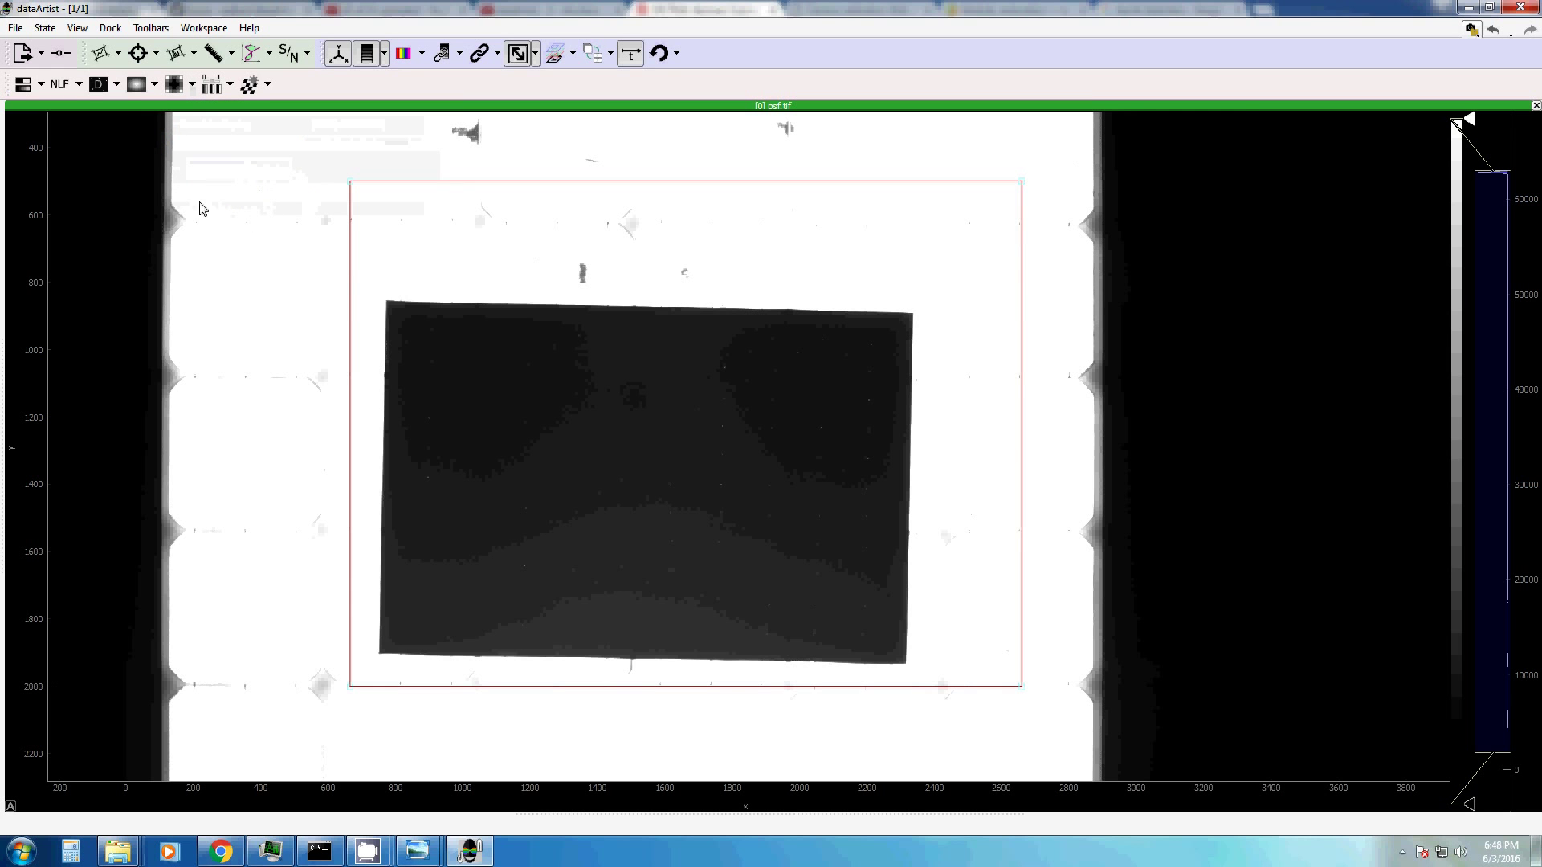
# Move the four corners of the boundary frame just inside the edges of the dark pinhole sheet.
pyautogui.moveTo(352, 184); pyautogui.dragTo(405, 315)
pyautogui.moveTo(1019, 191); pyautogui.dragTo(892, 331)
pyautogui.moveTo(1022, 690); pyautogui.dragTo(883, 647)
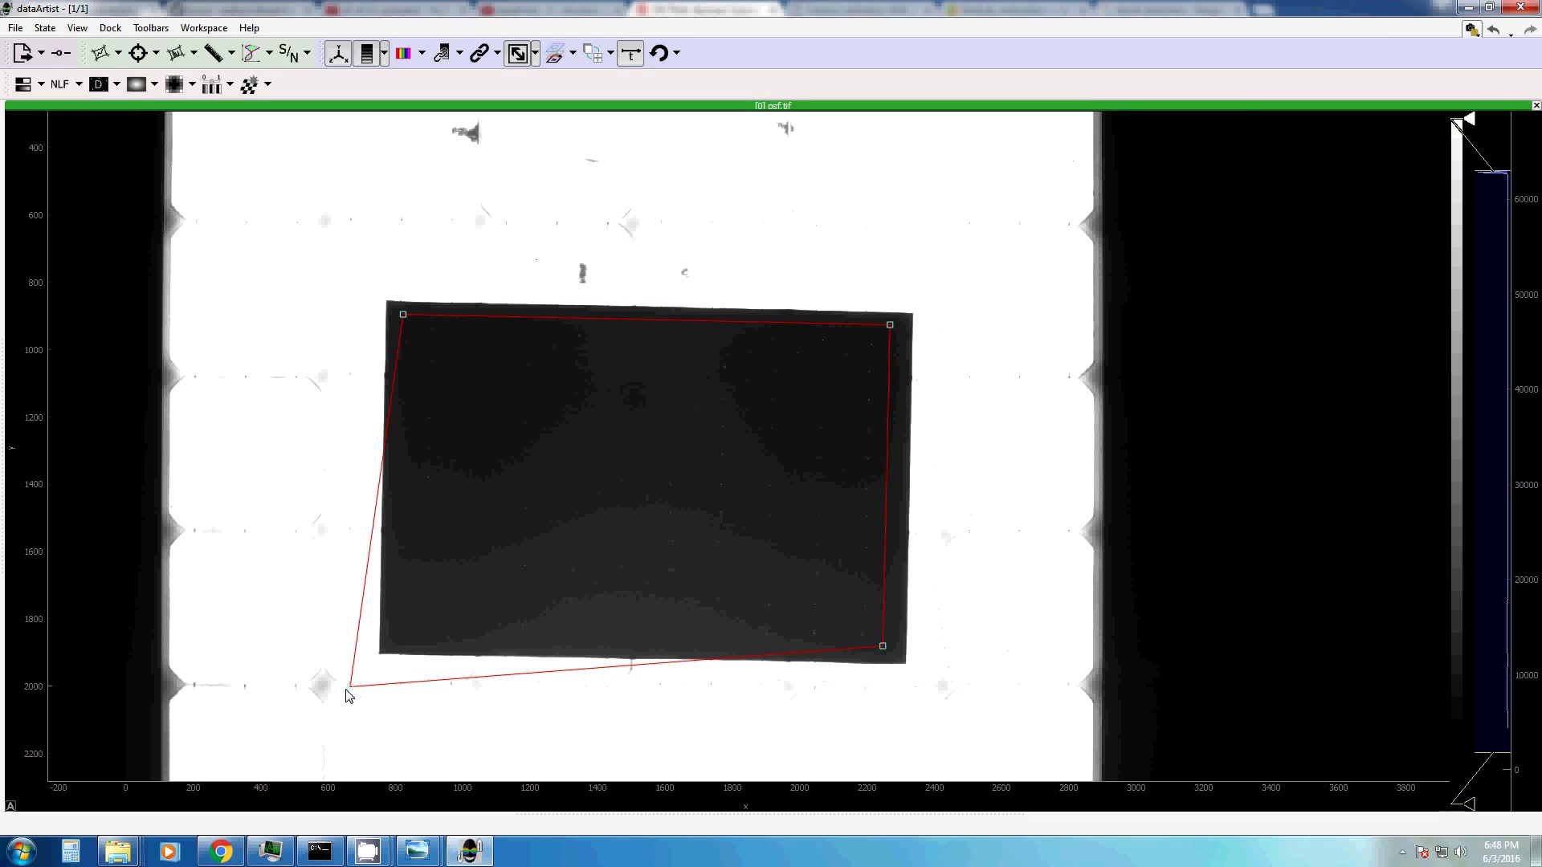
pyautogui.moveTo(352, 688); pyautogui.dragTo(405, 634)
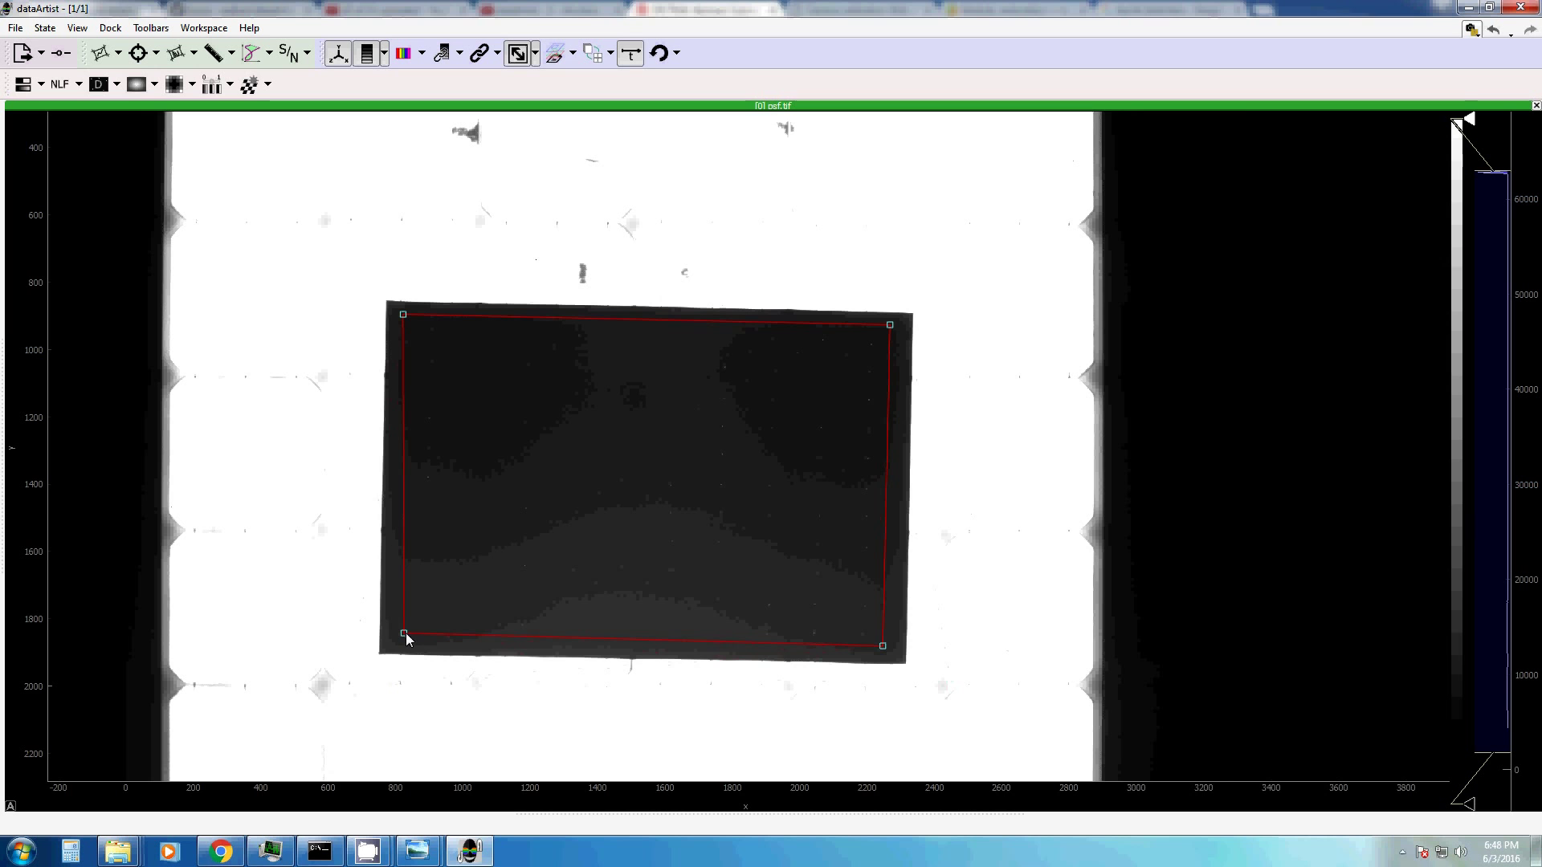
pyautogui.moveTo(218, 361); pyautogui.dragTo(158, 268)
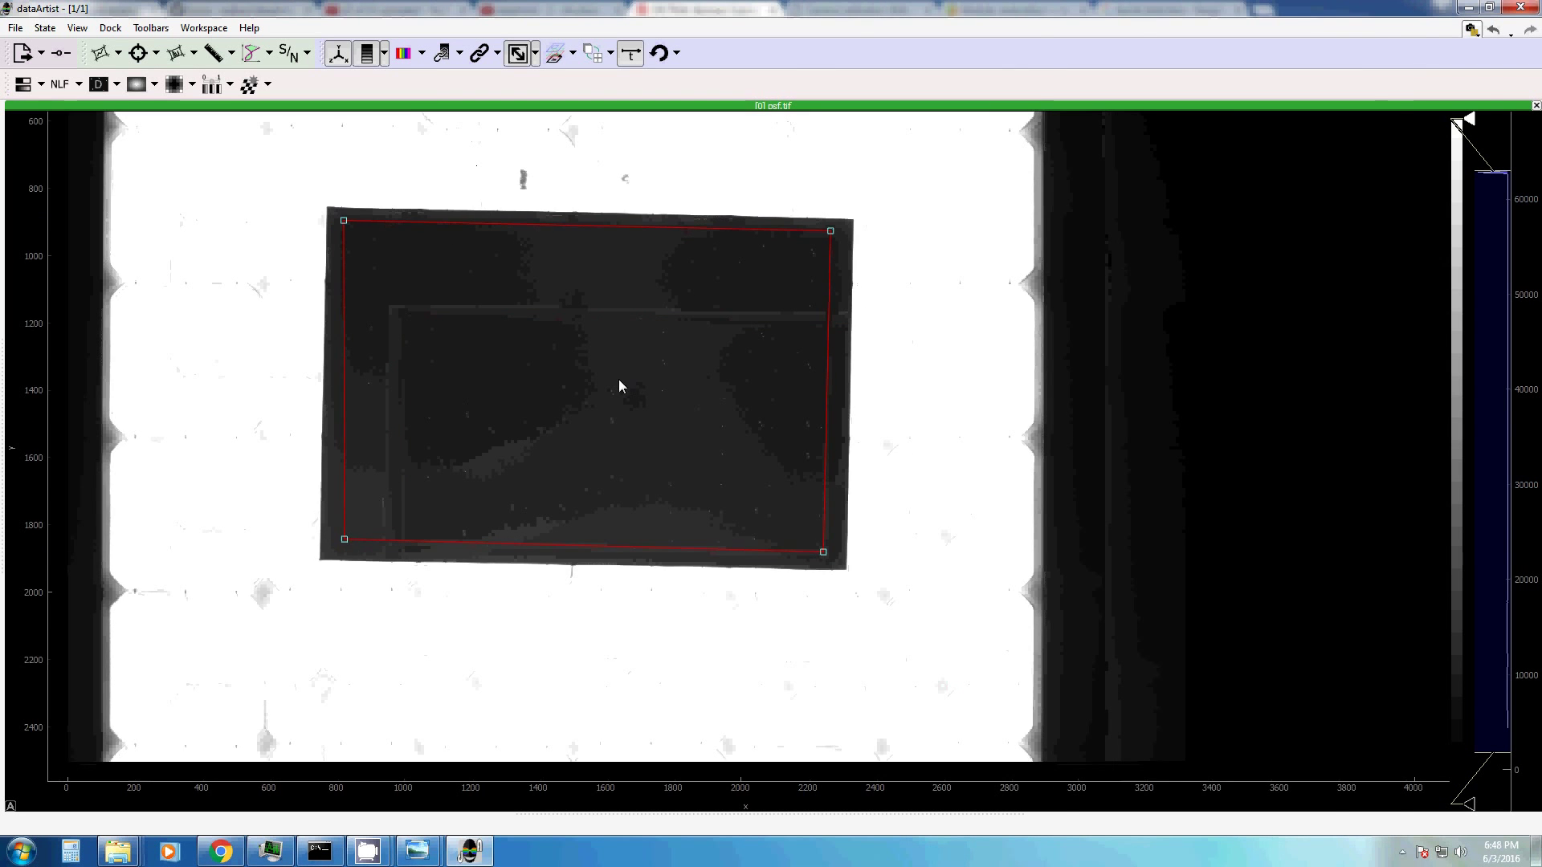
pyautogui.scroll(7, 613, 376)
pyautogui.scroll(-7, 613, 381)
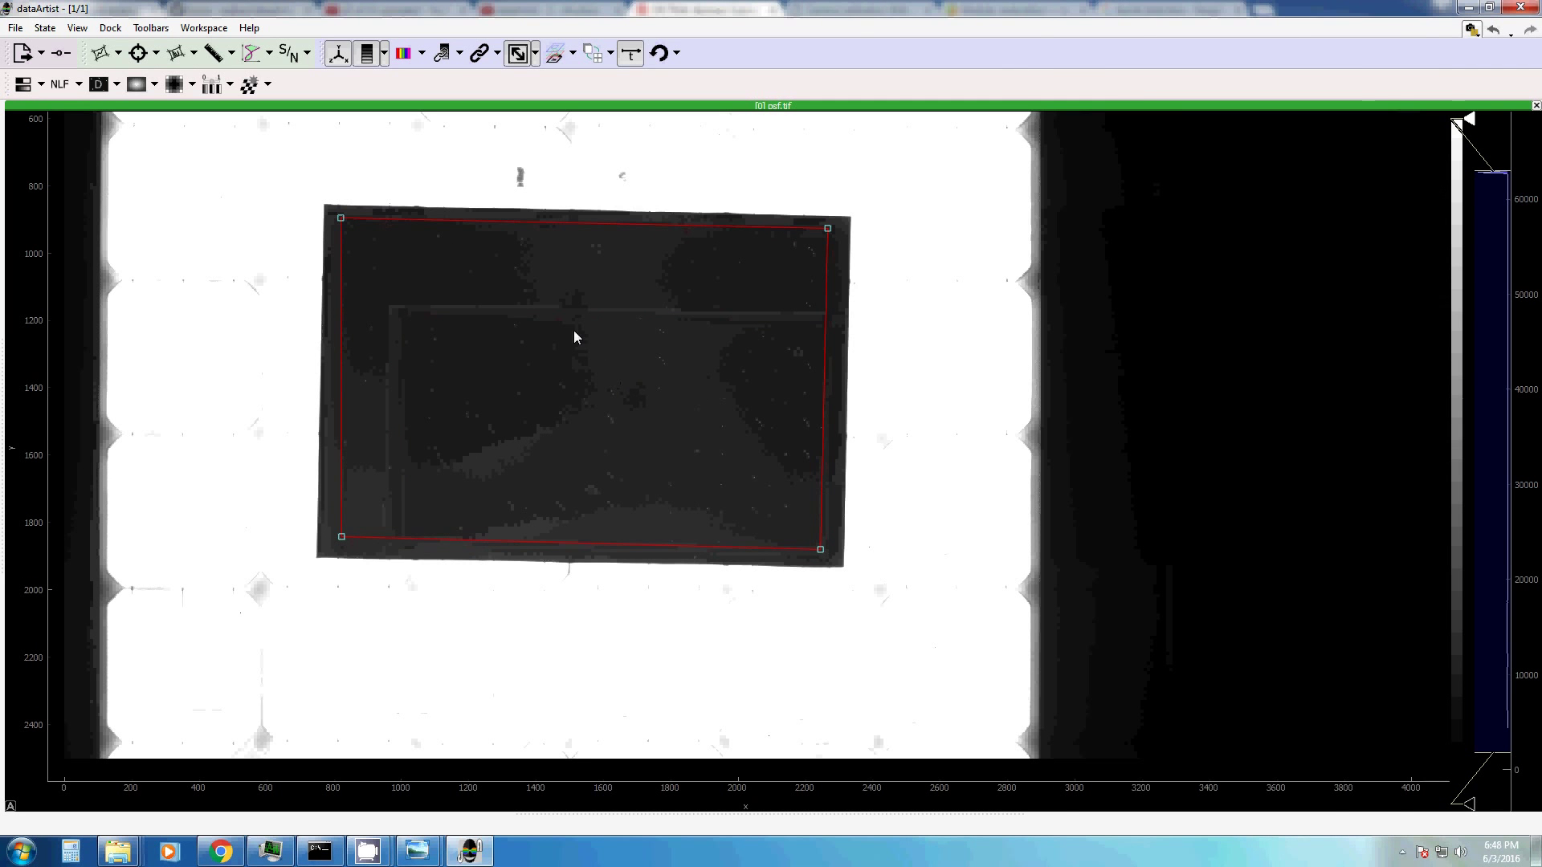
# Review the point spread function's method and boundary options, toggling the boundary frame off and back on.
pyautogui.click(193, 84)
pyautogui.click(314, 149)
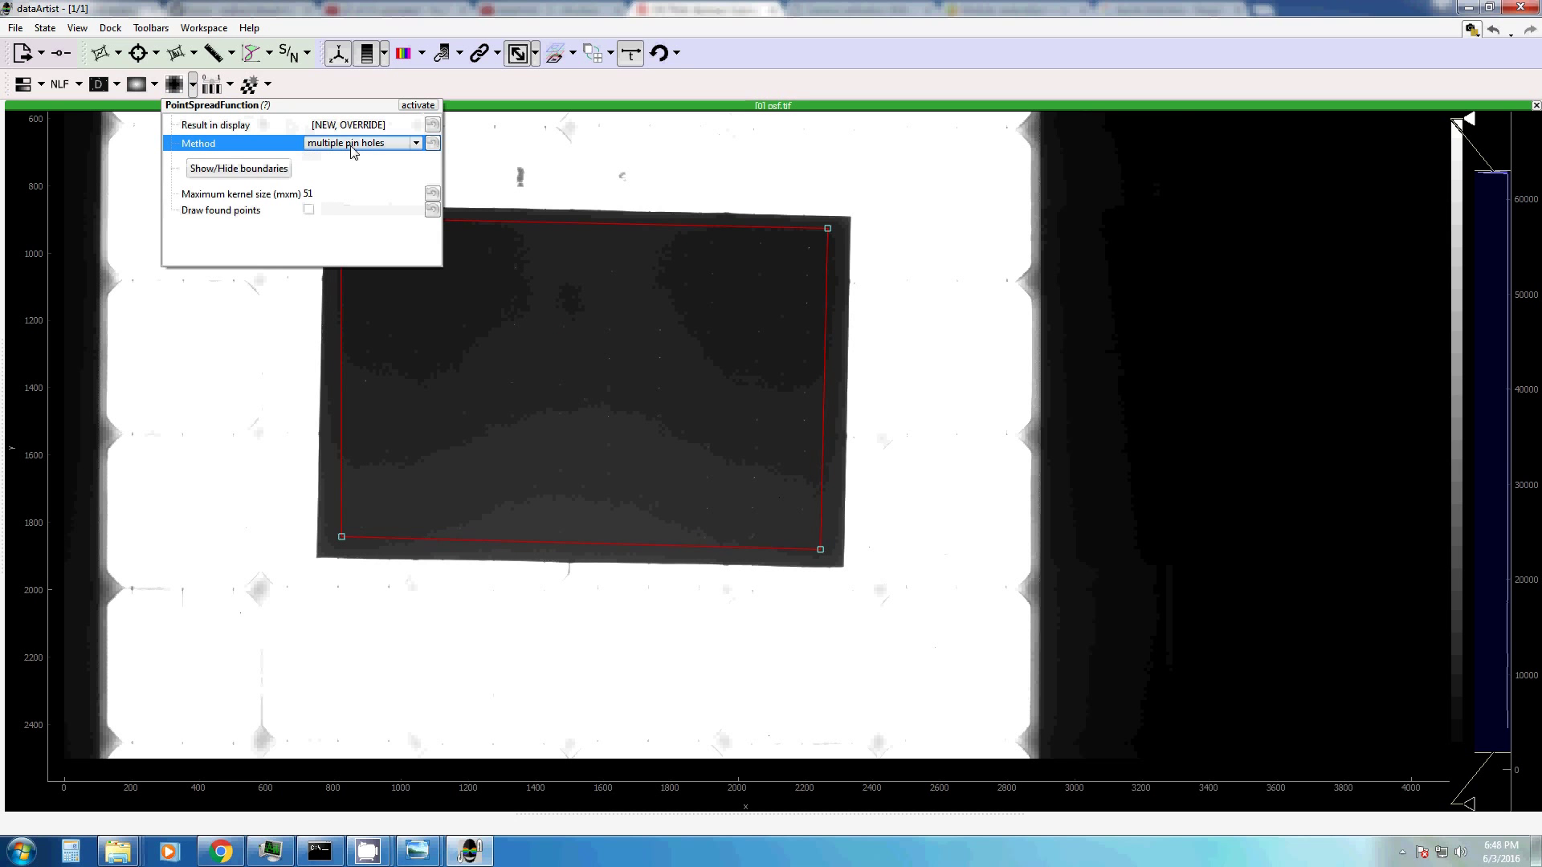
pyautogui.click(281, 169)
pyautogui.click(281, 170)
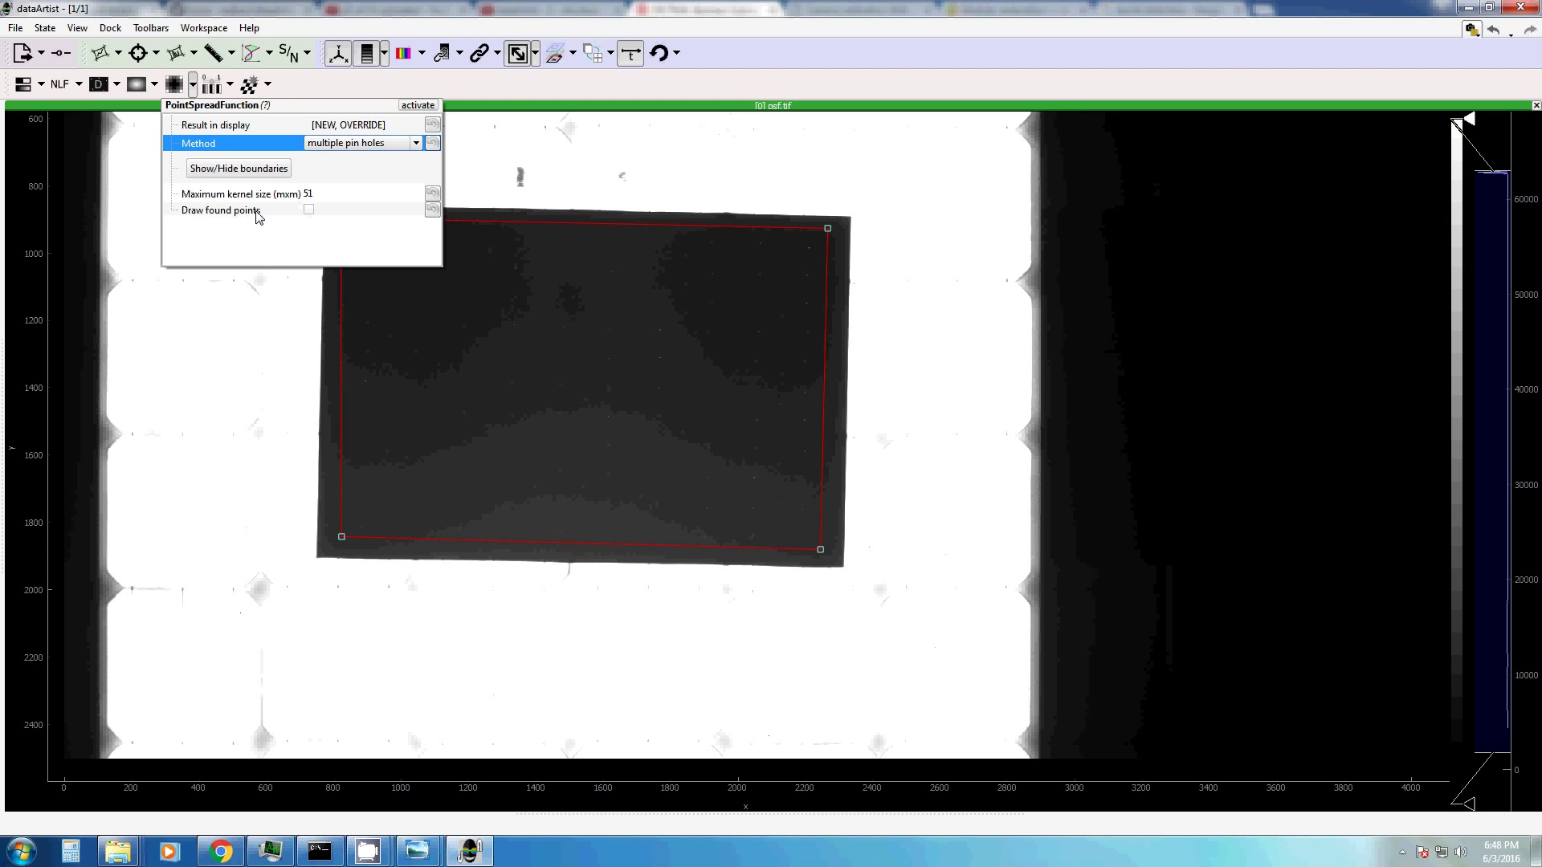
# Turn on drawing of found points and compute the point spread function from the bounded pinhole sheet.
pyautogui.click(309, 210)
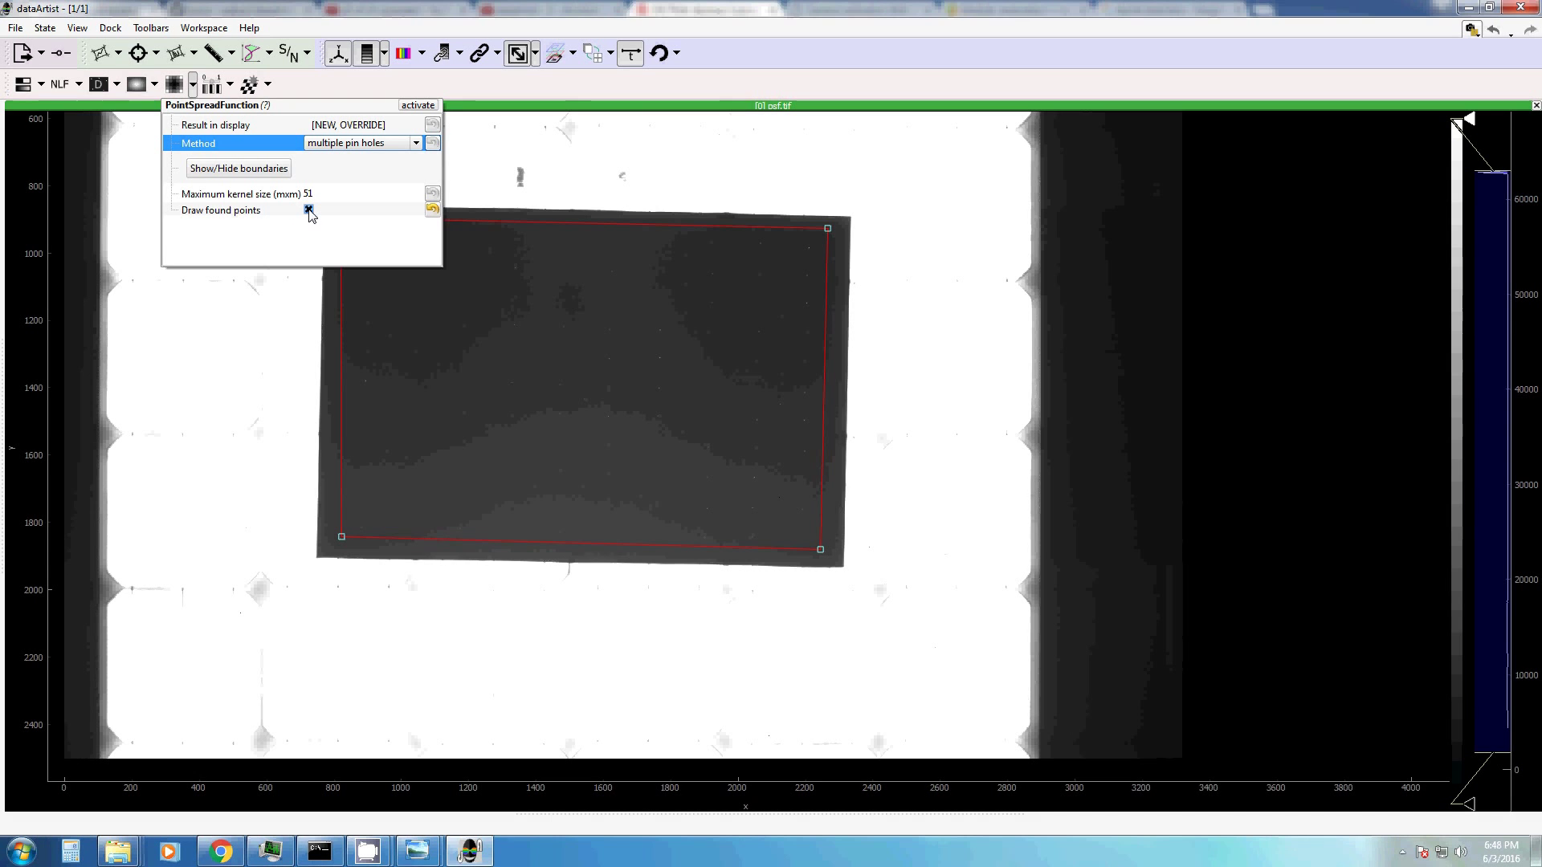
pyautogui.click(419, 106)
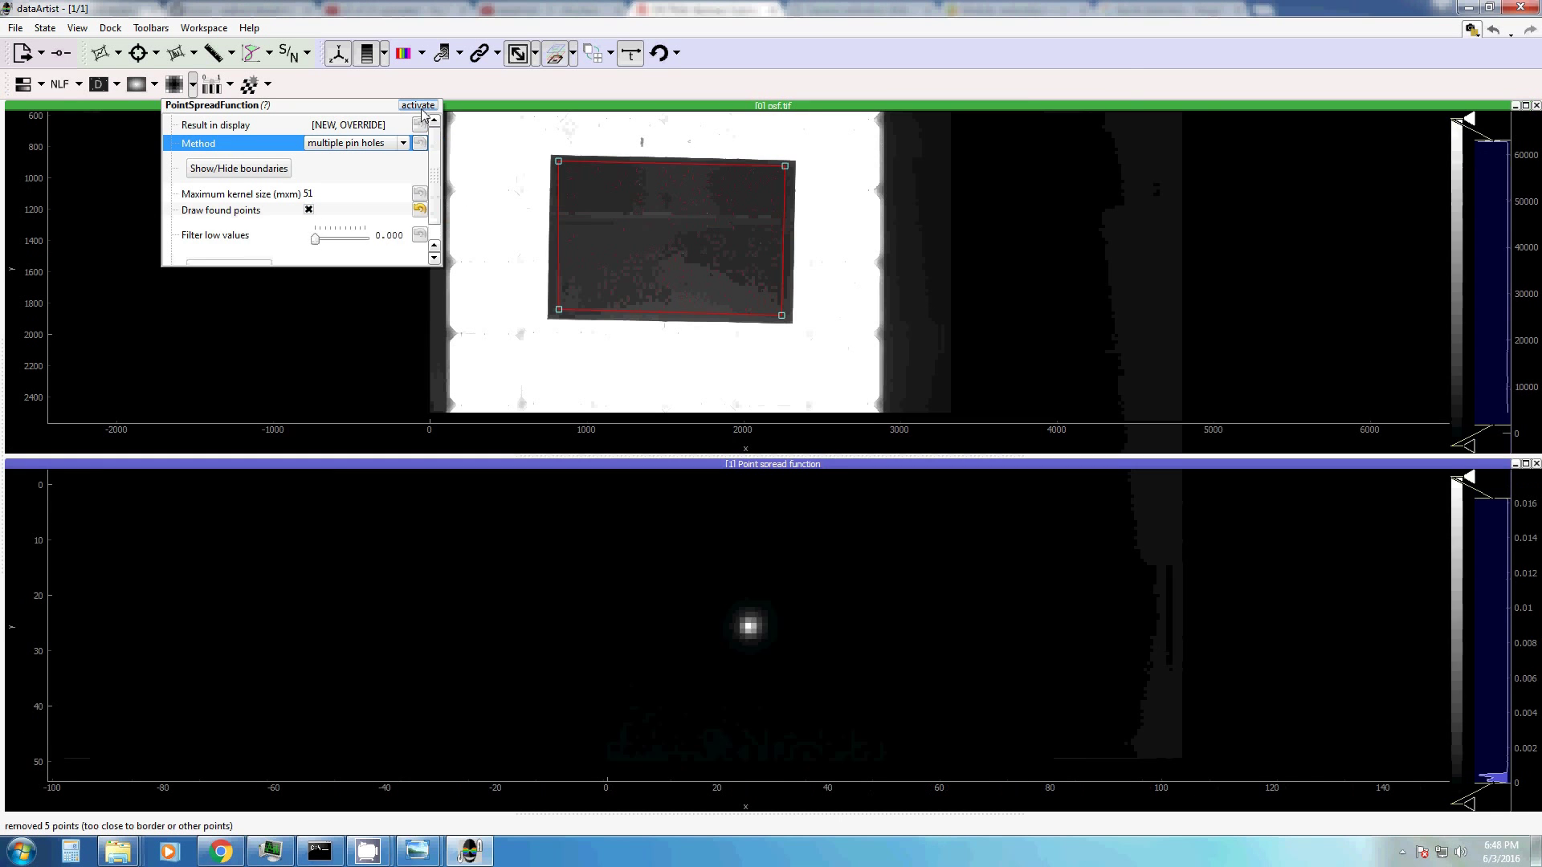
pyautogui.click(196, 90)
pyautogui.click(195, 90)
pyautogui.click(193, 93)
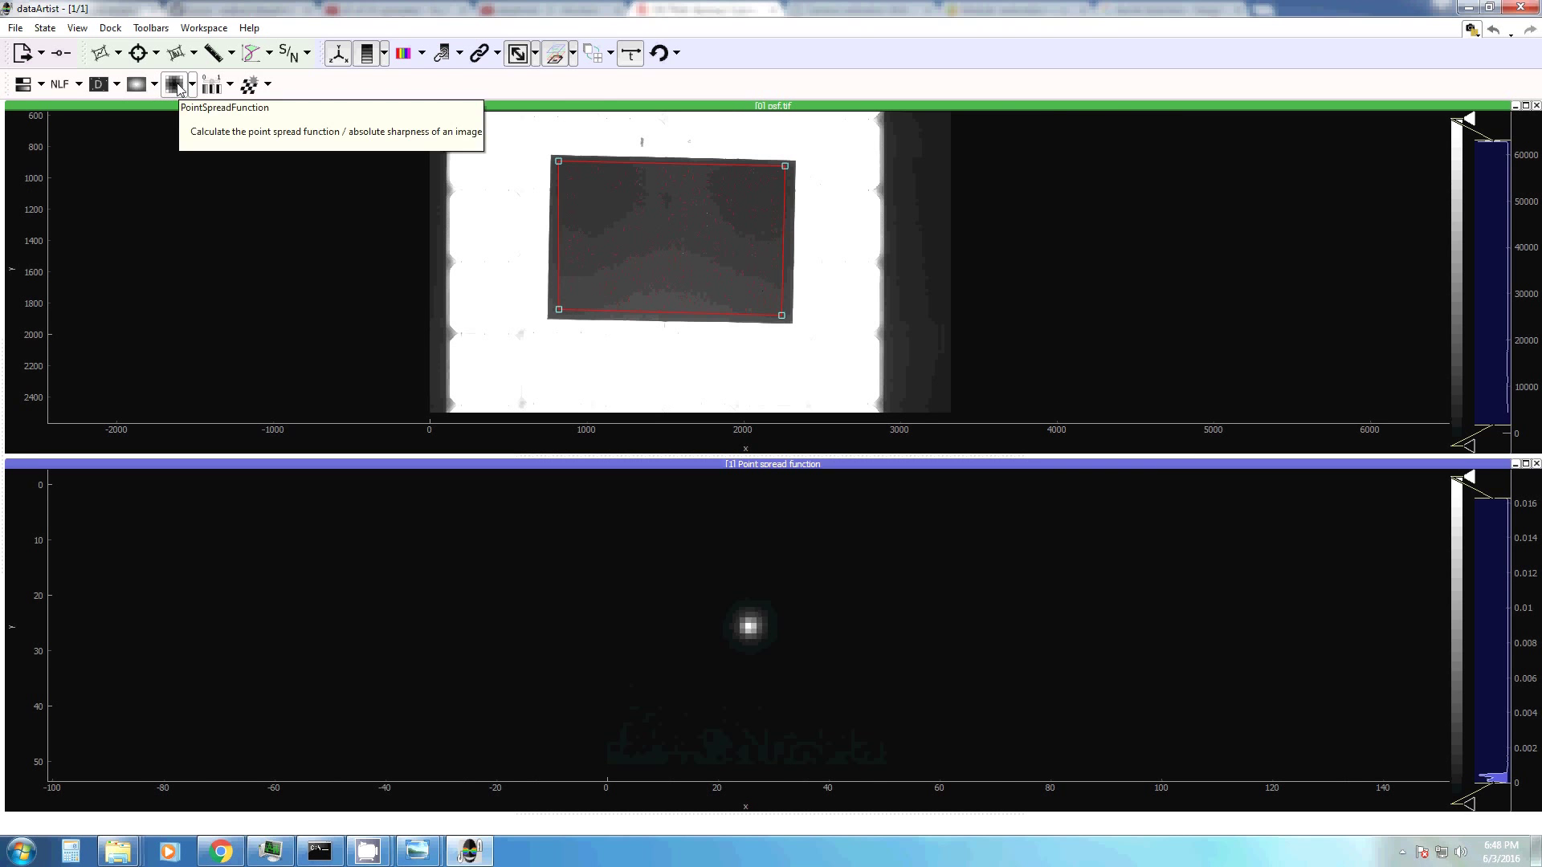
# Examine the circled points found across the pinhole sheet, both close up and over the whole sheet.
pyautogui.moveTo(840, 214)
pyautogui.mouseDown()
pyautogui.moveTo(934, 173)
pyautogui.moveTo(1050, 179)
pyautogui.mouseUp()
pyautogui.scroll(3, 934, 173)
pyautogui.moveTo(954, 172); pyautogui.dragTo(1109, 177)
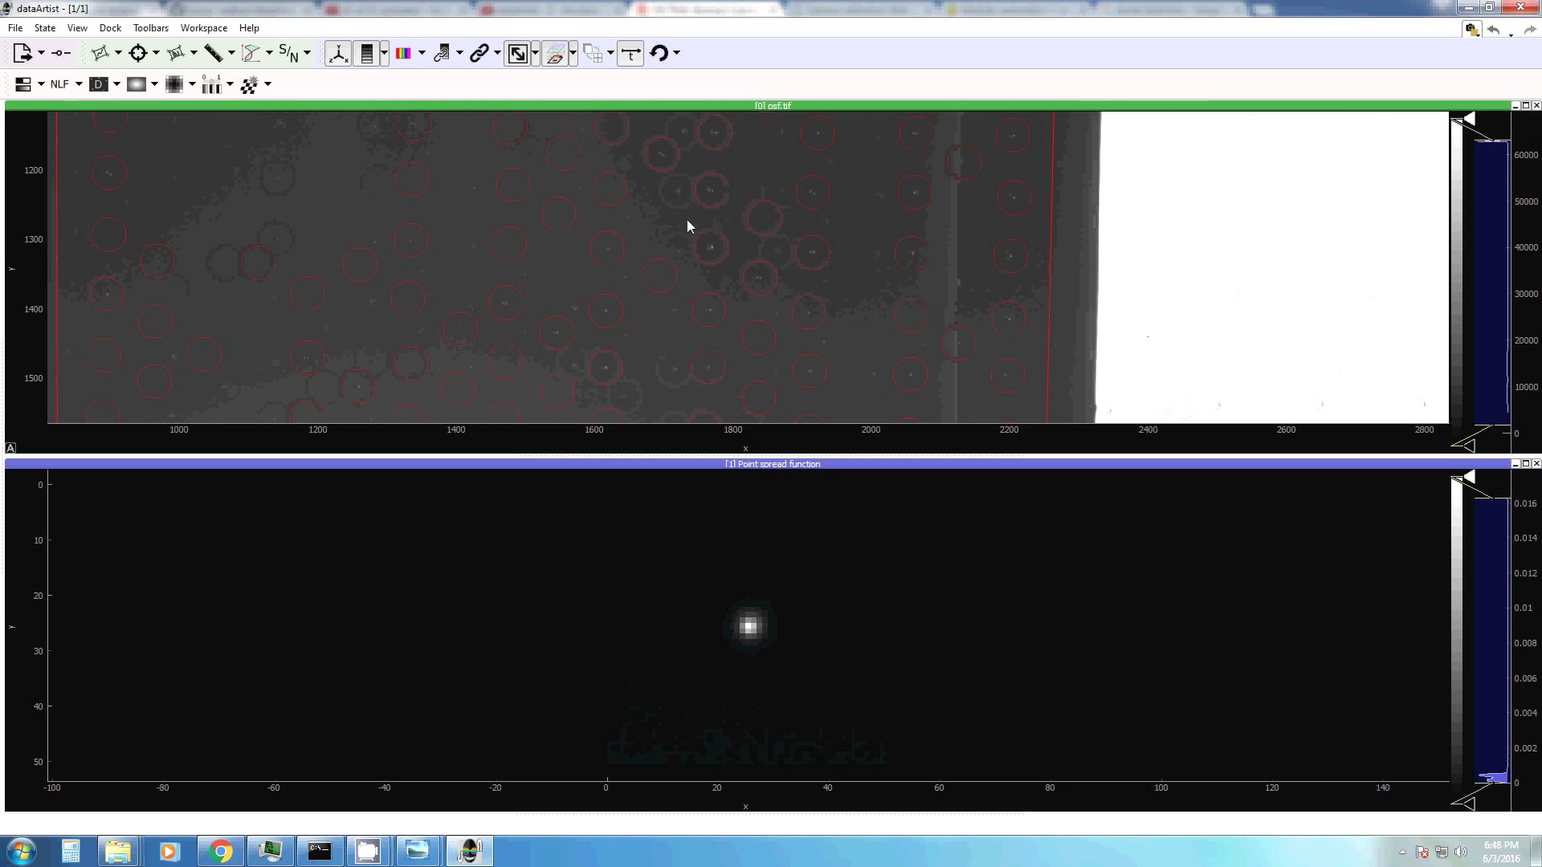
pyautogui.moveTo(482, 291); pyautogui.dragTo(686, 259)
pyautogui.scroll(4, 686, 258)
pyautogui.scroll(-3, 713, 291)
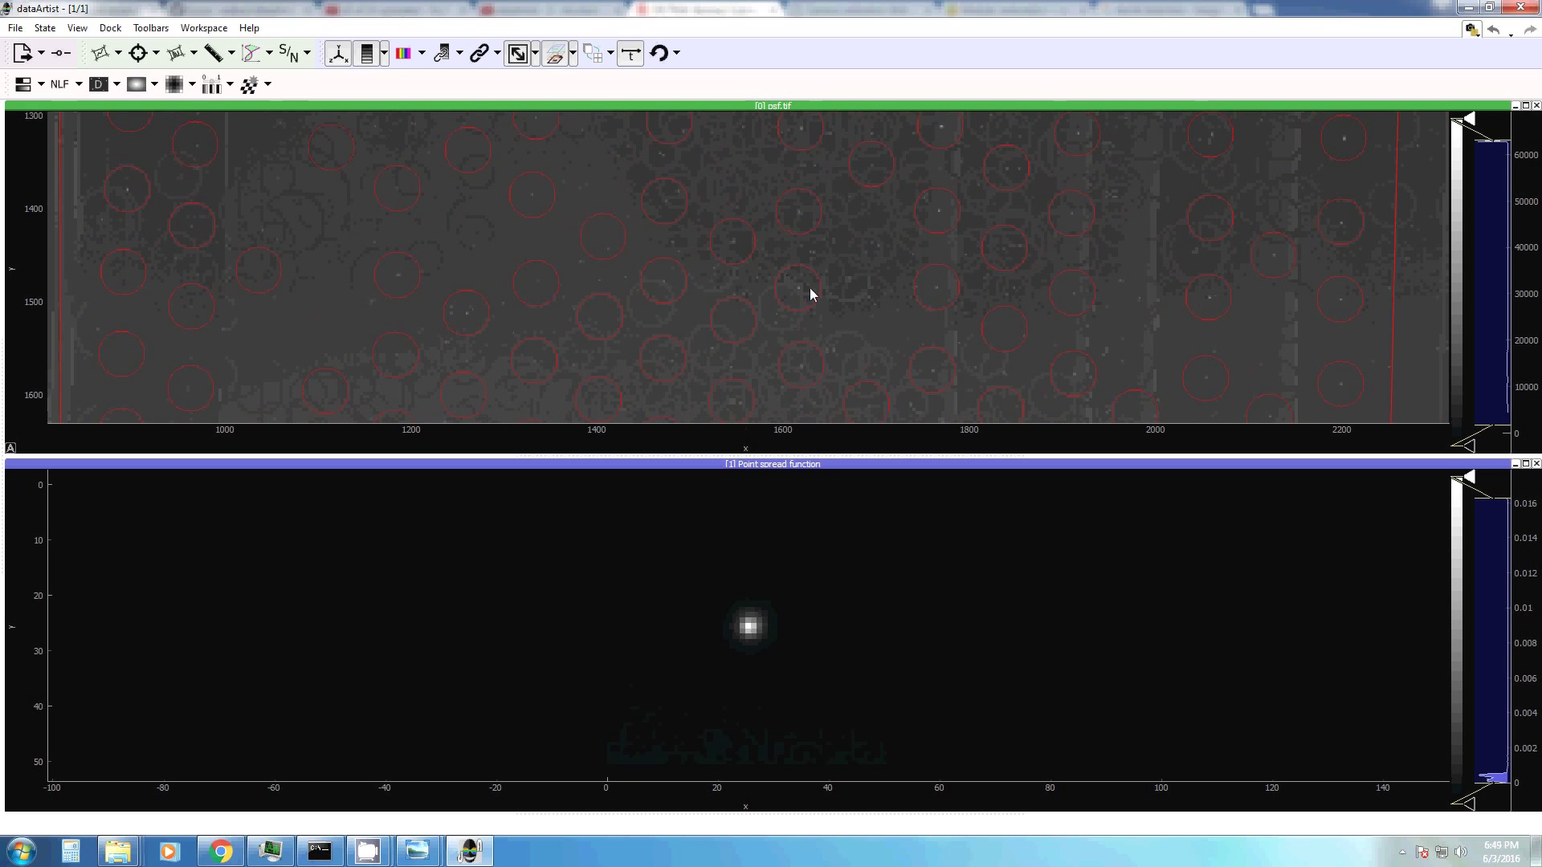
pyautogui.scroll(3, 812, 293)
pyautogui.scroll(-4, 664, 286)
pyautogui.scroll(3, 691, 298)
pyautogui.scroll(2, 687, 240)
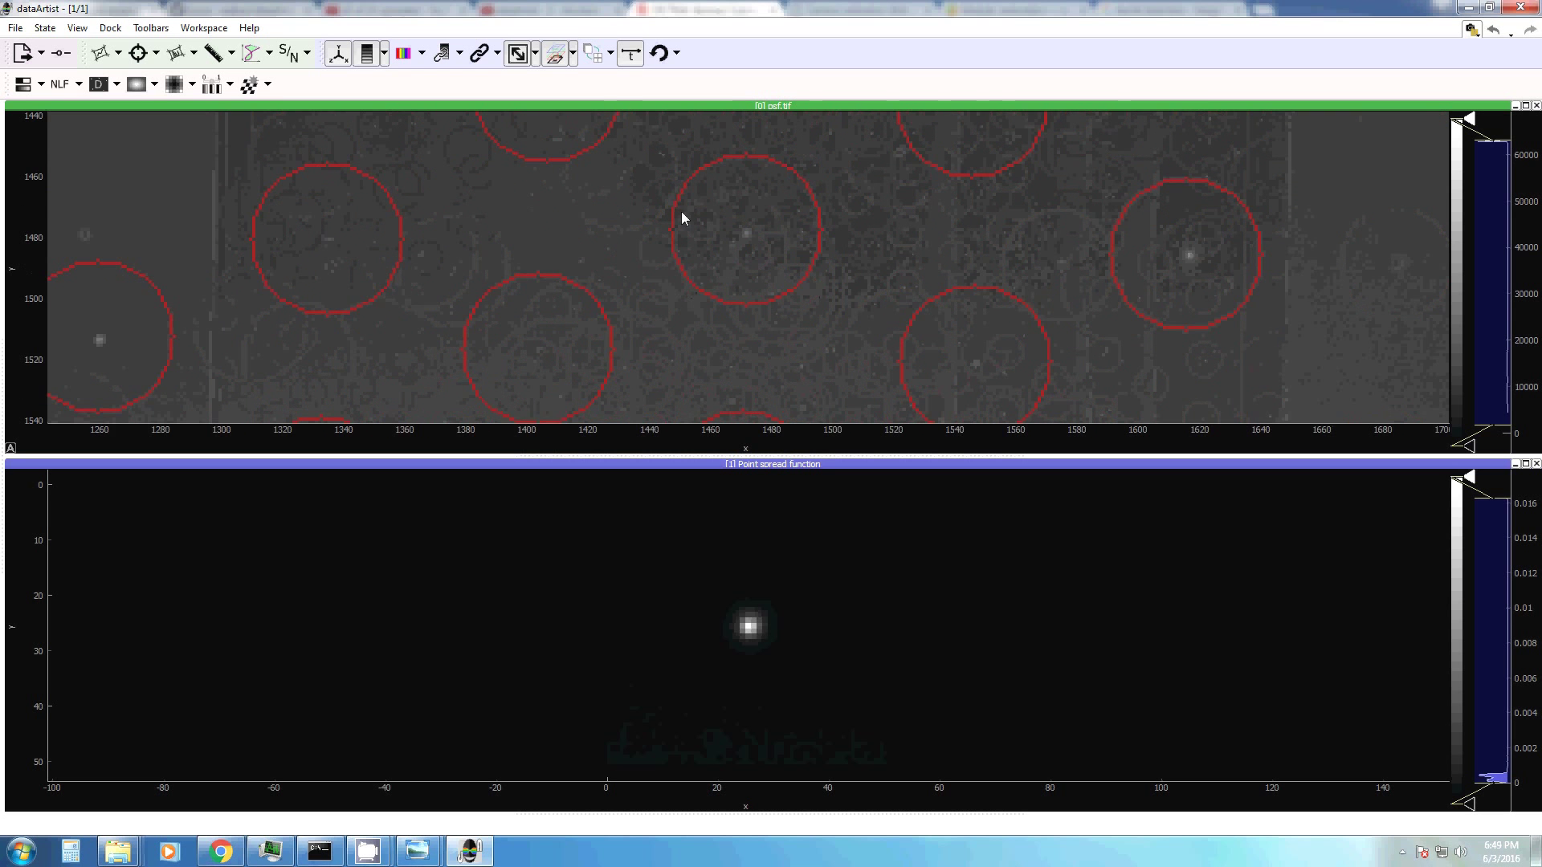
pyautogui.moveTo(316, 286); pyautogui.dragTo(509, 303)
pyautogui.scroll(-4, 498, 260)
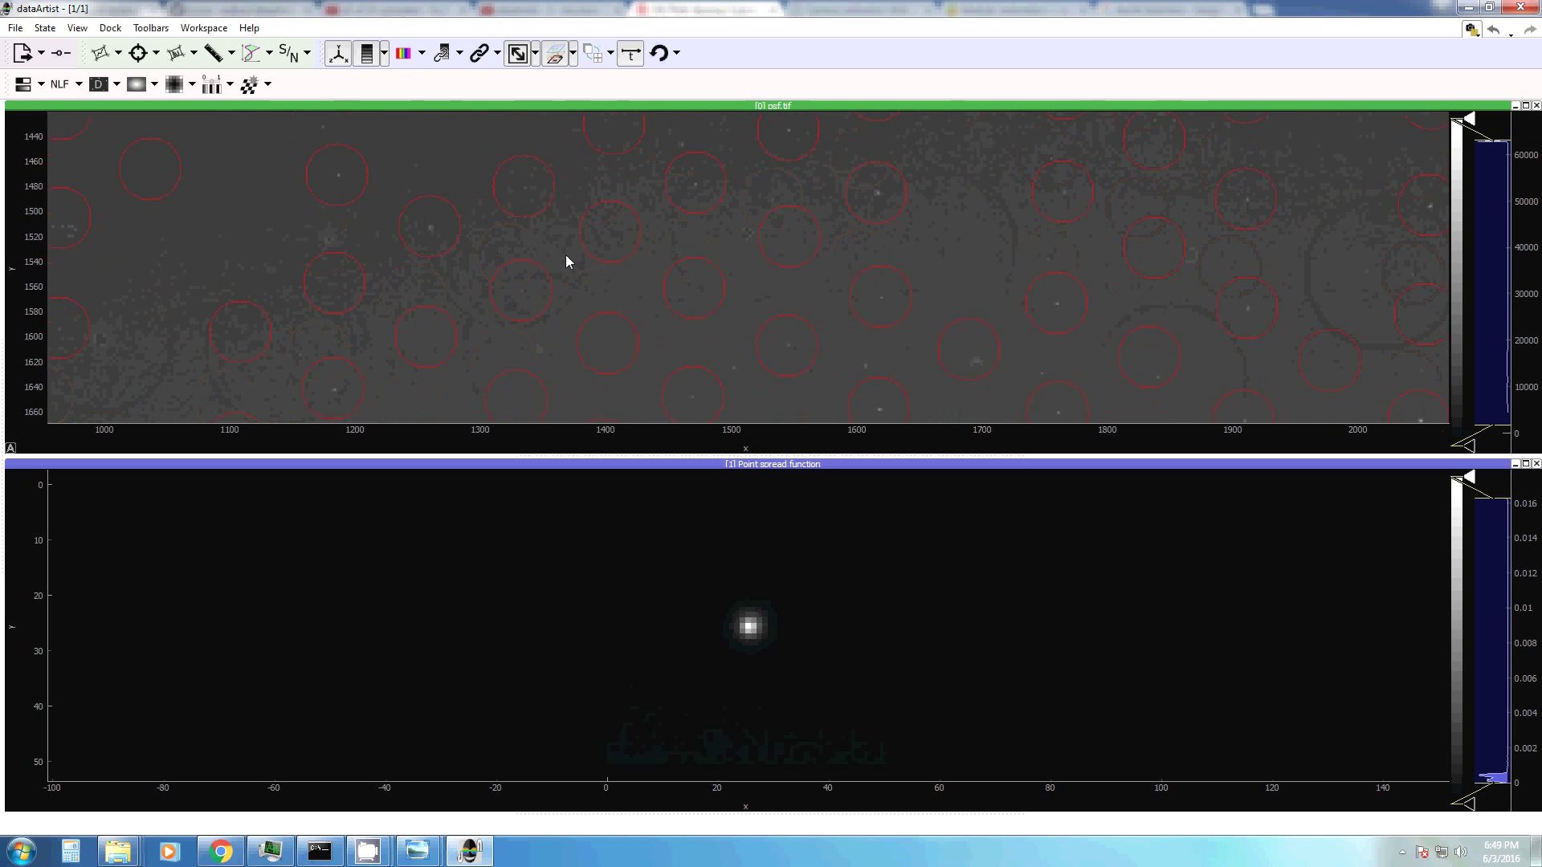
pyautogui.scroll(-4, 570, 253)
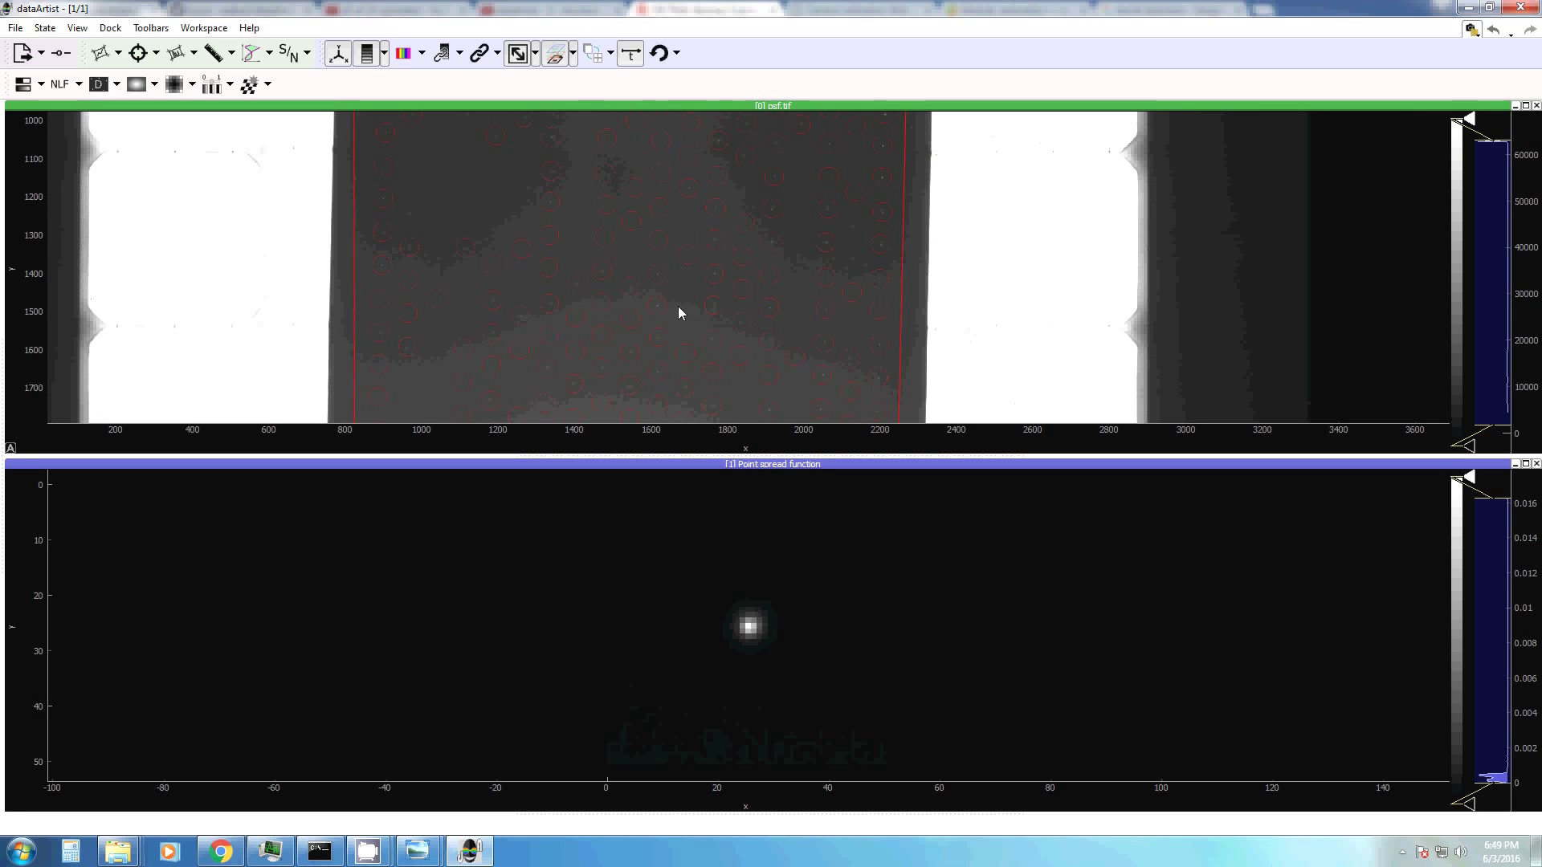
# Lower the upper display level of the point spread function image to about 0.001 and compare it with the pinhole image.
pyautogui.click(685, 587)
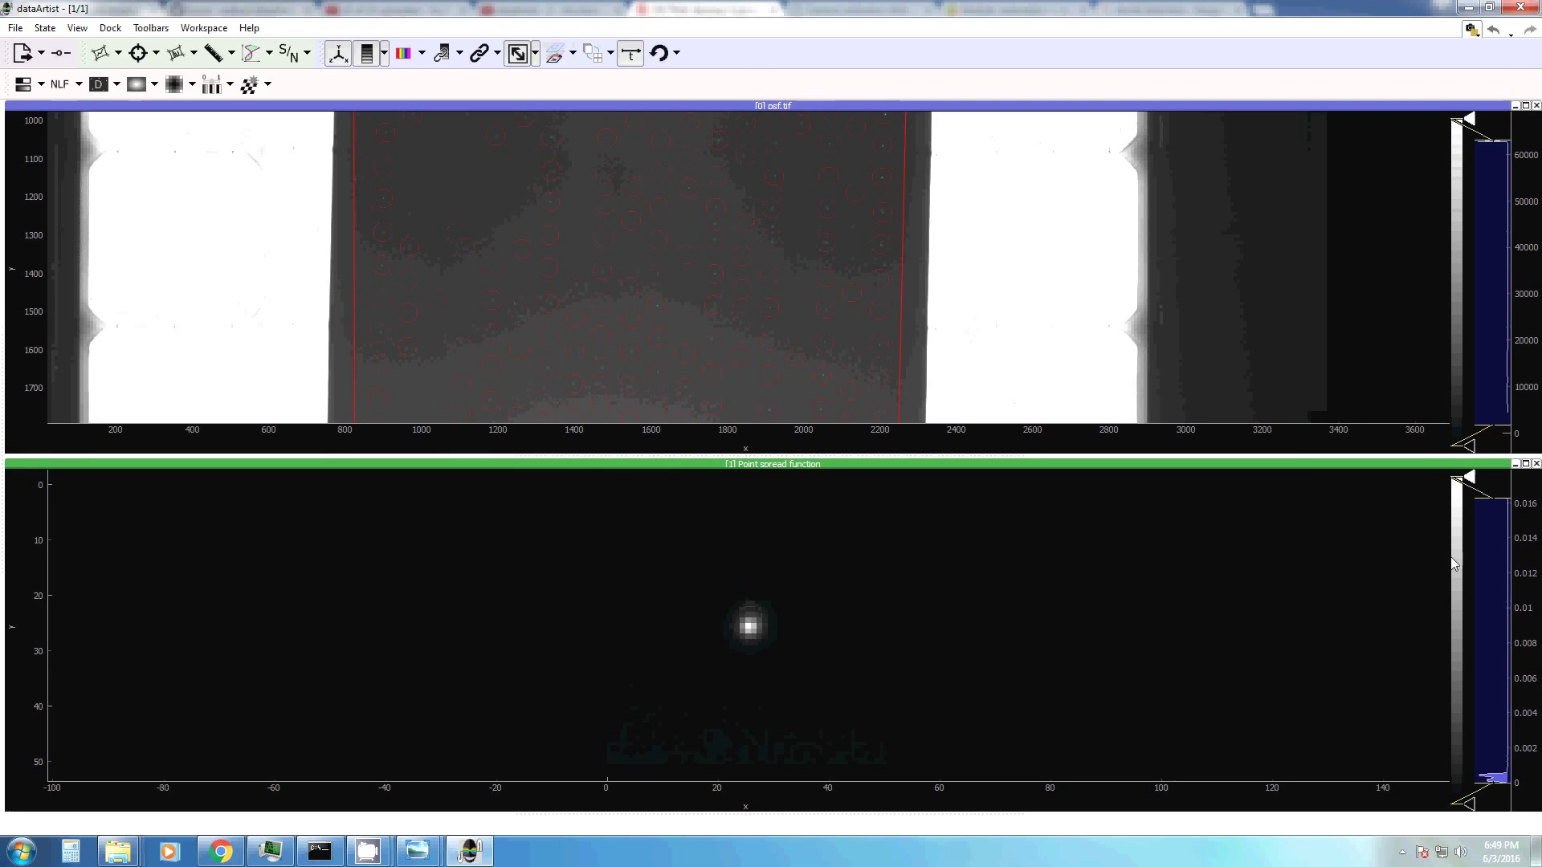
pyautogui.moveTo(1506, 499); pyautogui.dragTo(1507, 688)
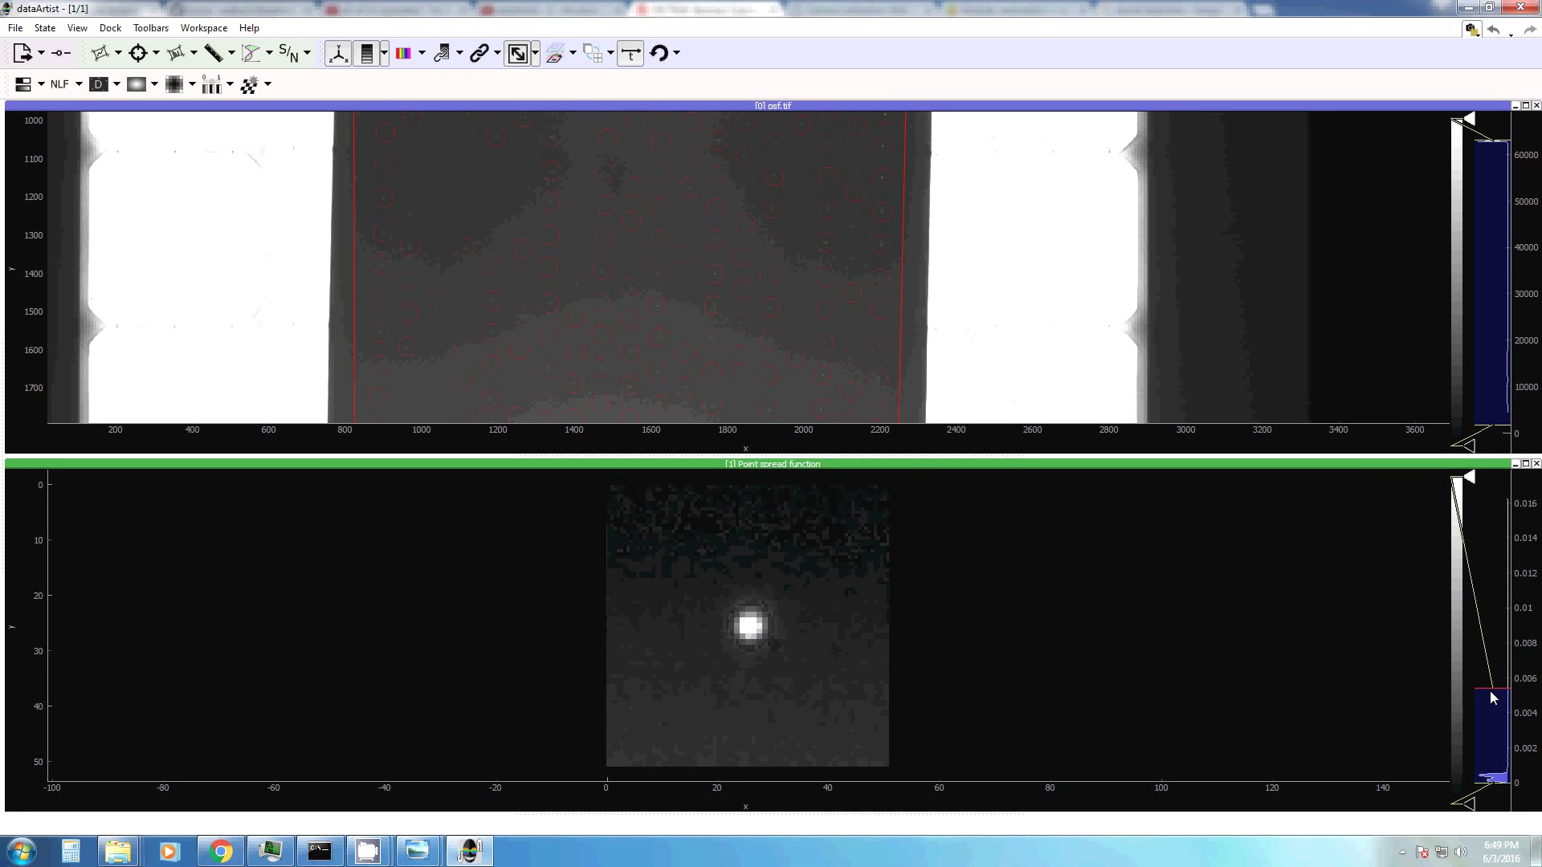
pyautogui.moveTo(1495, 689); pyautogui.dragTo(1504, 775)
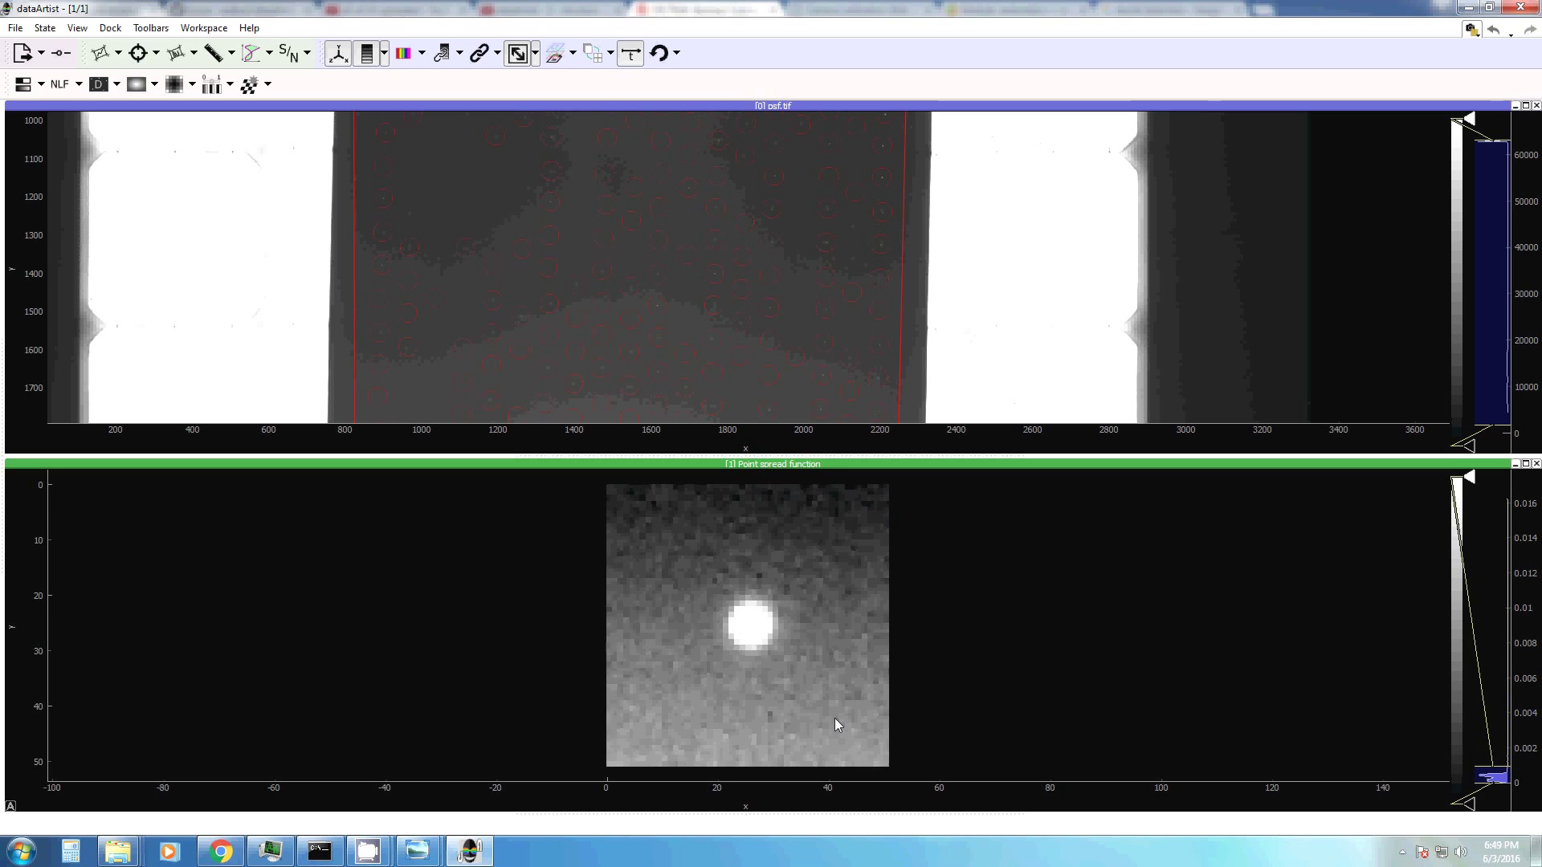
pyautogui.moveTo(854, 631); pyautogui.dragTo(872, 599)
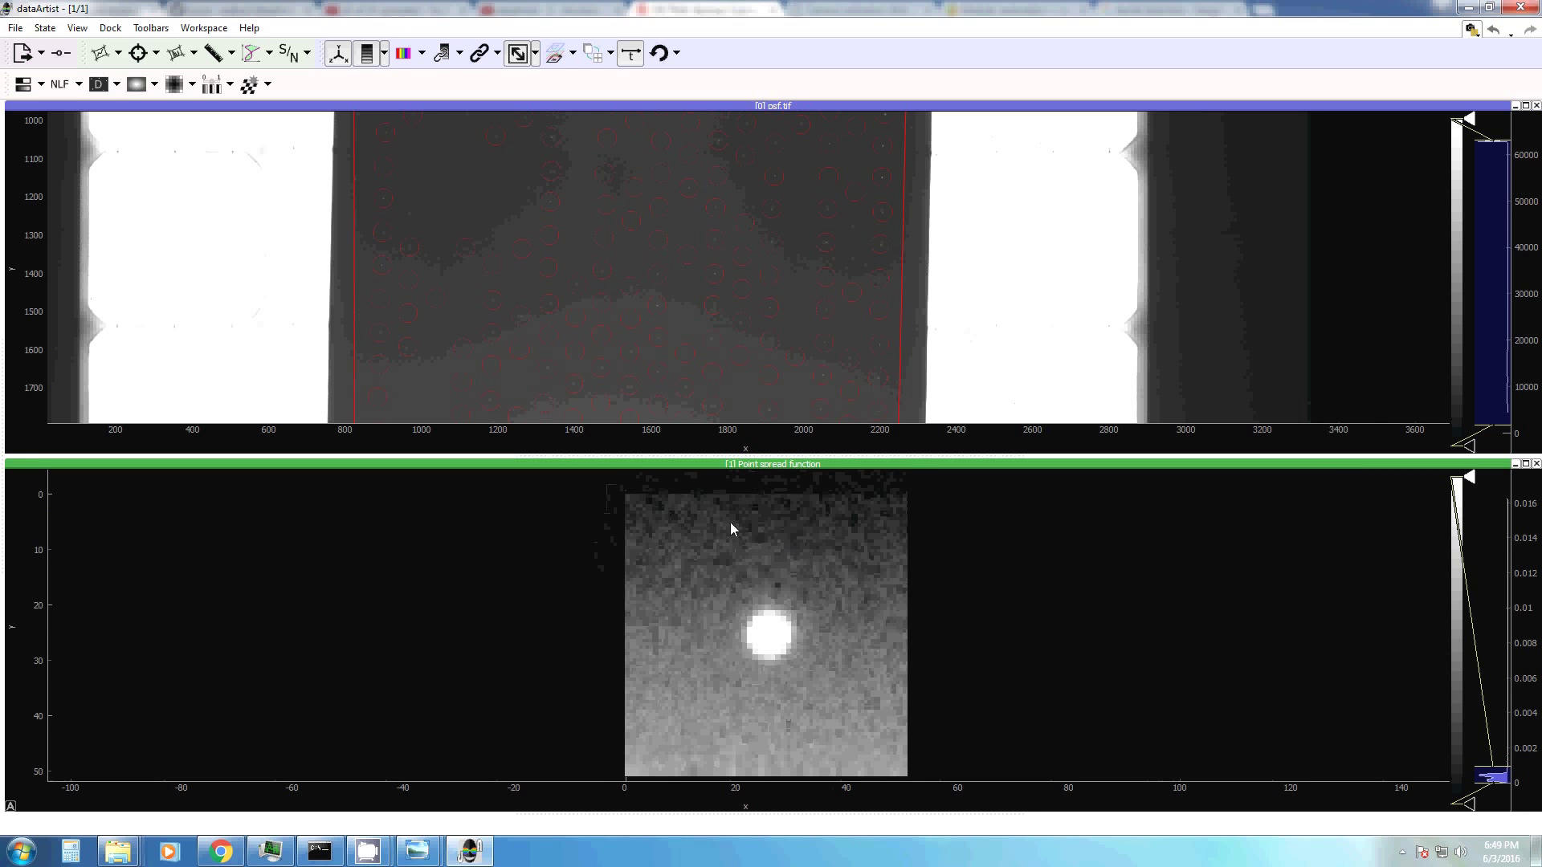
pyautogui.scroll(-3, 946, 279)
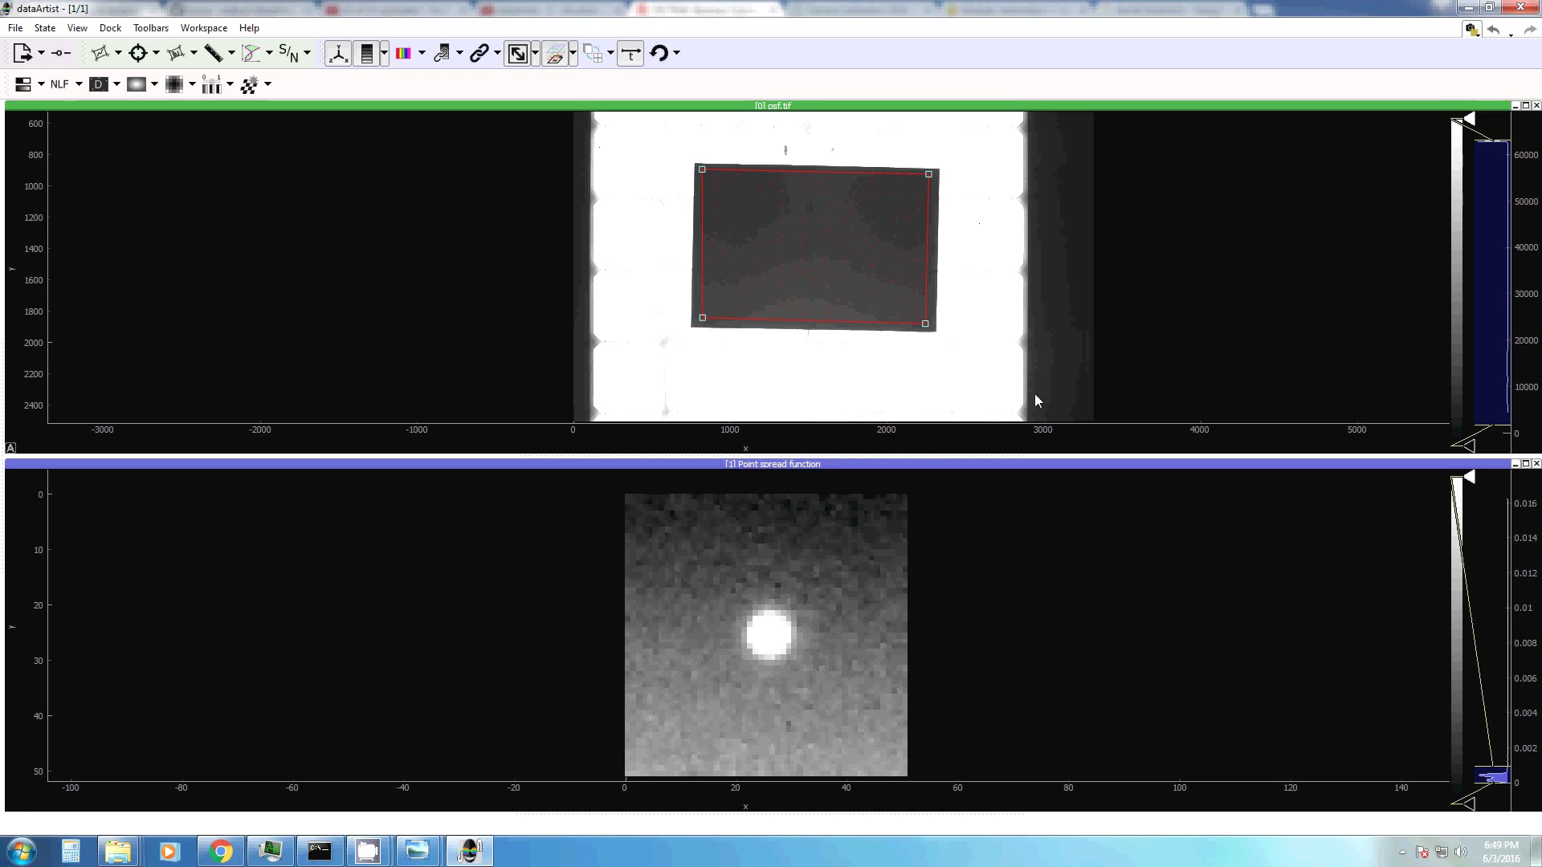
pyautogui.moveTo(1030, 361); pyautogui.dragTo(1021, 364)
pyautogui.scroll(2, 991, 334)
pyautogui.moveTo(974, 241); pyautogui.dragTo(1019, 258)
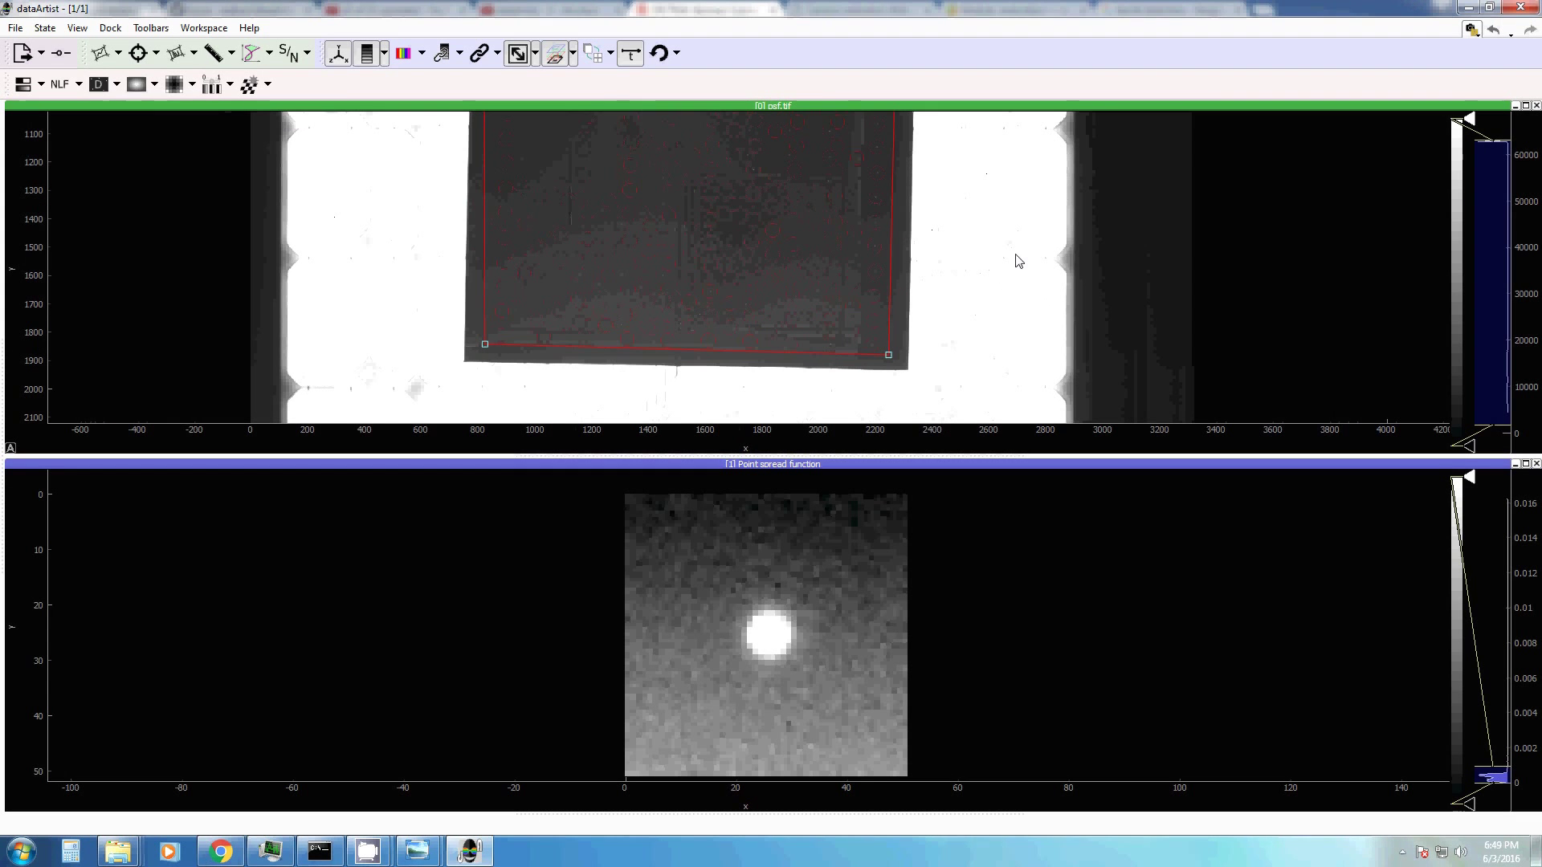
# Lower the point spread function display's upper level to about 0.001 and turn off autoLevels for its colorbar.
pyautogui.click(898, 613)
pyautogui.click(383, 52)
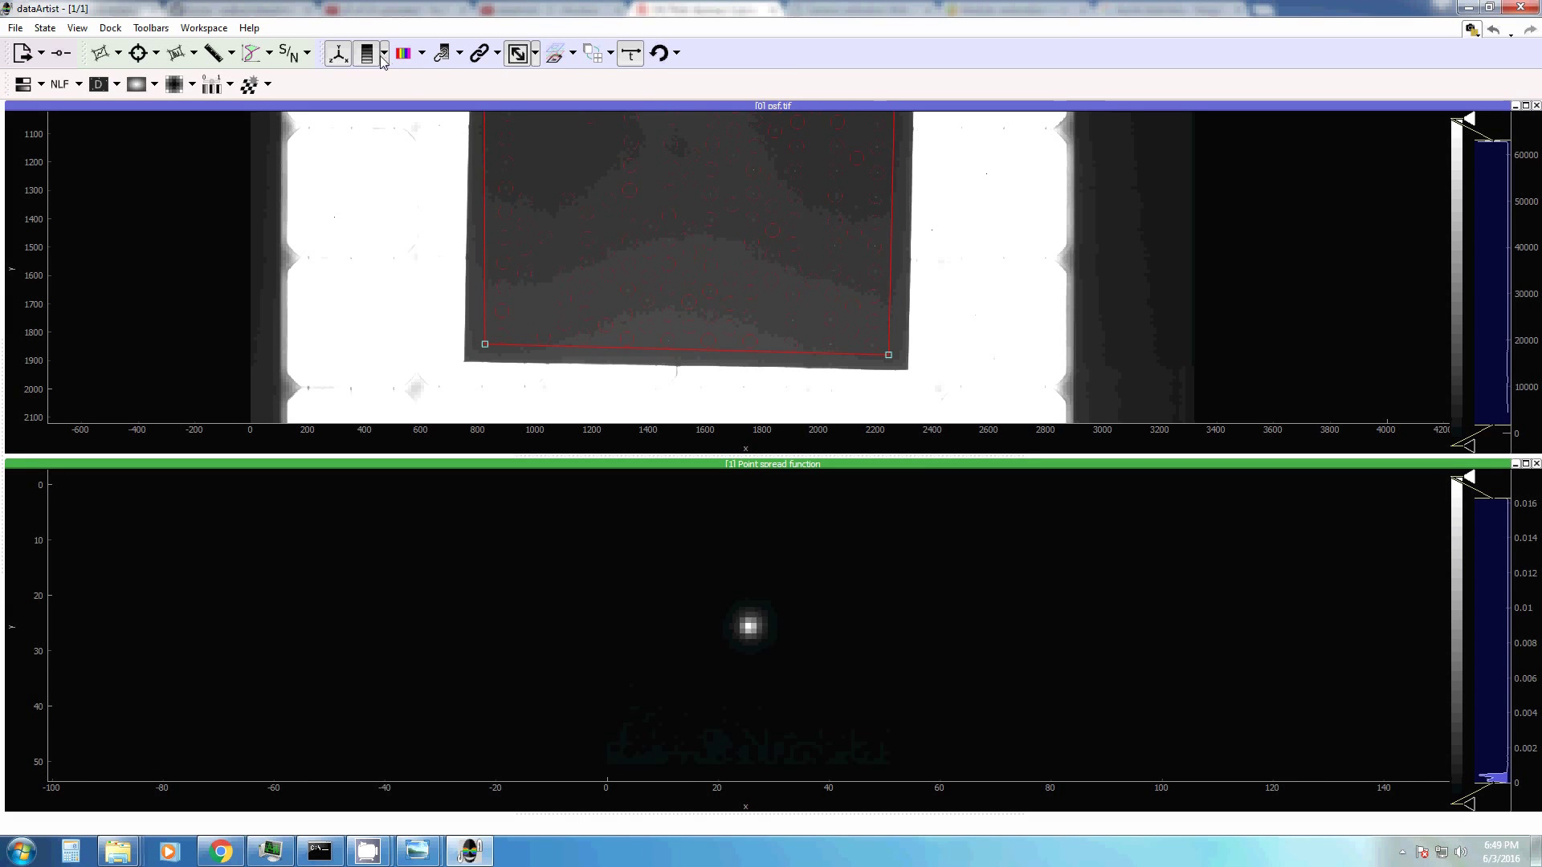
pyautogui.click(383, 54)
pyautogui.click(751, 503)
pyautogui.moveTo(1501, 499); pyautogui.dragTo(1515, 761)
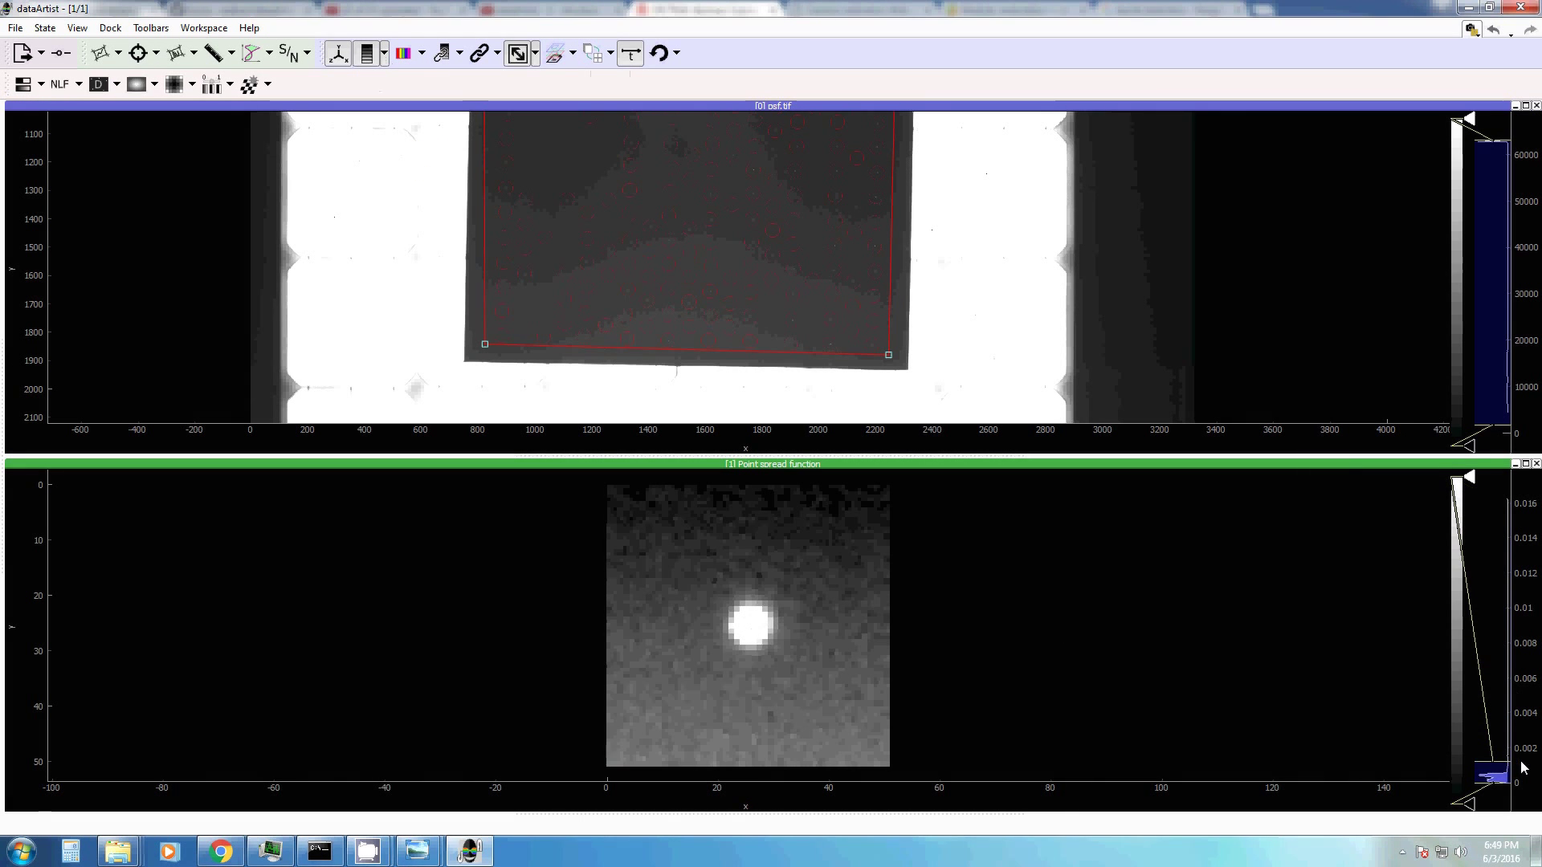
pyautogui.click(385, 53)
pyautogui.click(472, 126)
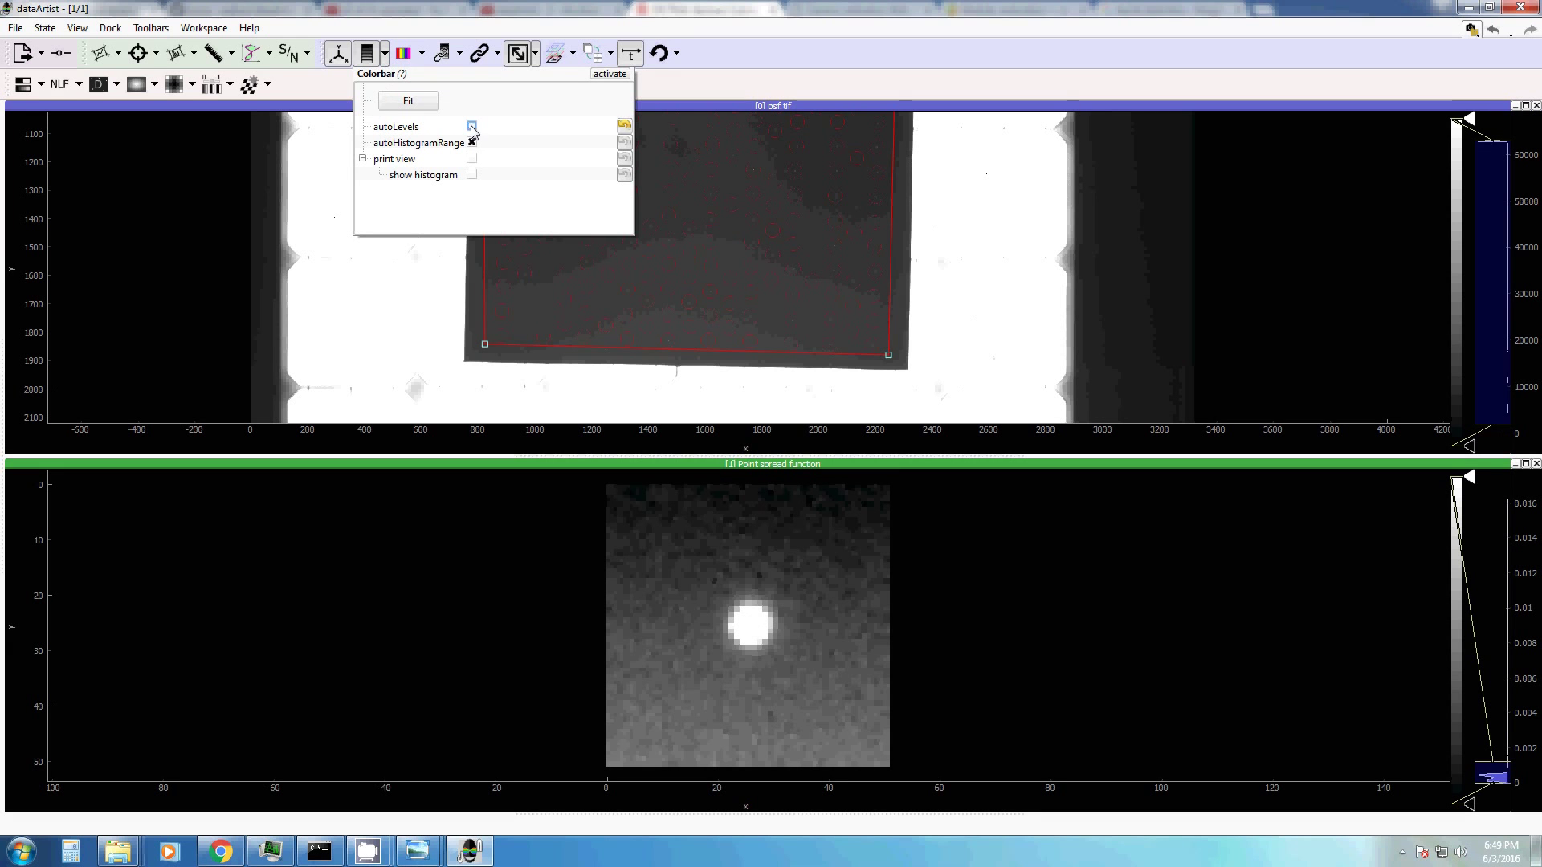
pyautogui.click(412, 254)
pyautogui.moveTo(412, 254); pyautogui.dragTo(399, 310)
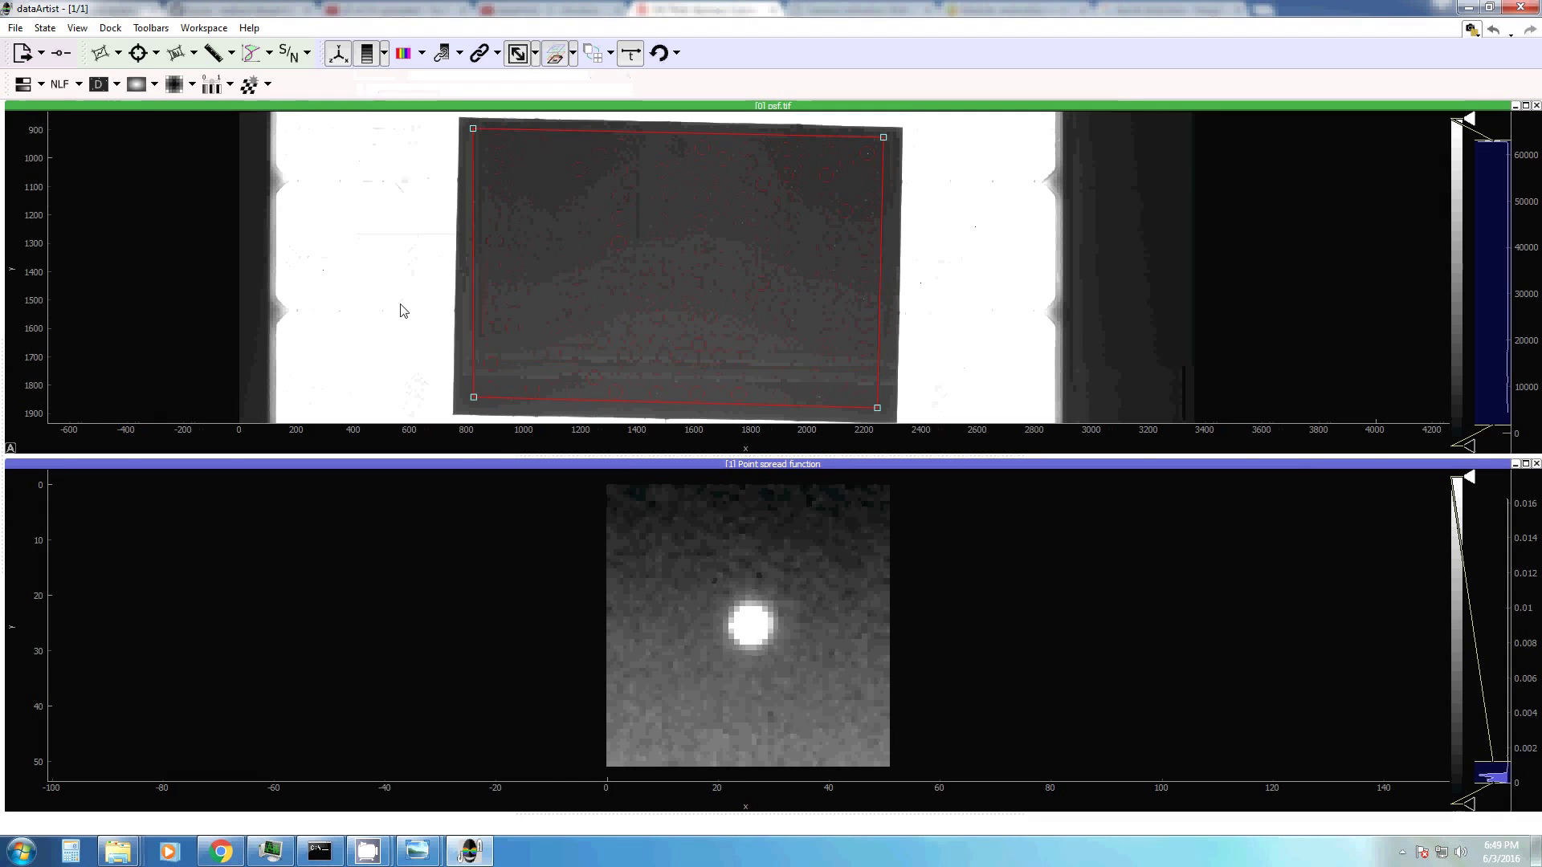
# Set the point spread function's low value filter to 0.046 and raise its upper display level to about 0.1.
pyautogui.click(230, 87)
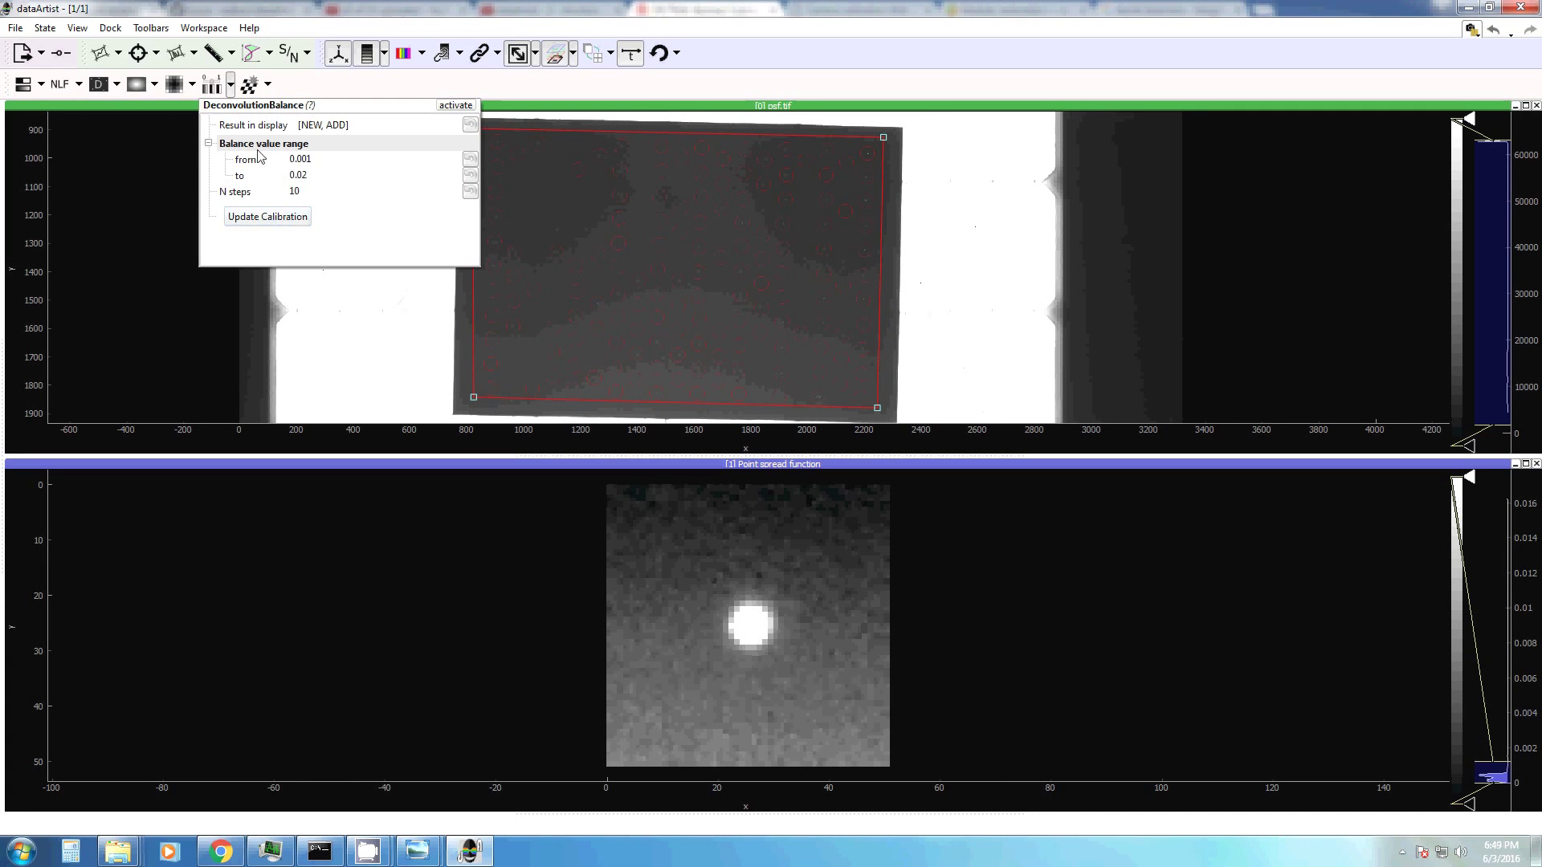
pyautogui.click(230, 87)
pyautogui.click(193, 84)
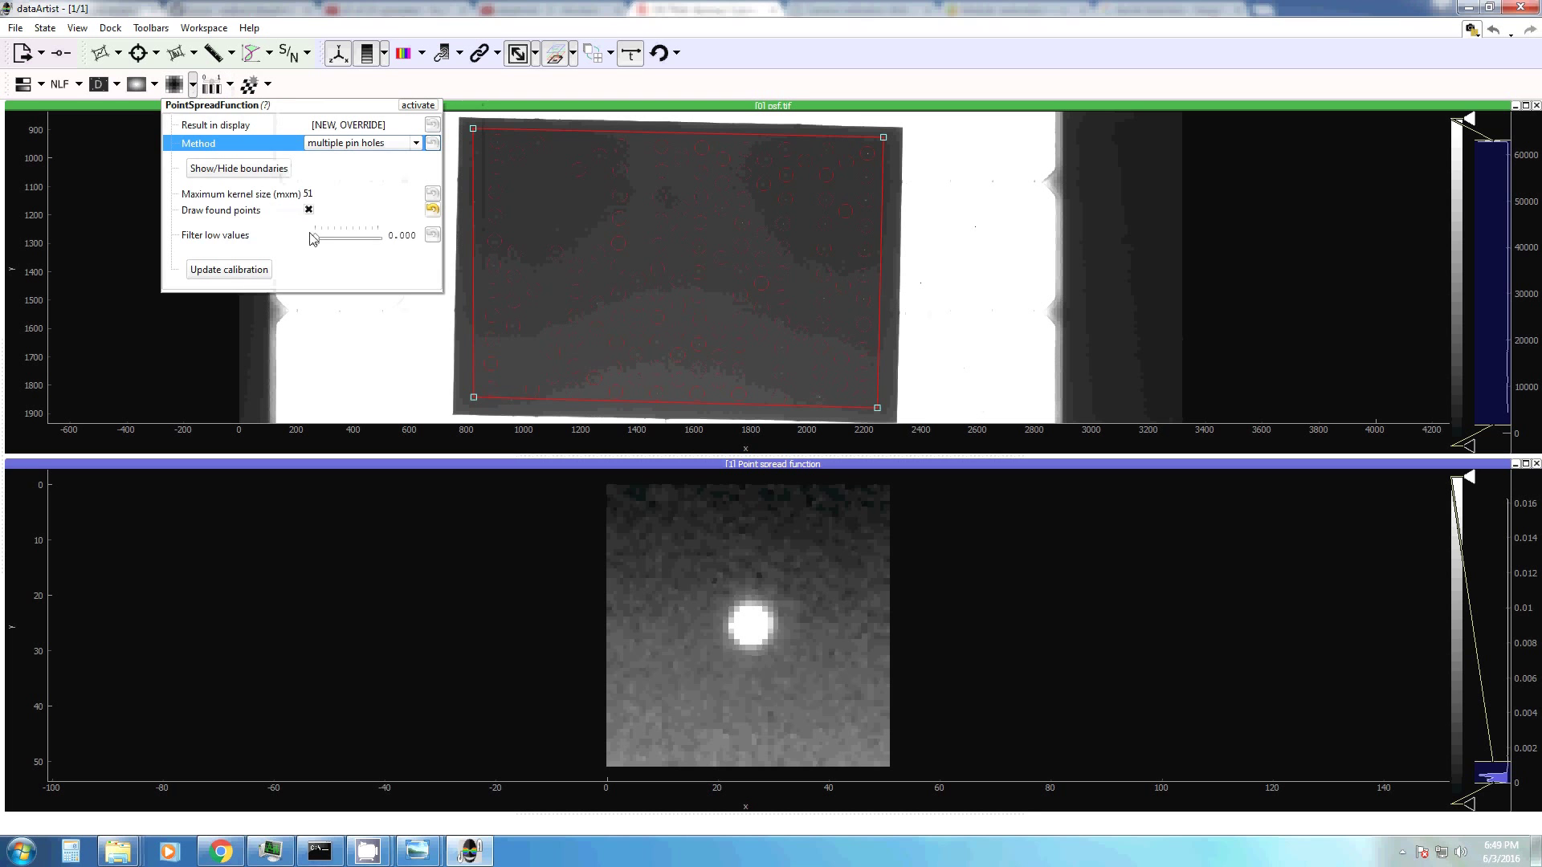
pyautogui.moveTo(315, 241); pyautogui.dragTo(332, 246)
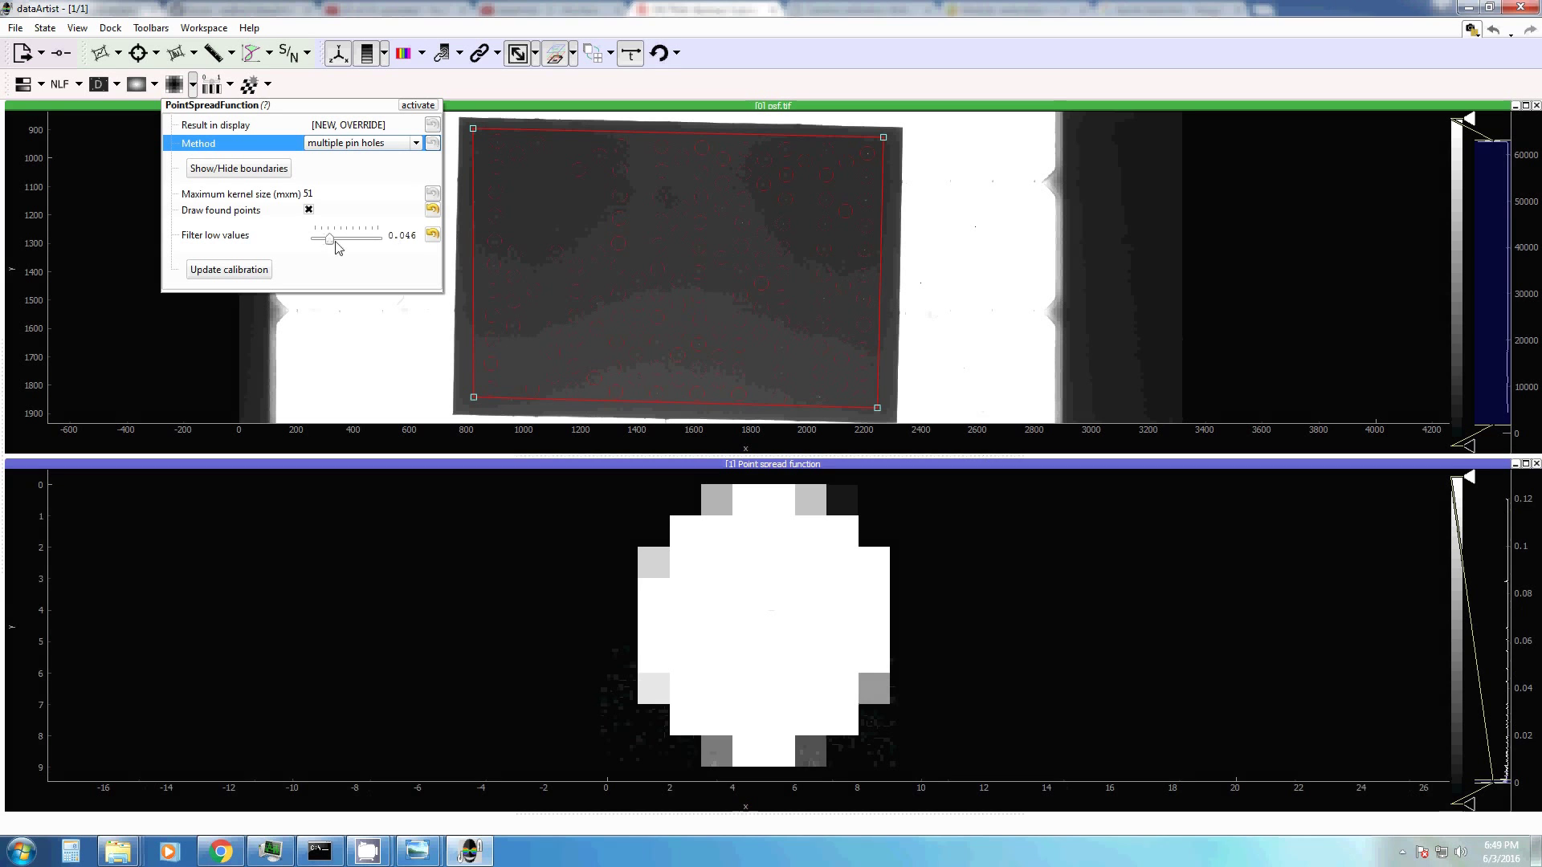
pyautogui.moveTo(337, 249); pyautogui.dragTo(331, 248)
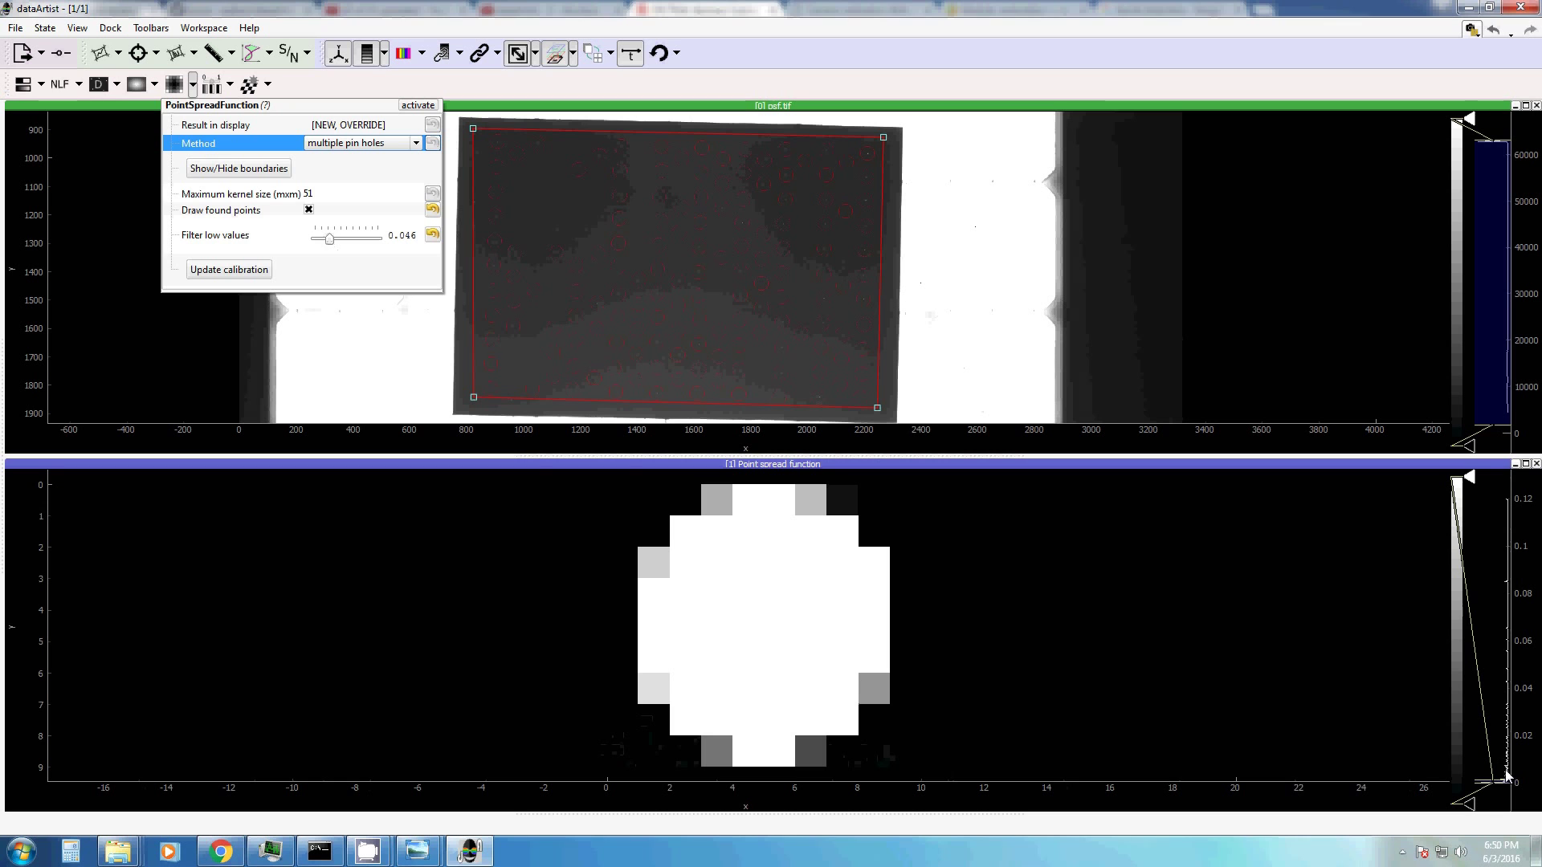
pyautogui.moveTo(1487, 783); pyautogui.dragTo(1485, 546)
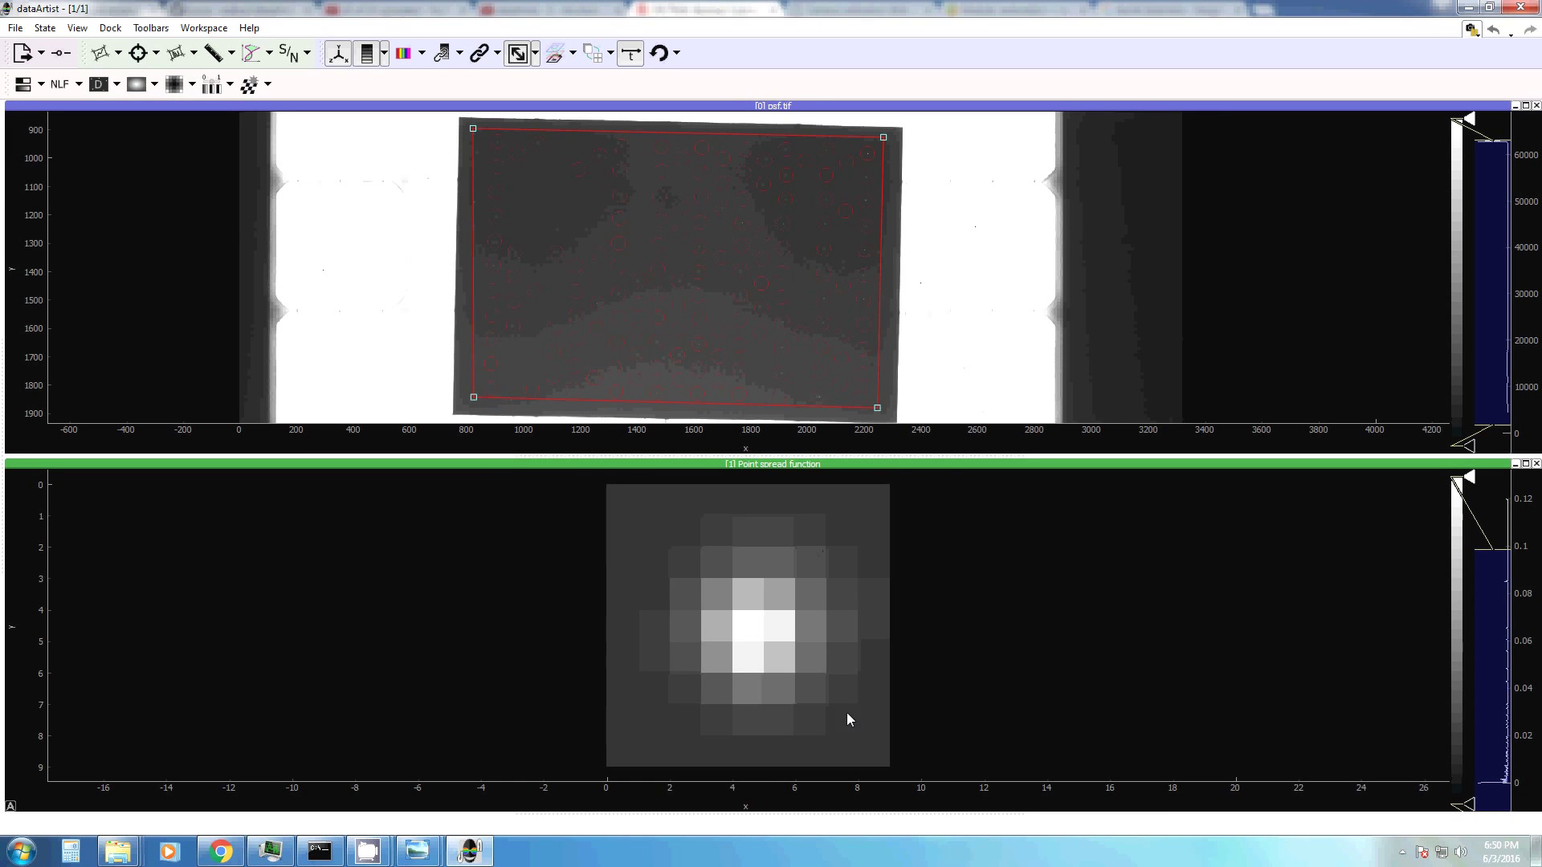
pyautogui.moveTo(699, 598); pyautogui.dragTo(670, 589)
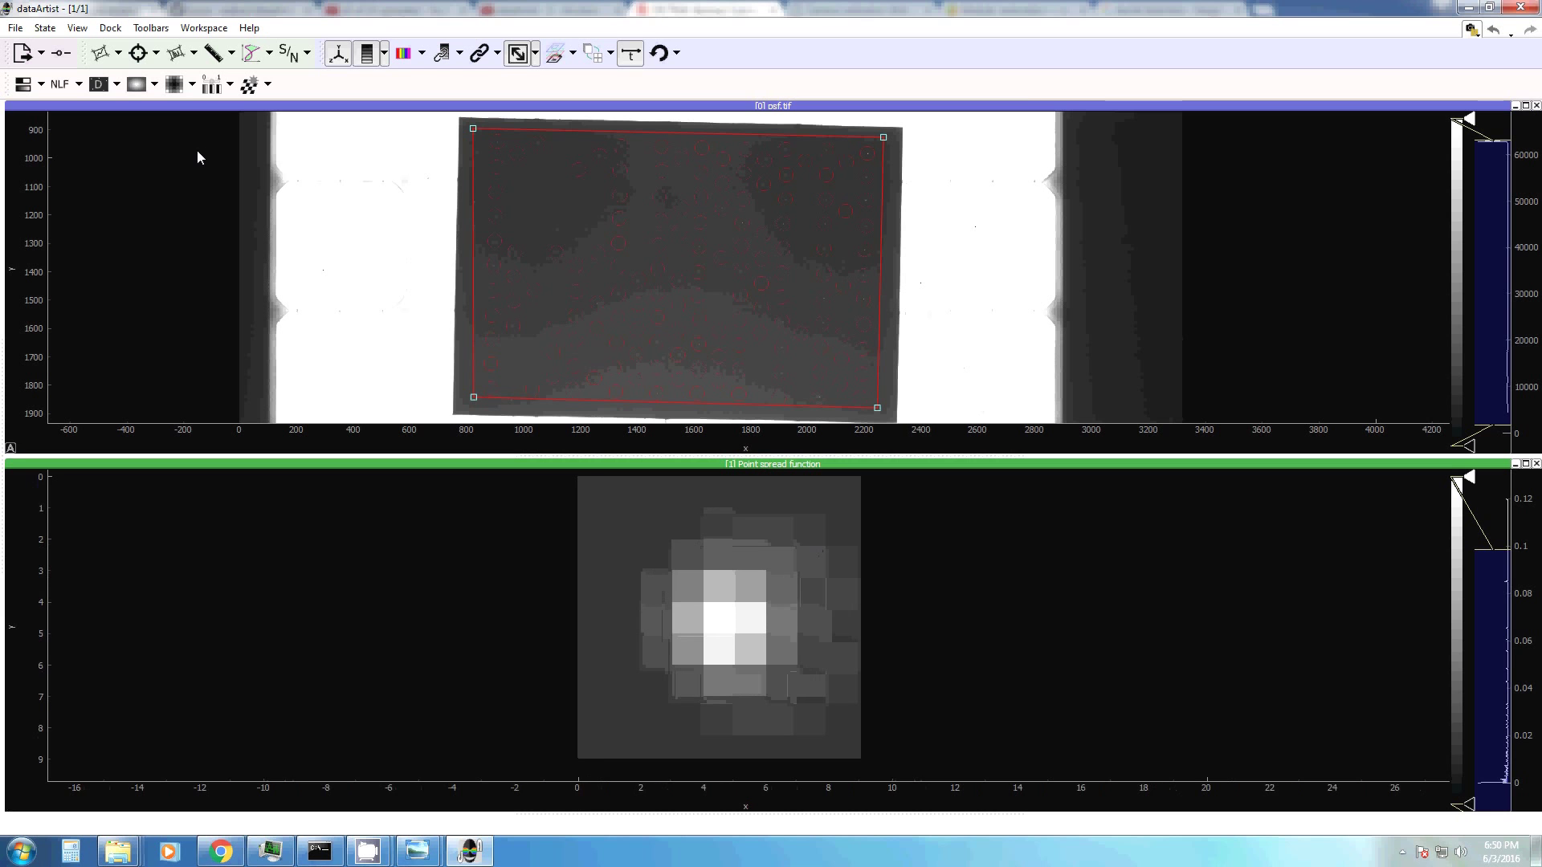
# Update the calibration with the point spread function dated 03 Jun 16, using the info "bad calibration" and light spectrum IR.
pyautogui.click(193, 84)
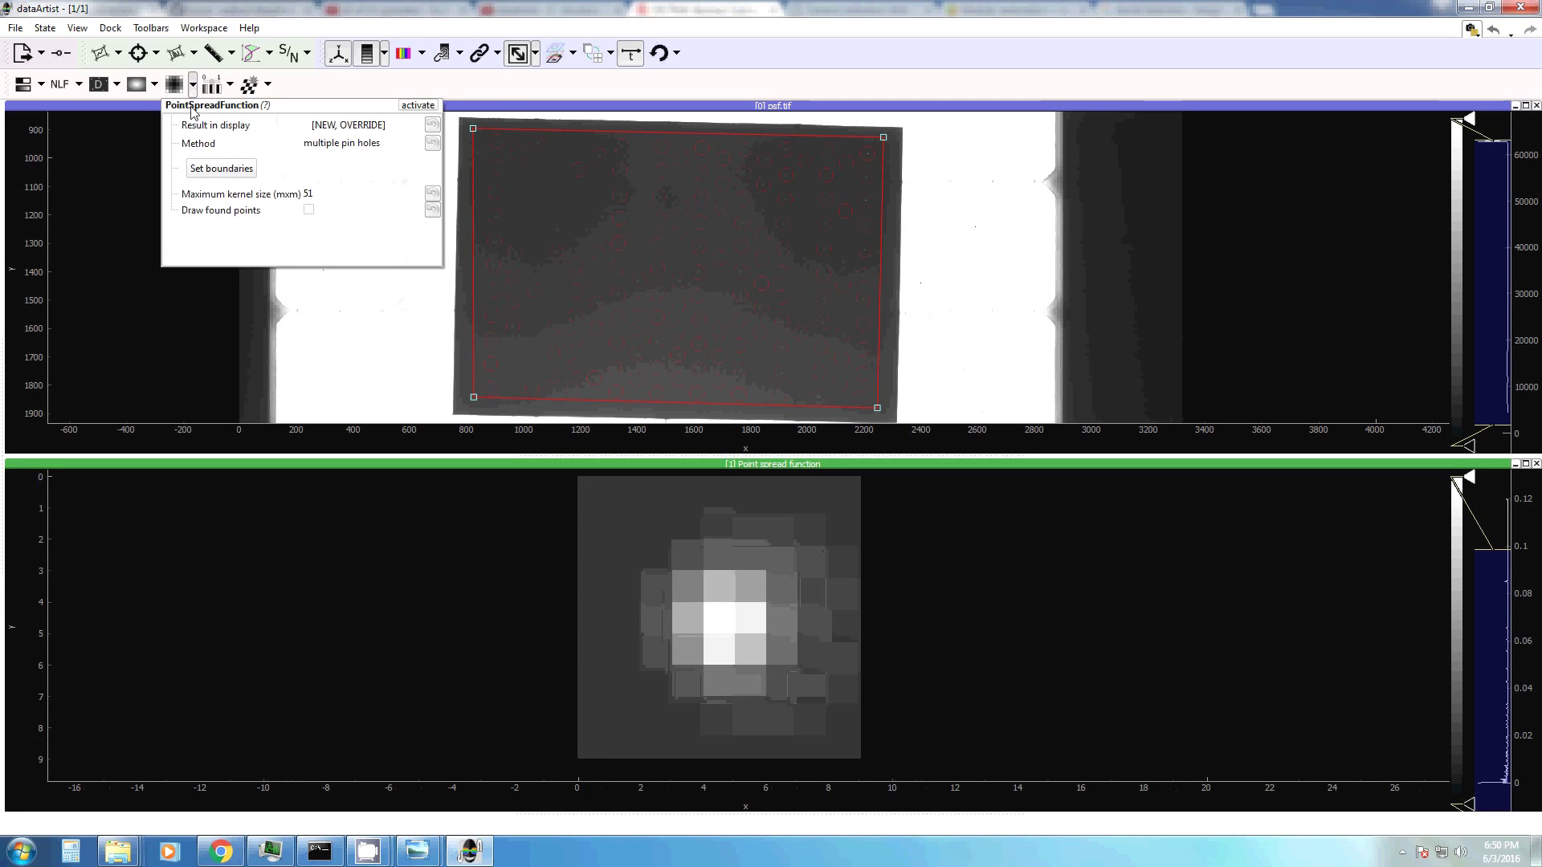
pyautogui.click(968, 177)
pyautogui.click(192, 87)
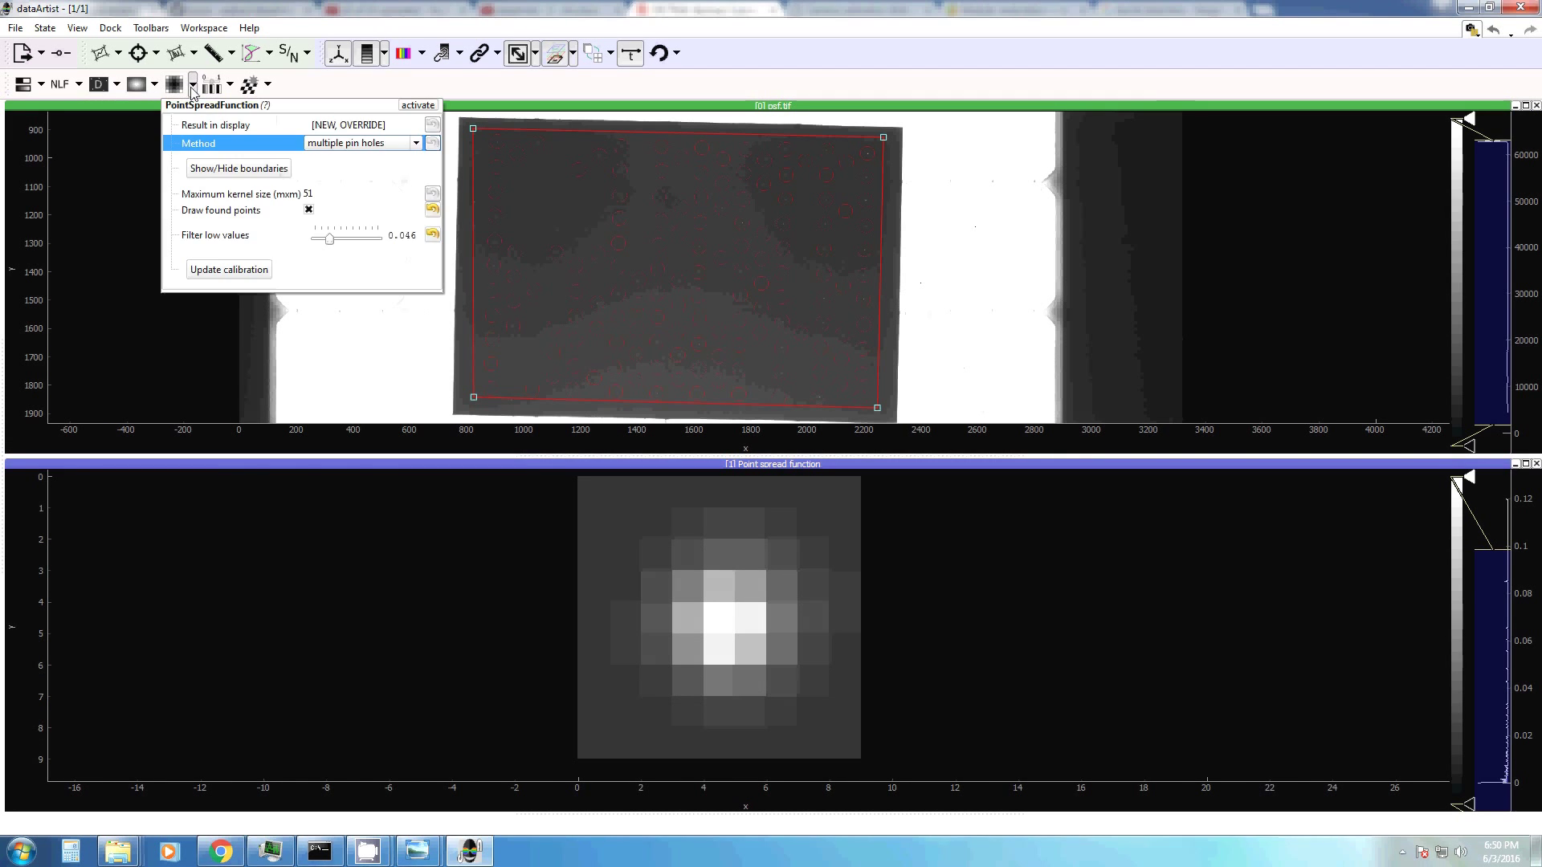
pyautogui.click(217, 267)
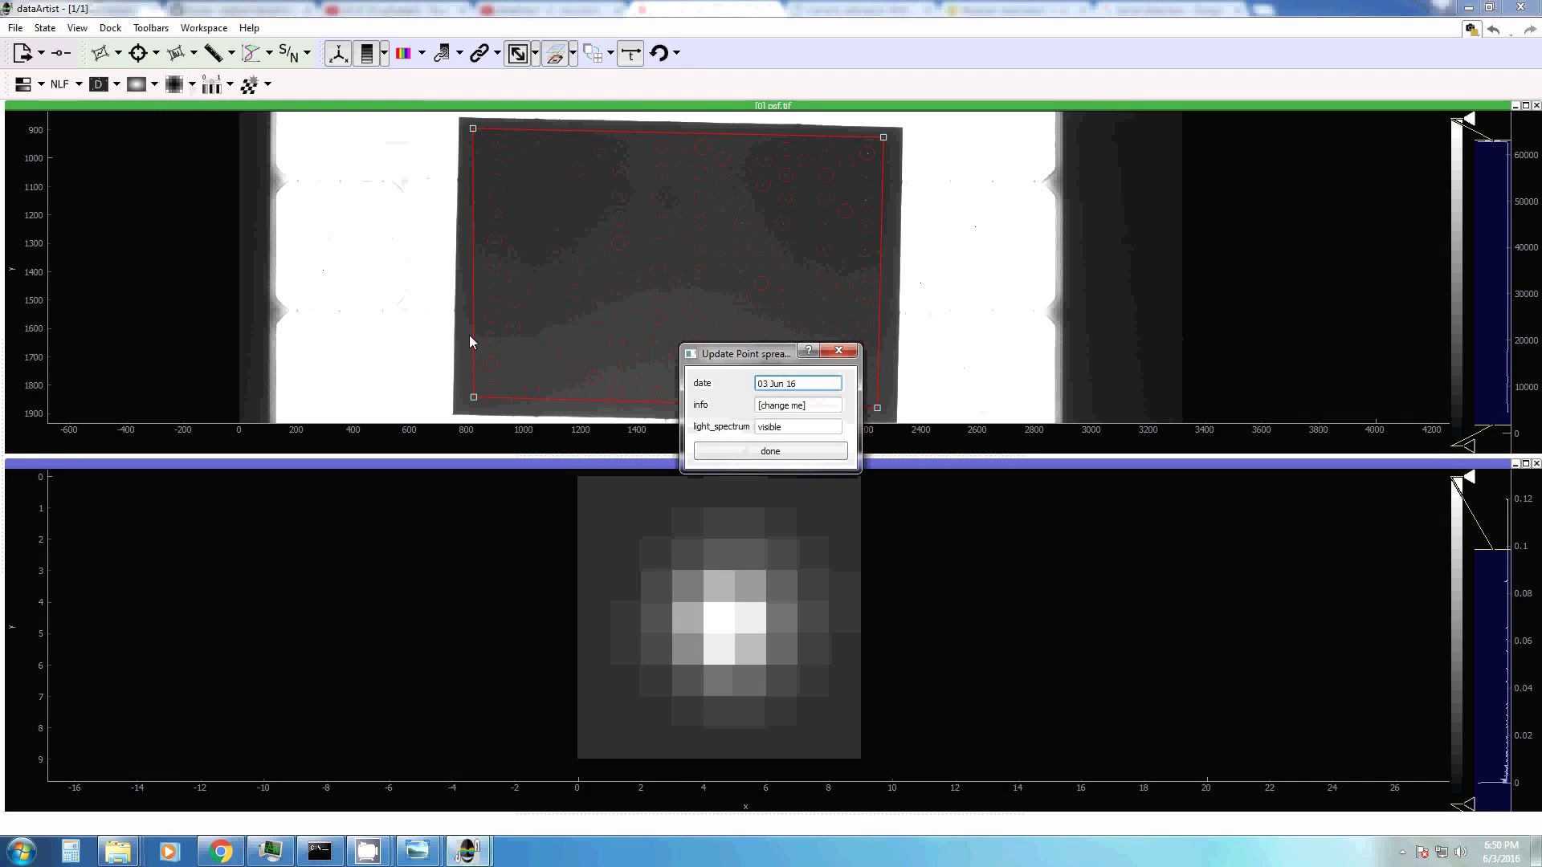
pyautogui.press('Tab')
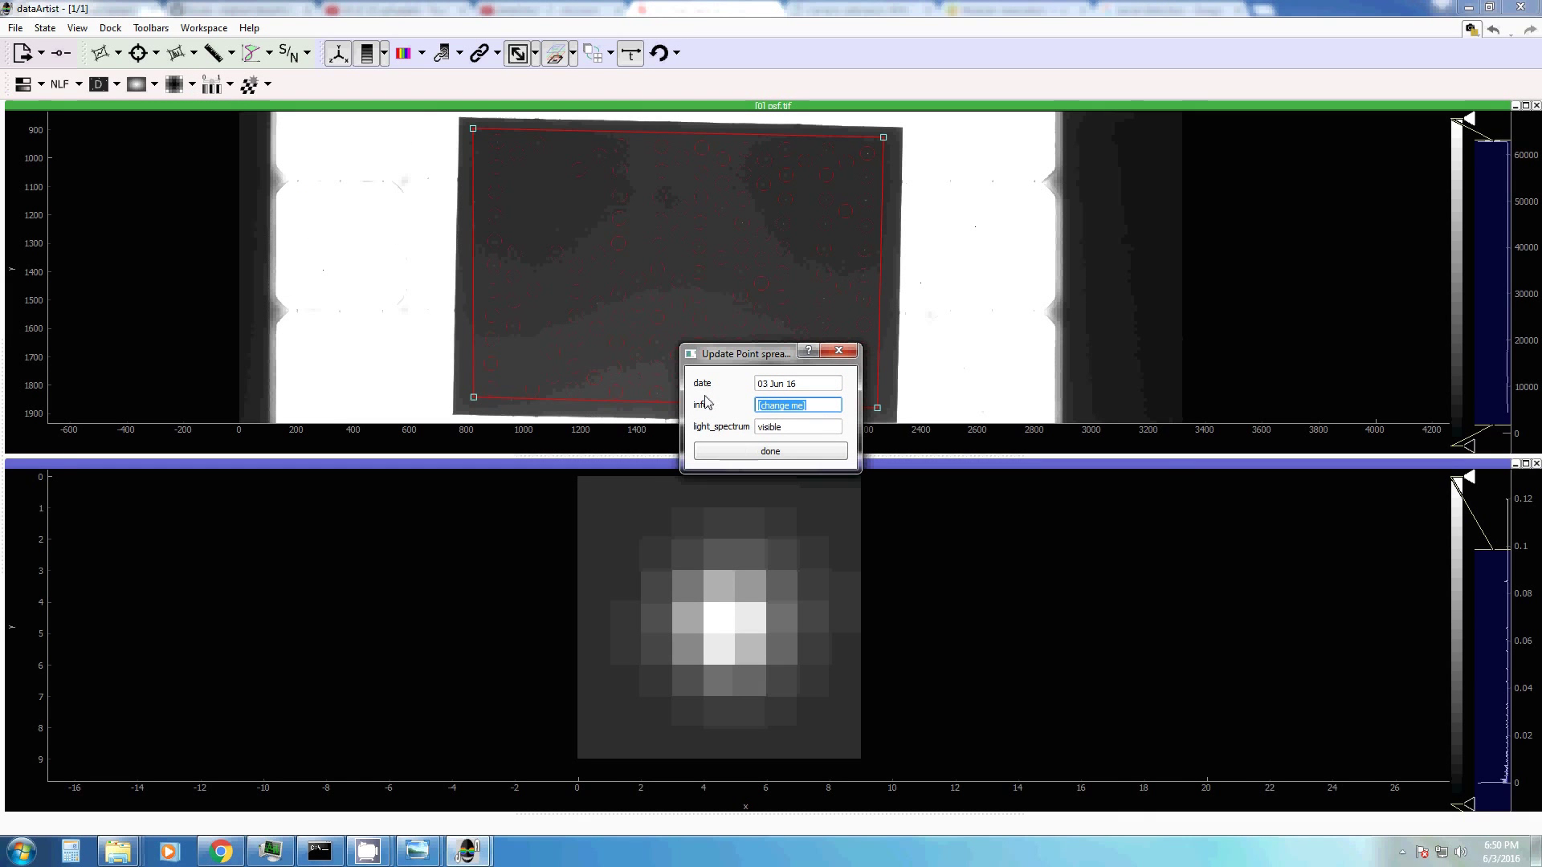
pyautogui.write('bad calibration')
pyautogui.press('Tab')
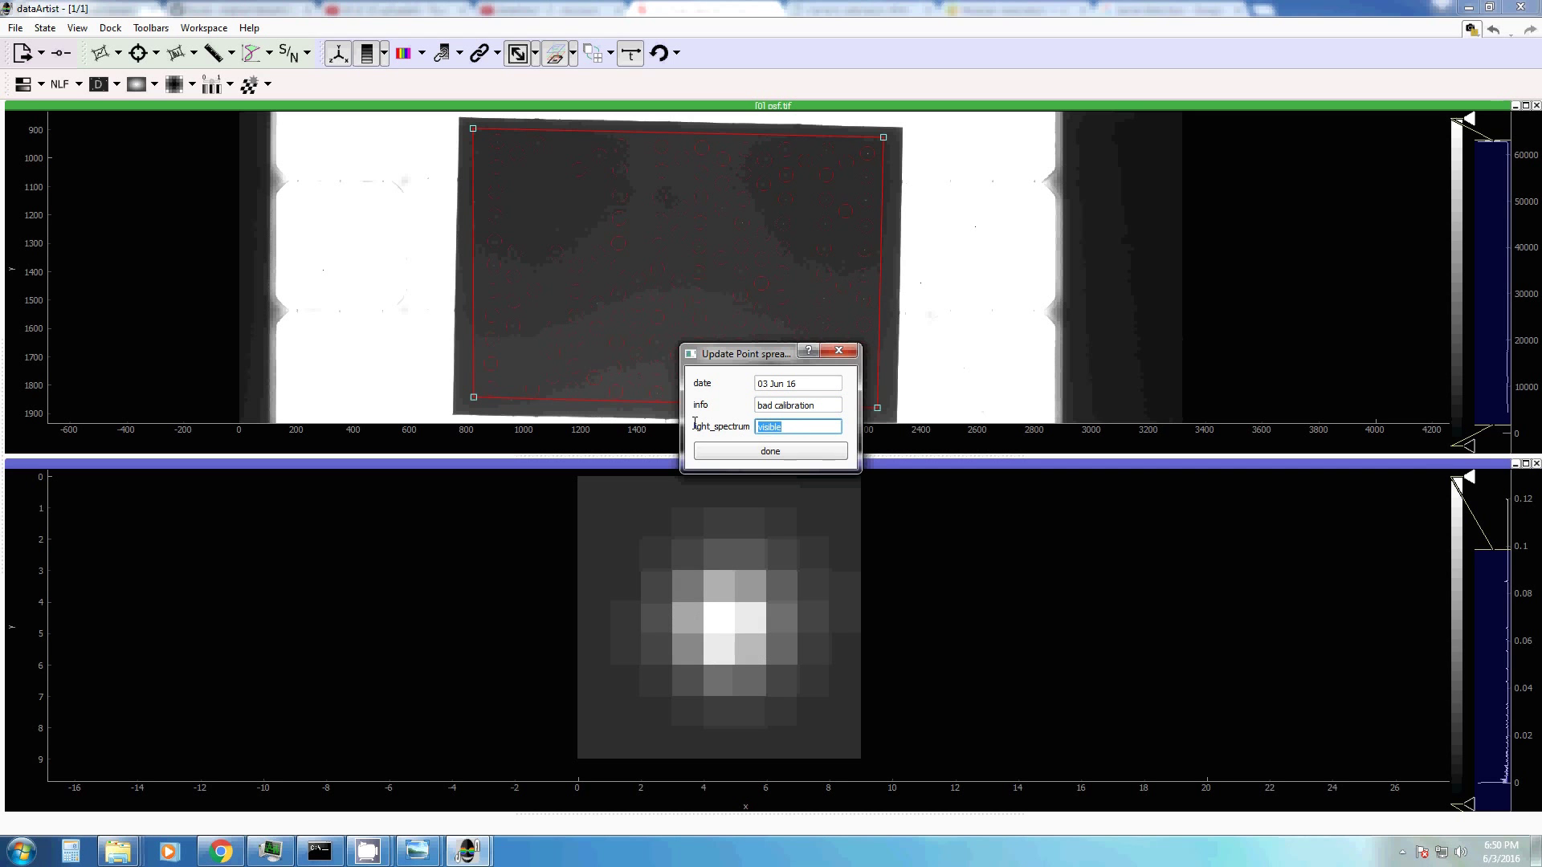
pyautogui.write('IR')
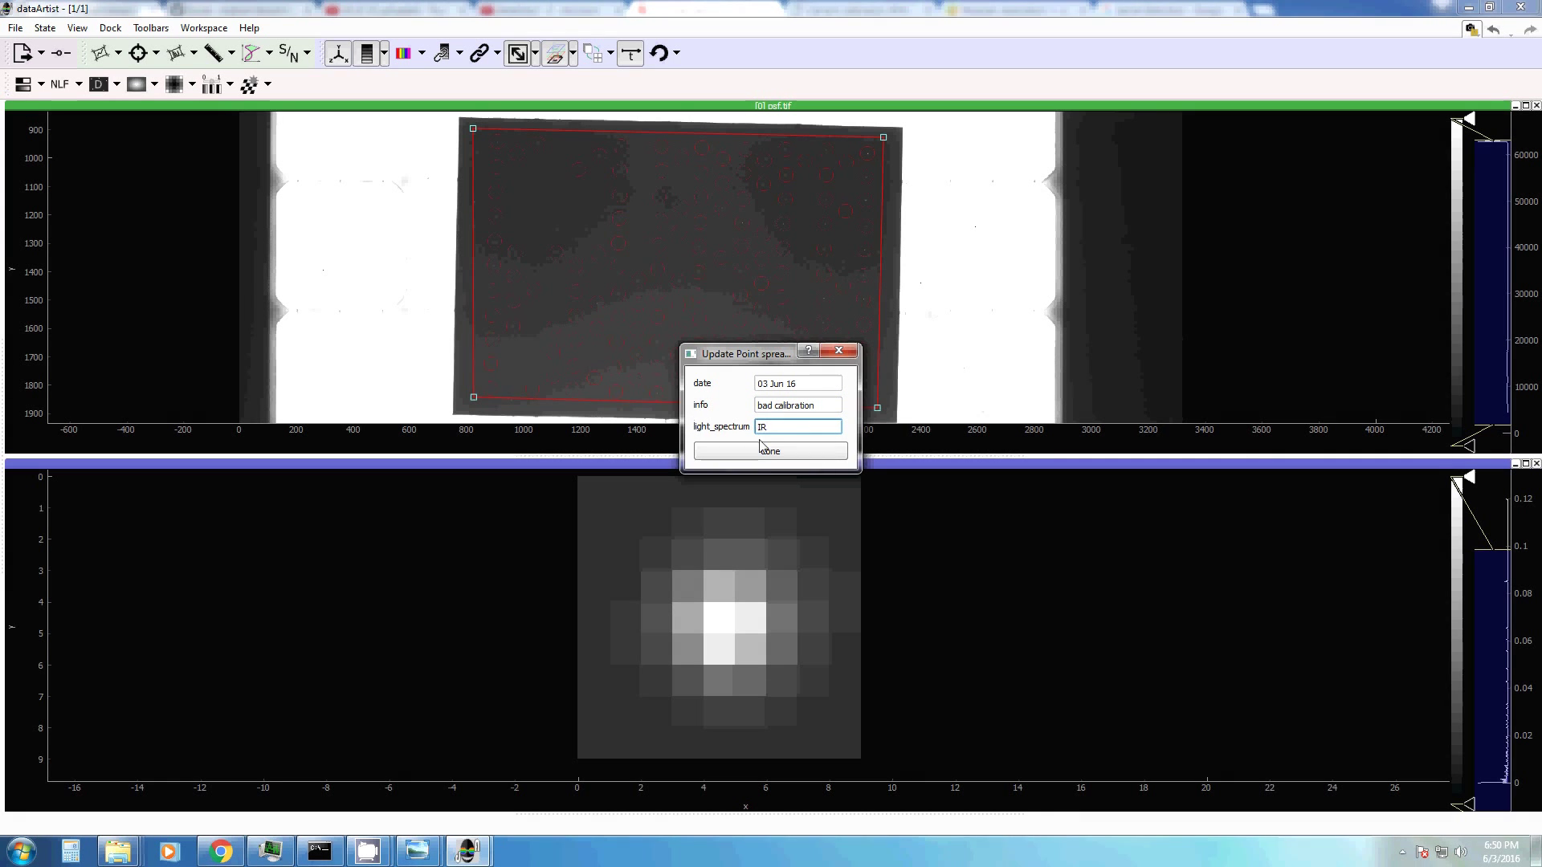
pyautogui.click(762, 448)
# Check the psf entry's date and info in the myCamera calibration file.
pyautogui.click(1471, 29)
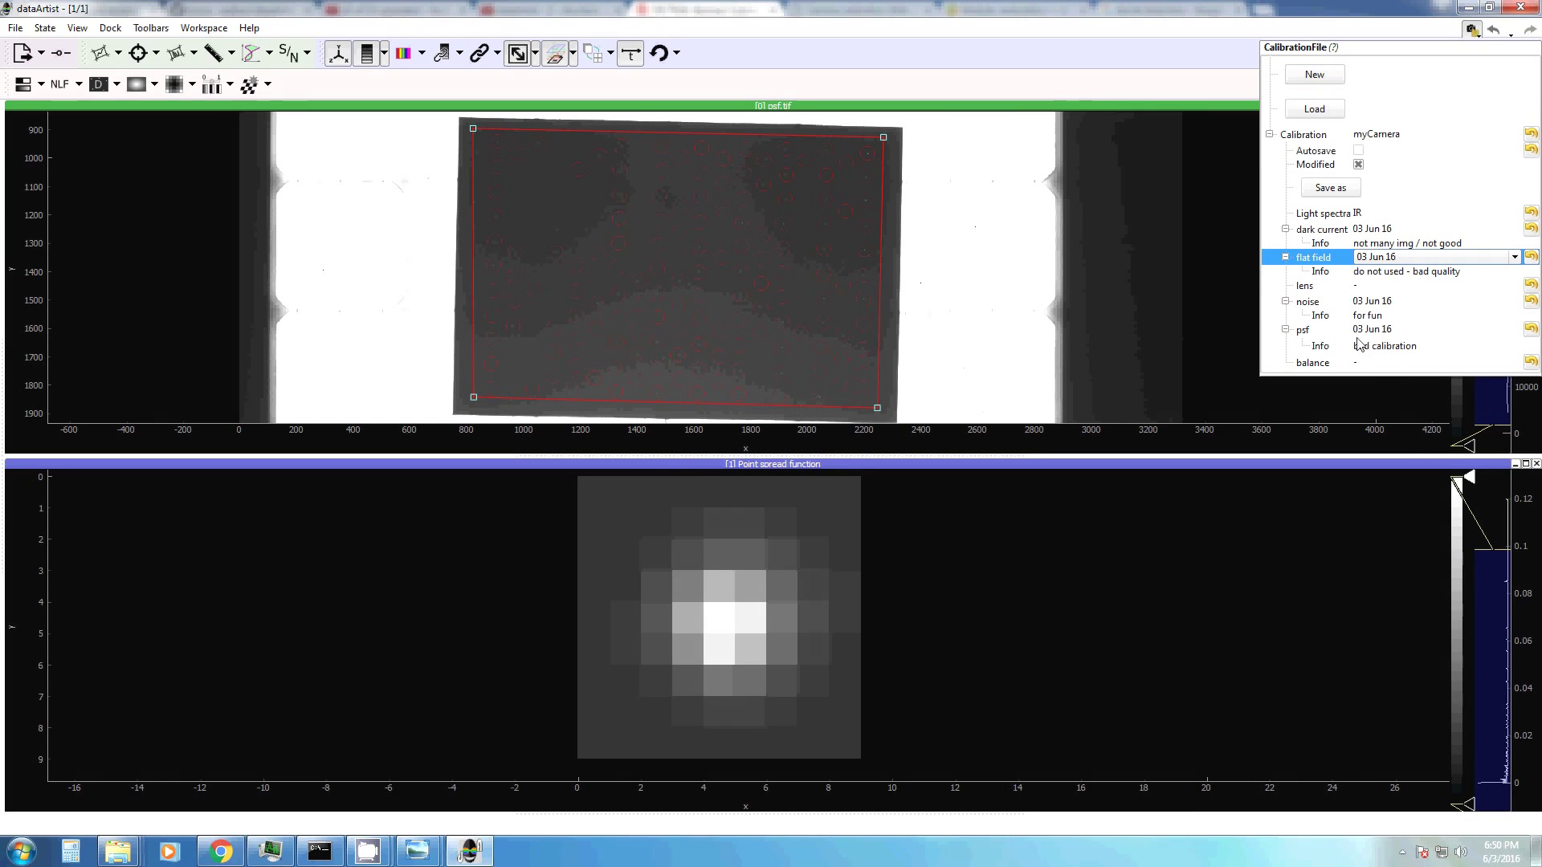
pyautogui.click(969, 310)
pyautogui.moveTo(309, 212); pyautogui.dragTo(337, 187)
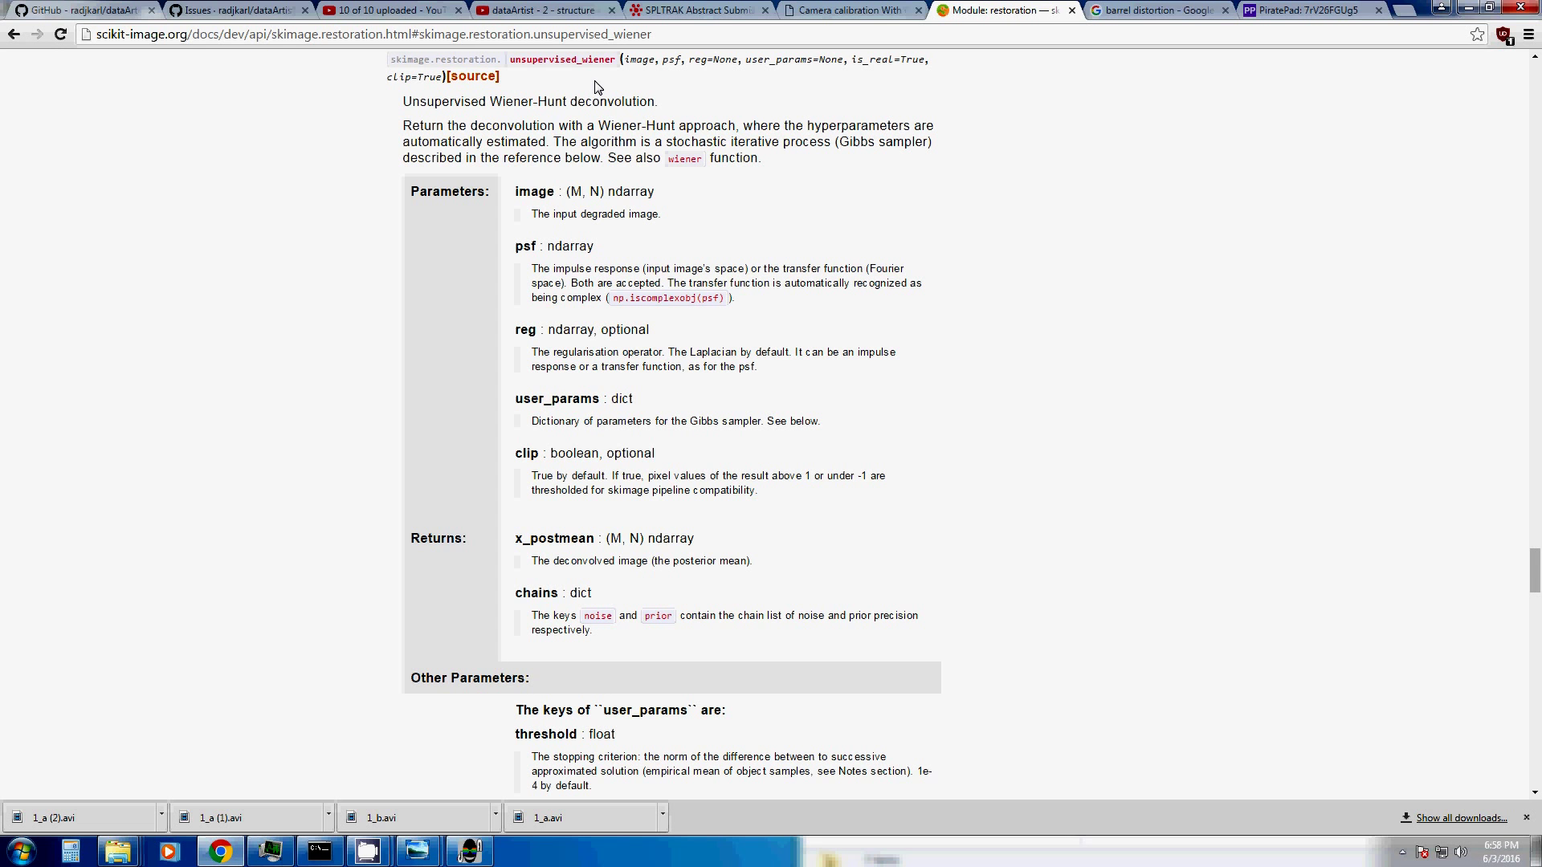
# In Chrome, review the unsupervised_wiener description in the scikit-image restoration documentation and search the page for "wiener".
pyautogui.moveTo(647, 57); pyautogui.dragTo(686, 63)
pyautogui.moveTo(729, 143); pyautogui.dragTo(829, 146)
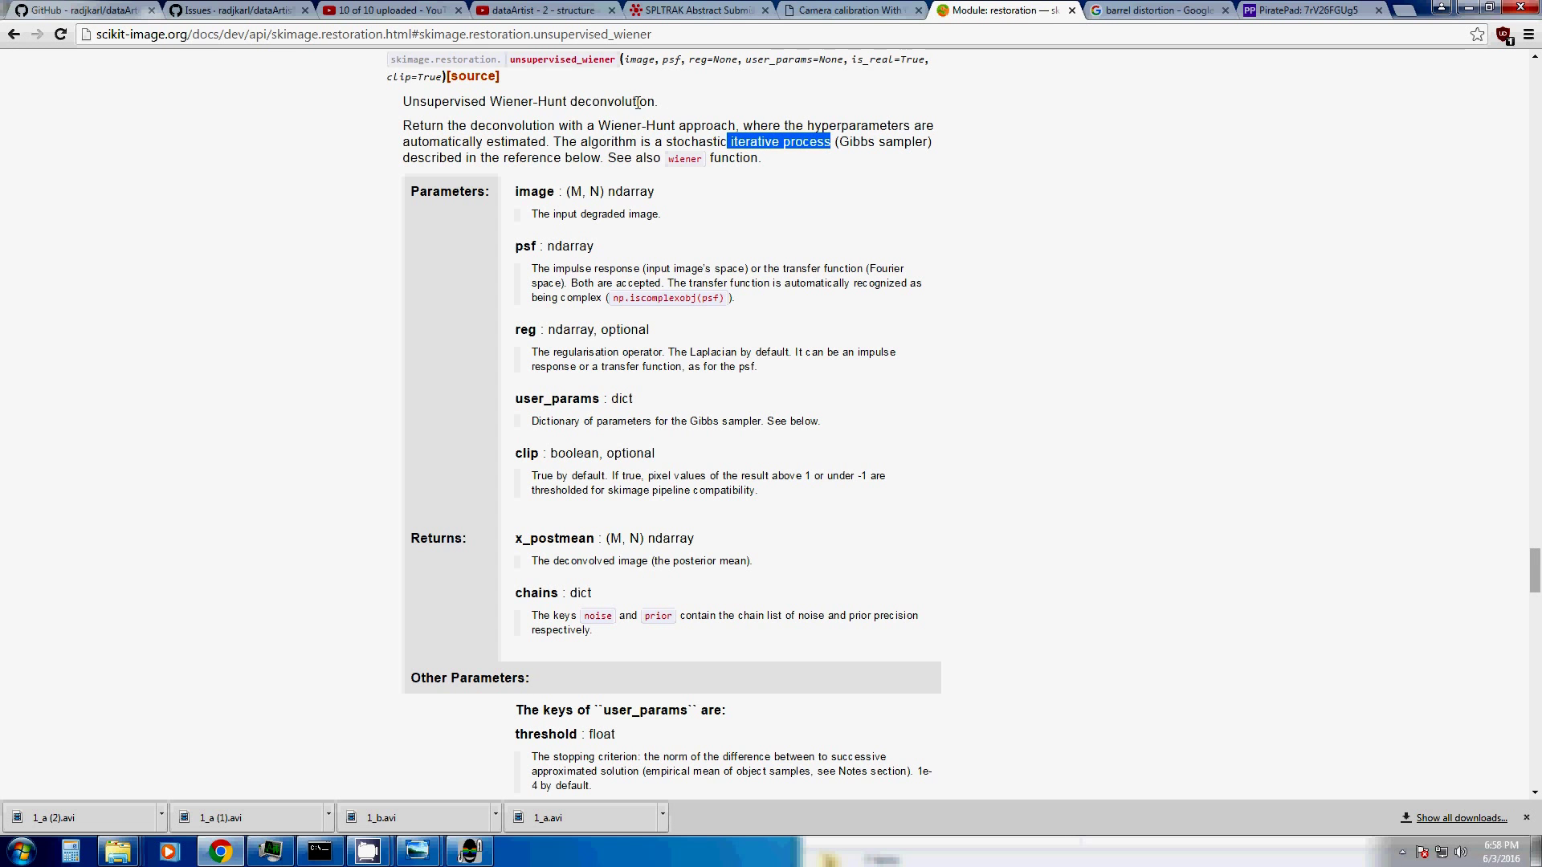
pyautogui.click(684, 162)
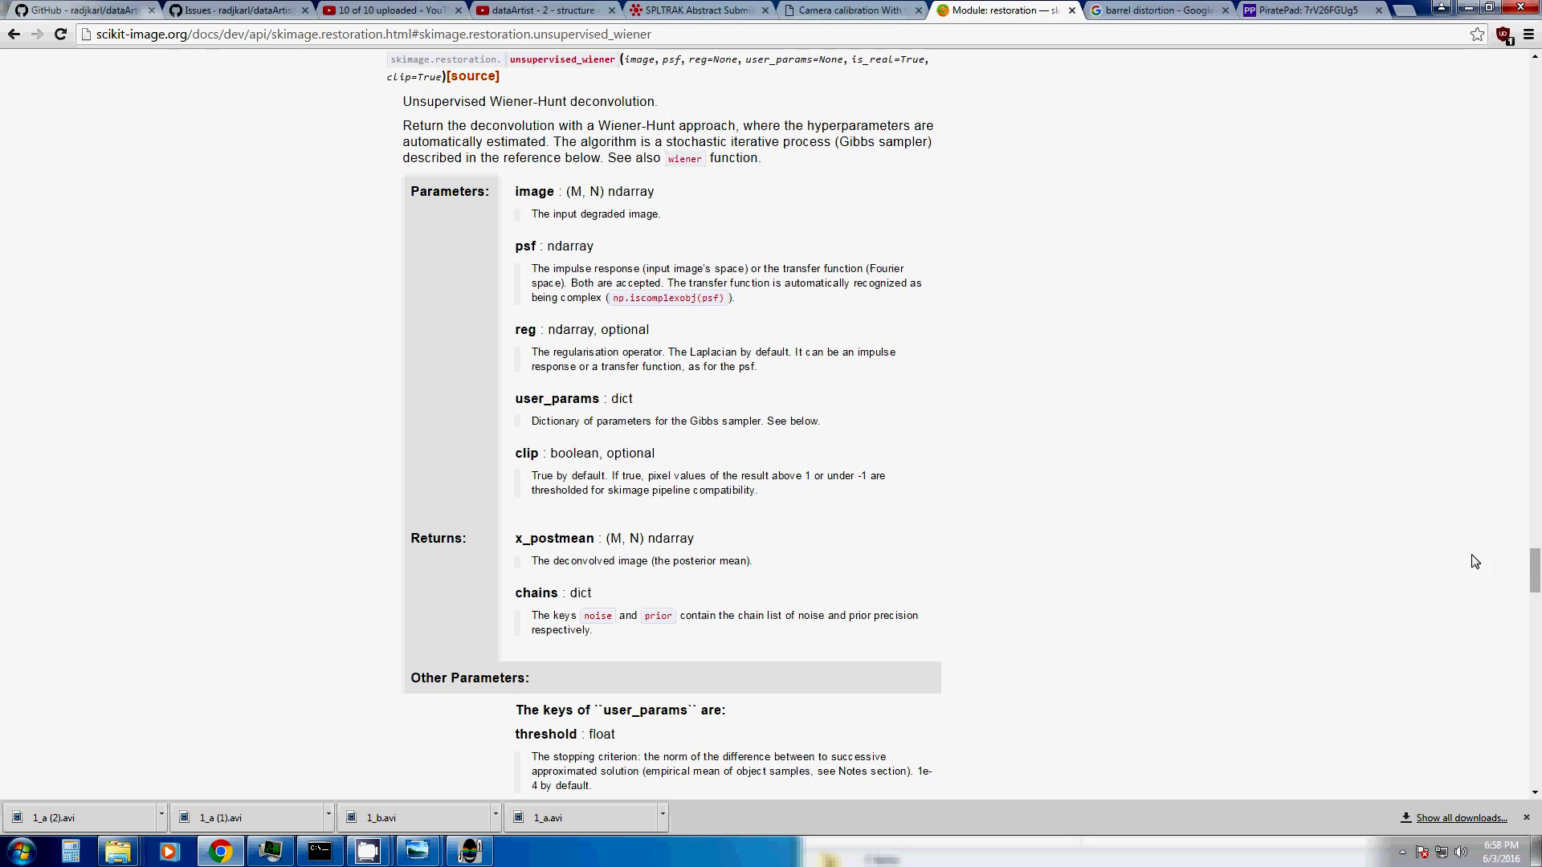
pyautogui.hotkey('ctrl', 'f')
pyautogui.write('wiener')
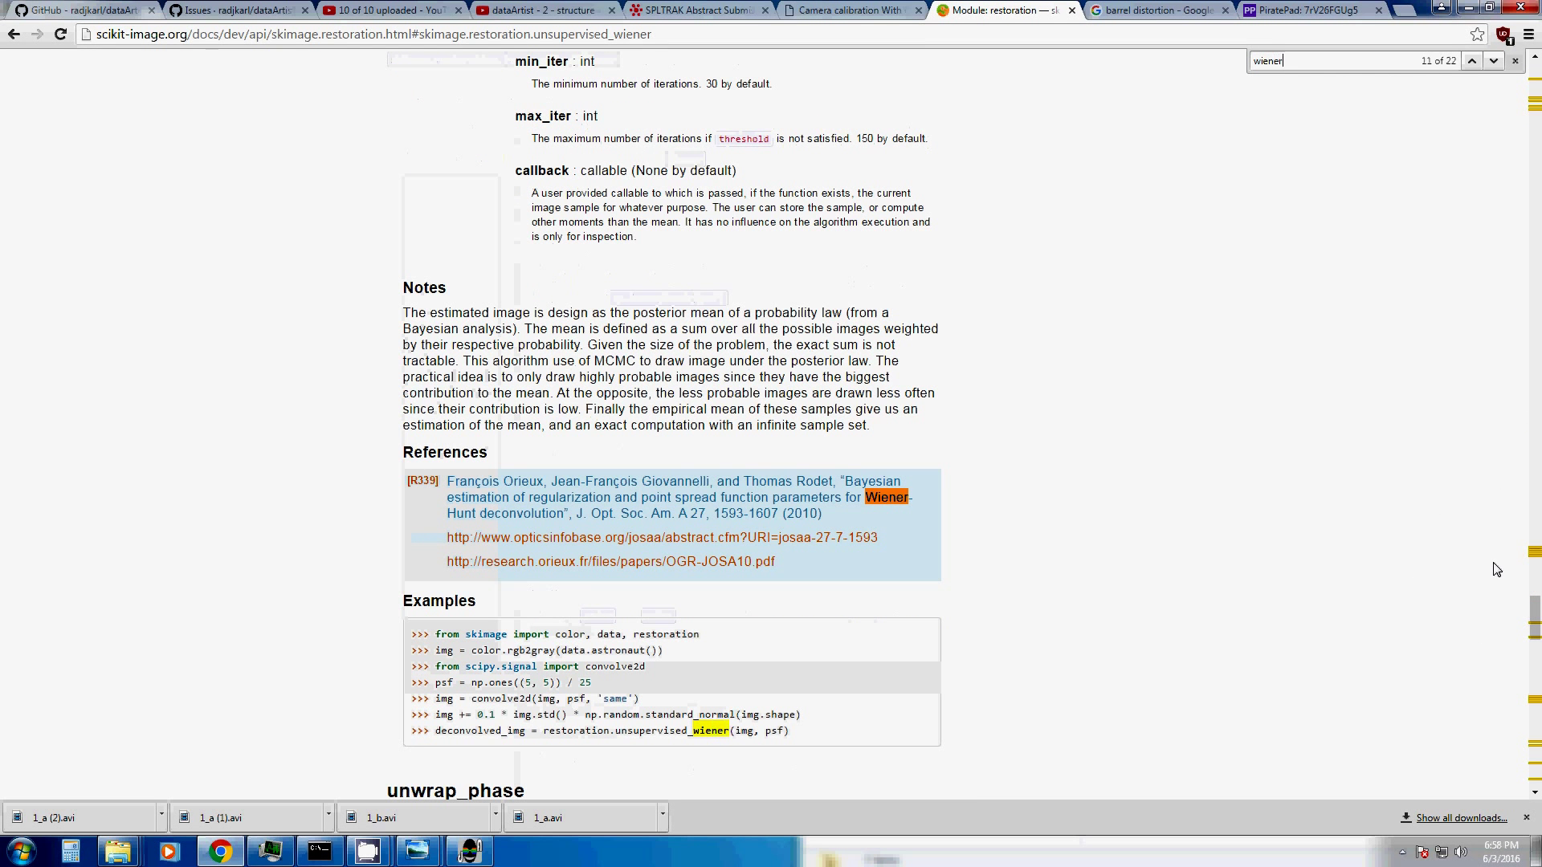
# Look up the skimage.restoration wiener function in the documentation and examine its image, psf and balance parameters.
pyautogui.moveTo(1535, 618); pyautogui.dragTo(1531, 92)
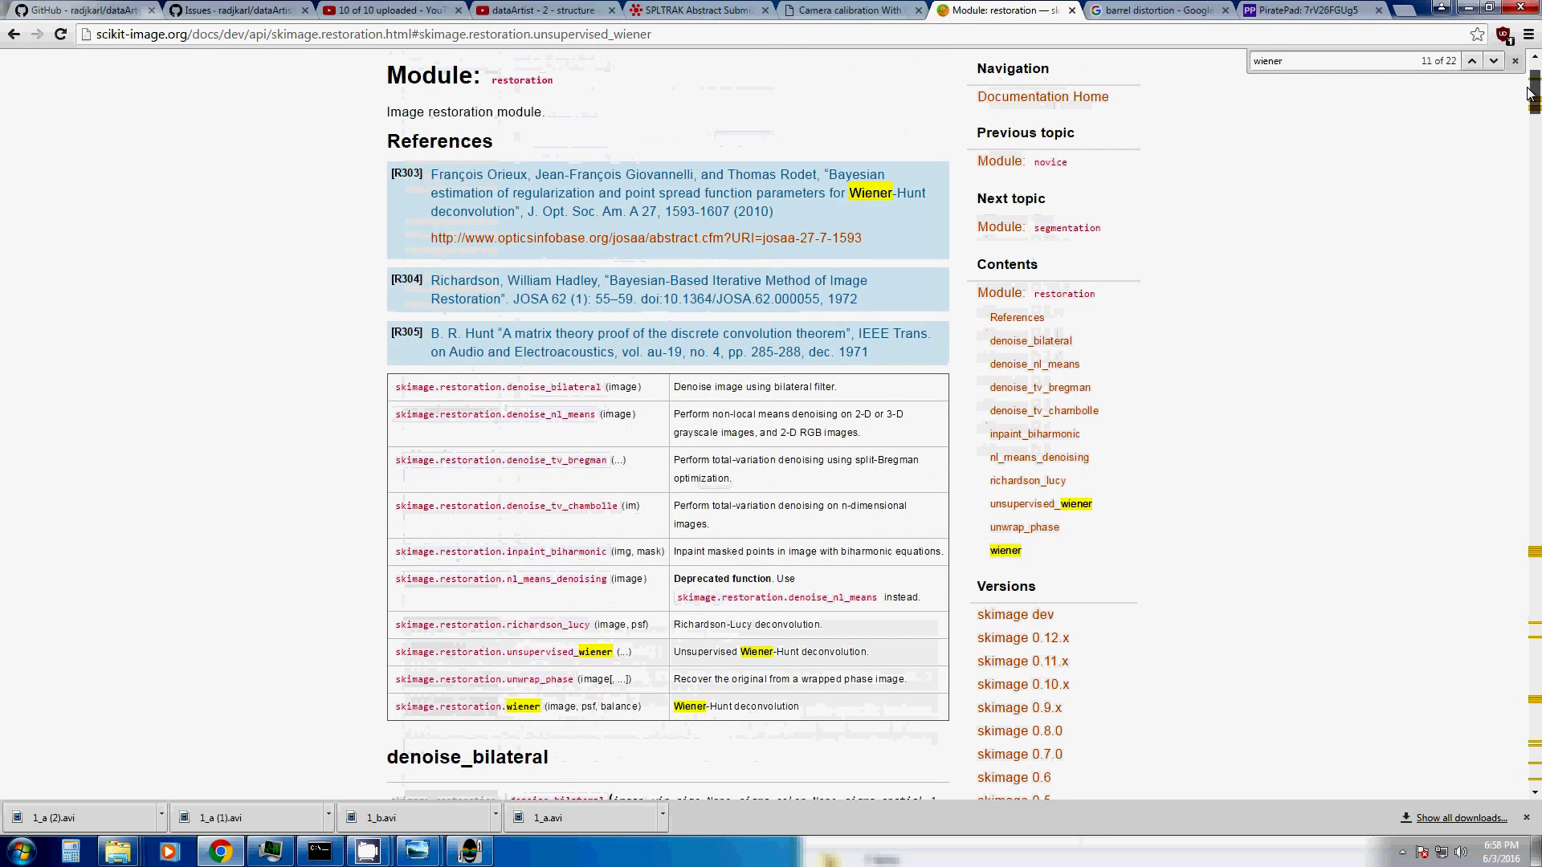
pyautogui.click(466, 706)
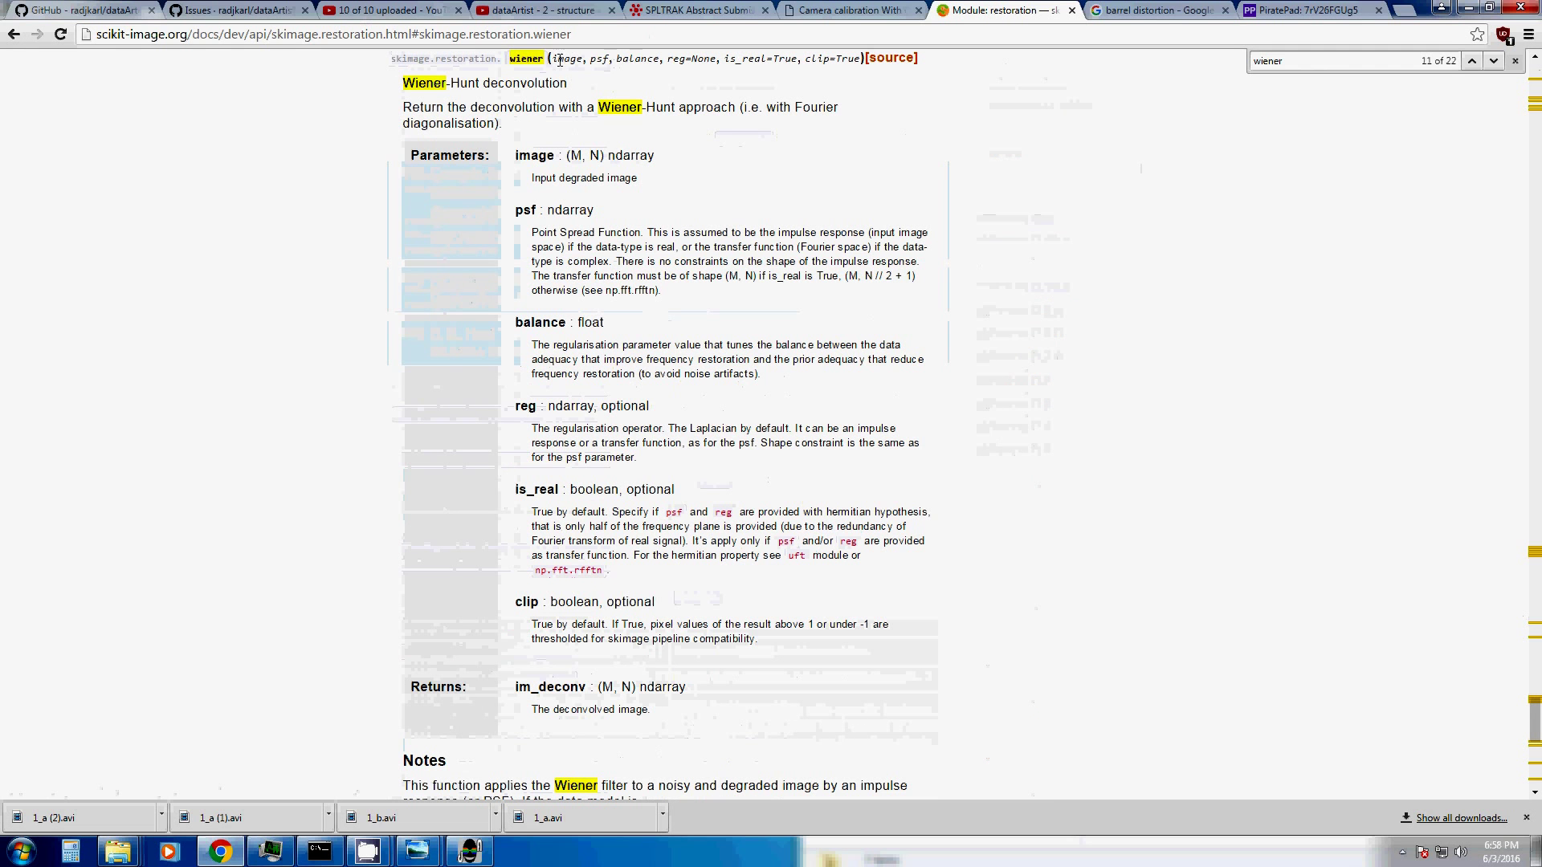
pyautogui.moveTo(557, 60); pyautogui.dragTo(651, 60)
pyautogui.doubleClick(637, 58)
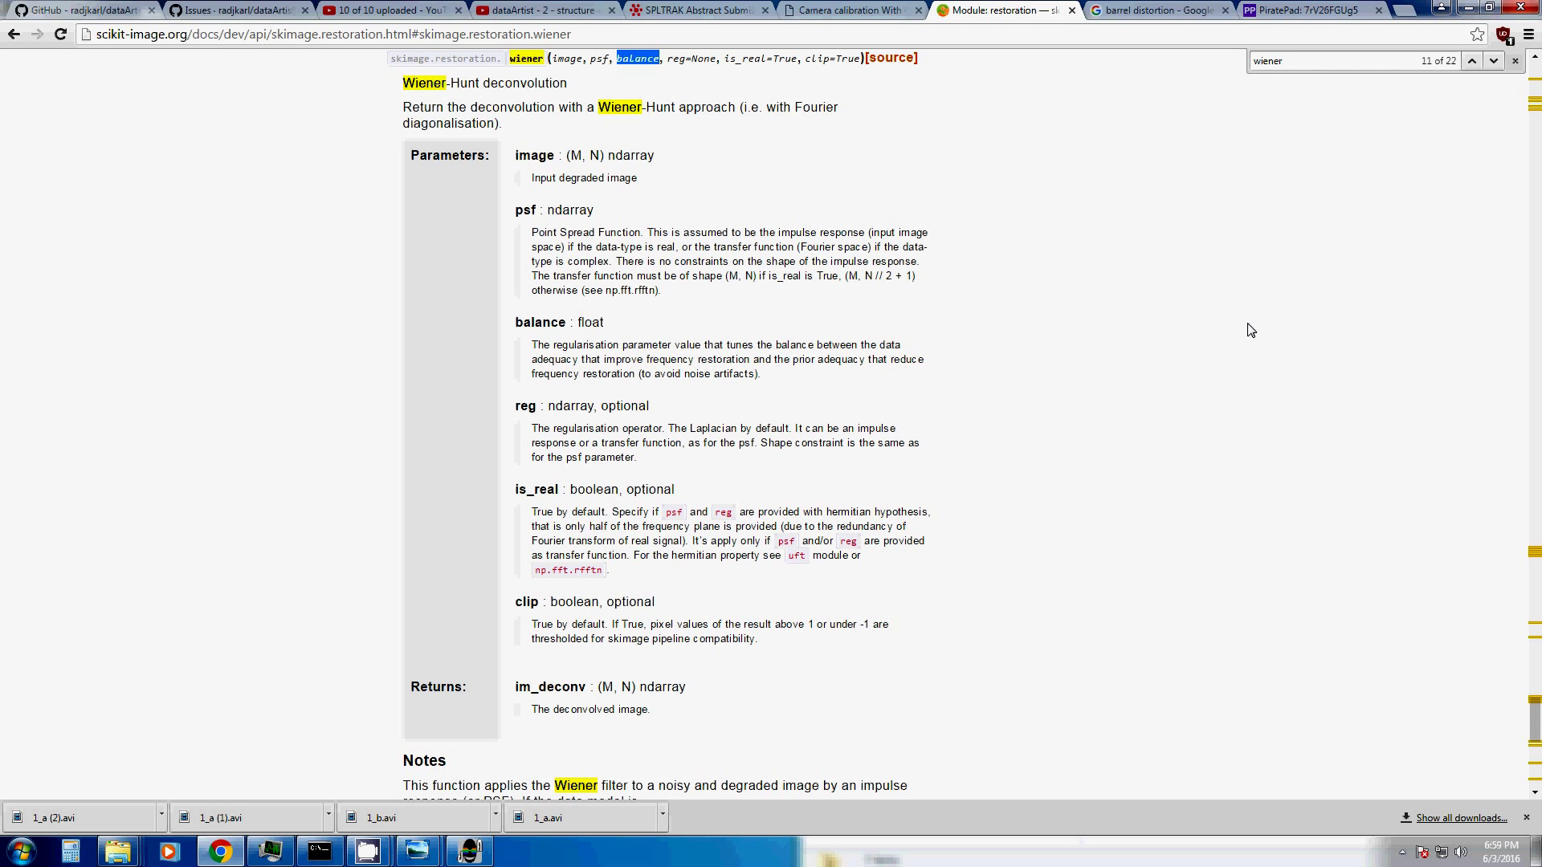
# Switch to dataArtist and open the mod3_e60 electroluminescence image from the vig_EL folder as a new display.
pyautogui.click(1468, 8)
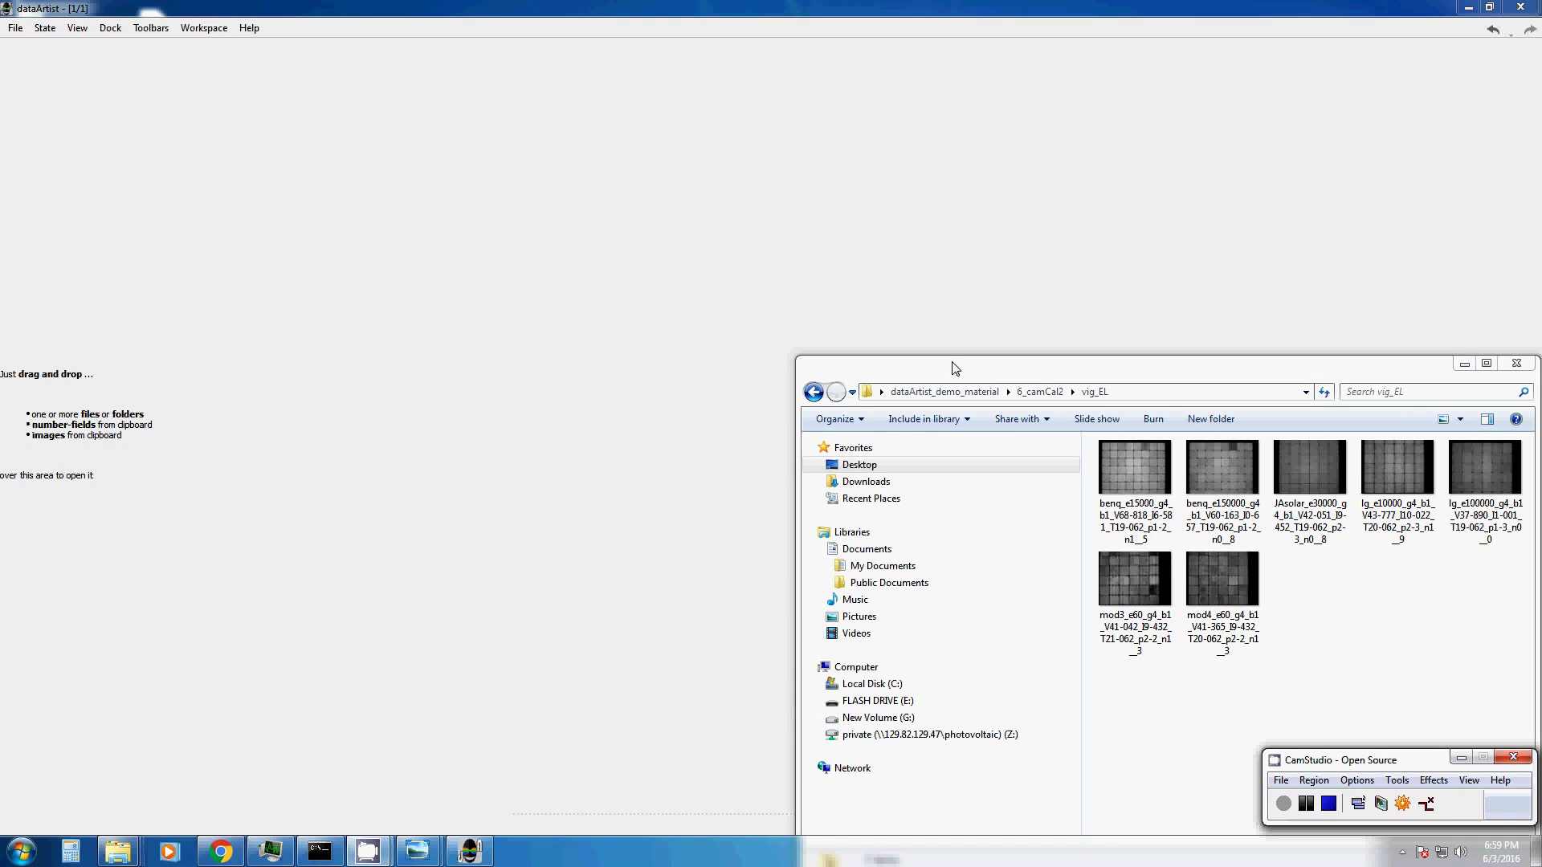
pyautogui.moveTo(1136, 576); pyautogui.dragTo(665, 160)
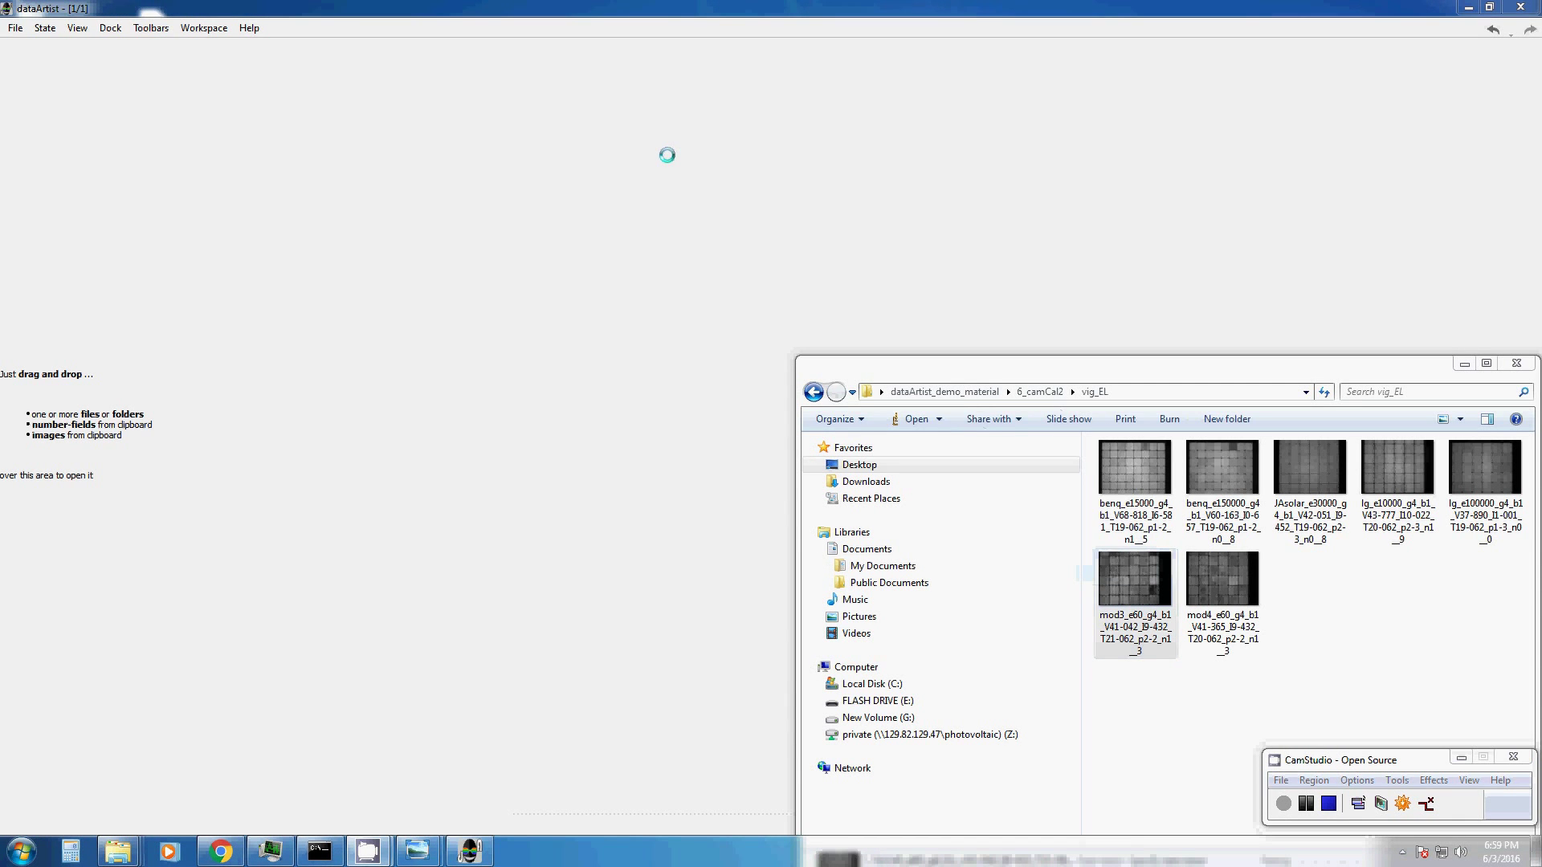
pyautogui.click(732, 456)
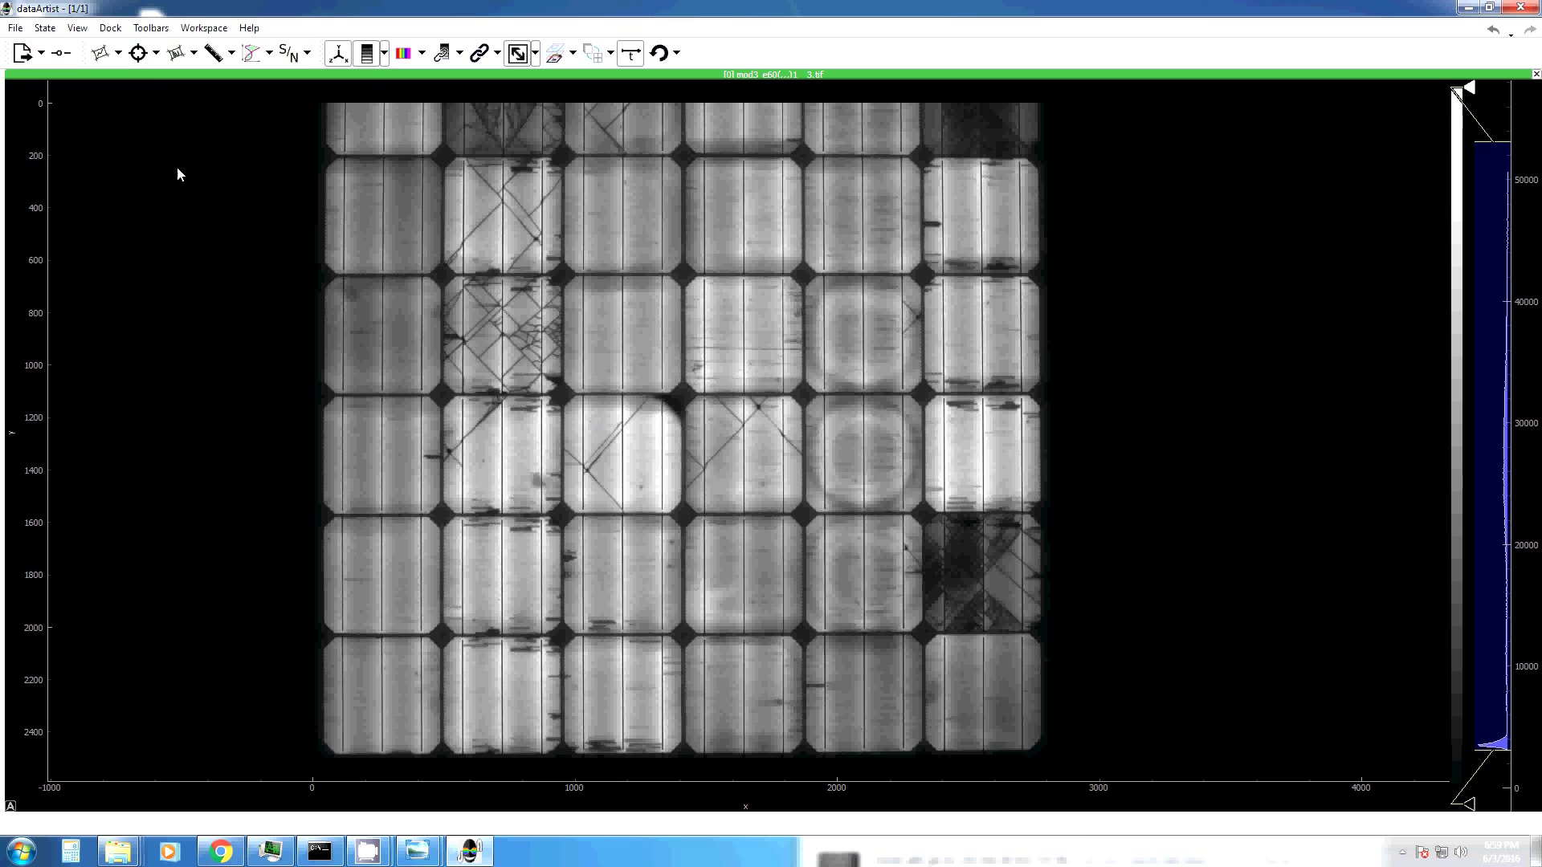
# Set AverageROI's averaging to No and activate it on the mod3 image.
pyautogui.click(118, 54)
pyautogui.click(119, 54)
pyautogui.click(119, 56)
pyautogui.click(237, 92)
pyautogui.click(235, 93)
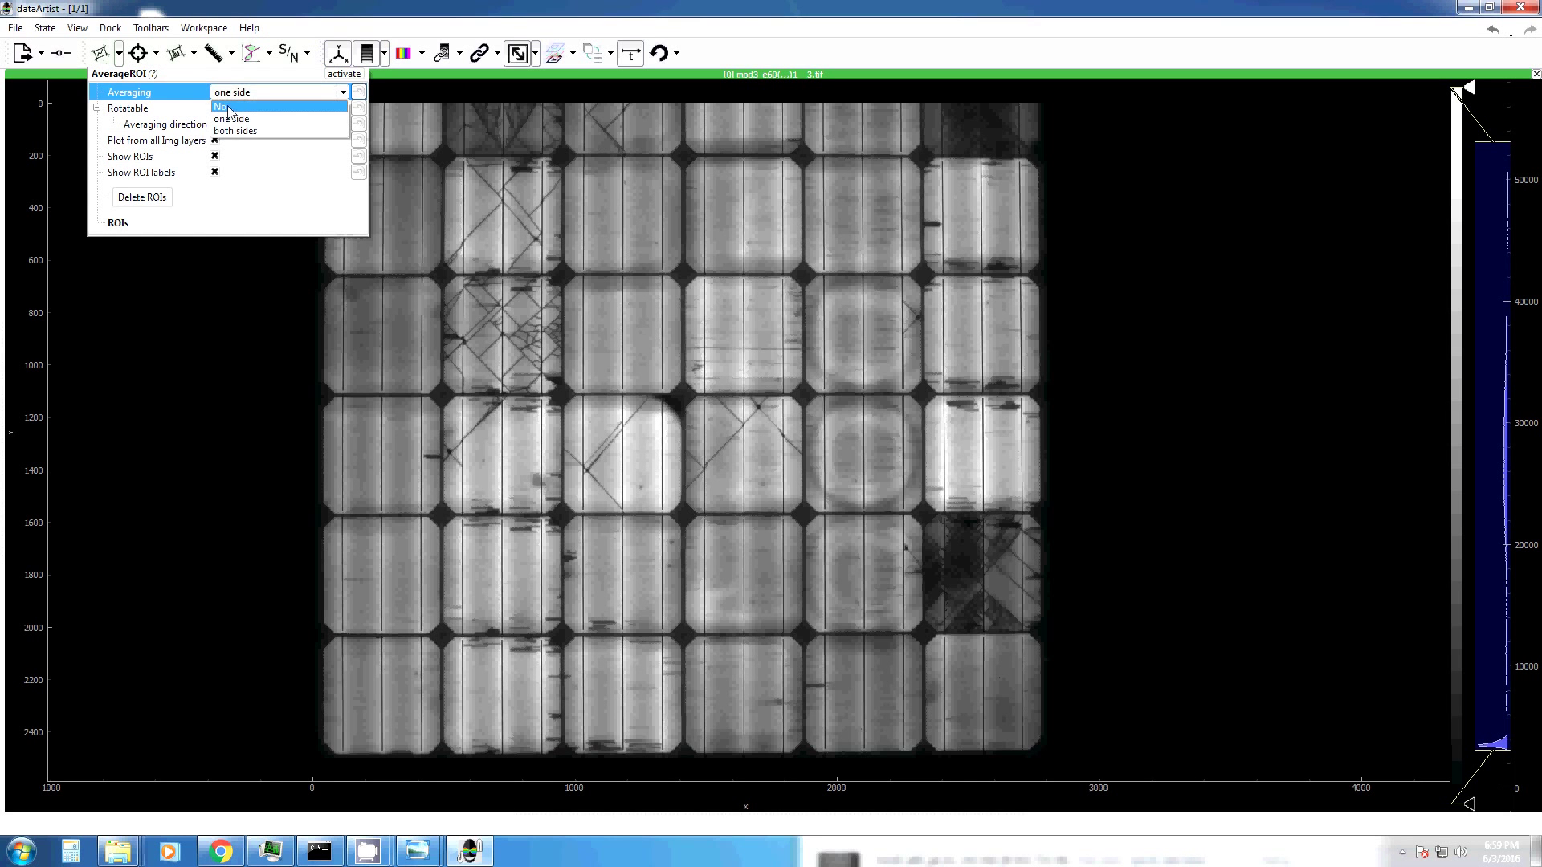
pyautogui.click(229, 108)
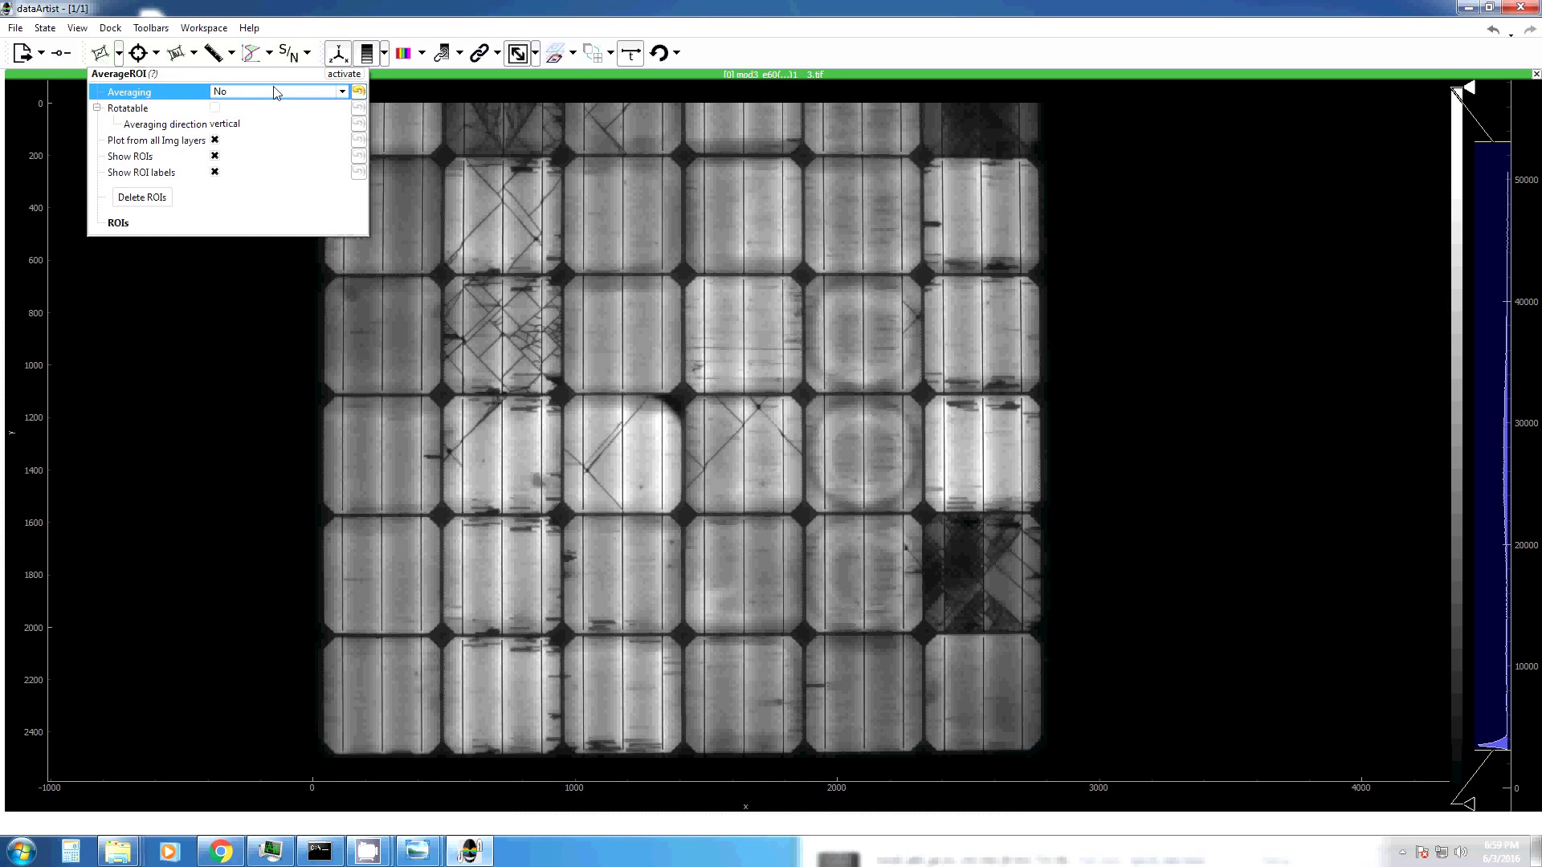
pyautogui.click(334, 75)
# Resize the focus region to about 760 by 410 pixels around the cracked cell in the second column.
pyautogui.moveTo(803, 261); pyautogui.dragTo(645, 191)
pyautogui.moveTo(729, 217); pyautogui.dragTo(652, 233)
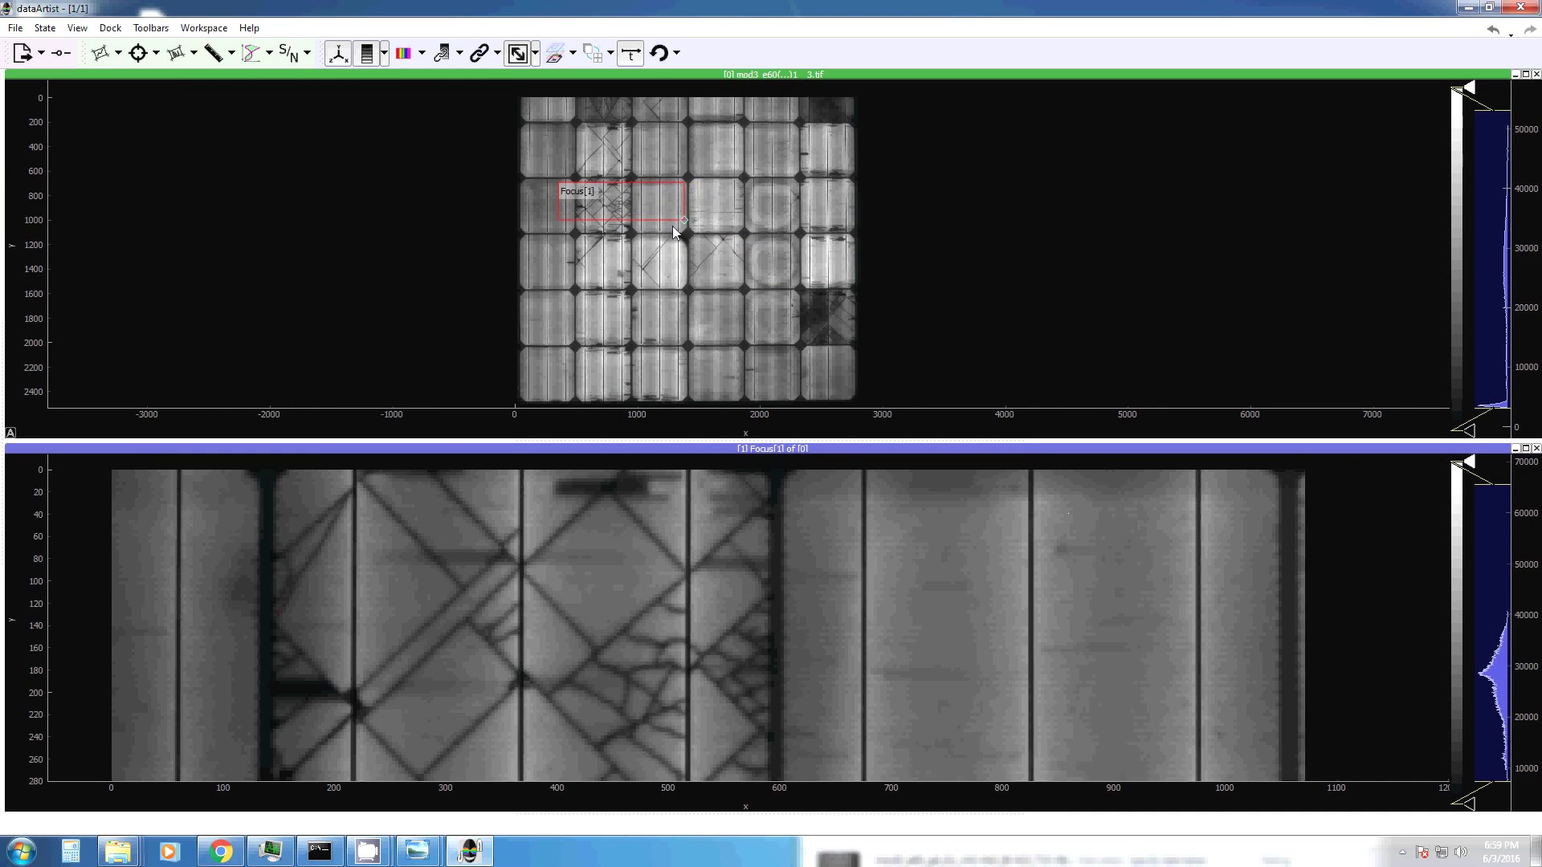
pyautogui.click(569, 562)
pyautogui.scroll(-2, 573, 575)
pyautogui.moveTo(575, 578); pyautogui.dragTo(629, 556)
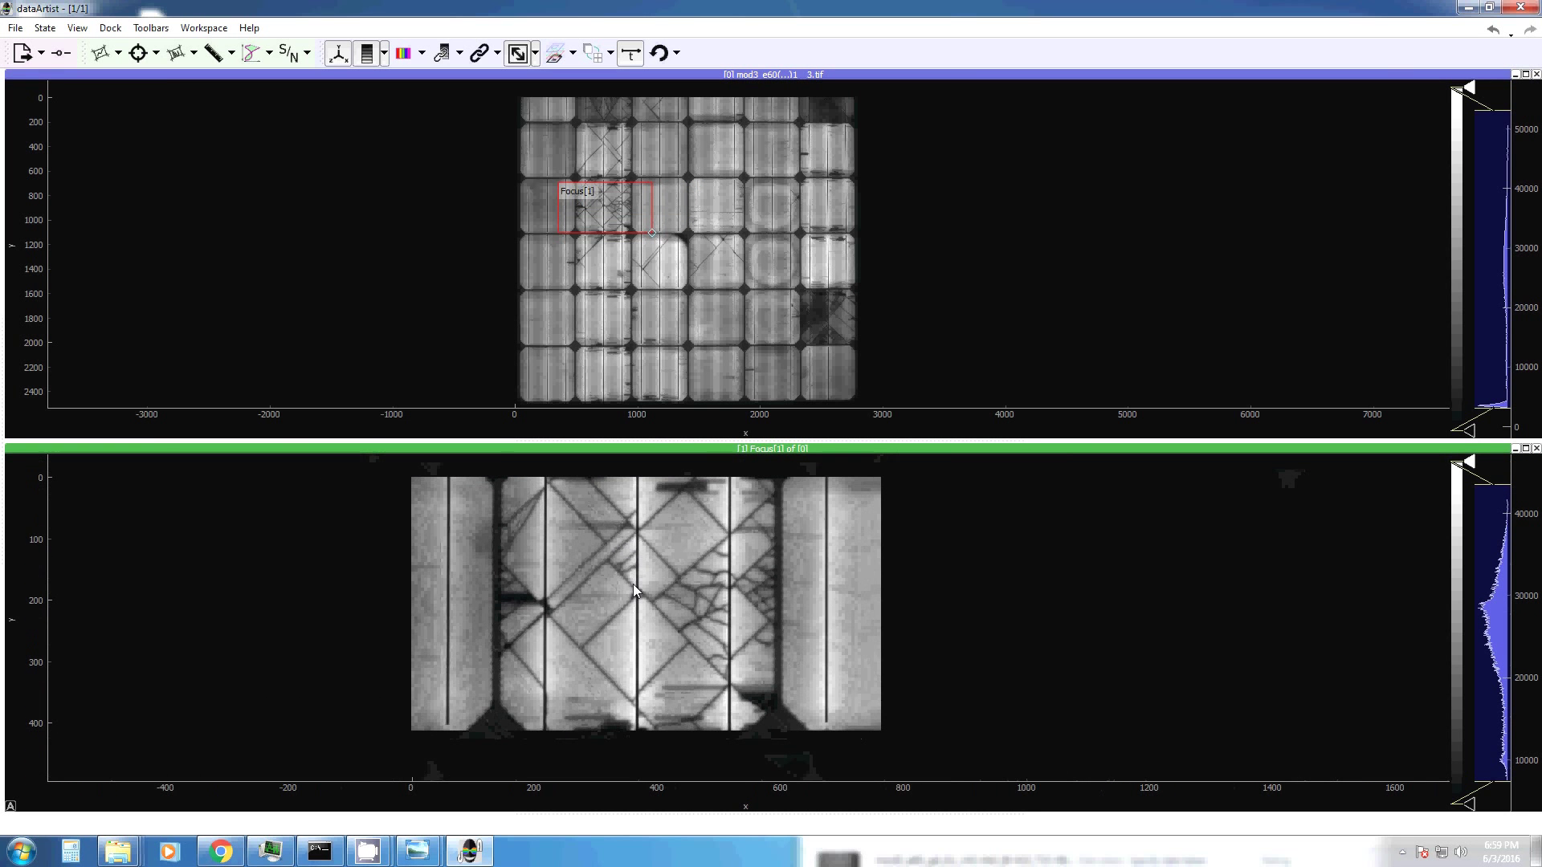
# Show the camera calibration tools and run DeconvolutionBalance on the focus image with 15 steps.
pyautogui.click(151, 27)
pyautogui.click(158, 129)
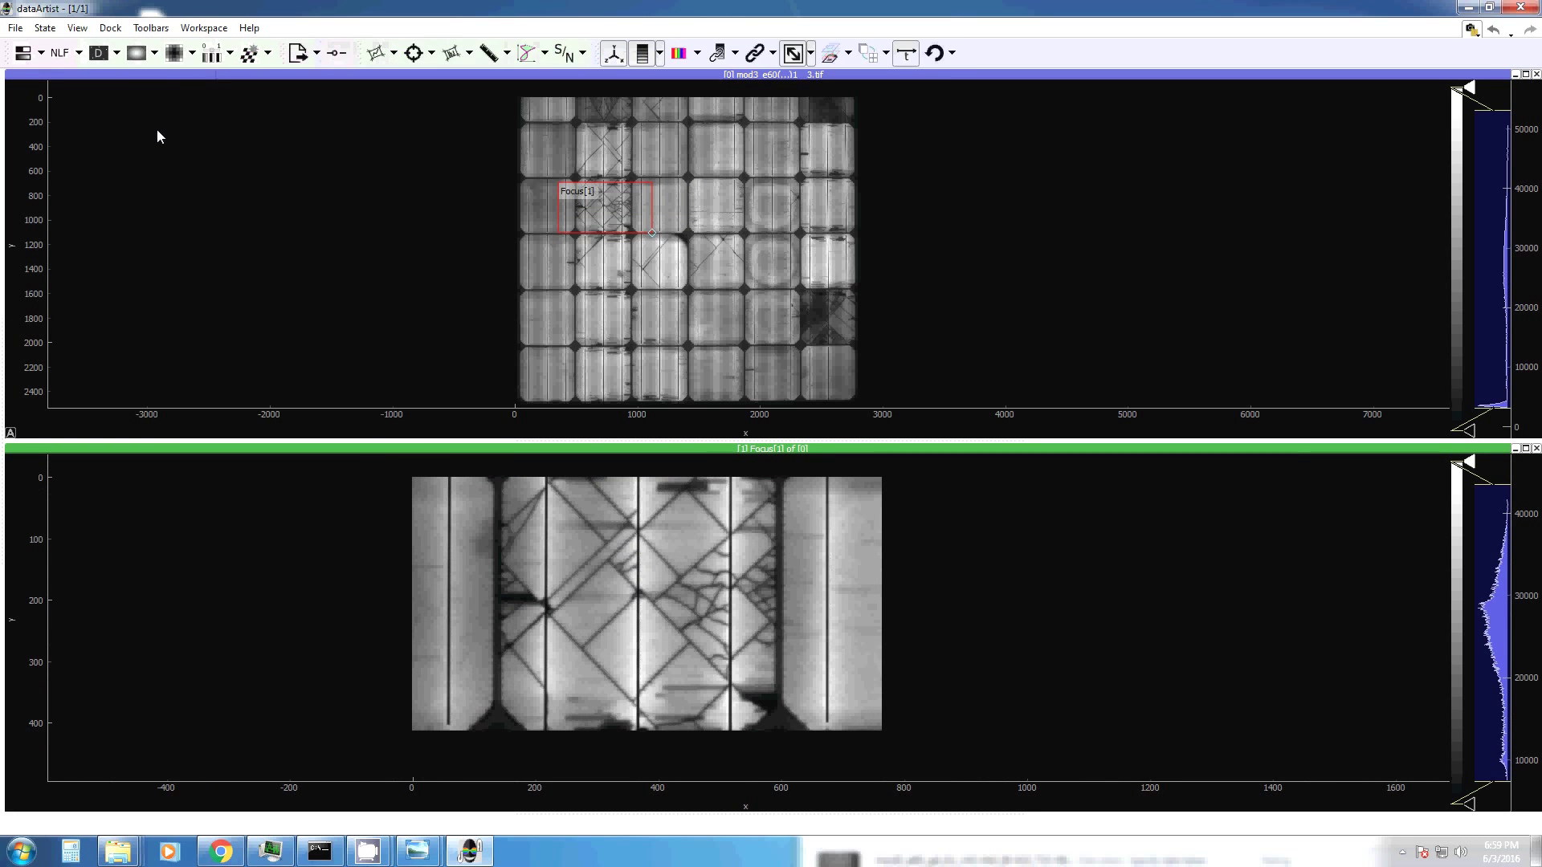
pyautogui.click(232, 58)
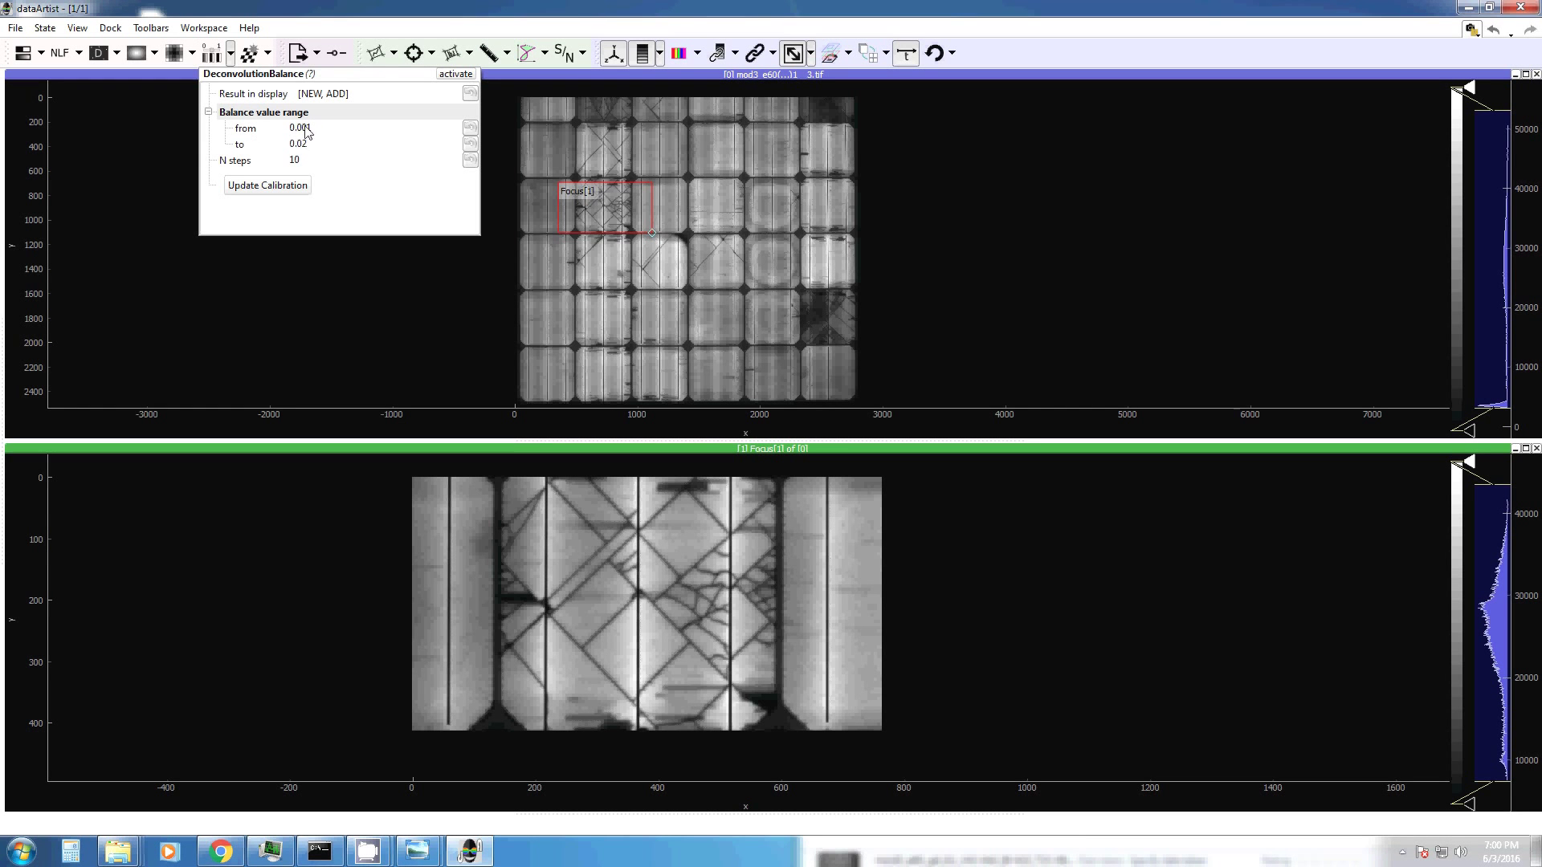
pyautogui.click(307, 162)
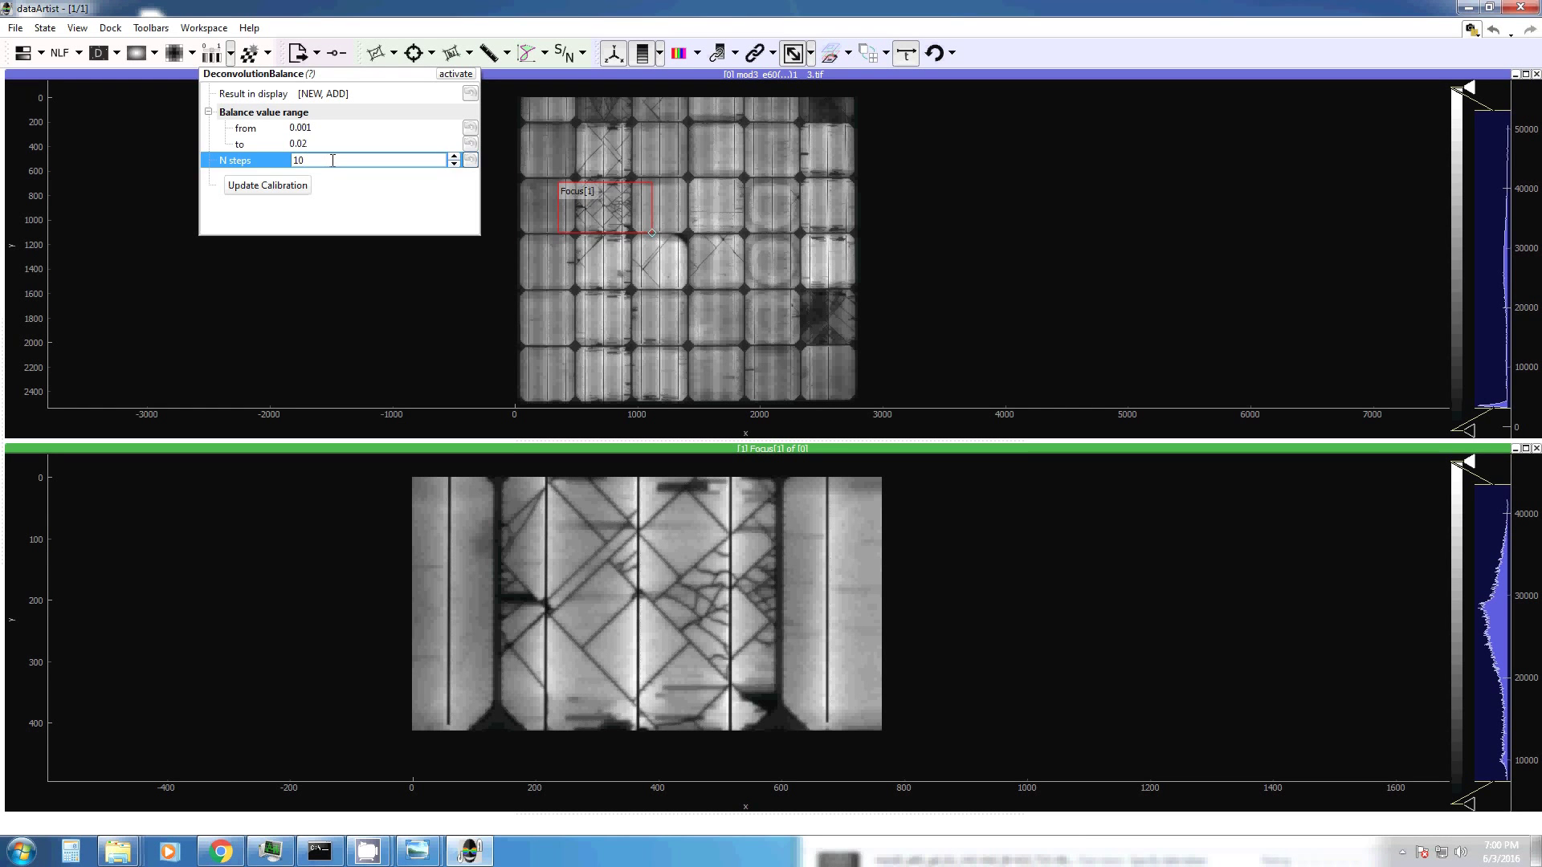
pyautogui.hotkey('ctrl', 'a')
pyautogui.write('15')
pyautogui.click(435, 77)
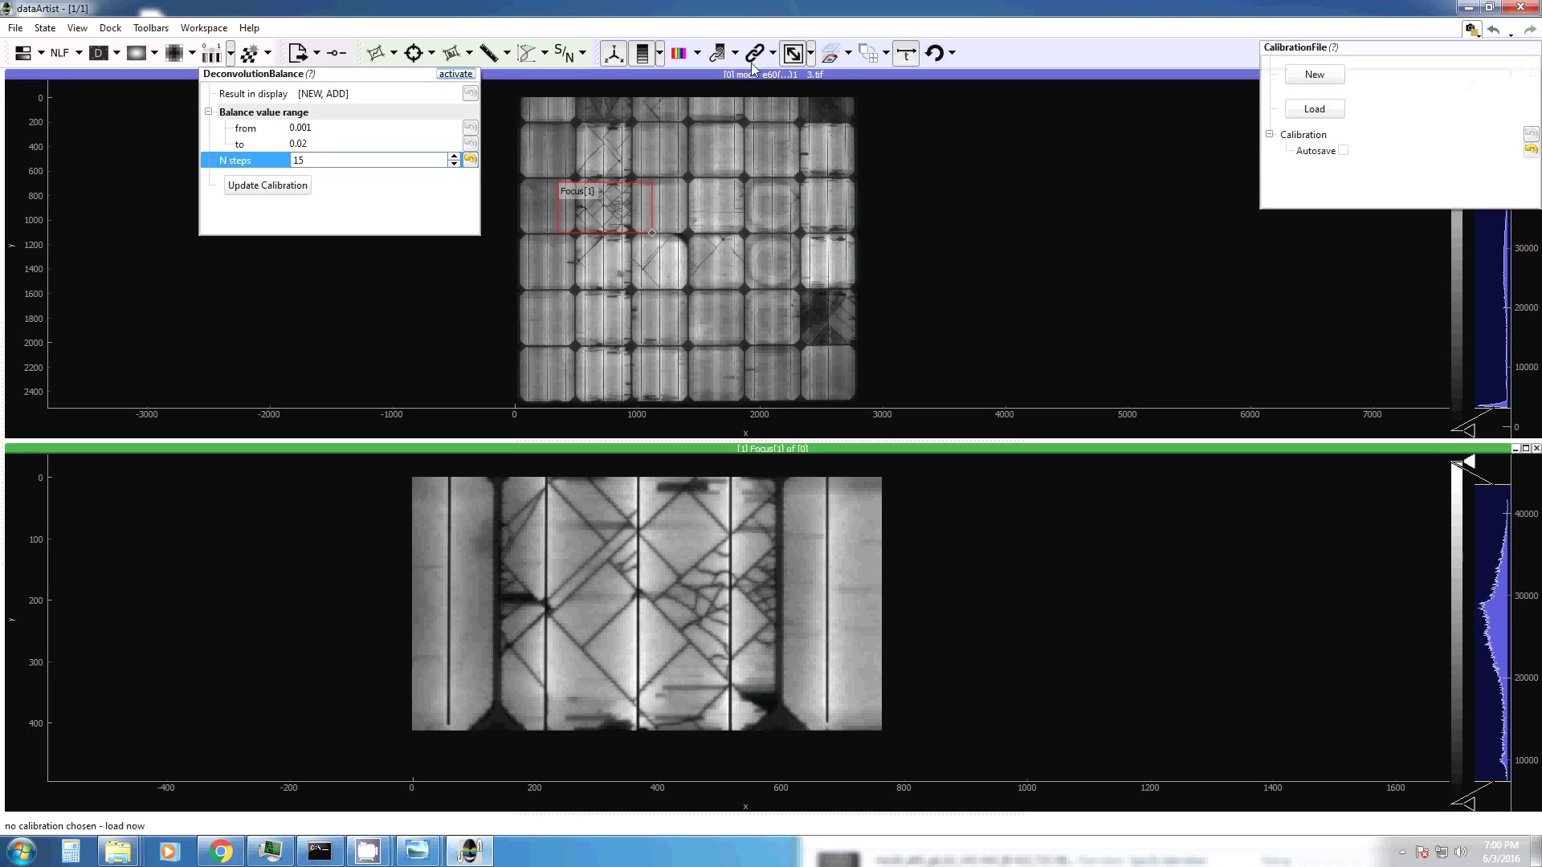
# Load the HuLC5.cal calibration file for the deconvolution.
pyautogui.click(1333, 115)
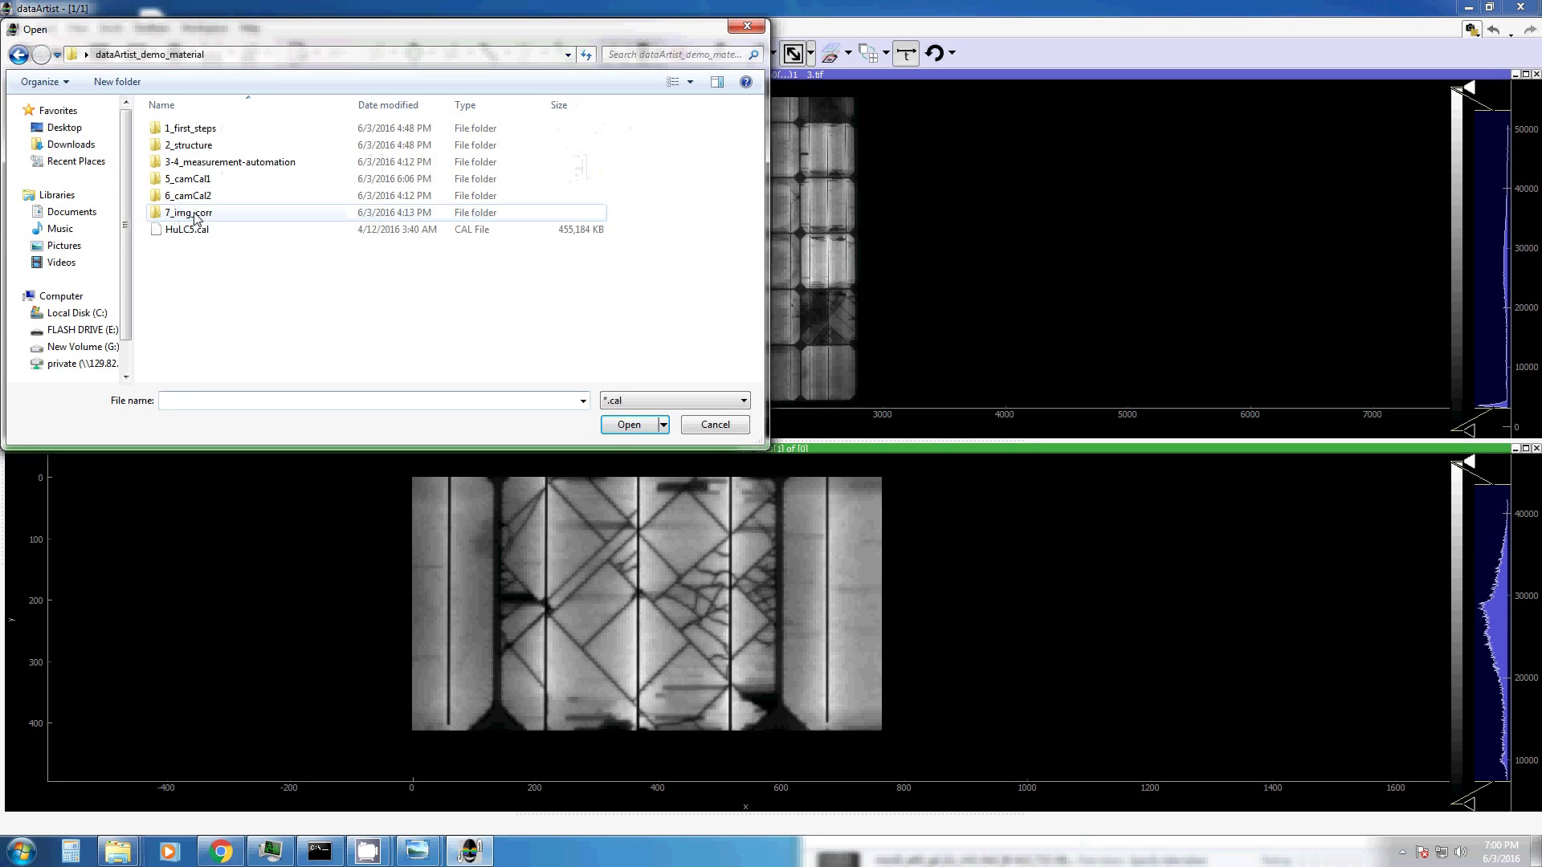
pyautogui.click(186, 230)
pyautogui.click(629, 424)
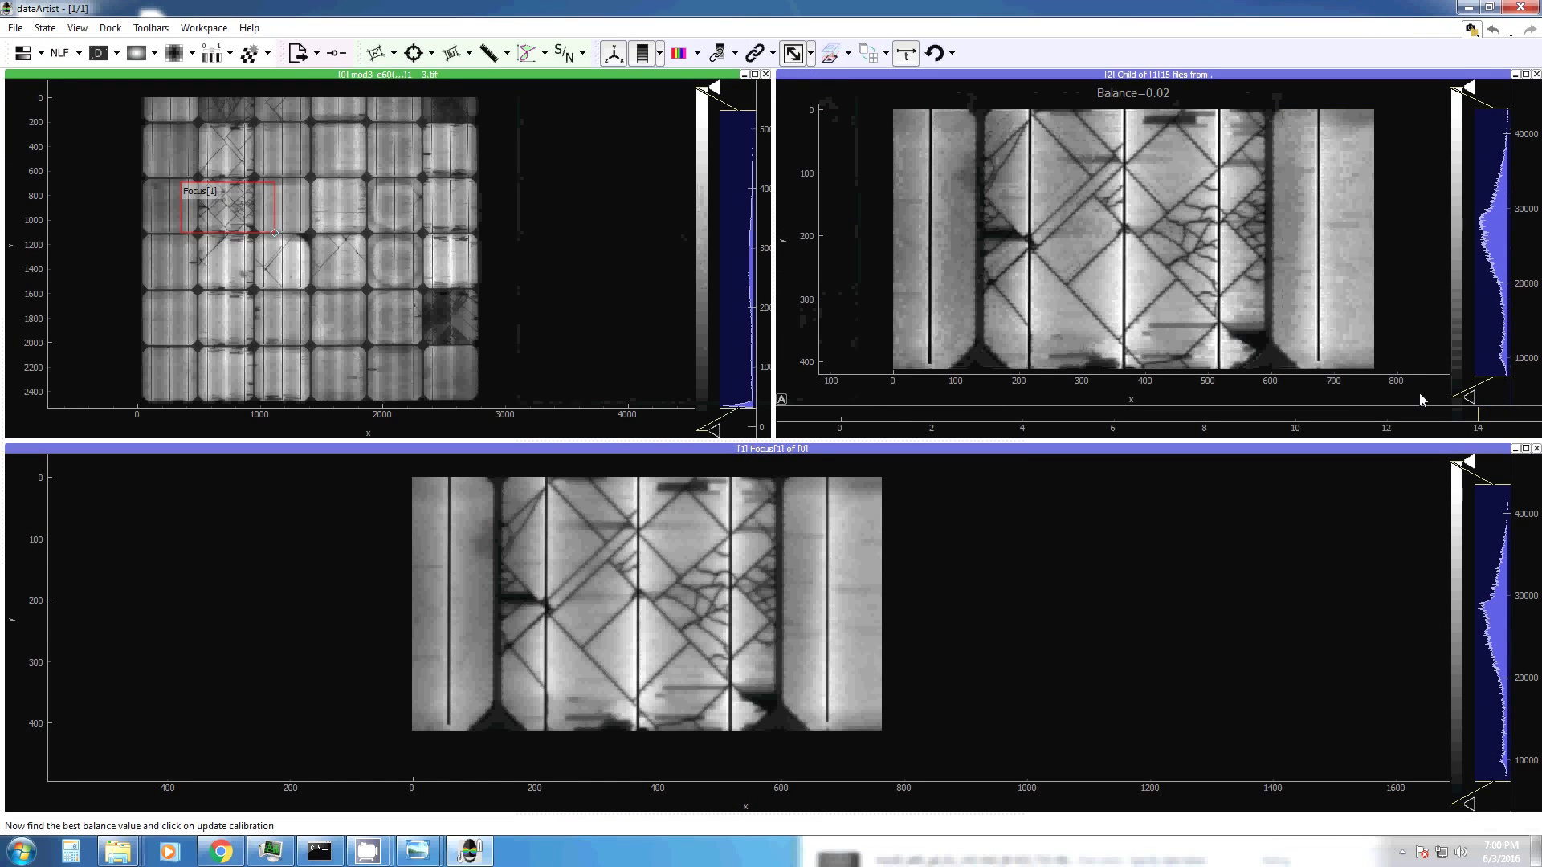
# Compare crack sharpness and noise in the deconvolved focus images at balance 0.02 and 0.001.
pyautogui.click(1479, 414)
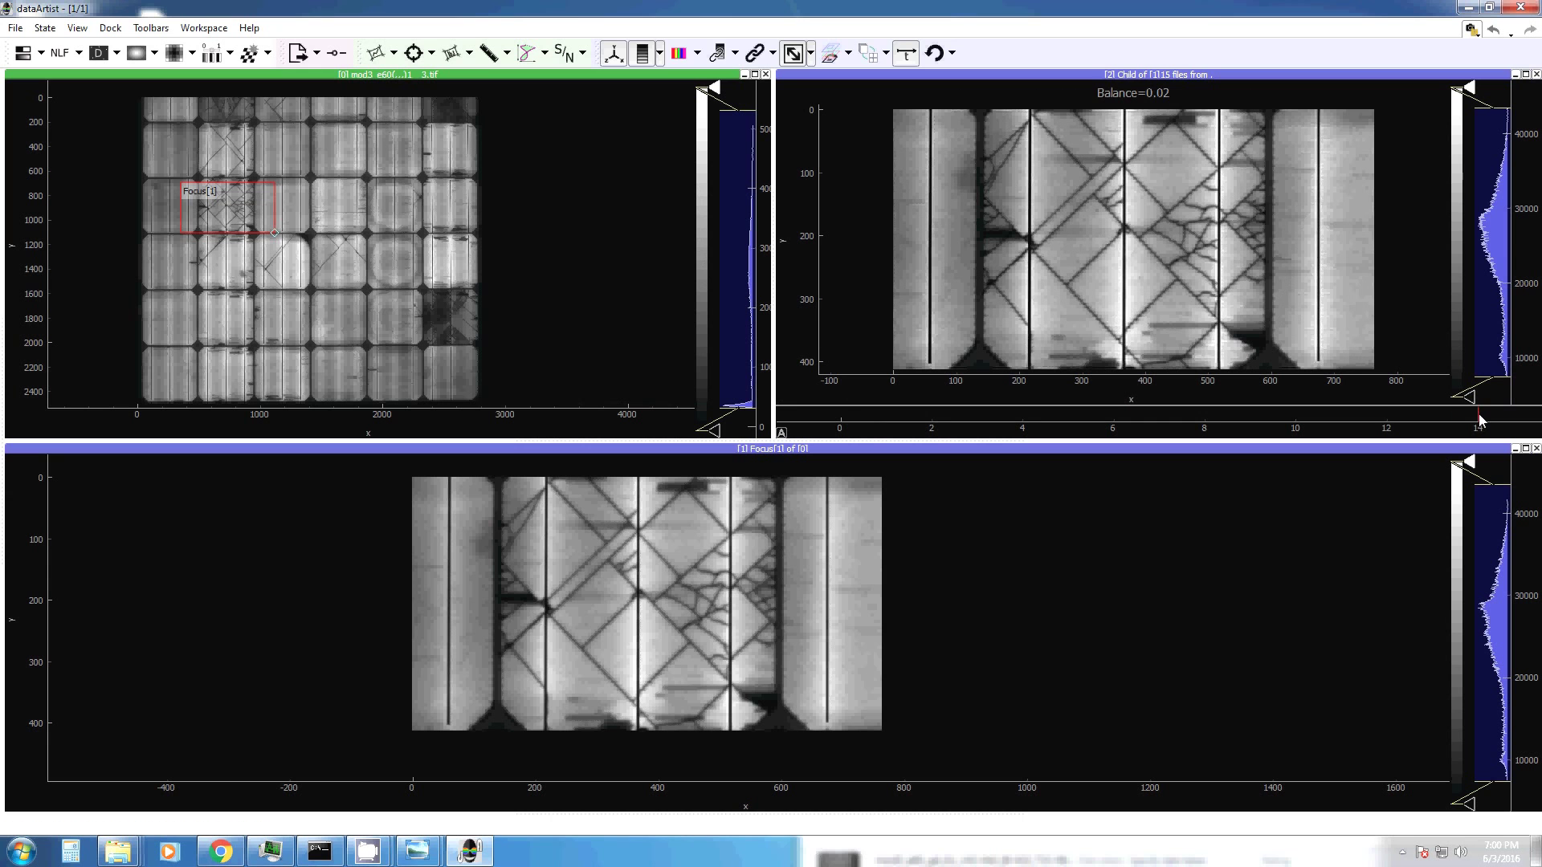
pyautogui.moveTo(1482, 419)
pyautogui.mouseDown()
pyautogui.moveTo(801, 412)
pyautogui.moveTo(1478, 415)
pyautogui.mouseUp()
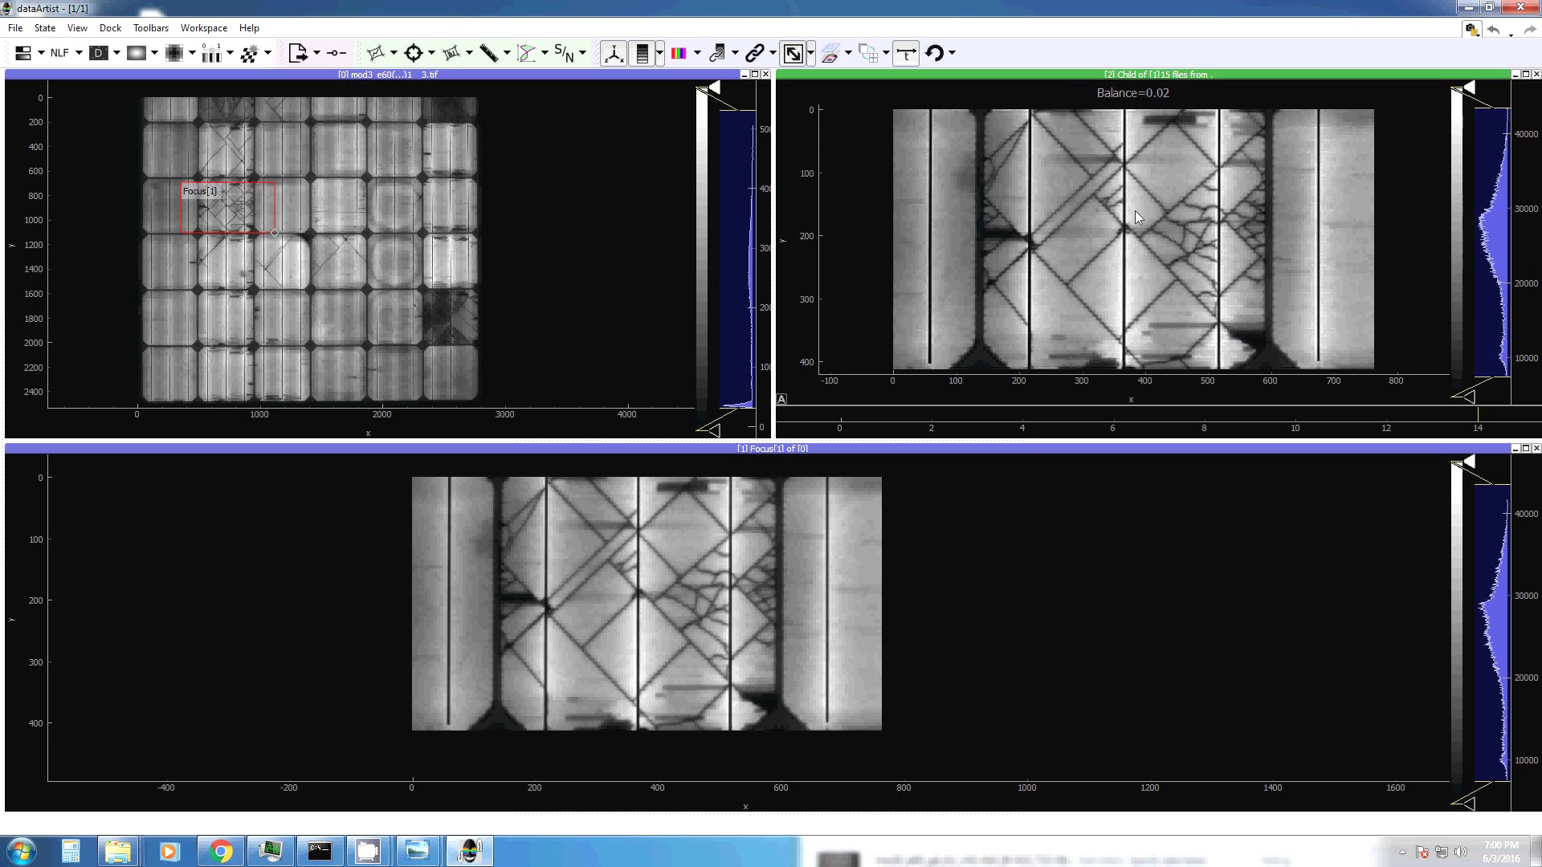
pyautogui.scroll(3, 1135, 210)
pyautogui.moveTo(994, 295); pyautogui.dragTo(1103, 220)
pyautogui.scroll(-1, 1105, 220)
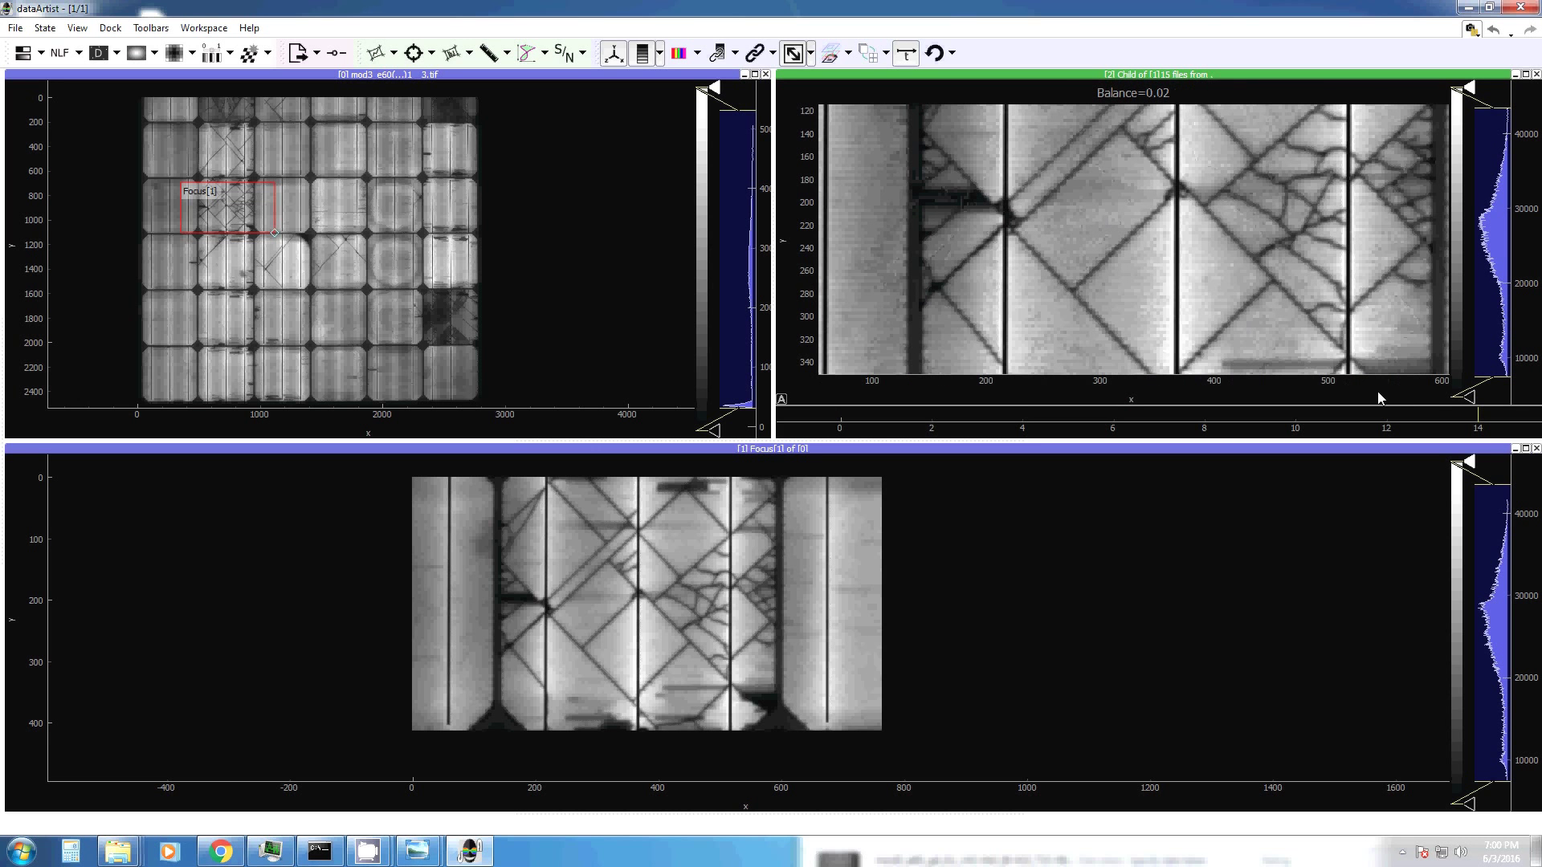
pyautogui.moveTo(1478, 416); pyautogui.dragTo(800, 427)
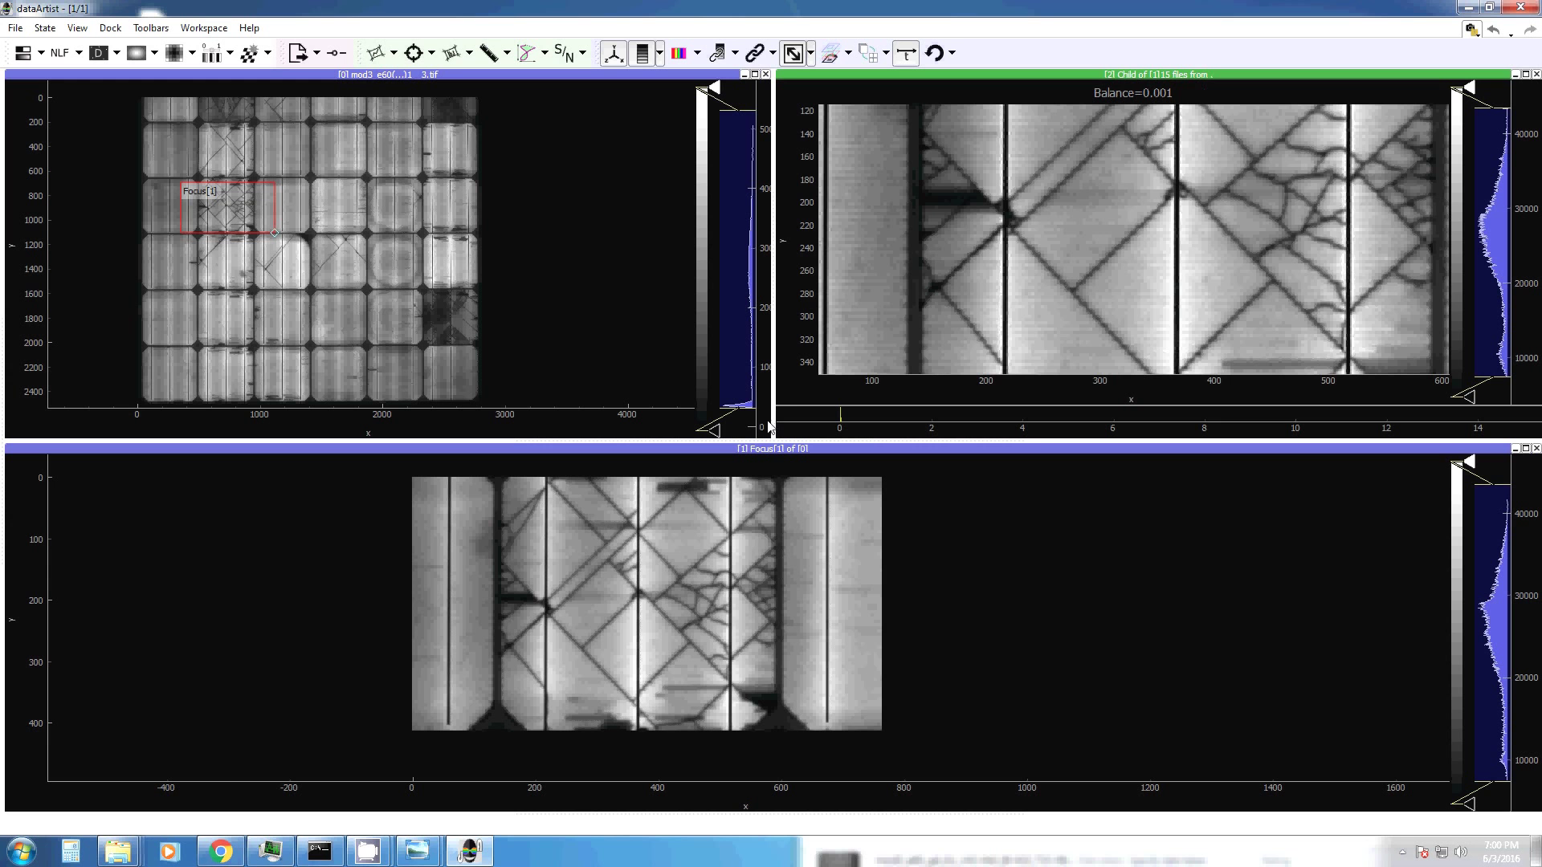
pyautogui.scroll(1, 1010, 311)
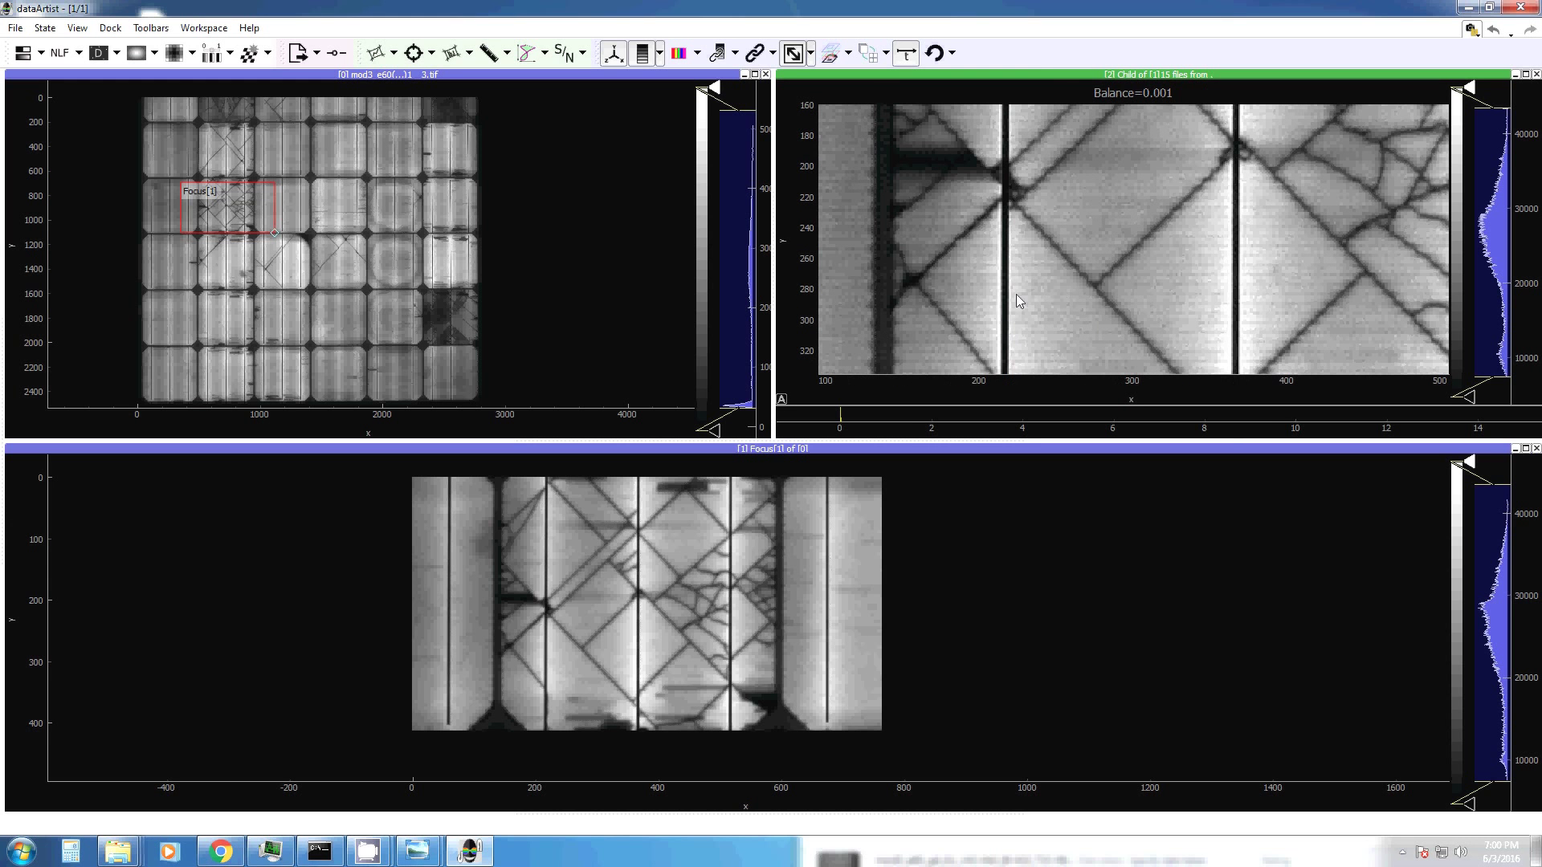
pyautogui.scroll(-3, 1058, 305)
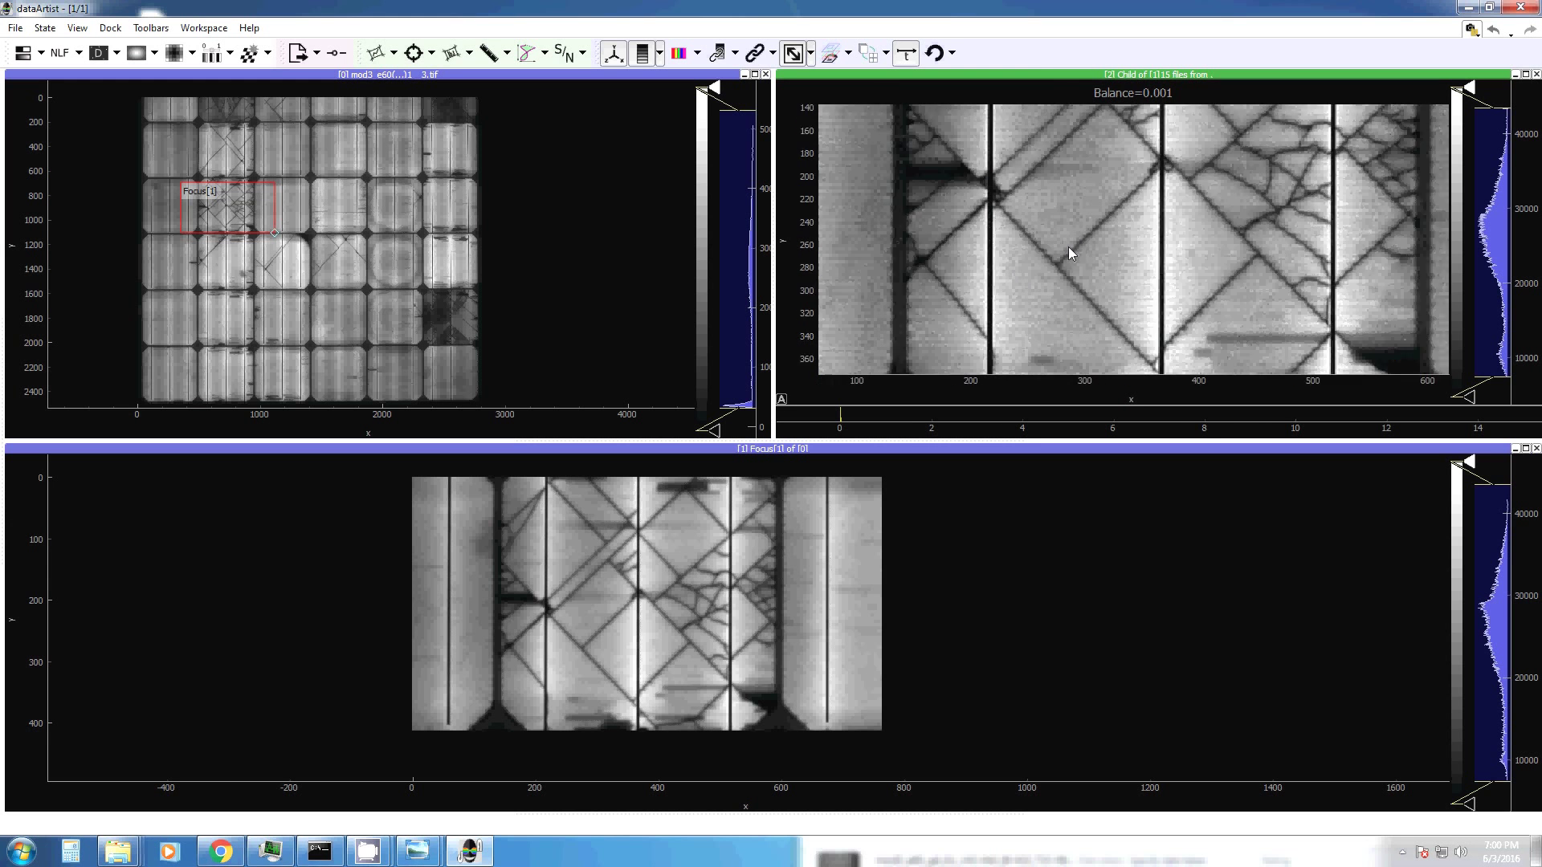
pyautogui.scroll(-3, 1057, 249)
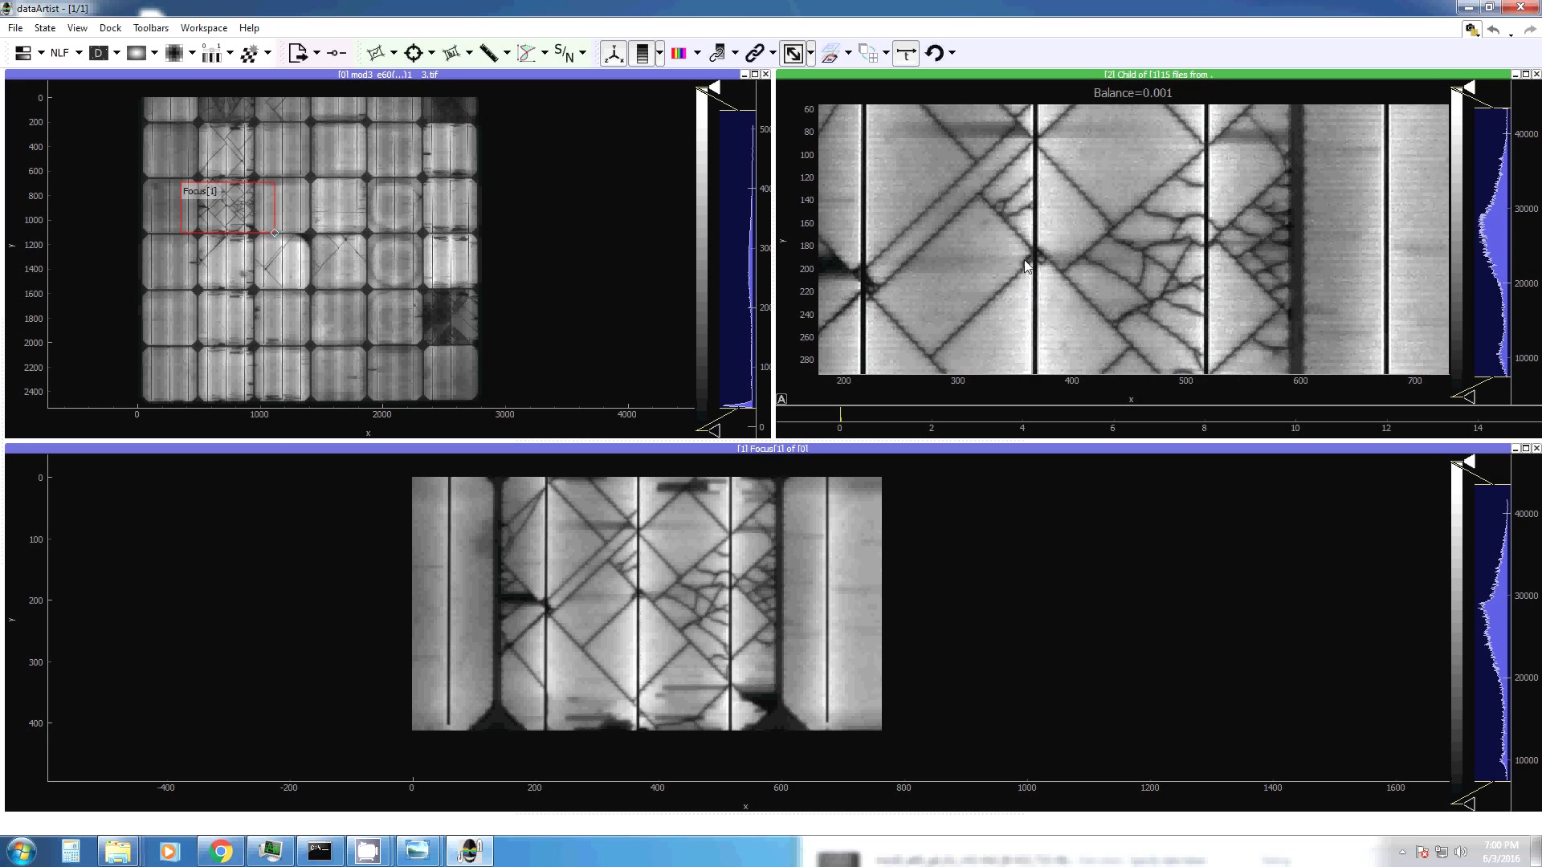
# Step through the intermediate deconvolution results and select the one with balance 0.00642857142857.
pyautogui.moveTo(840, 416)
pyautogui.mouseDown()
pyautogui.moveTo(1309, 417)
pyautogui.moveTo(1159, 416)
pyautogui.mouseUp()
pyautogui.scroll(5, 1082, 290)
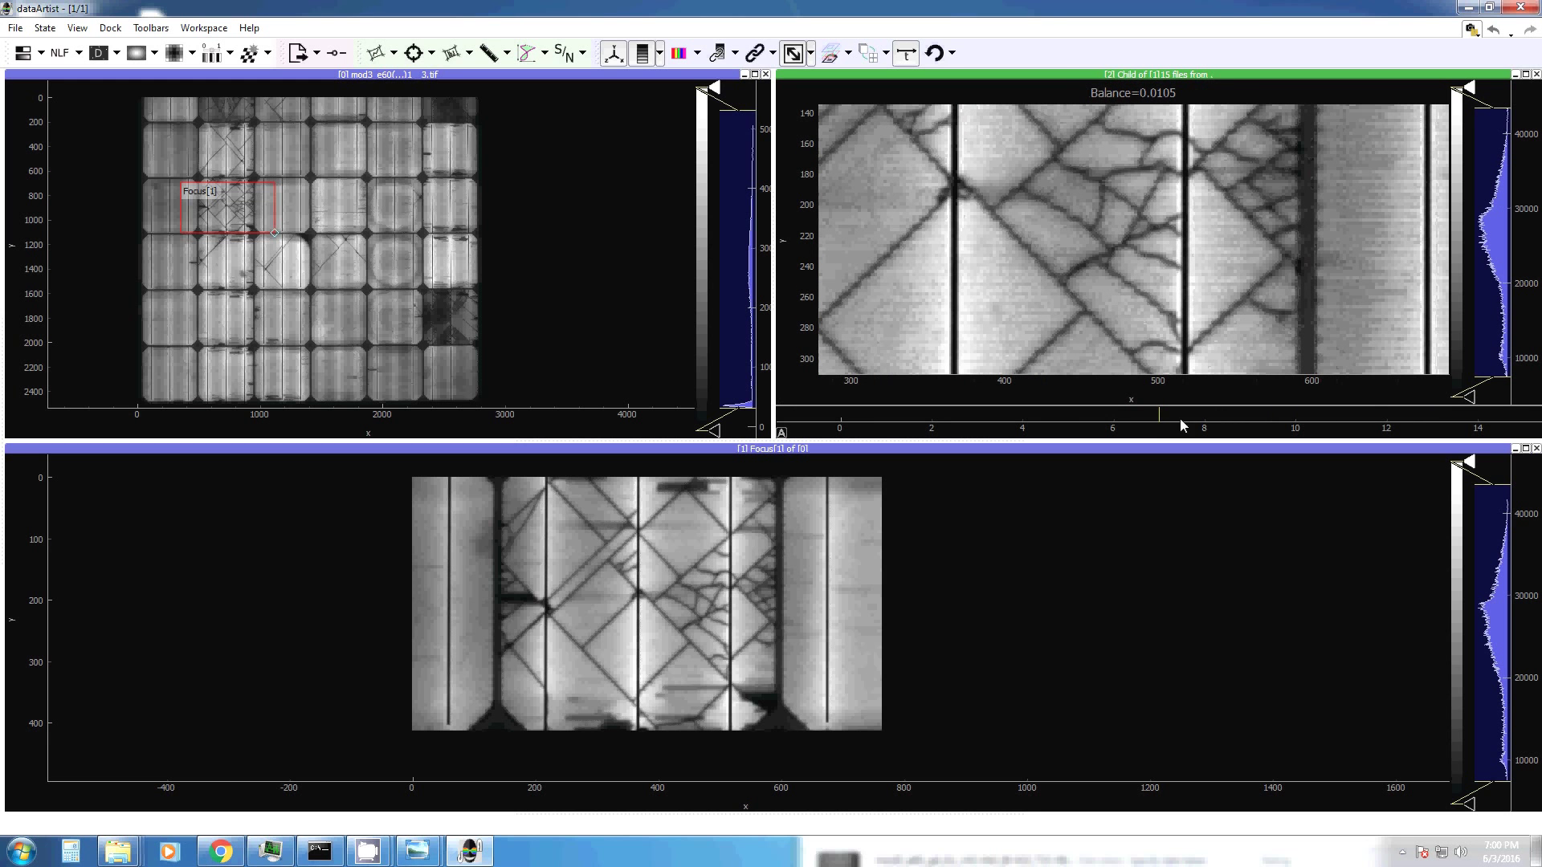
pyautogui.moveTo(1160, 416)
pyautogui.mouseDown()
pyautogui.moveTo(1221, 416)
pyautogui.moveTo(1025, 415)
pyautogui.mouseUp()
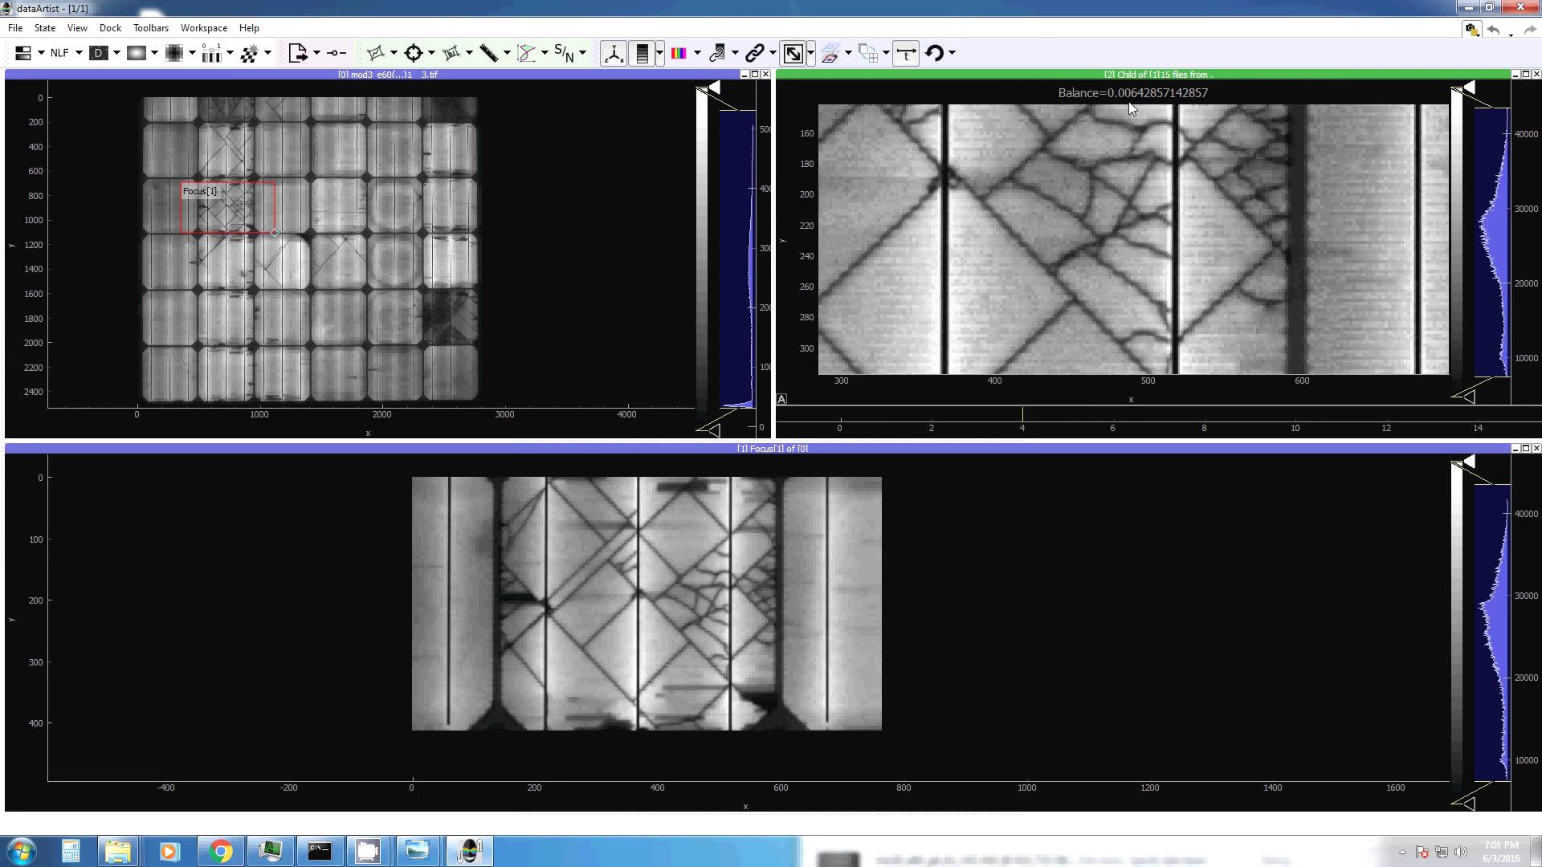
# Update the calibration's deconvolution balance with the selected value, using light spectrum IR and info "hello world".
pyautogui.click(699, 527)
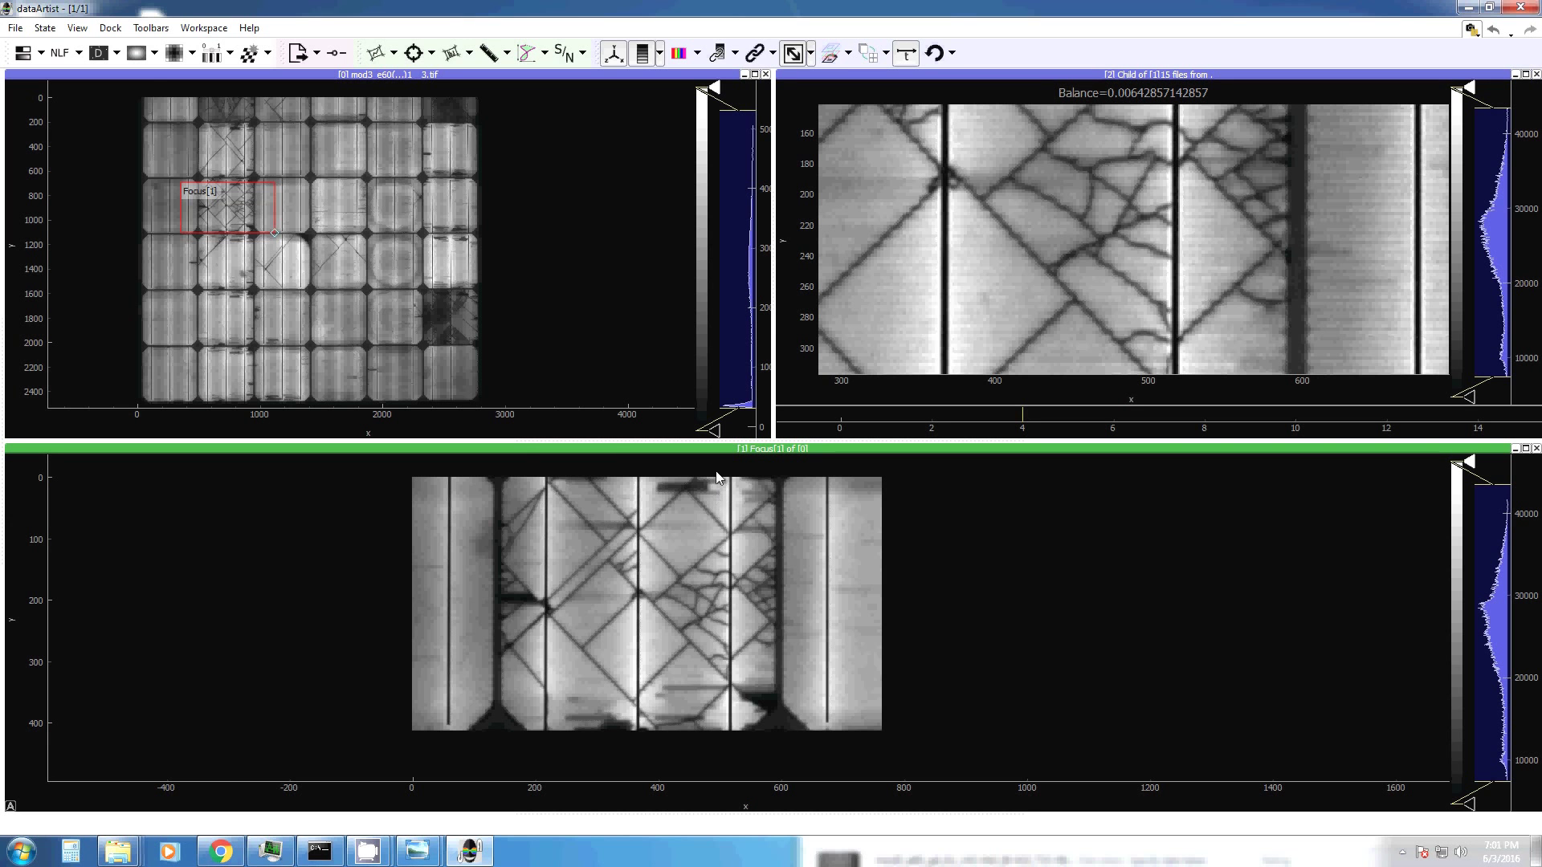
pyautogui.click(231, 54)
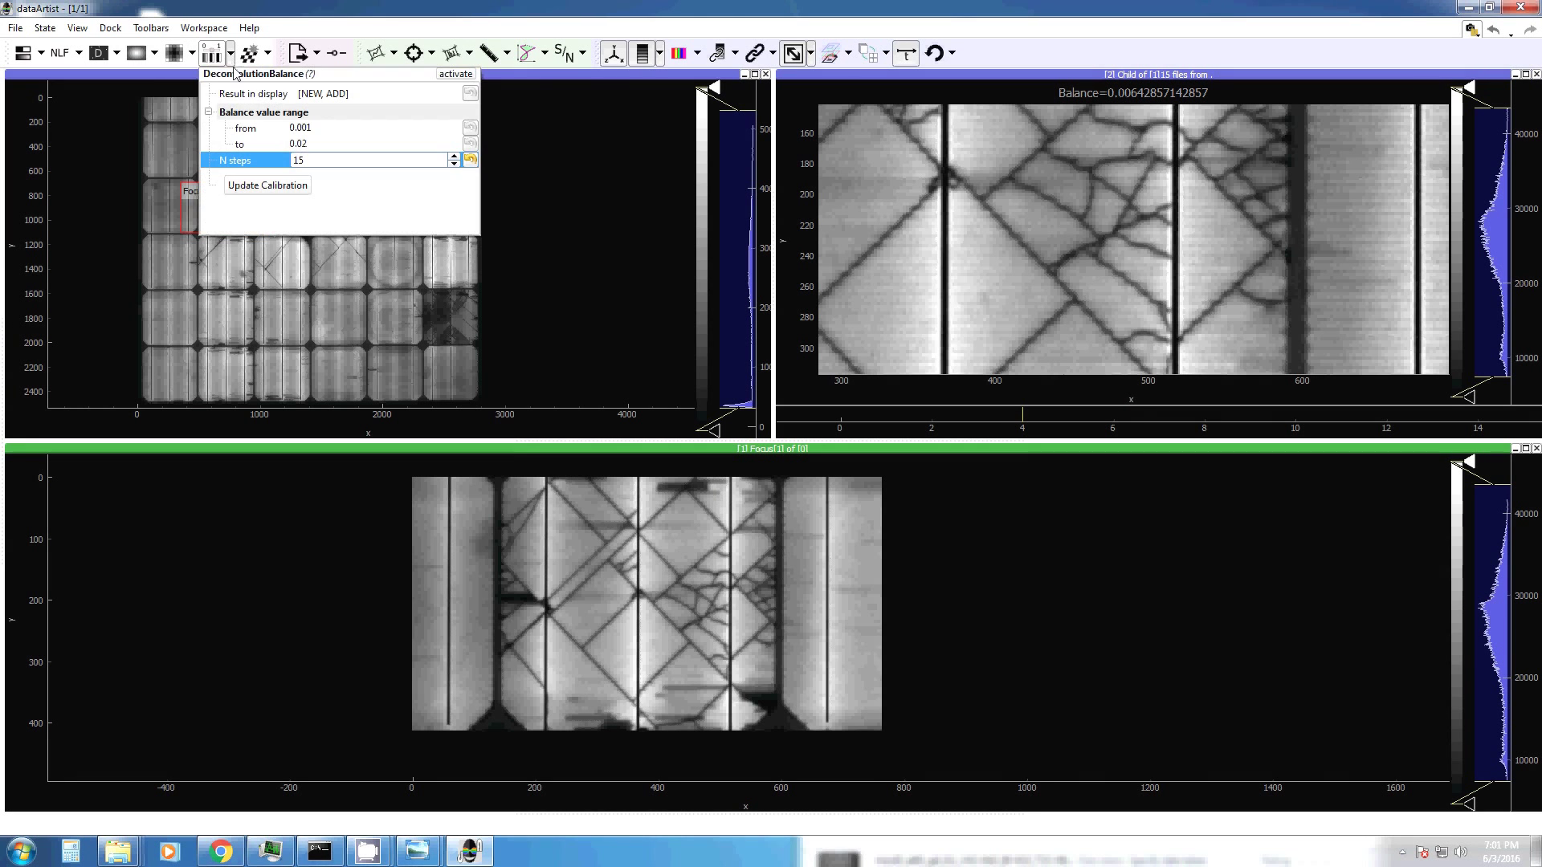
pyautogui.click(249, 186)
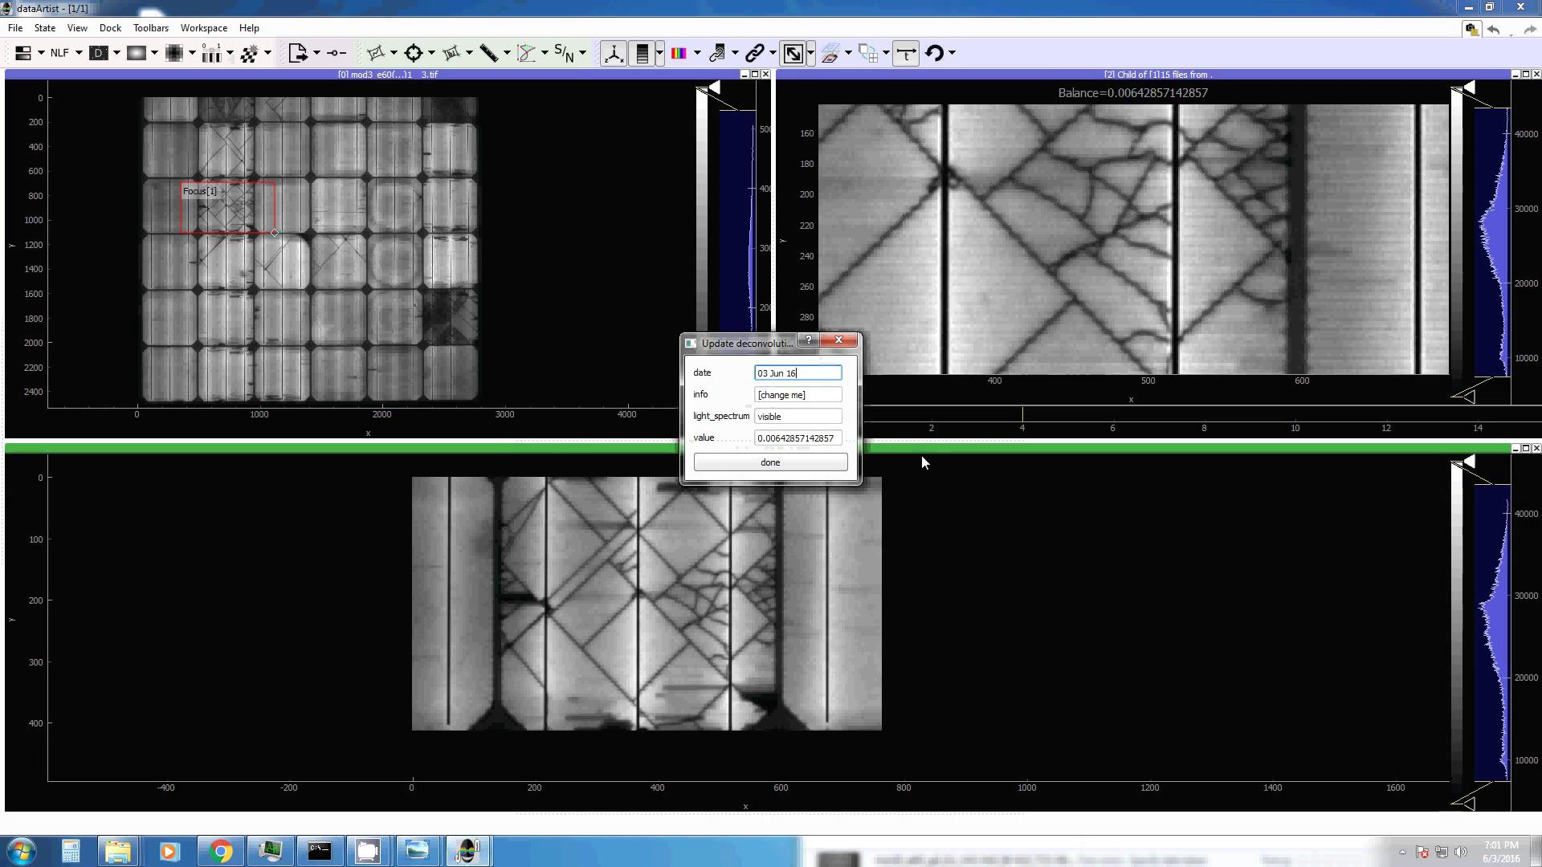
pyautogui.moveTo(840, 438); pyautogui.dragTo(677, 407)
pyautogui.write('IR')
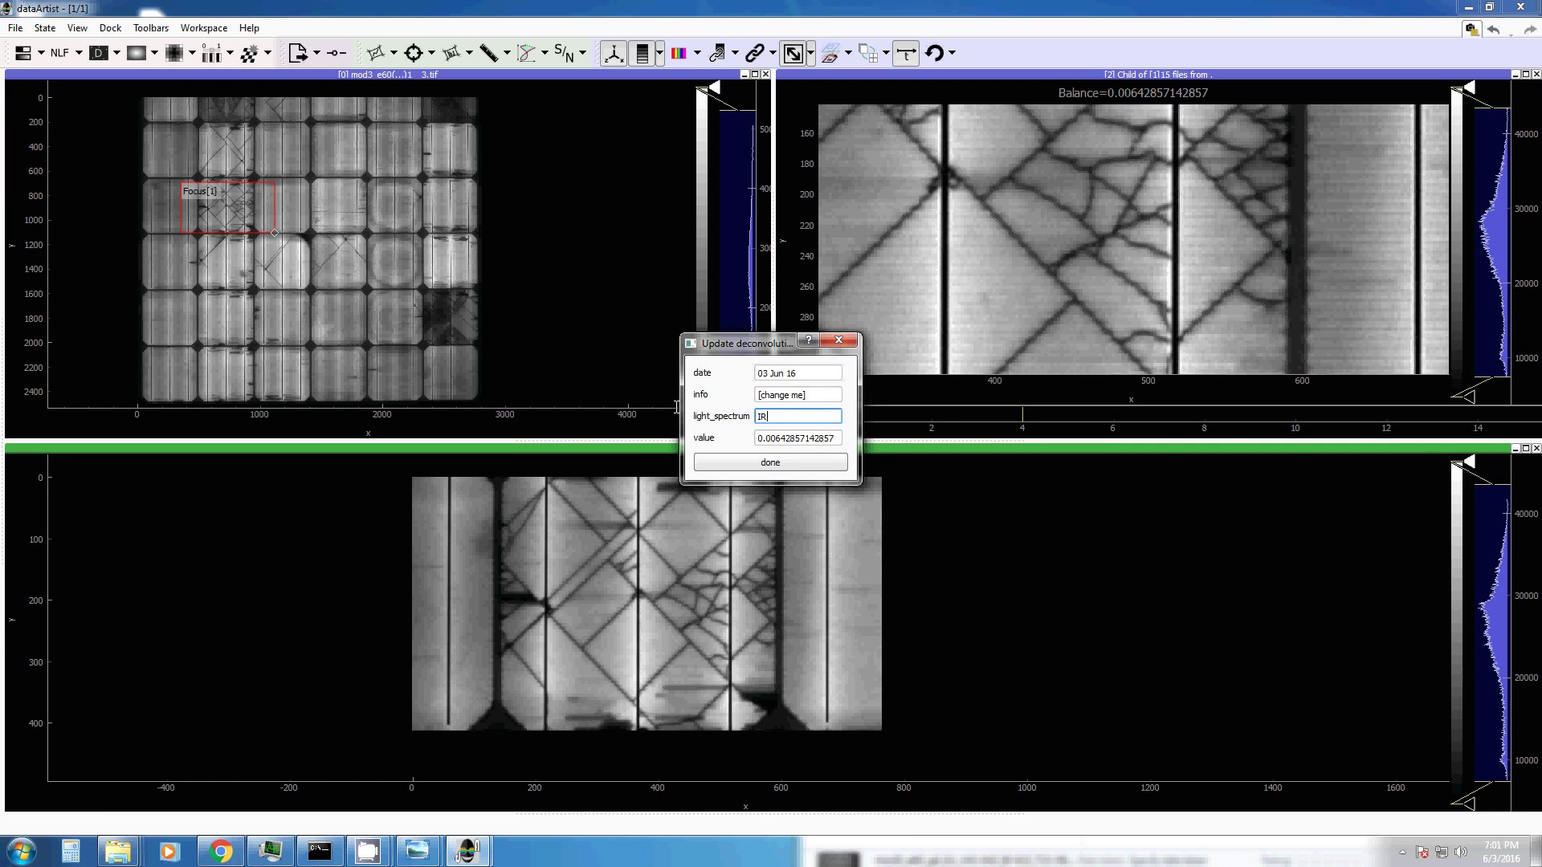
pyautogui.tripleClick(793, 395)
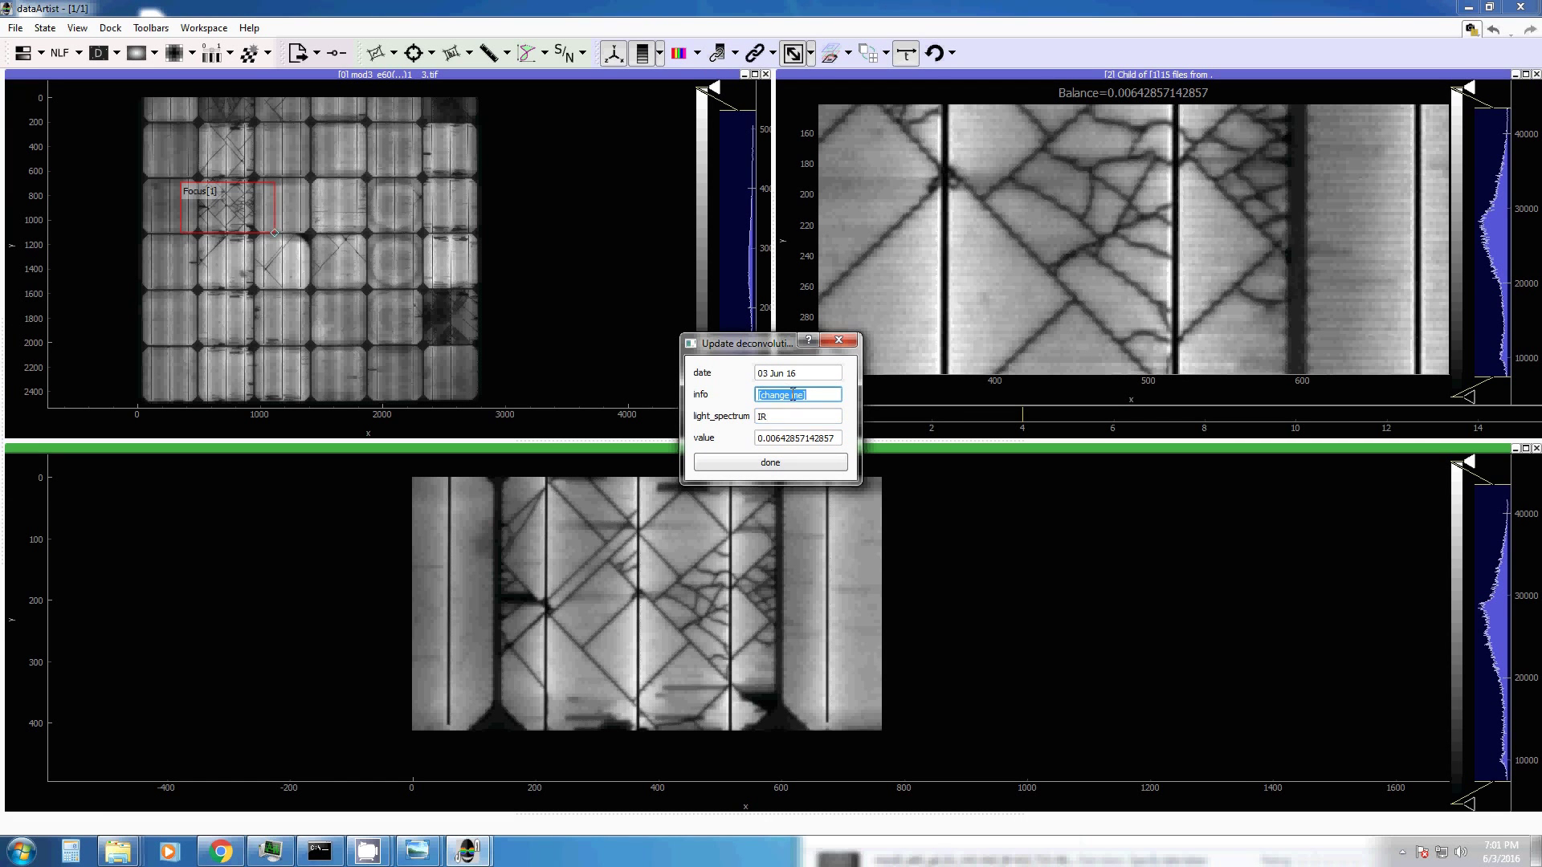
pyautogui.write('hello world')
pyautogui.press('Return')
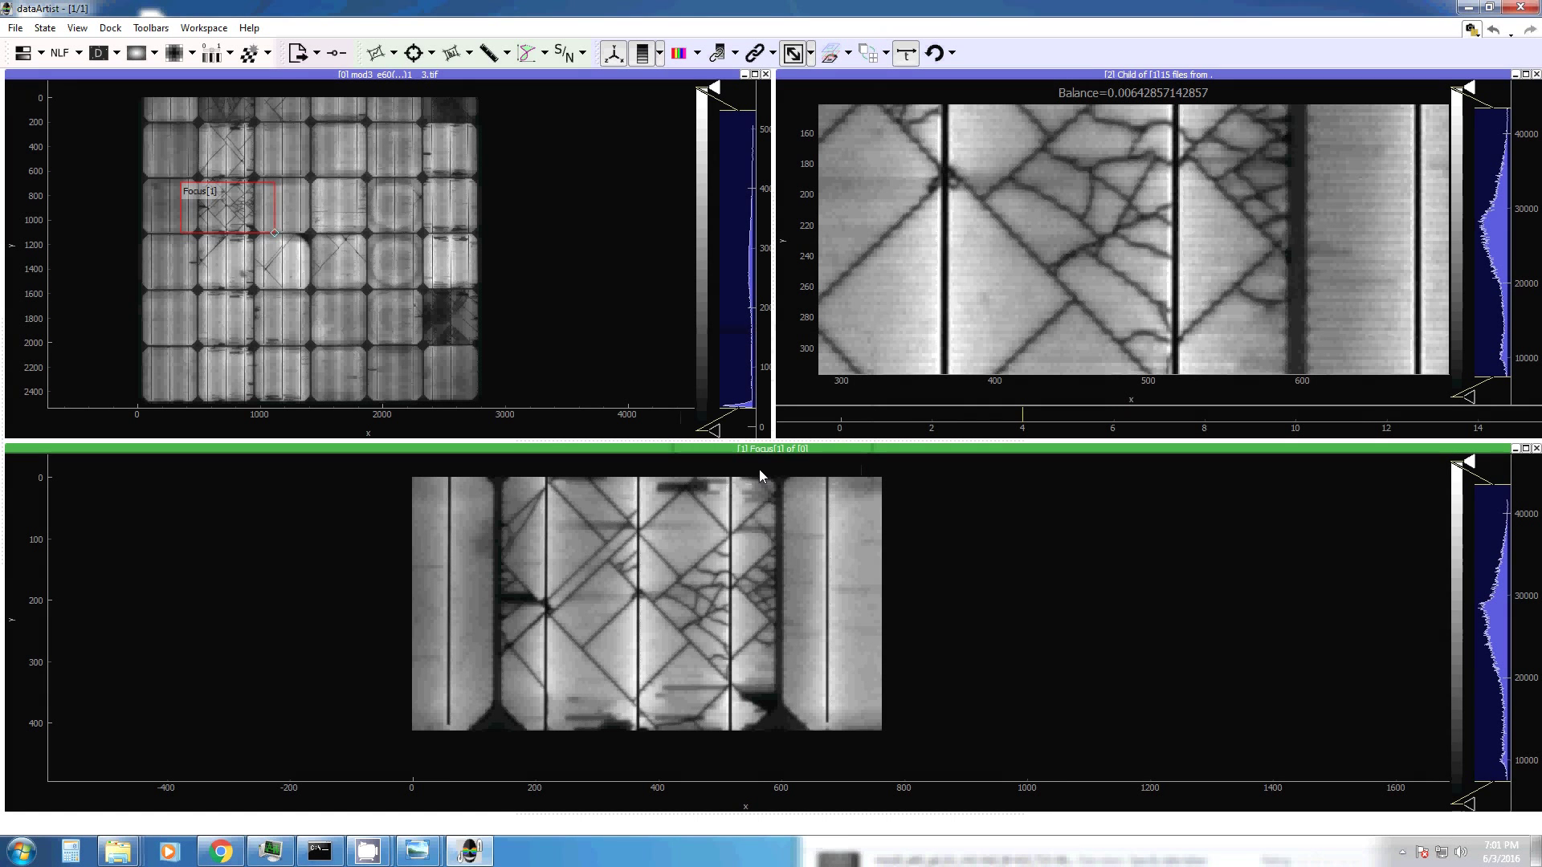
# Choose the 03 Jun 16 balance entry in the HuLC5 calibration and check its info and stored value.
pyautogui.click(1473, 30)
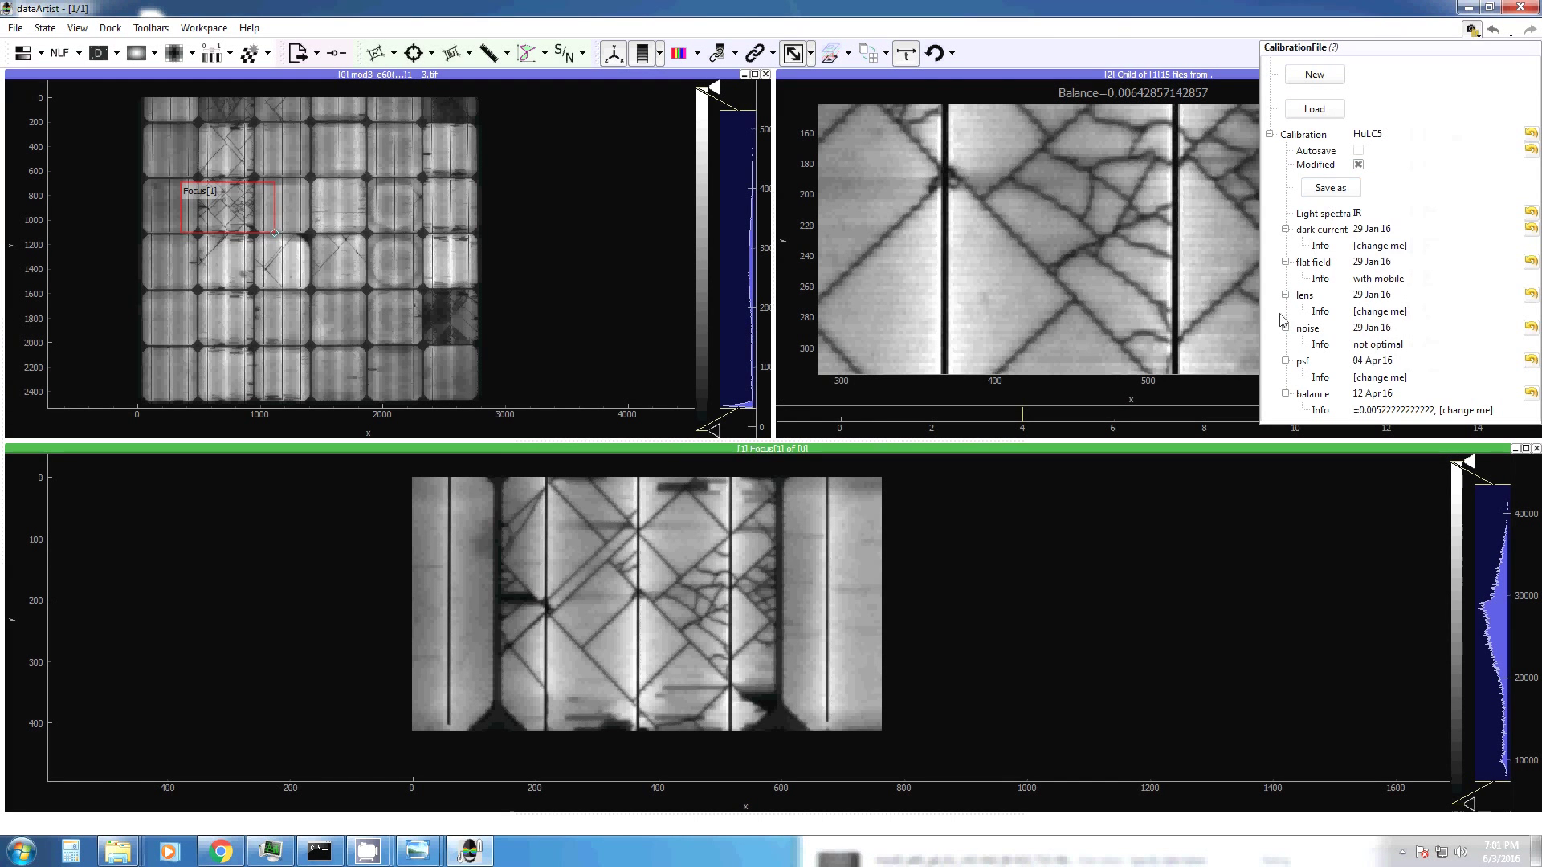
pyautogui.click(1380, 395)
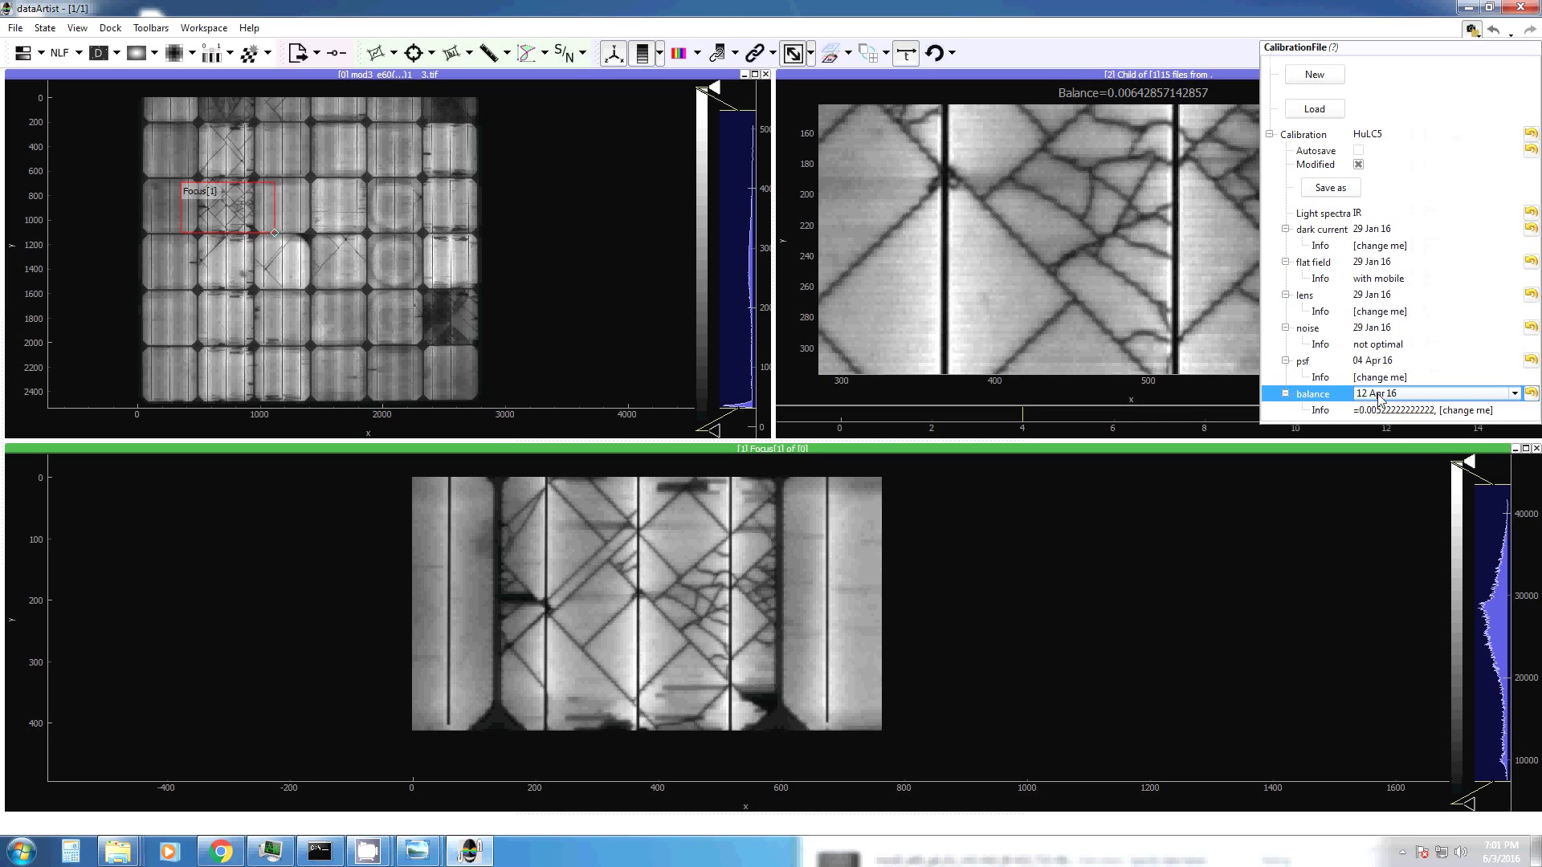
pyautogui.click(1378, 395)
pyautogui.click(1376, 410)
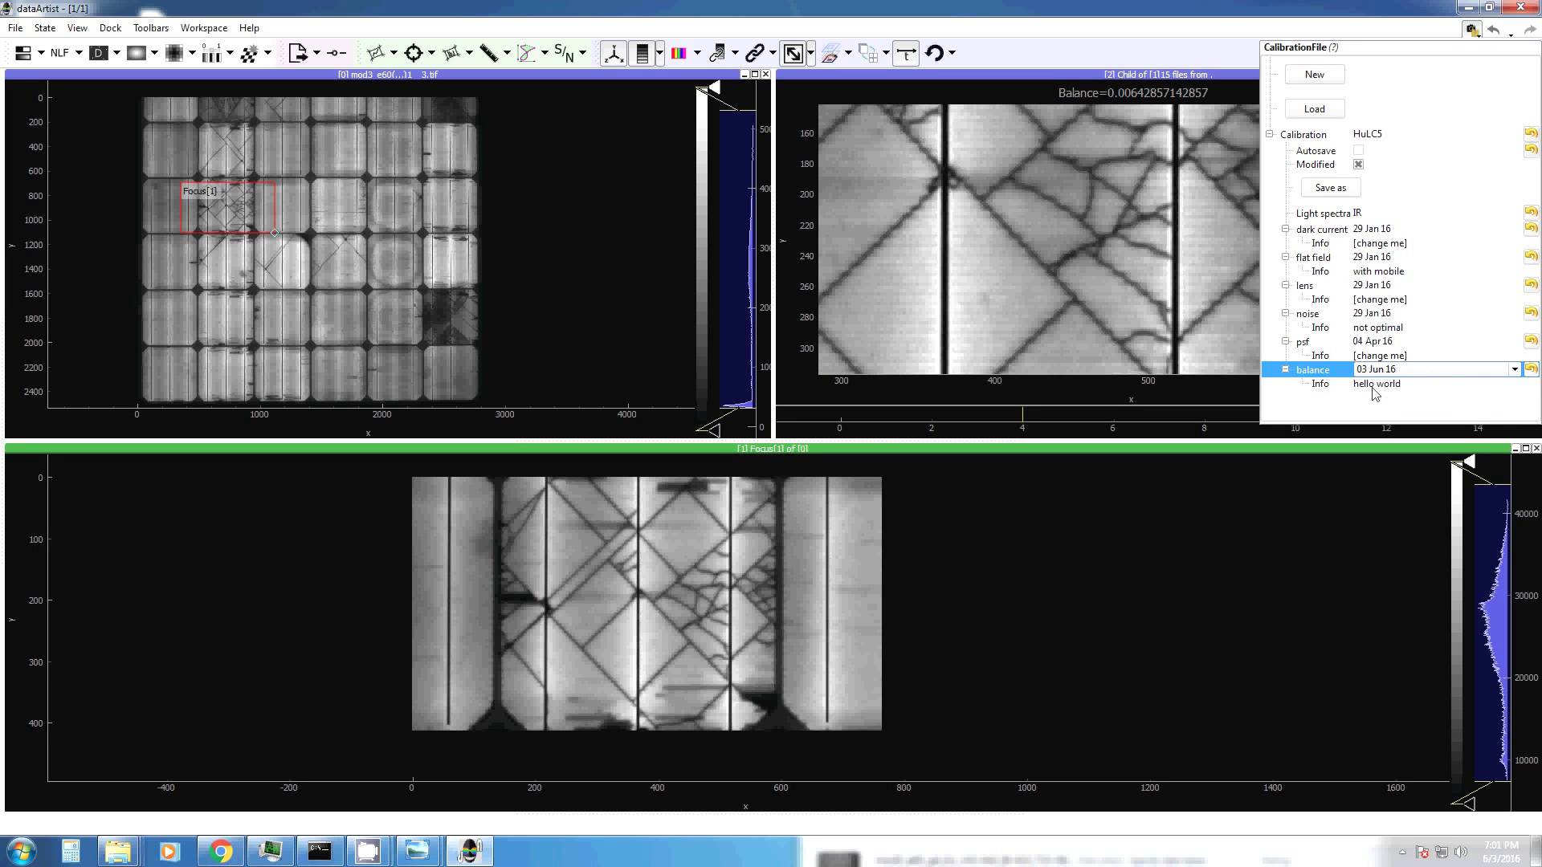
pyautogui.click(1321, 385)
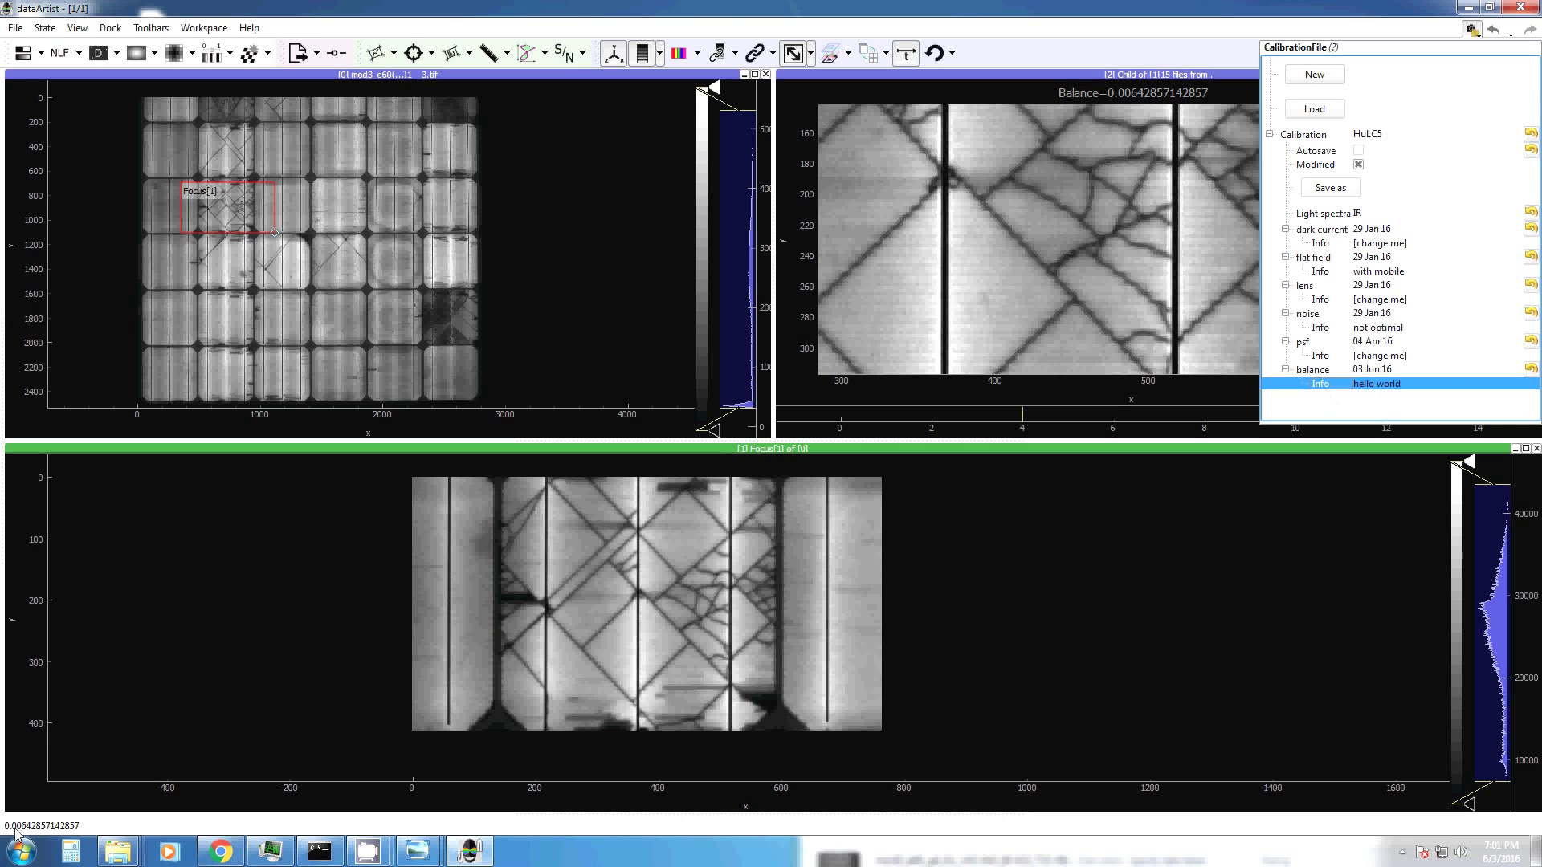
# Switch the calibration's balance entry to the one dated 12 Apr 16 and close the calibration file settings.
pyautogui.click(1370, 372)
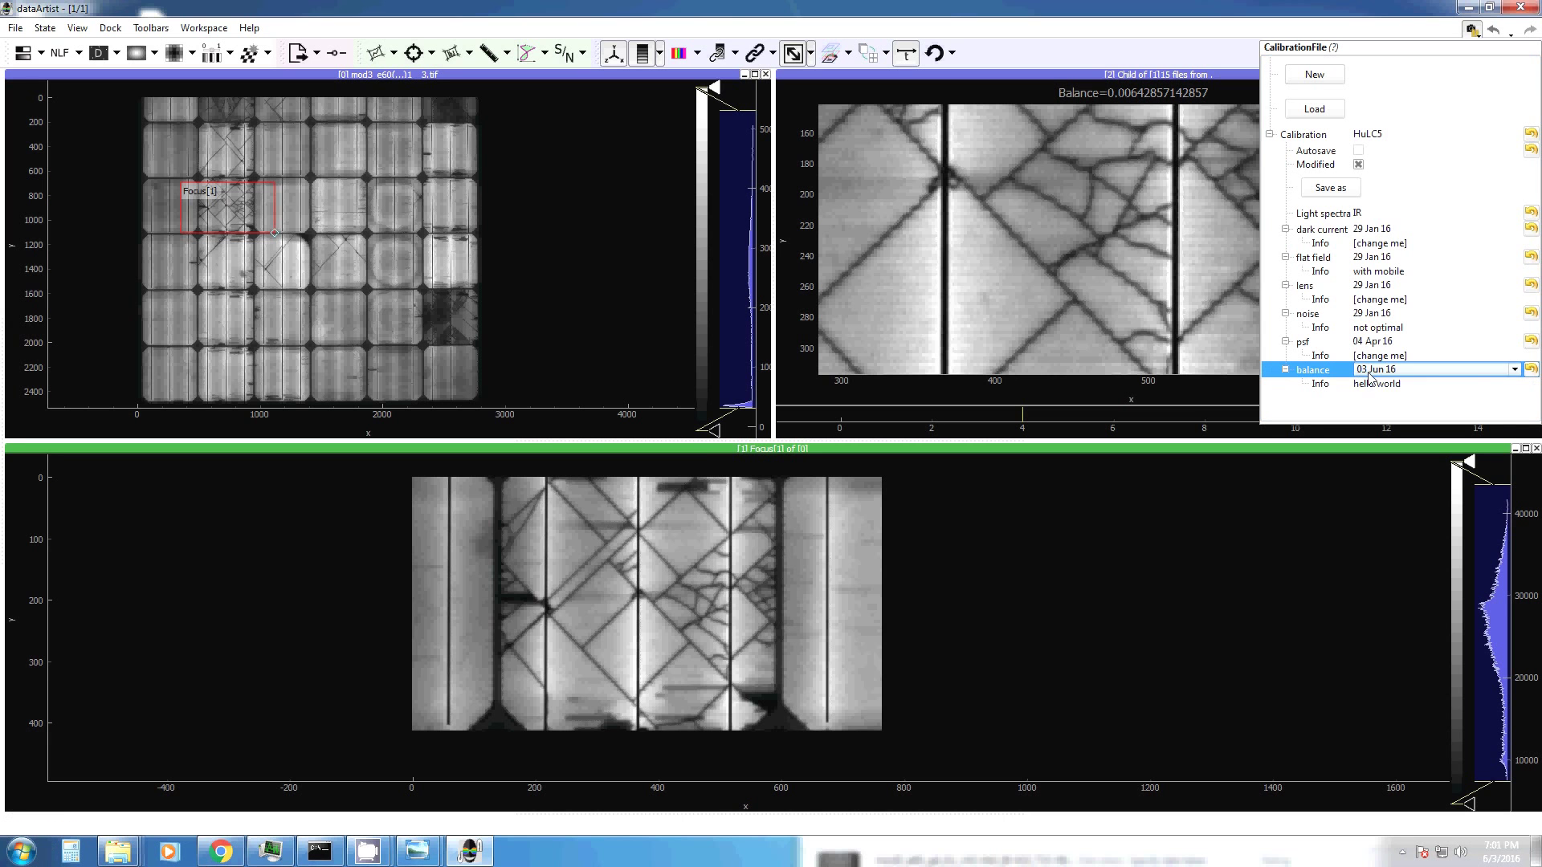
pyautogui.click(1369, 375)
pyautogui.click(1367, 395)
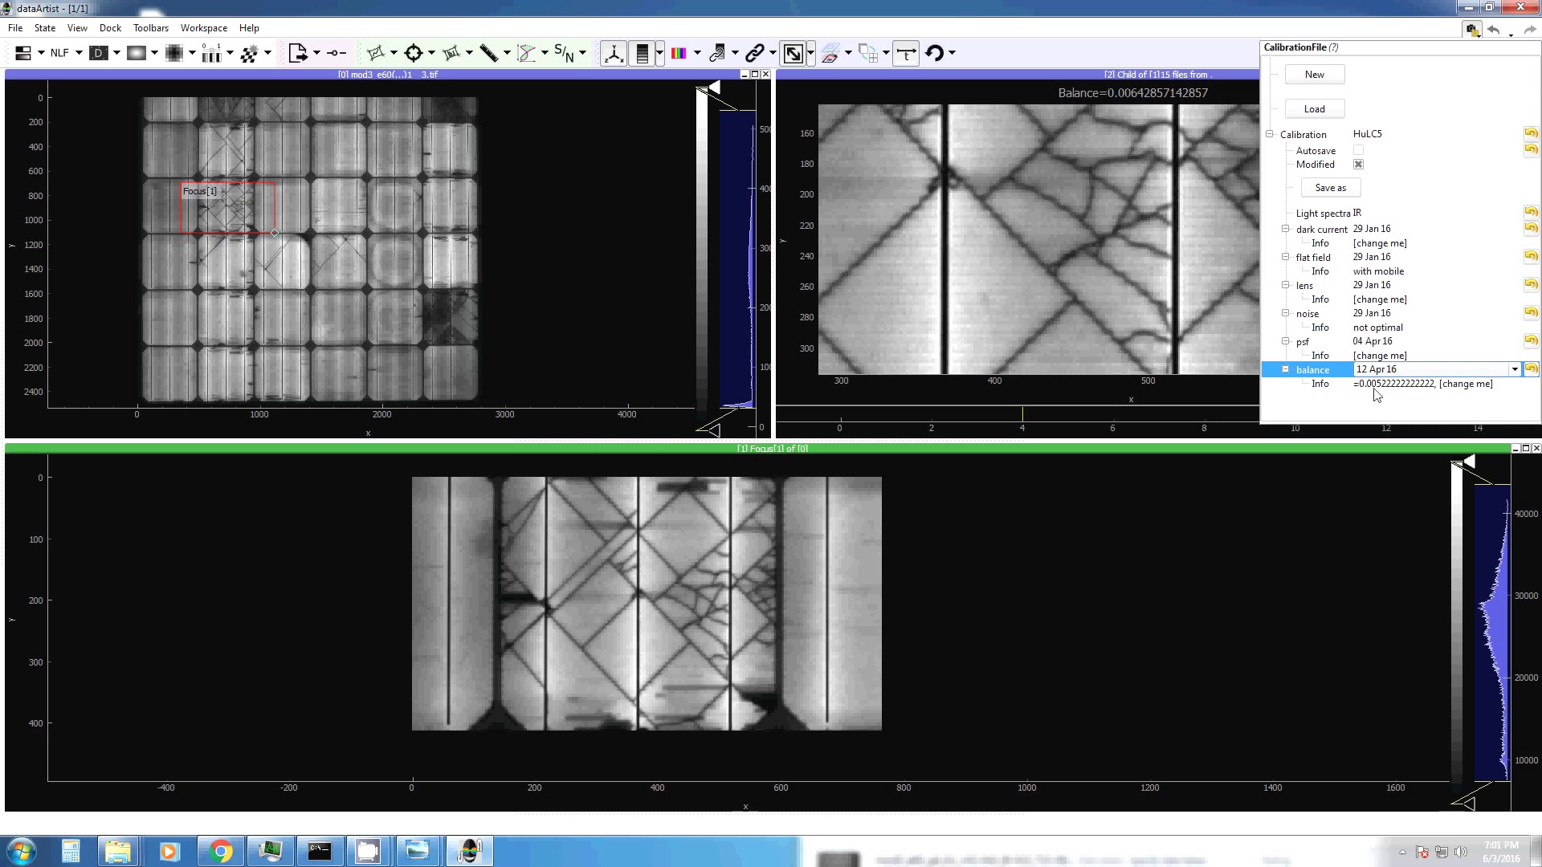
pyautogui.click(1235, 315)
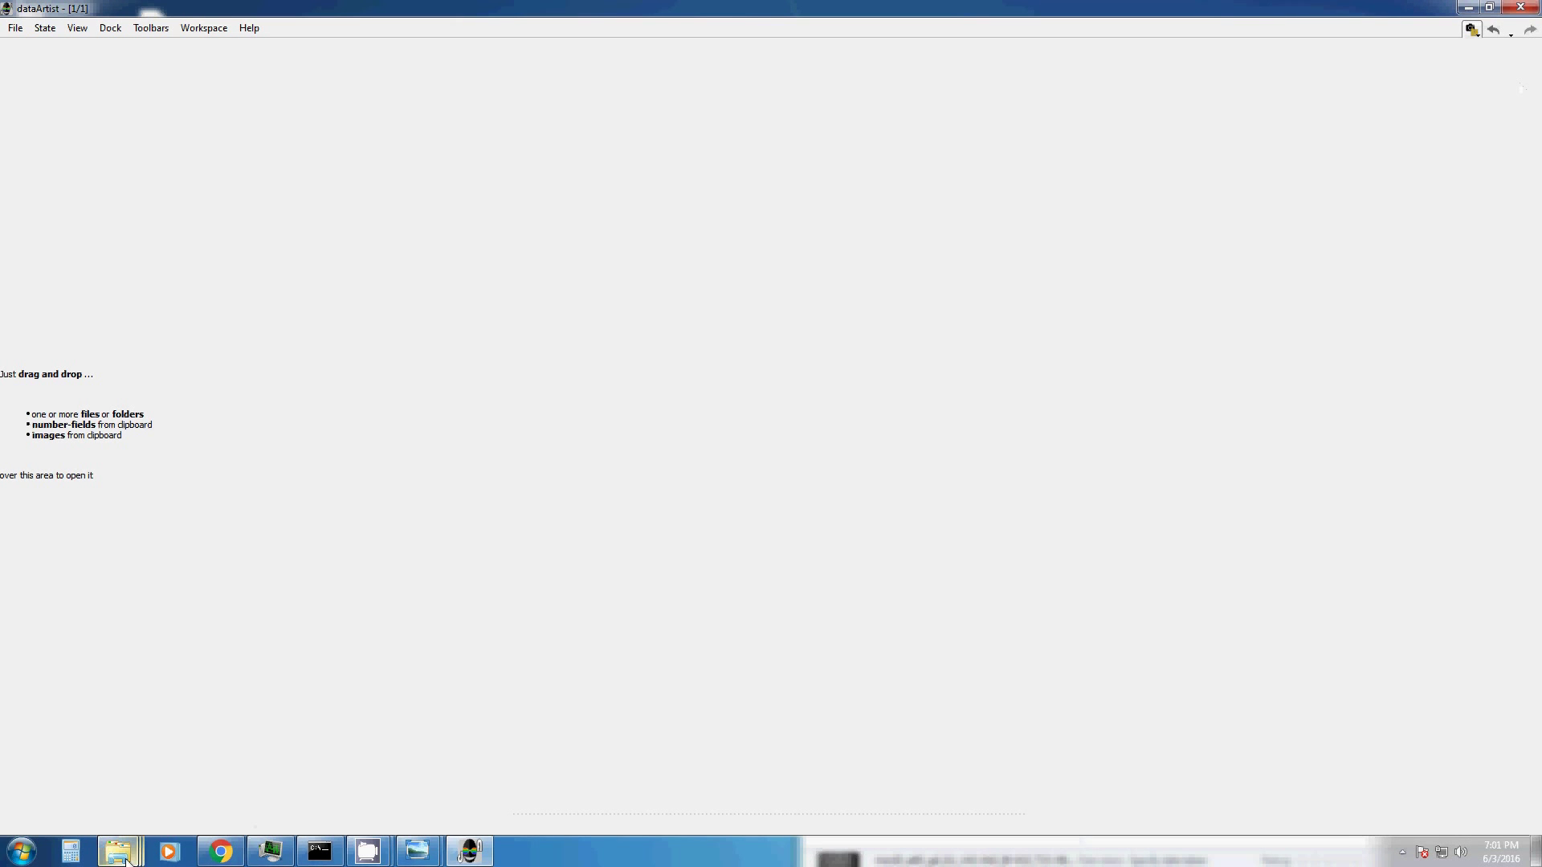
# Switch to the file explorer and open the lens folder inside 6_camCal2.
pyautogui.moveTo(127, 861)
pyautogui.click(453, 770)
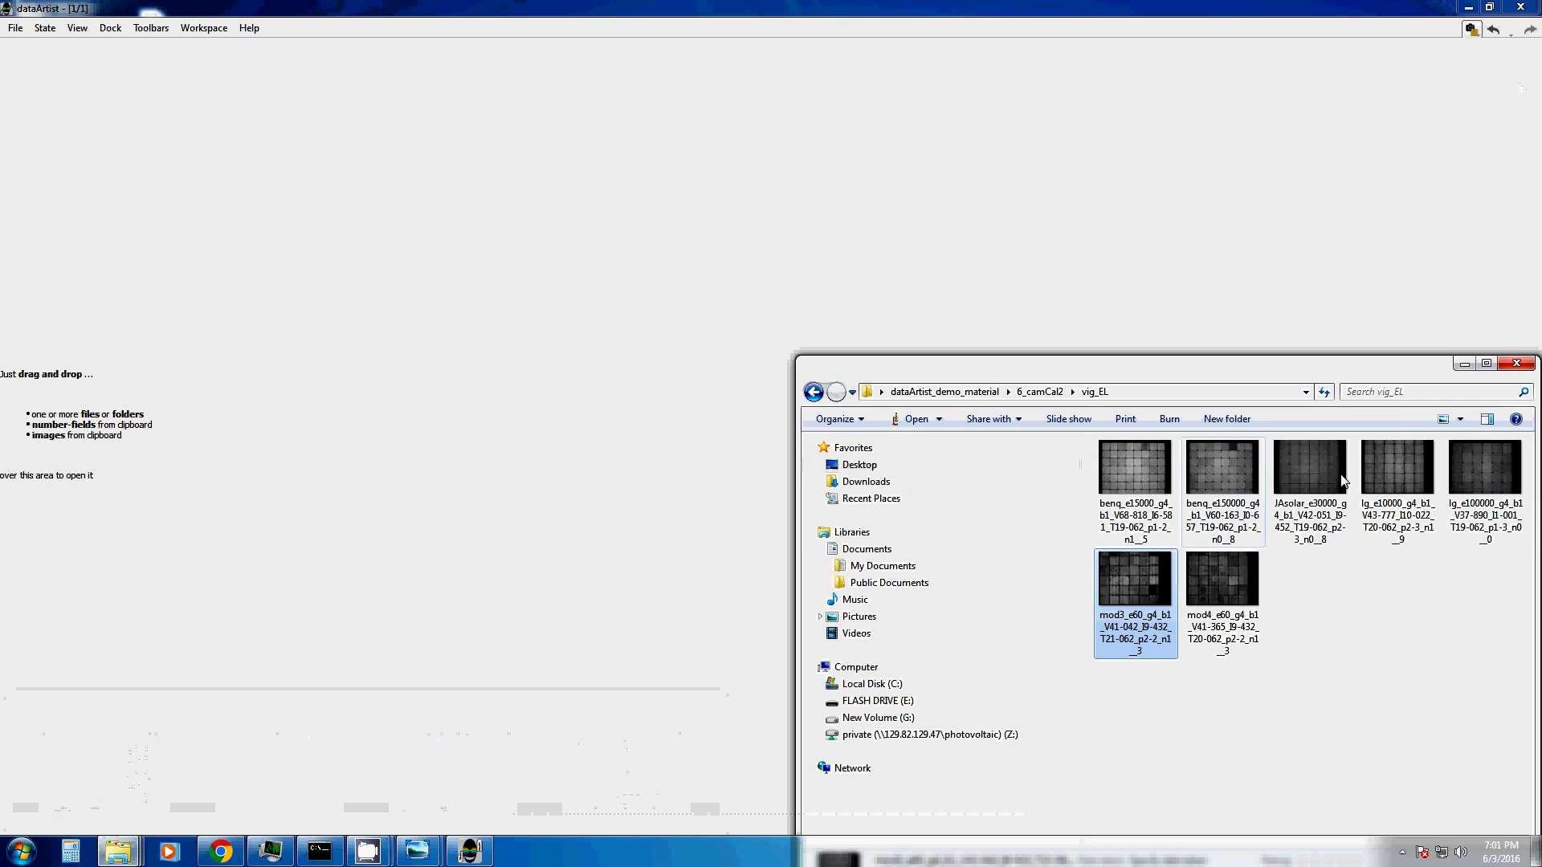
pyautogui.click(1025, 393)
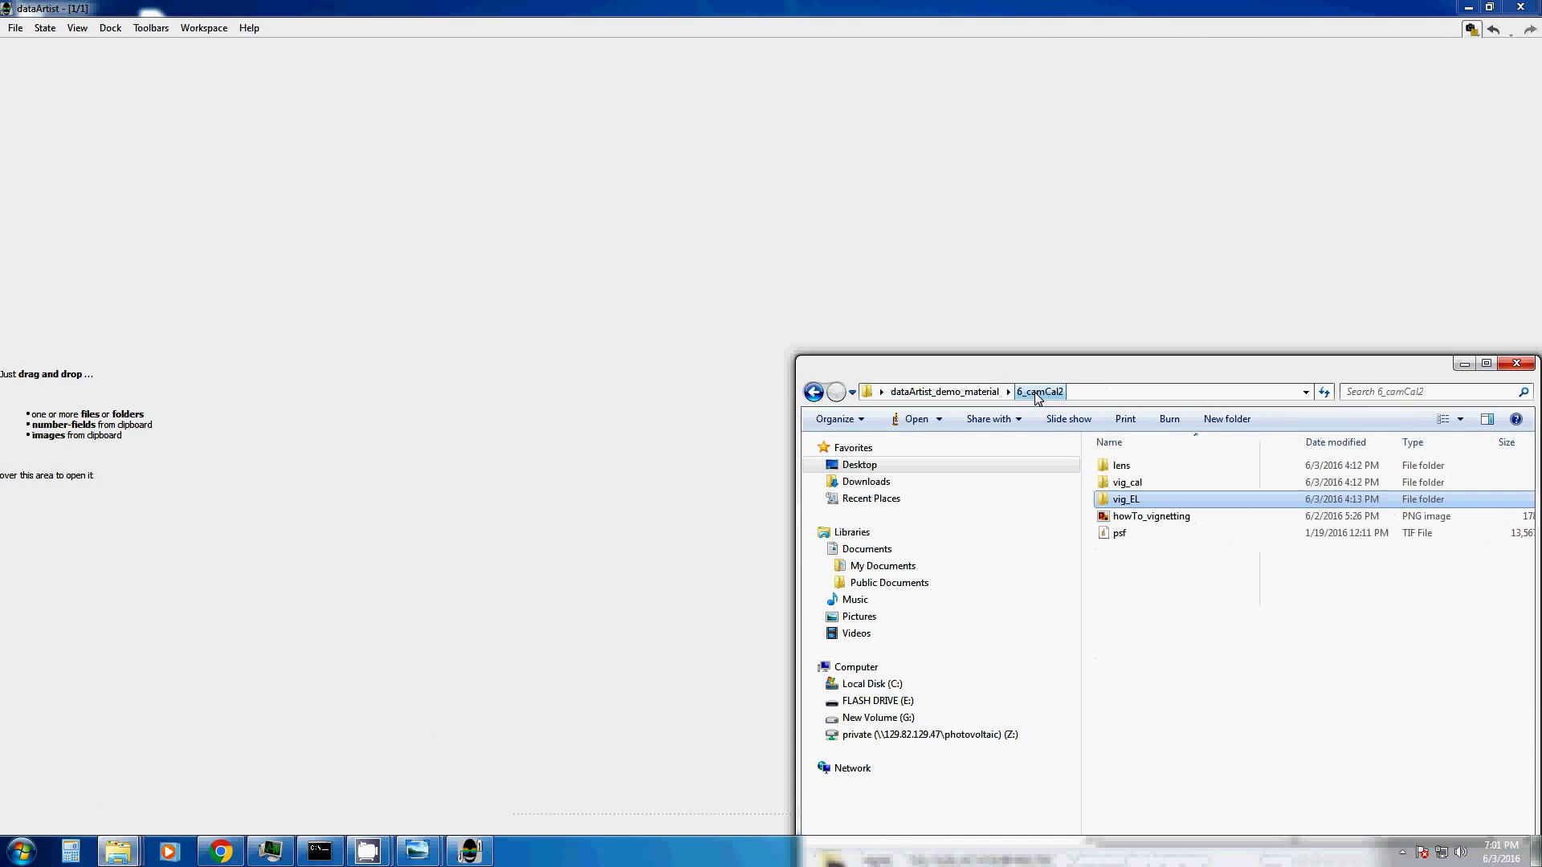
pyautogui.doubleClick(1107, 459)
pyautogui.moveTo(1096, 367); pyautogui.dragTo(819, 250)
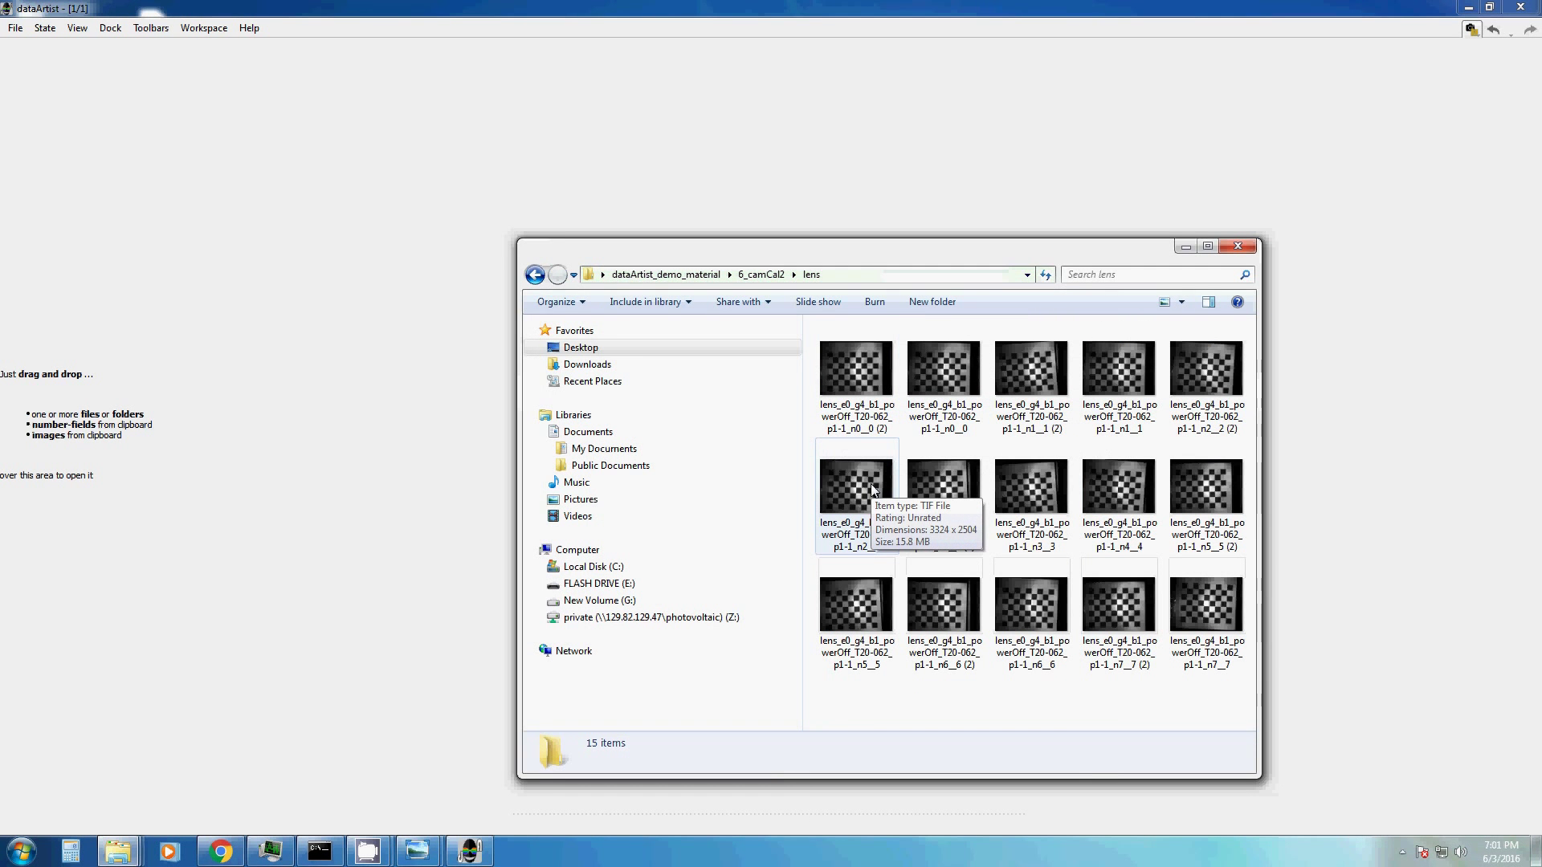
# Switch to the browser and examine the distortion theory in the OpenCV camera calibration tutorial.
pyautogui.click(221, 851)
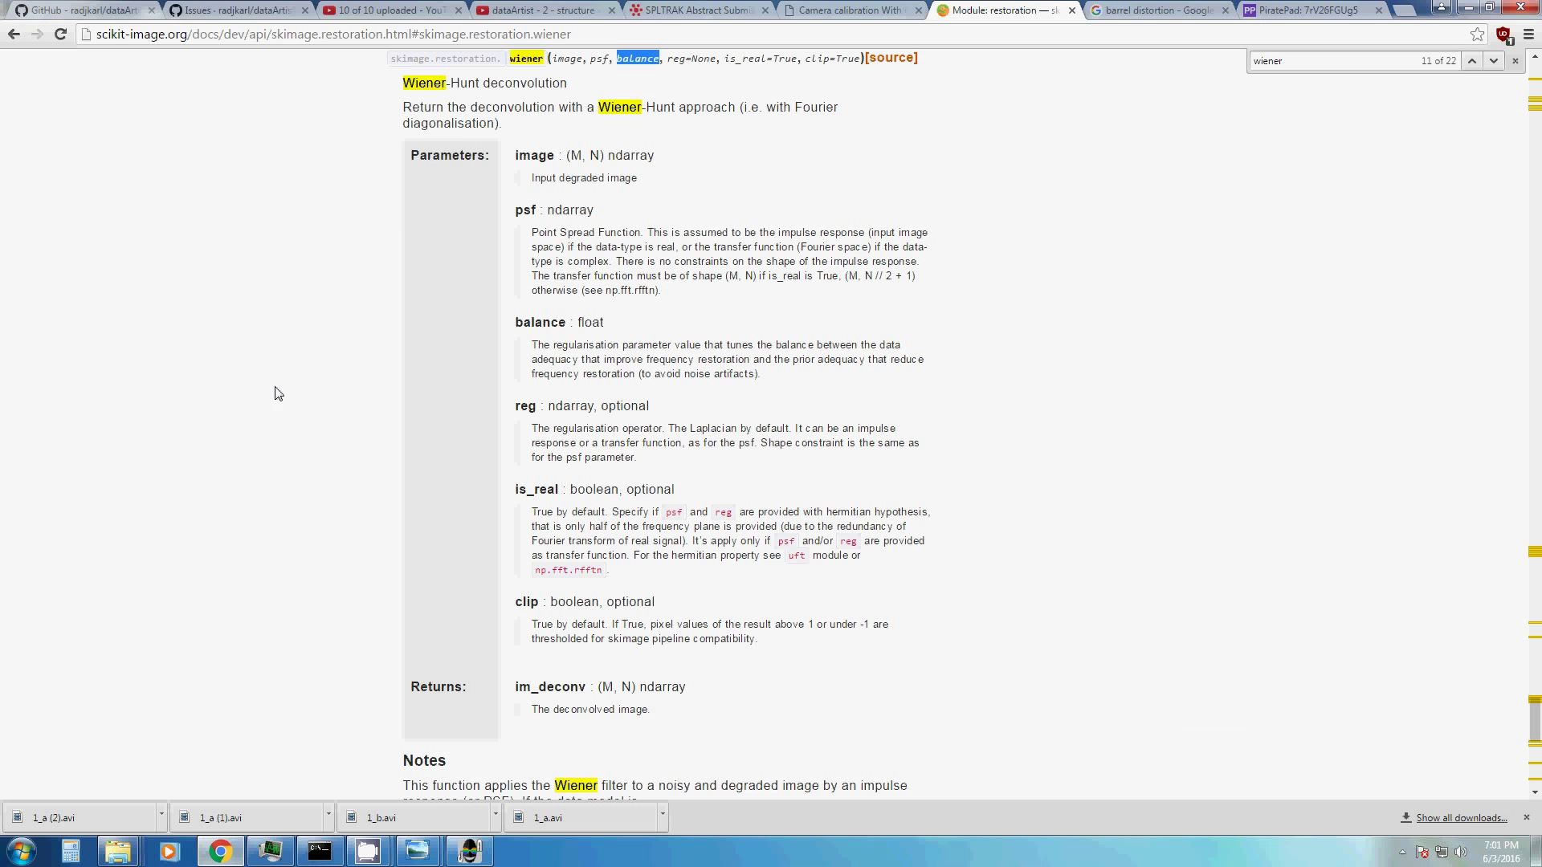
pyautogui.click(827, 14)
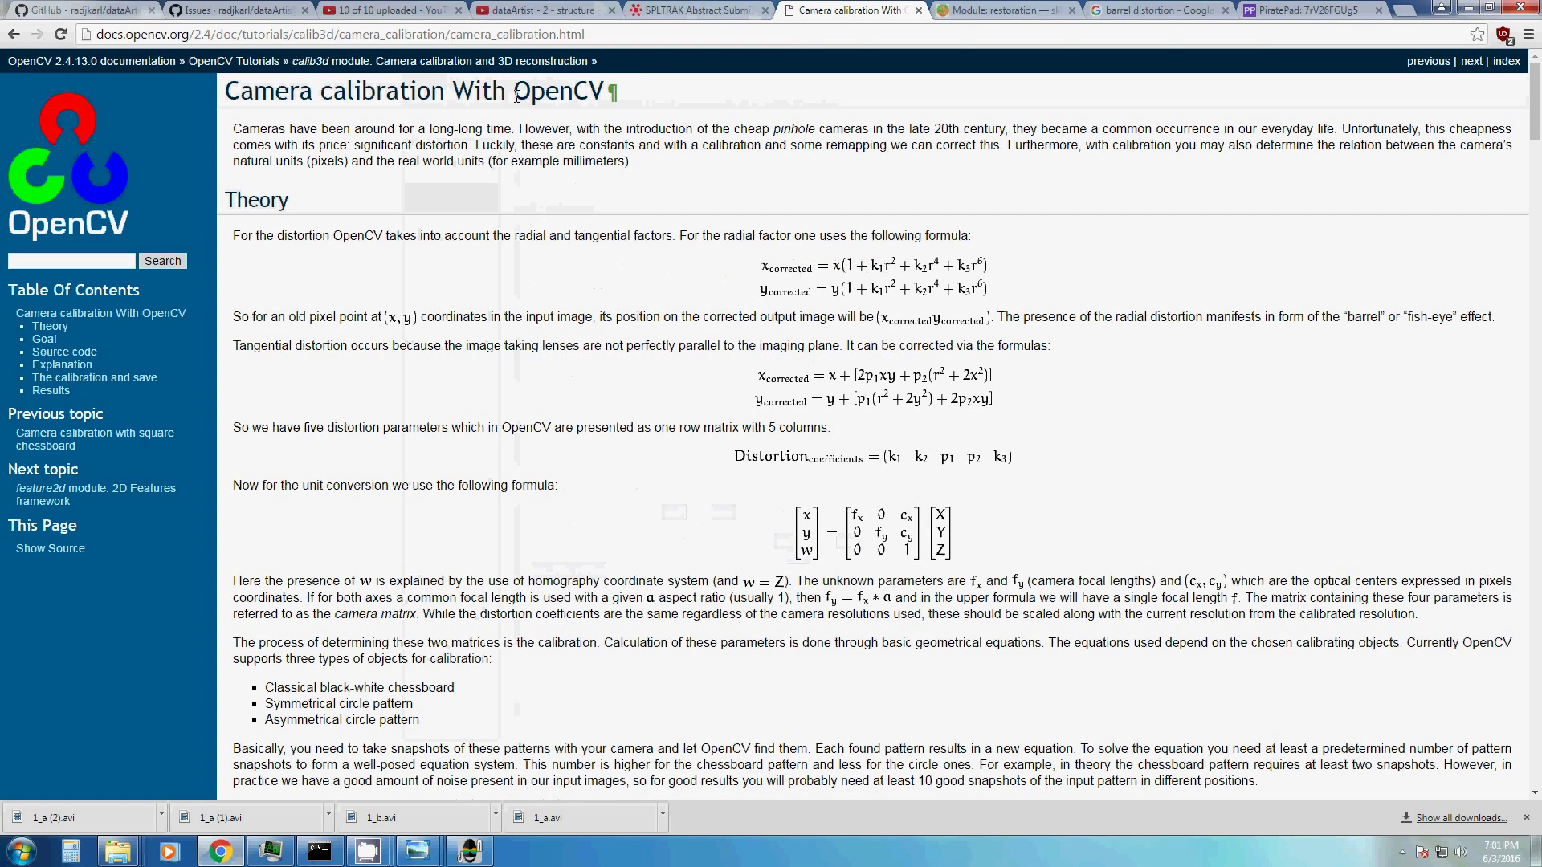
pyautogui.moveTo(515, 95); pyautogui.dragTo(603, 93)
pyautogui.click(574, 131)
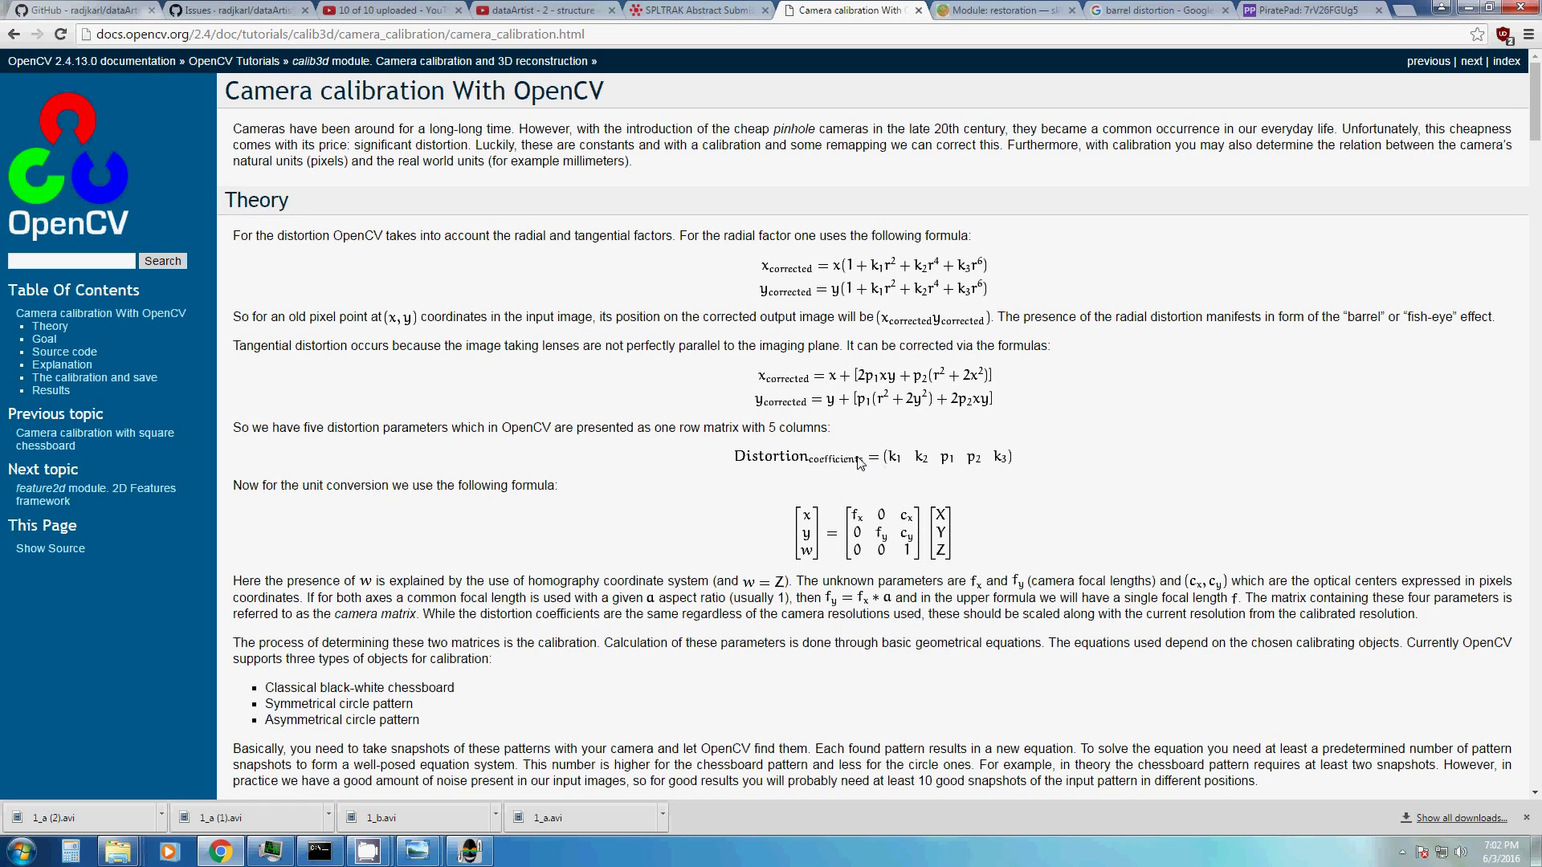
# Return to dataArtist and import all 15 chessboard images from the lens folder together, with loading enabled.
pyautogui.click(469, 851)
pyautogui.moveTo(118, 851)
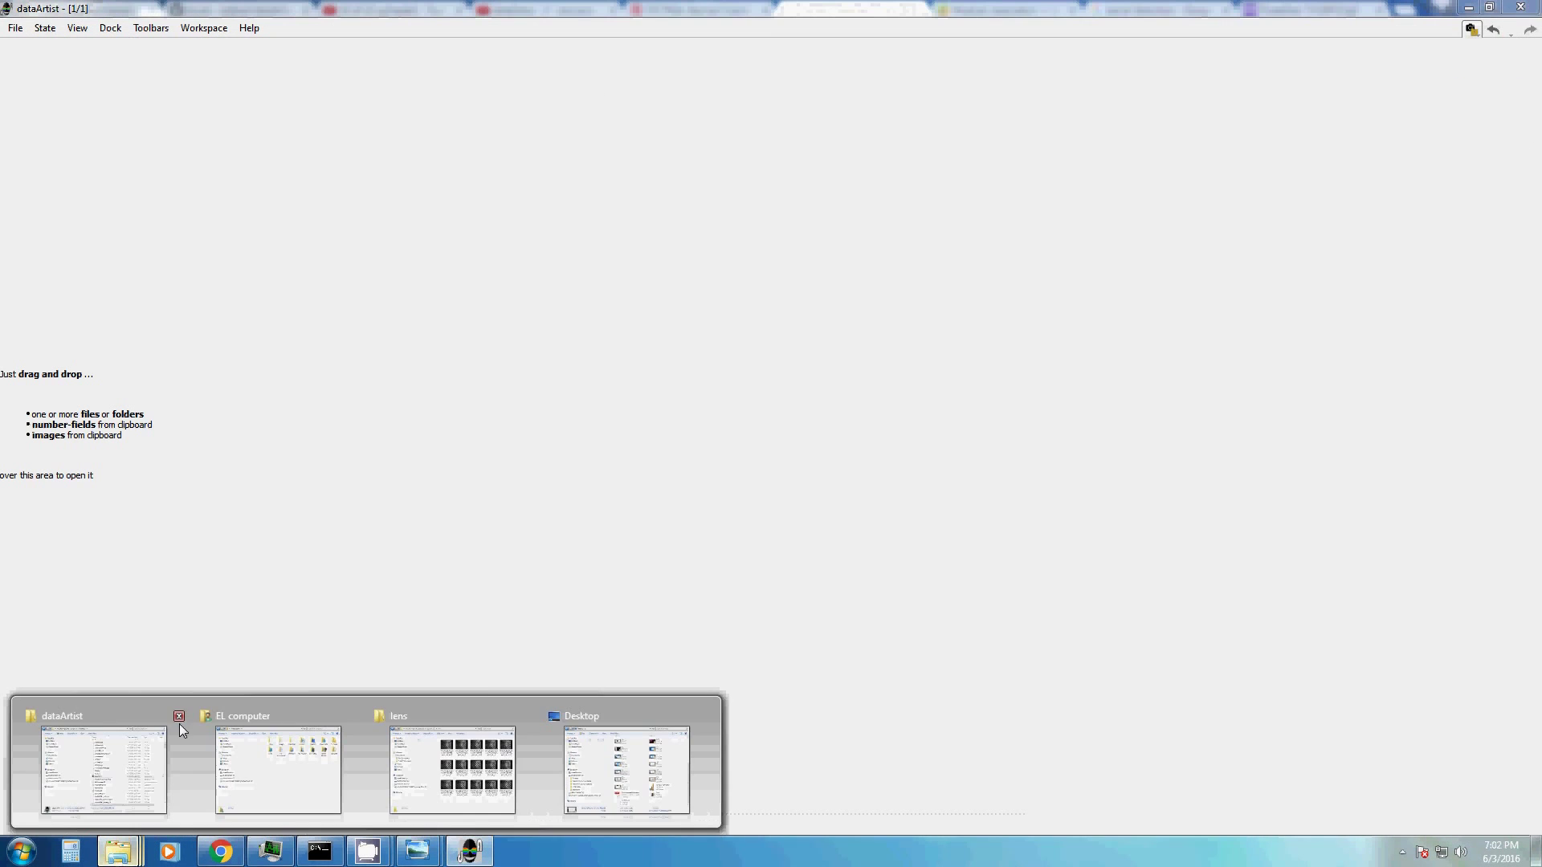
pyautogui.click(475, 773)
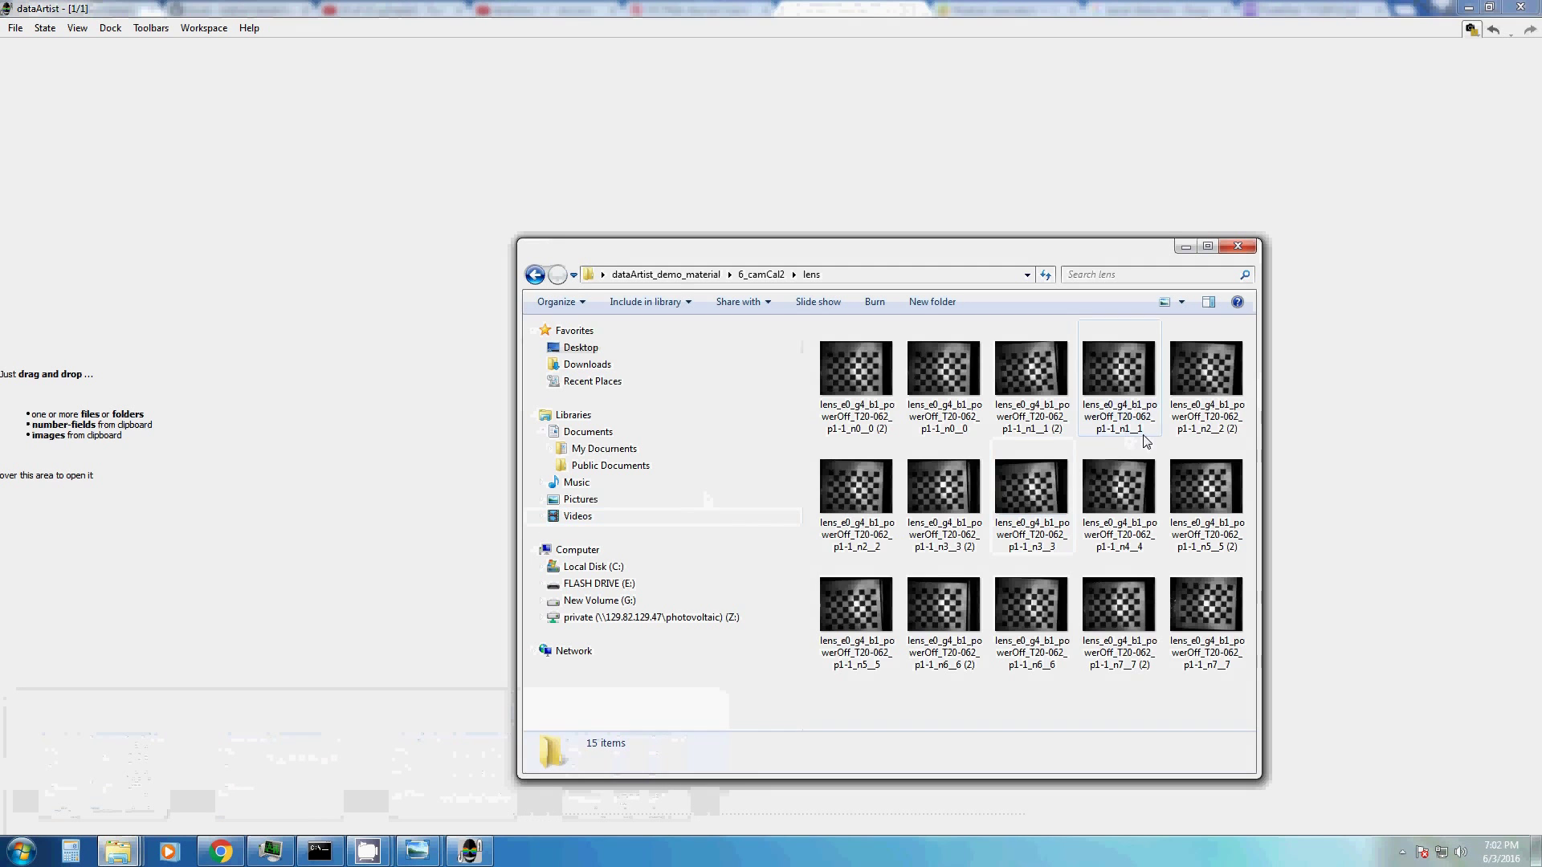
pyautogui.hotkey('ctrl', 'a')
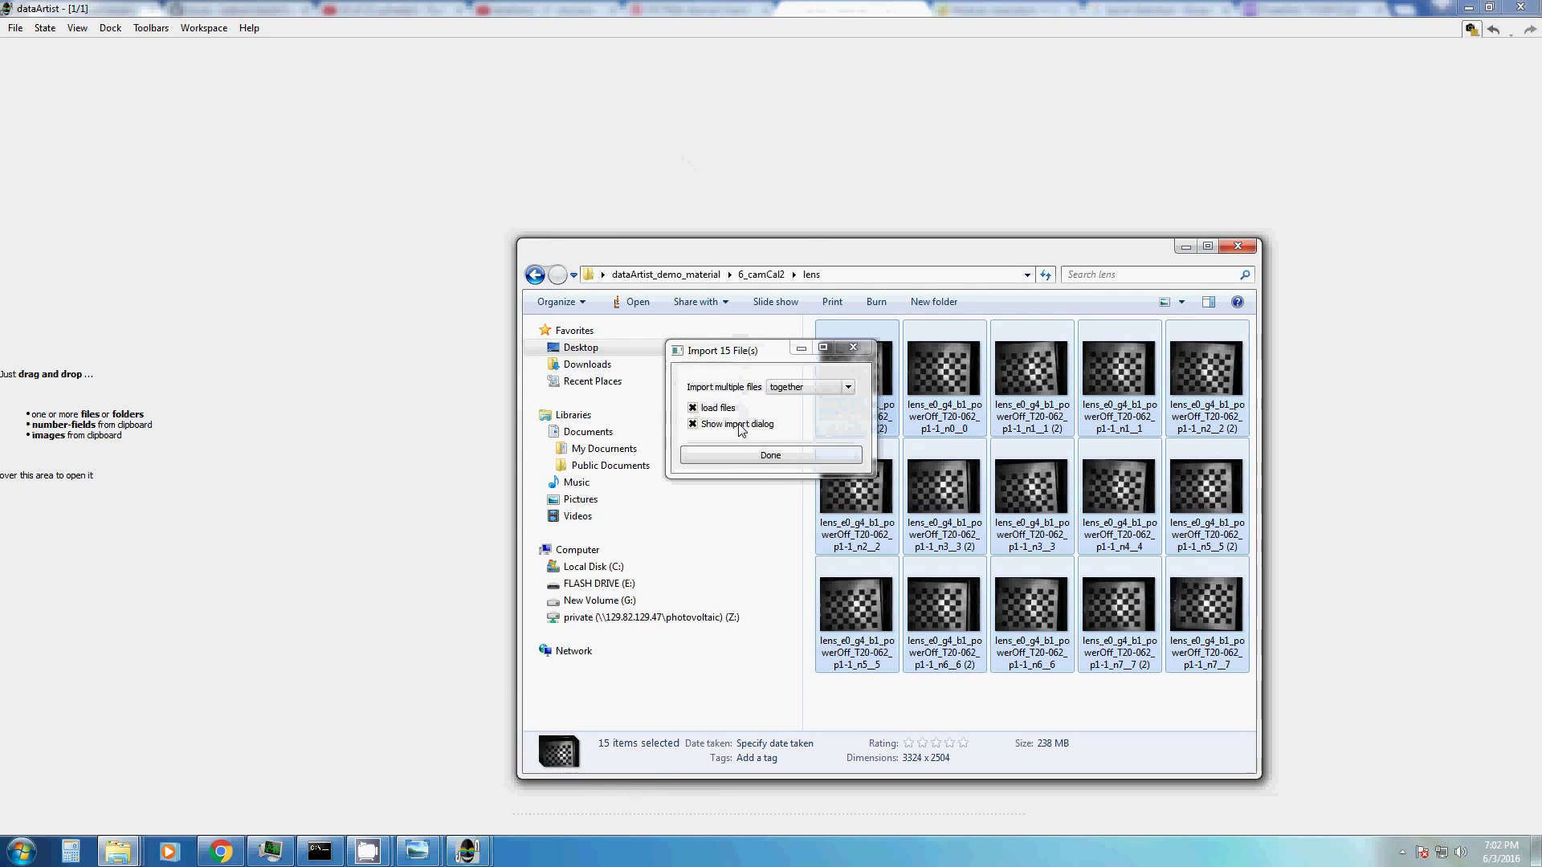
pyautogui.click(745, 455)
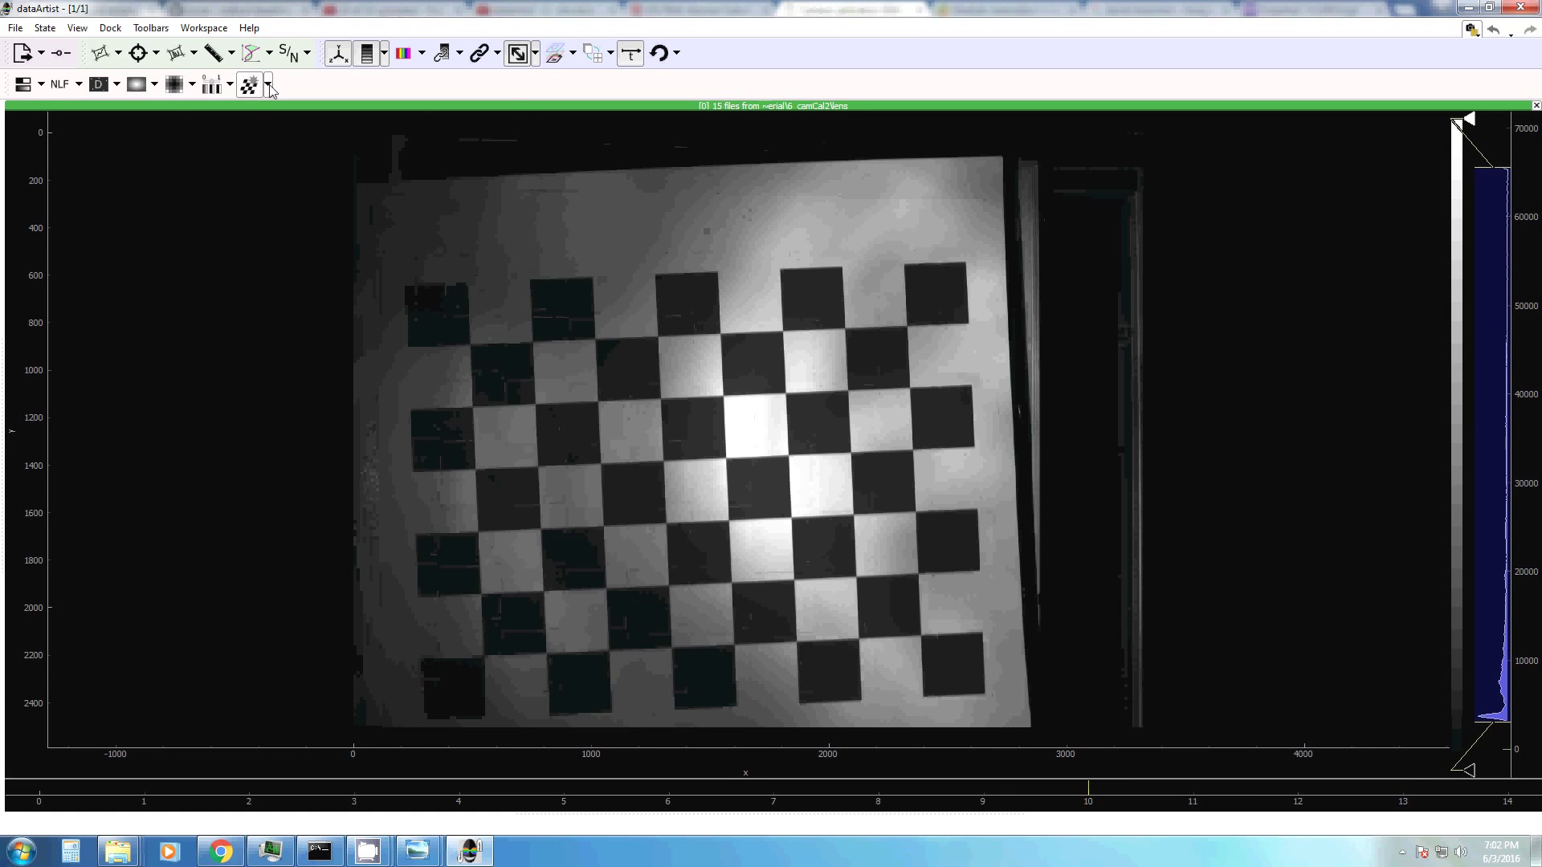
# Try the Symmetric circles and Asymmetric circles methods in the LensDistortion tool, then set the method back to Chessboard.
pyautogui.click(269, 84)
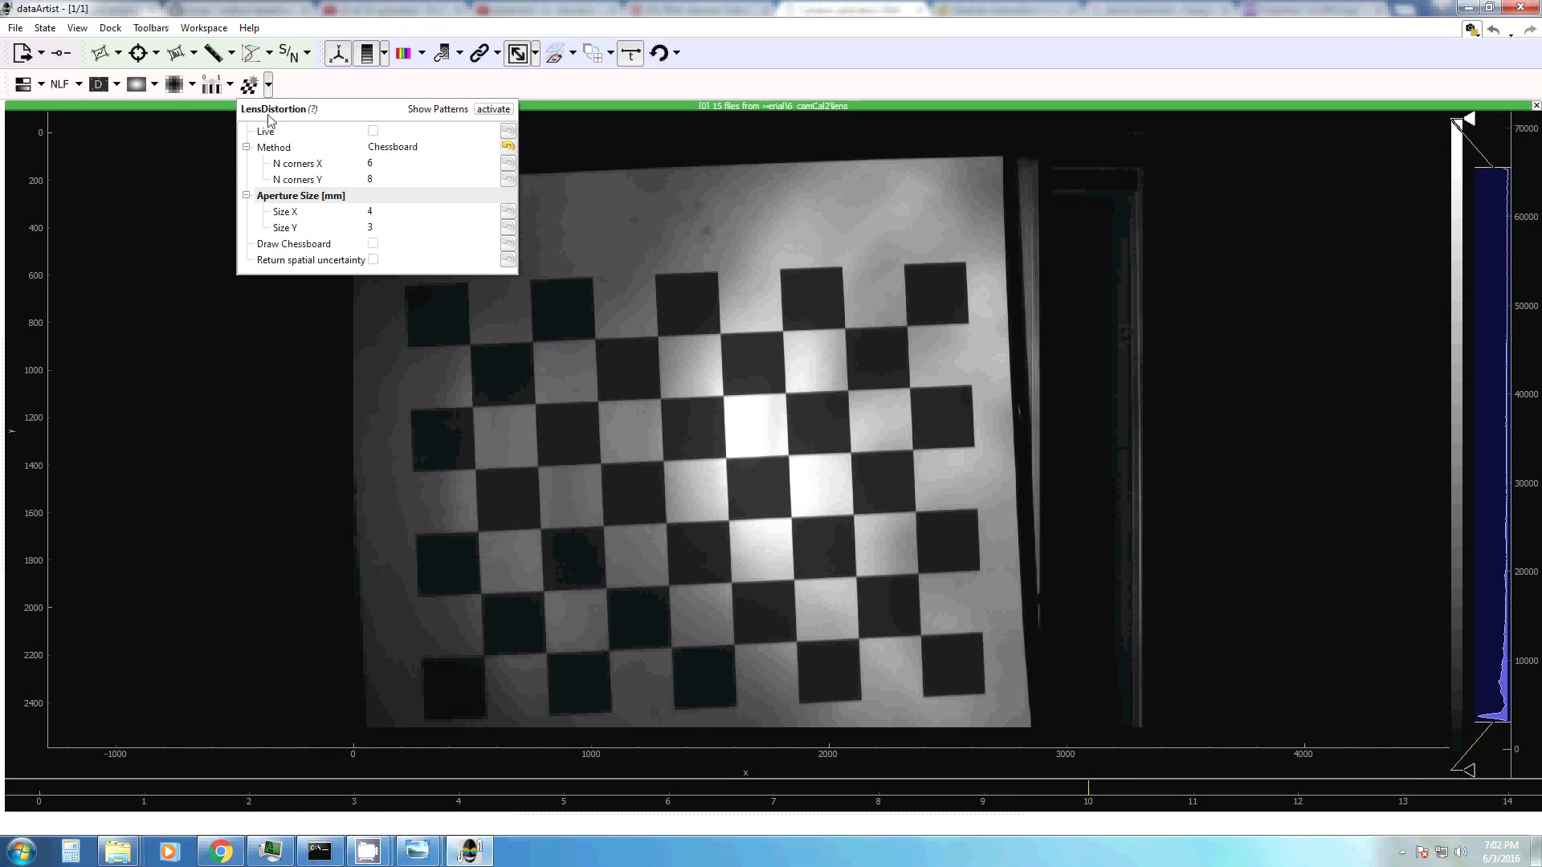
pyautogui.click(388, 155)
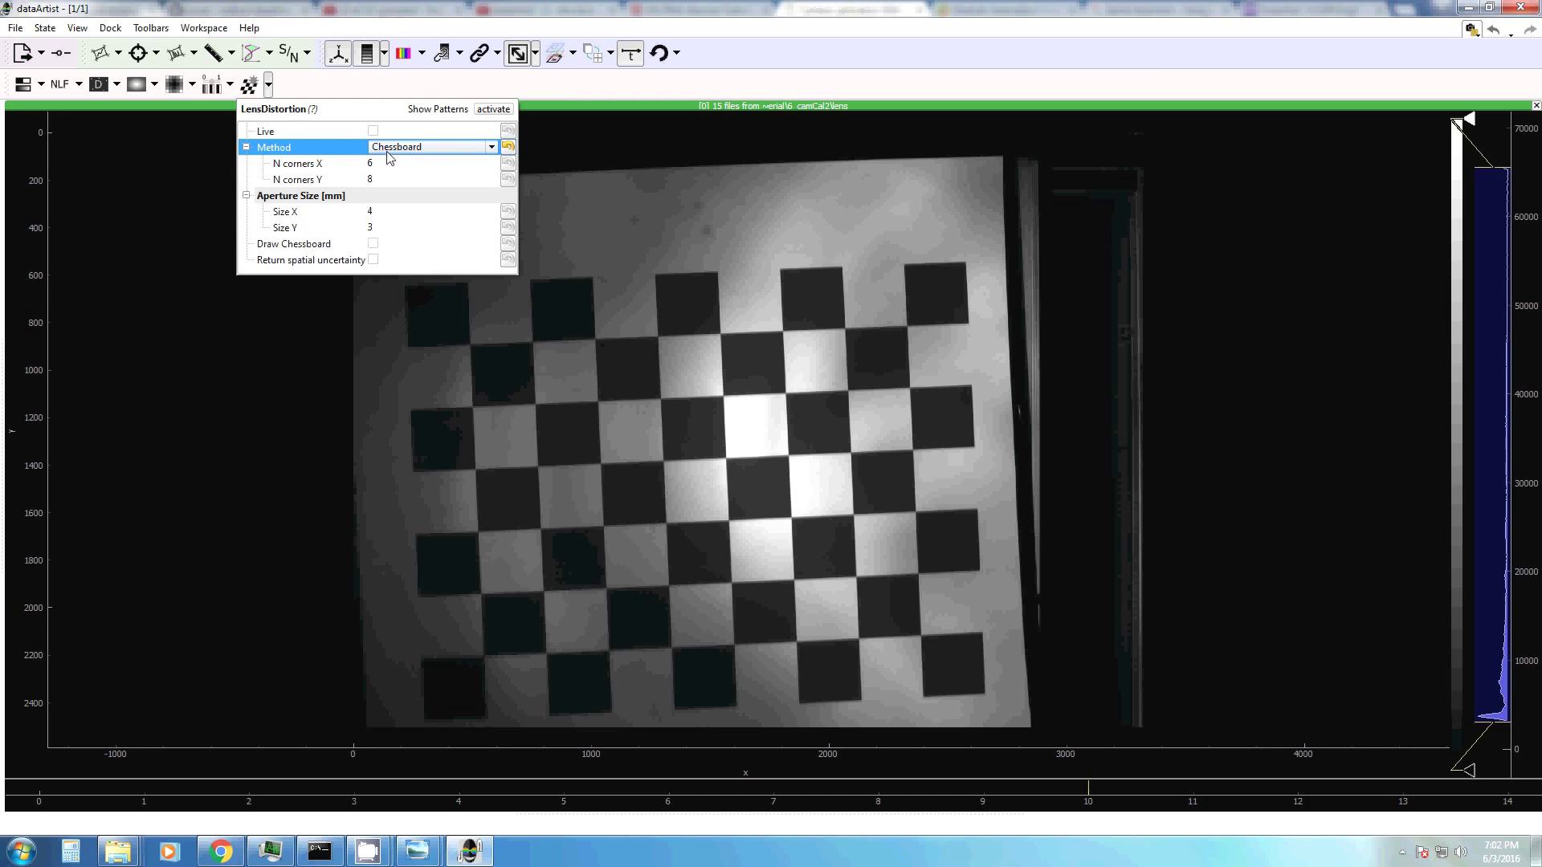
pyautogui.click(388, 155)
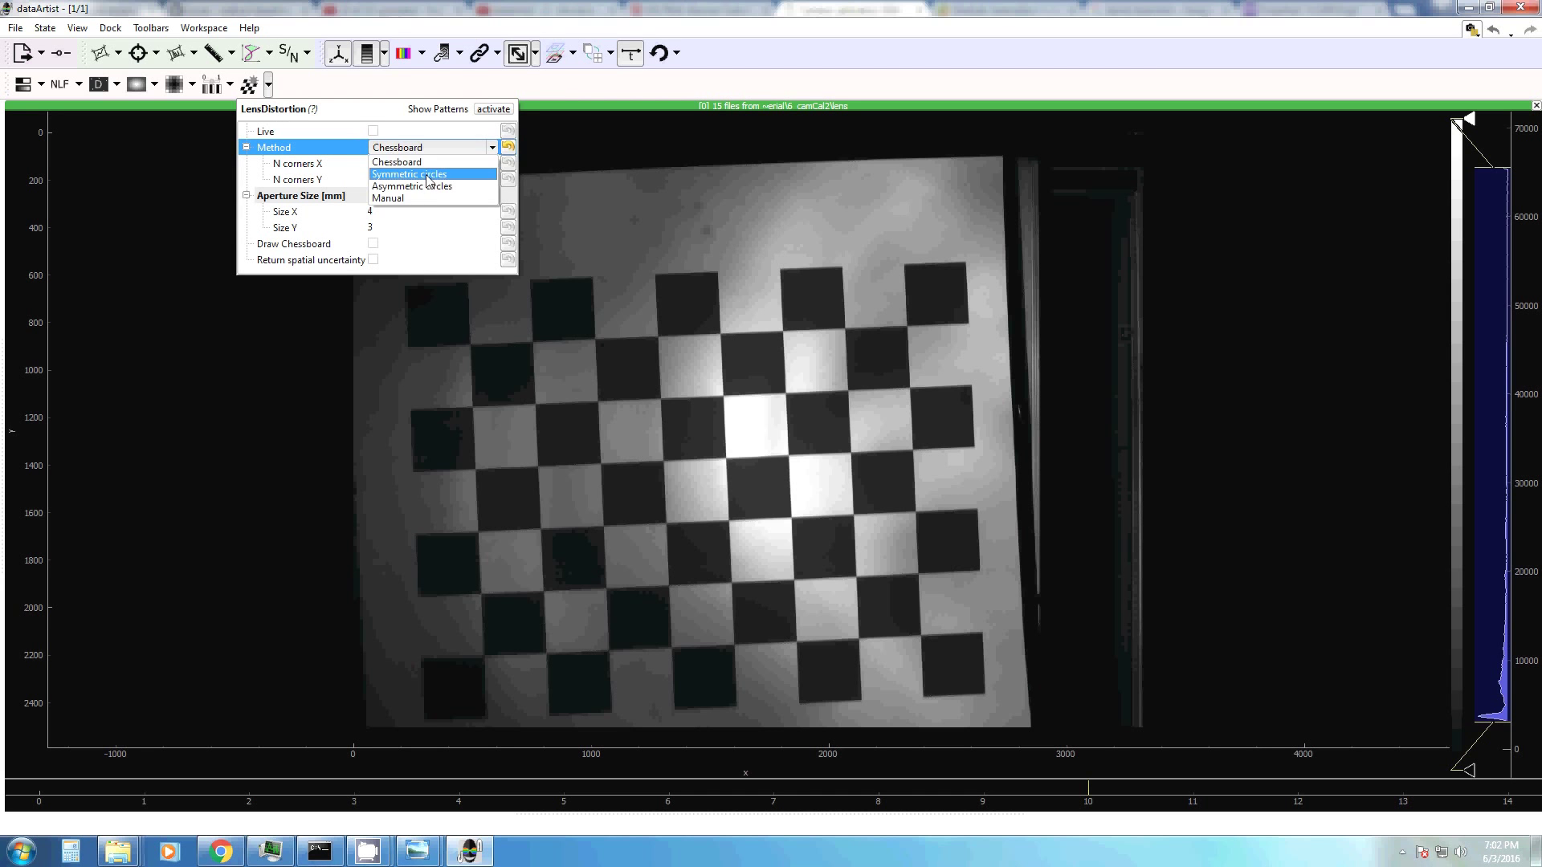
pyautogui.click(414, 174)
pyautogui.click(406, 148)
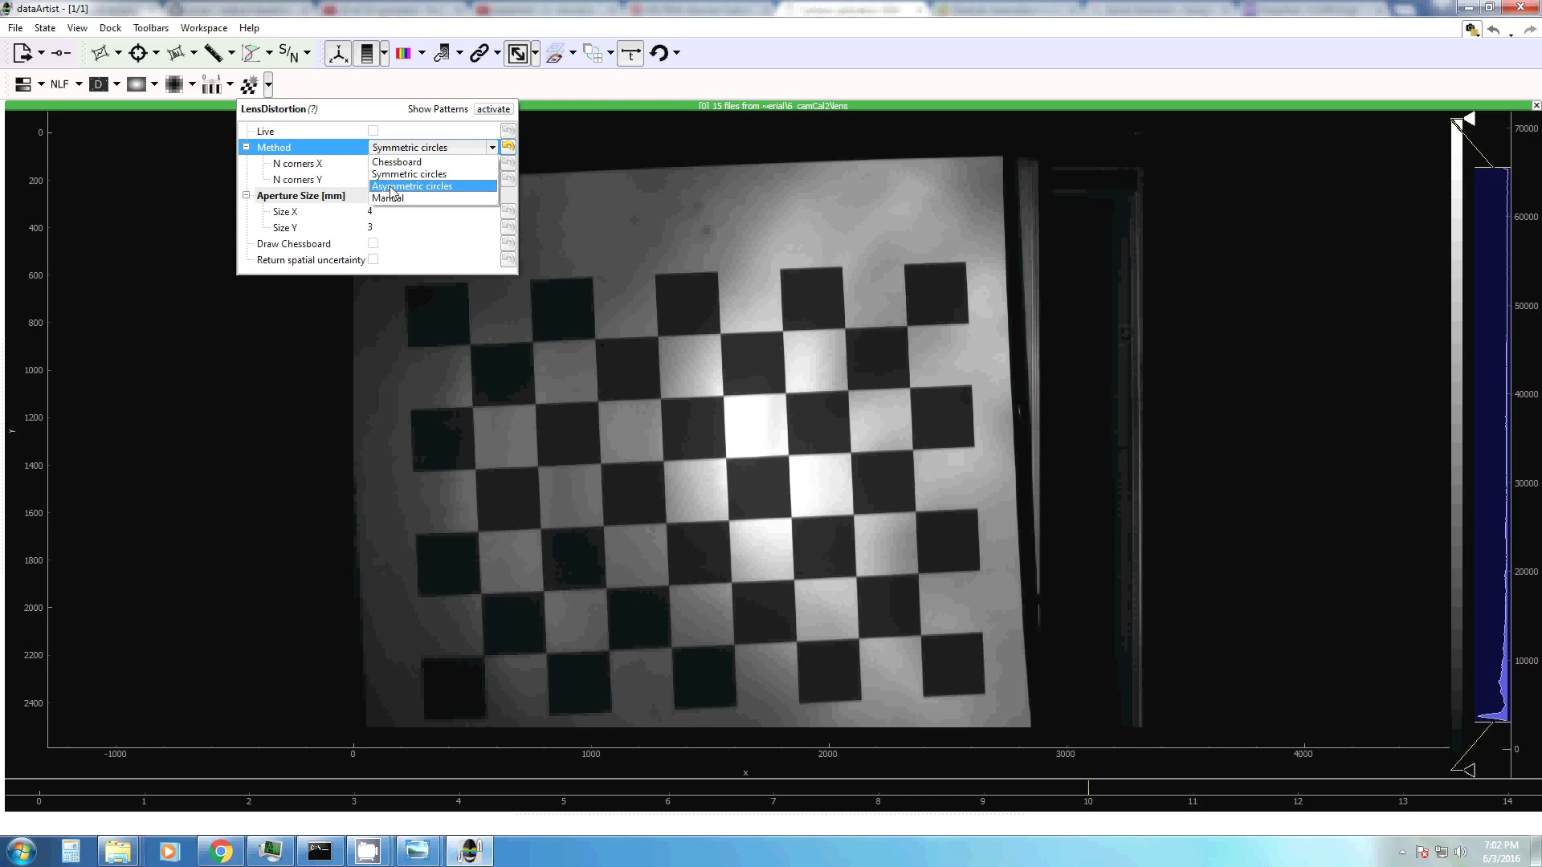
pyautogui.click(393, 187)
pyautogui.click(391, 151)
pyautogui.click(386, 163)
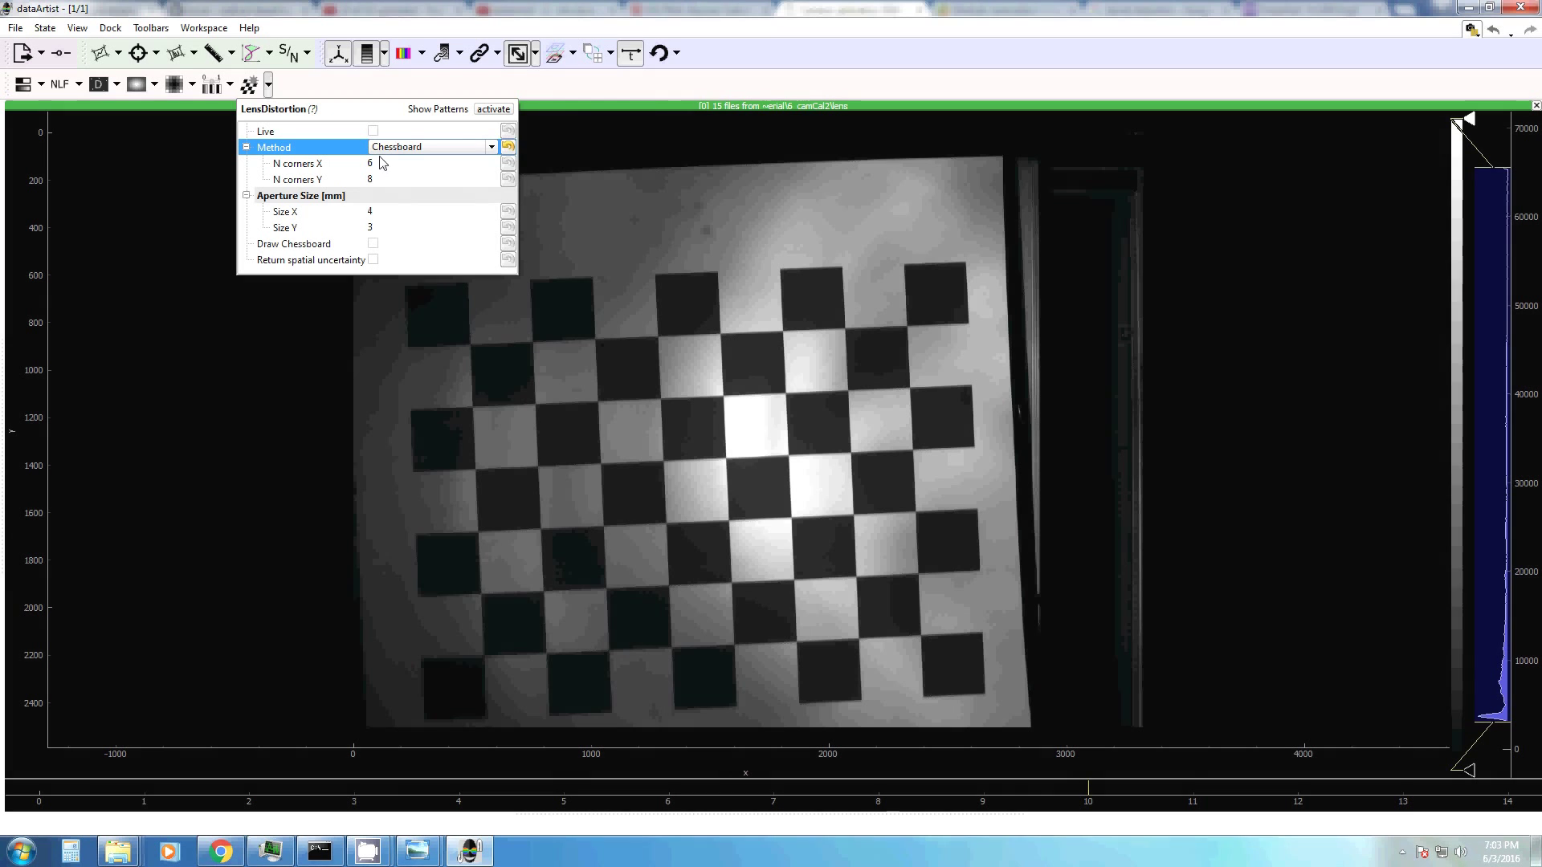
# Show the calibration patterns PDF, look through it to the chessboard page, and close it.
pyautogui.click(421, 110)
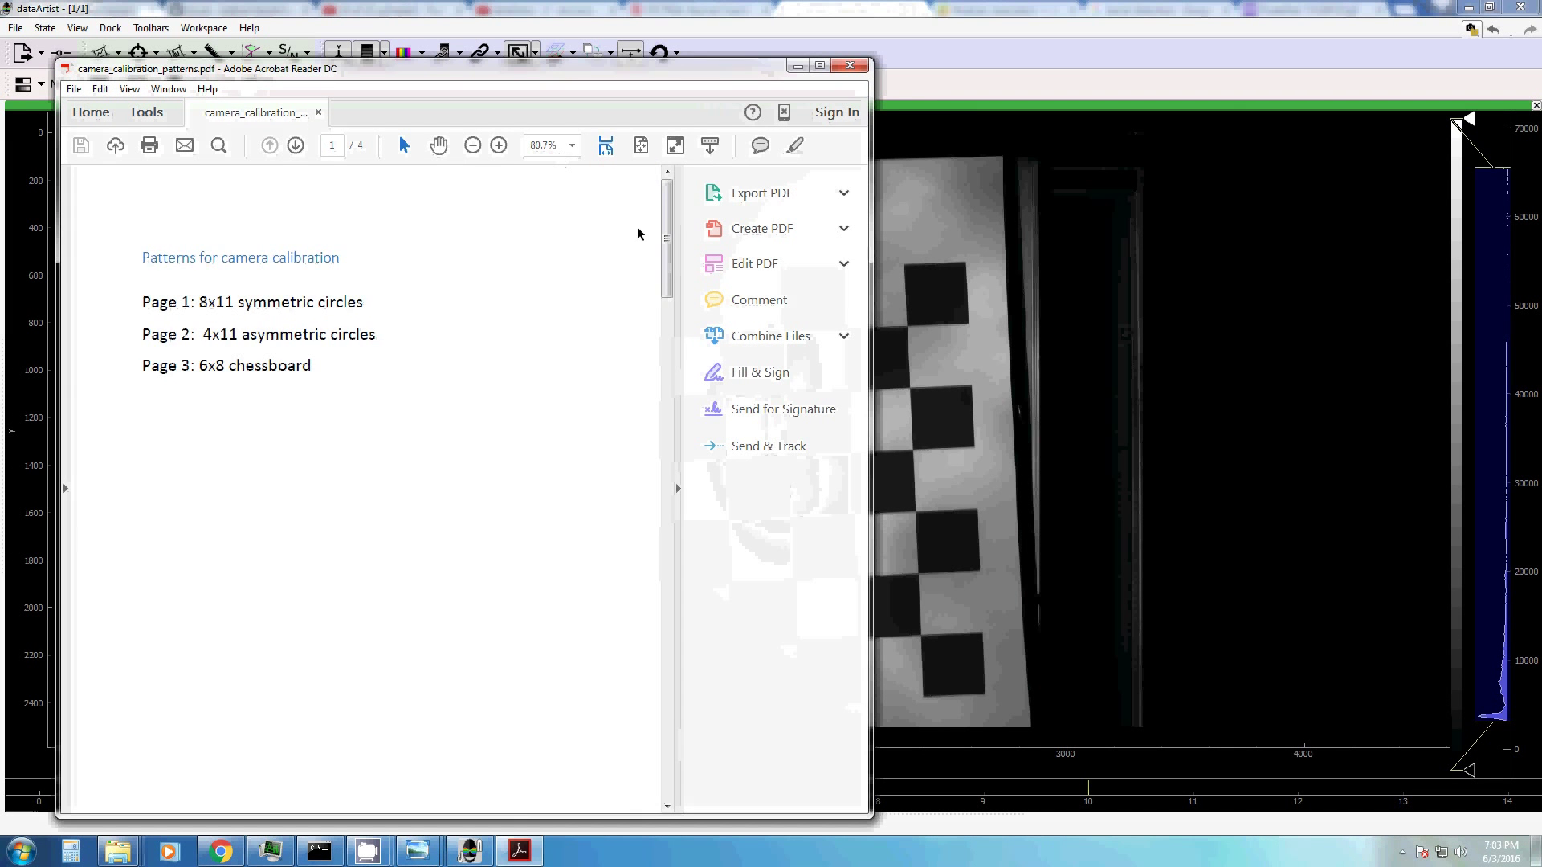
pyautogui.moveTo(667, 230); pyautogui.dragTo(654, 719)
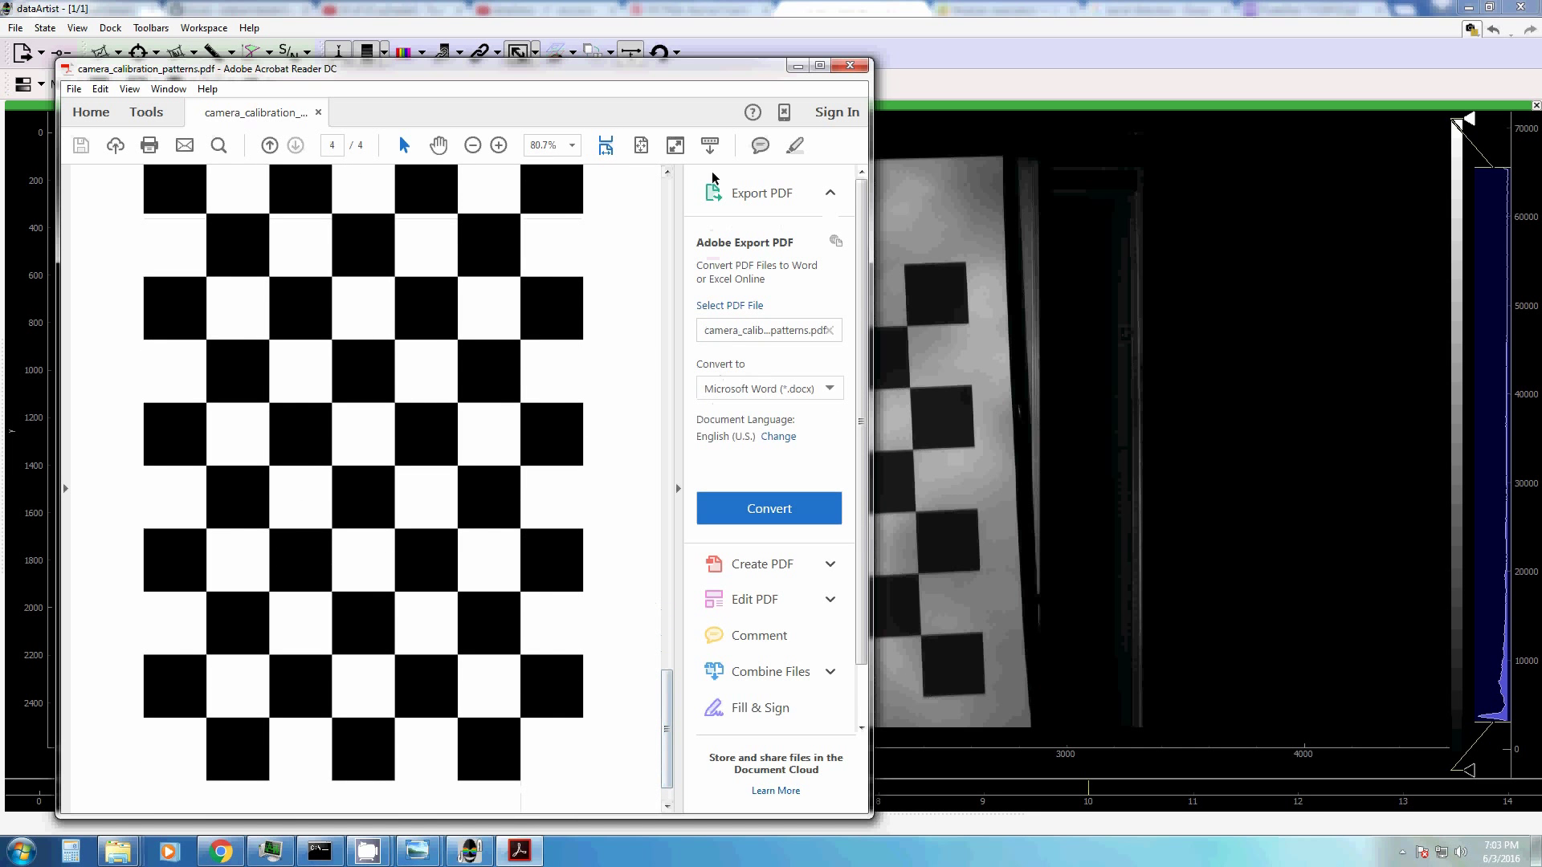
pyautogui.click(856, 68)
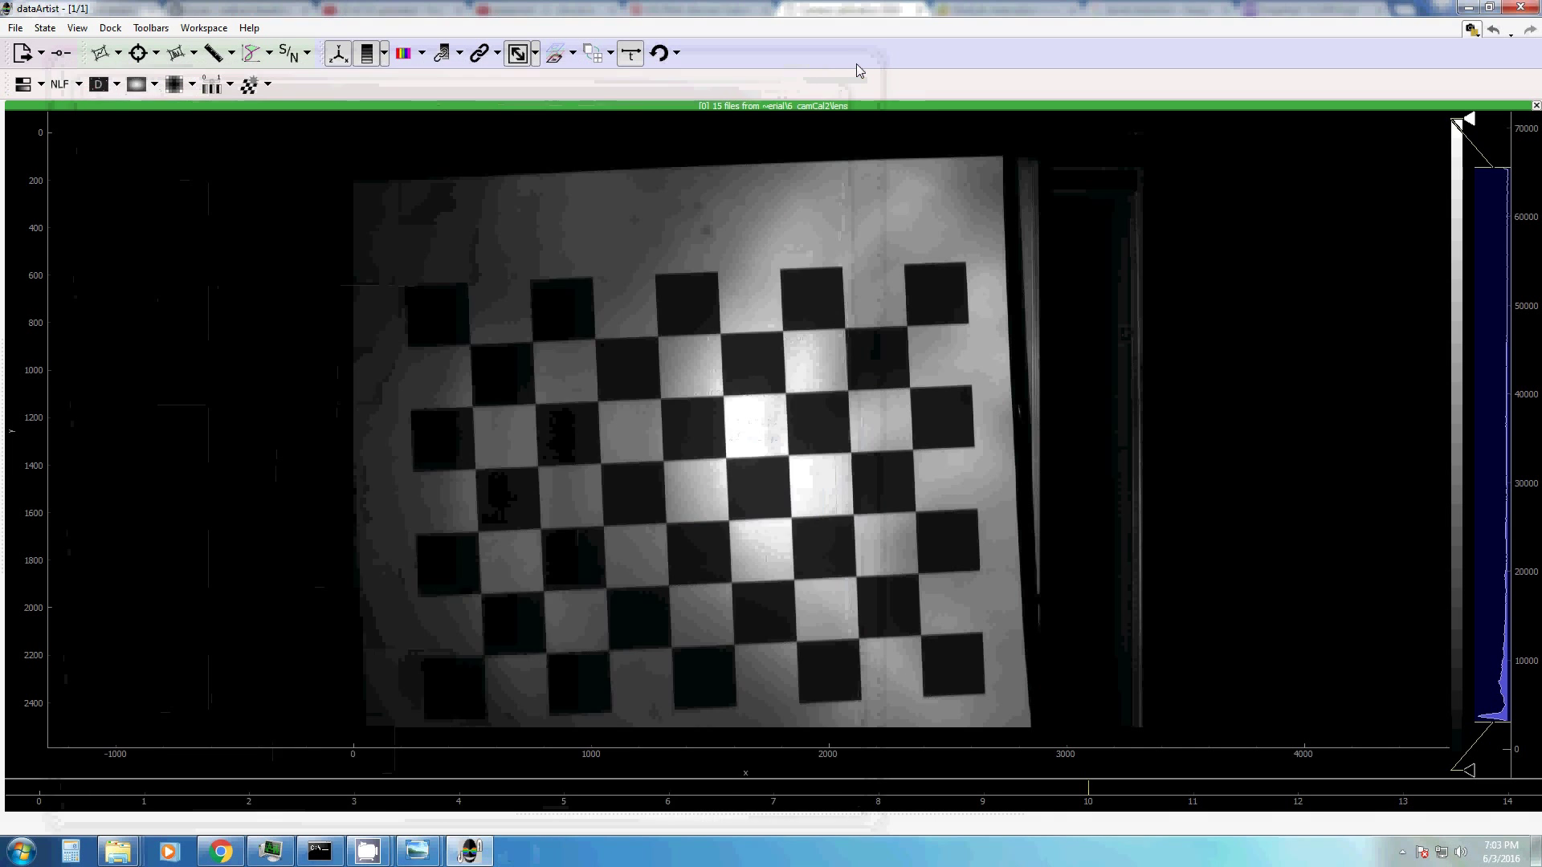
# Check the LensDistortion corner counts against the chessboard in the image, and review the aperture size in X and Y.
pyautogui.click(266, 89)
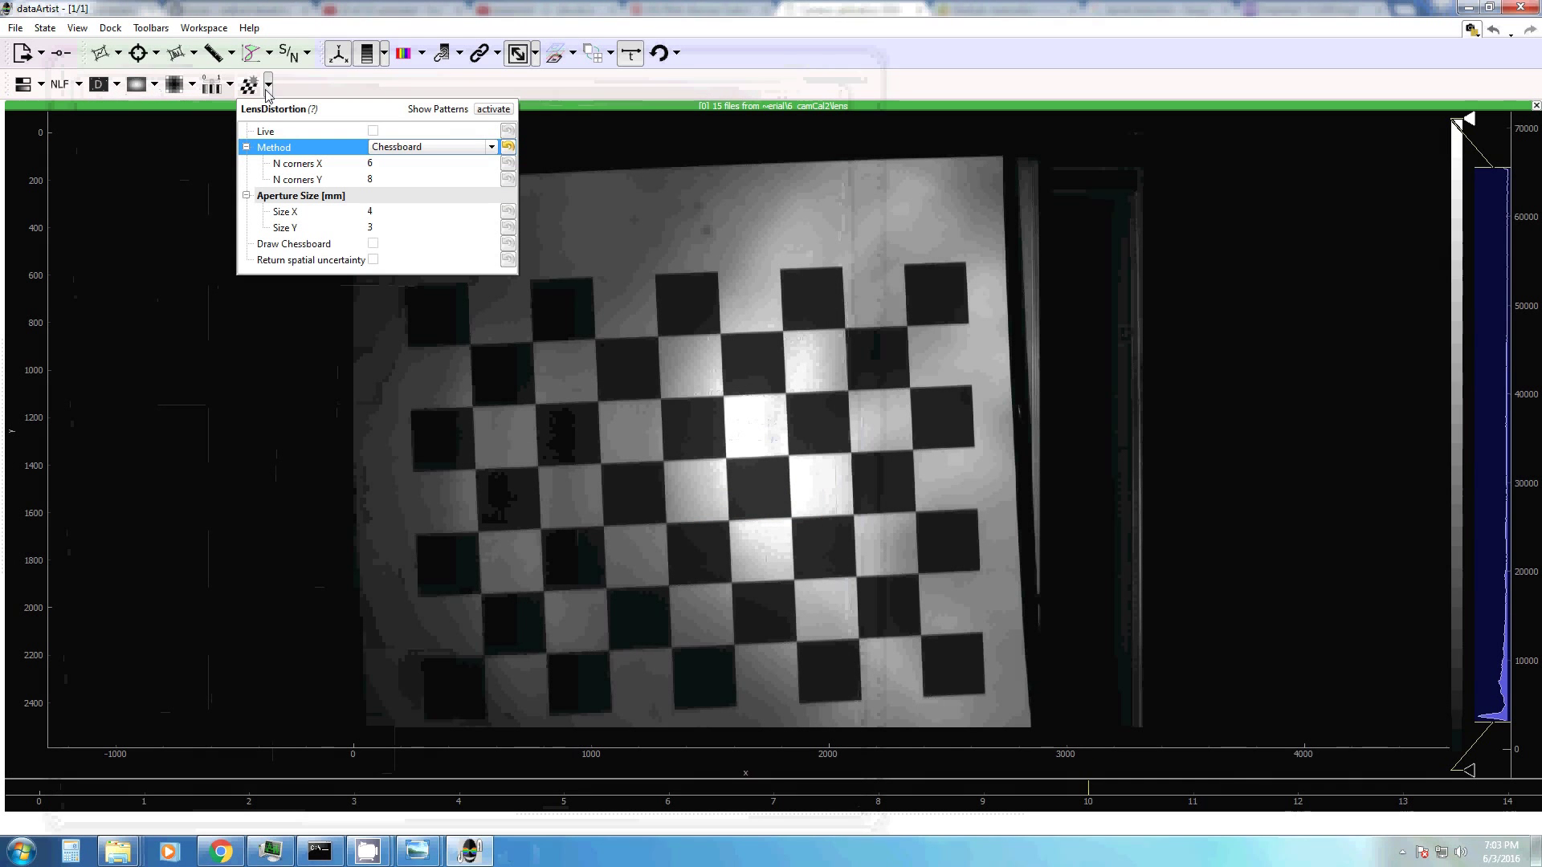
pyautogui.click(388, 166)
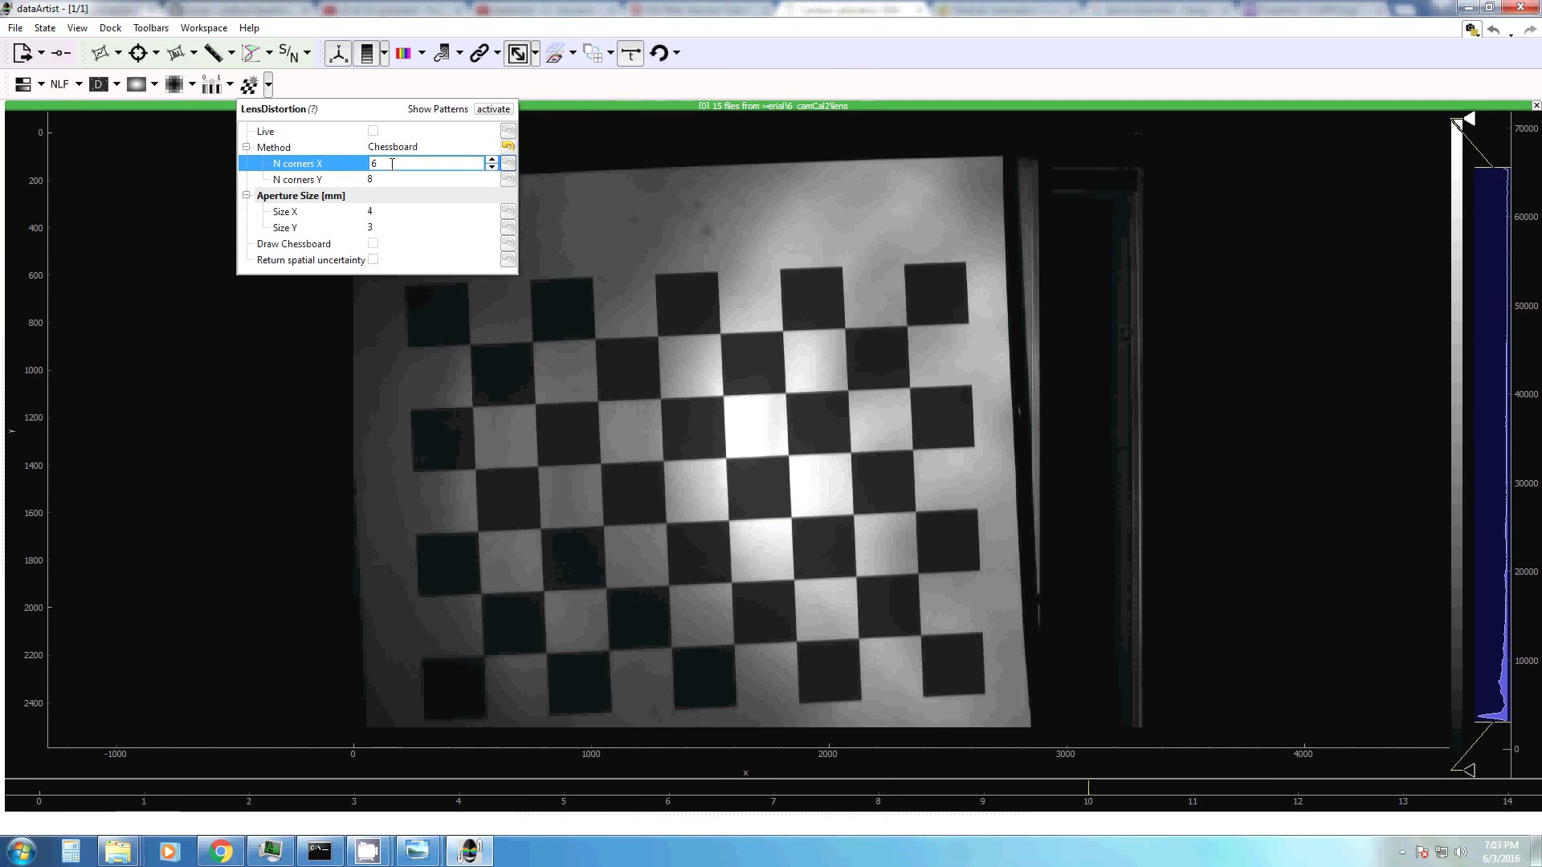
pyautogui.click(386, 180)
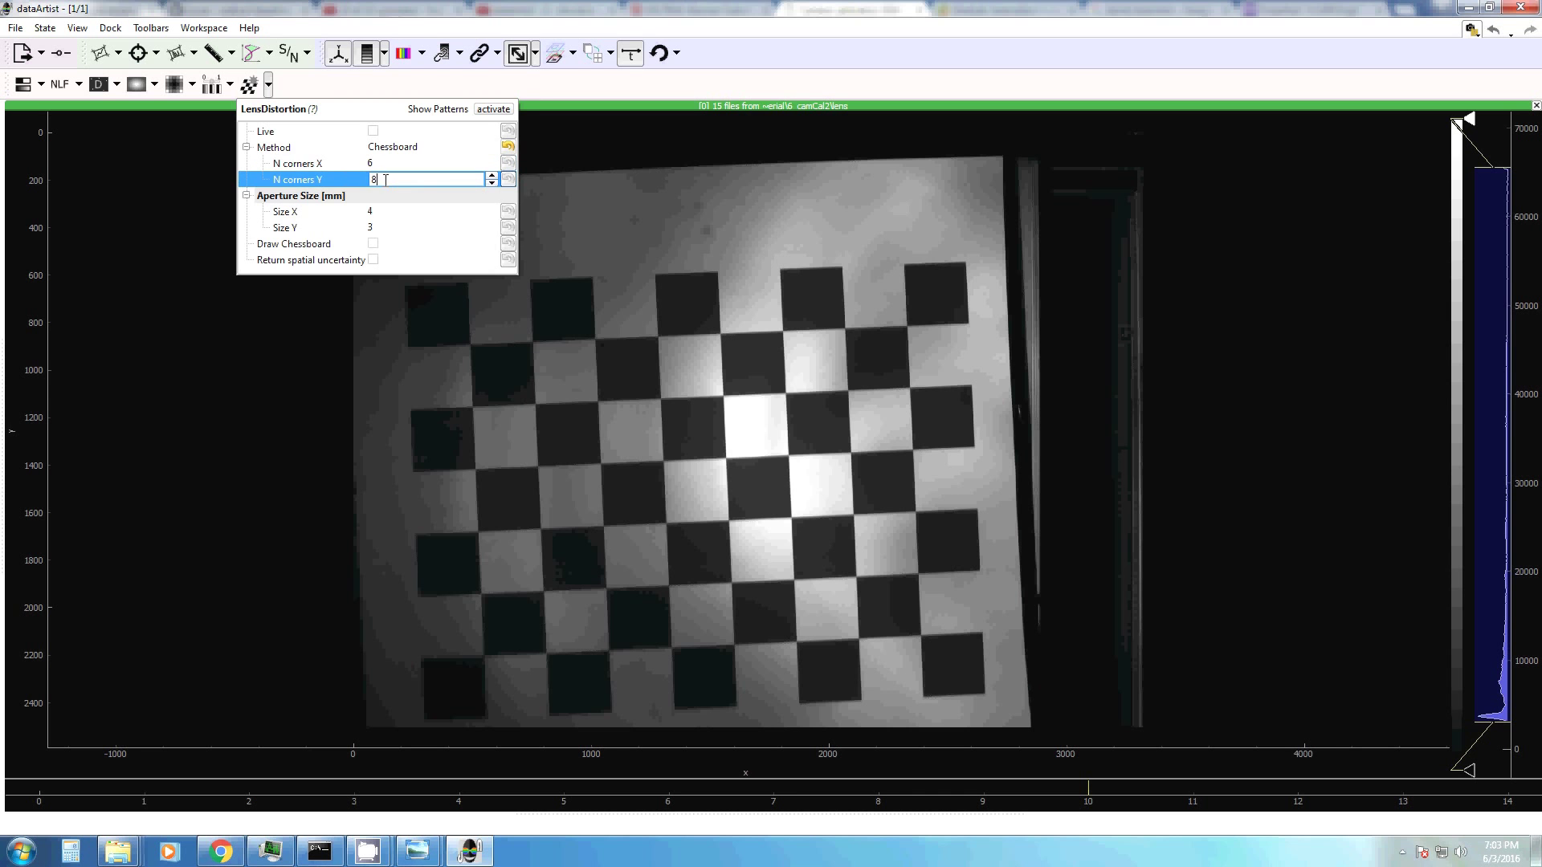
pyautogui.click(687, 361)
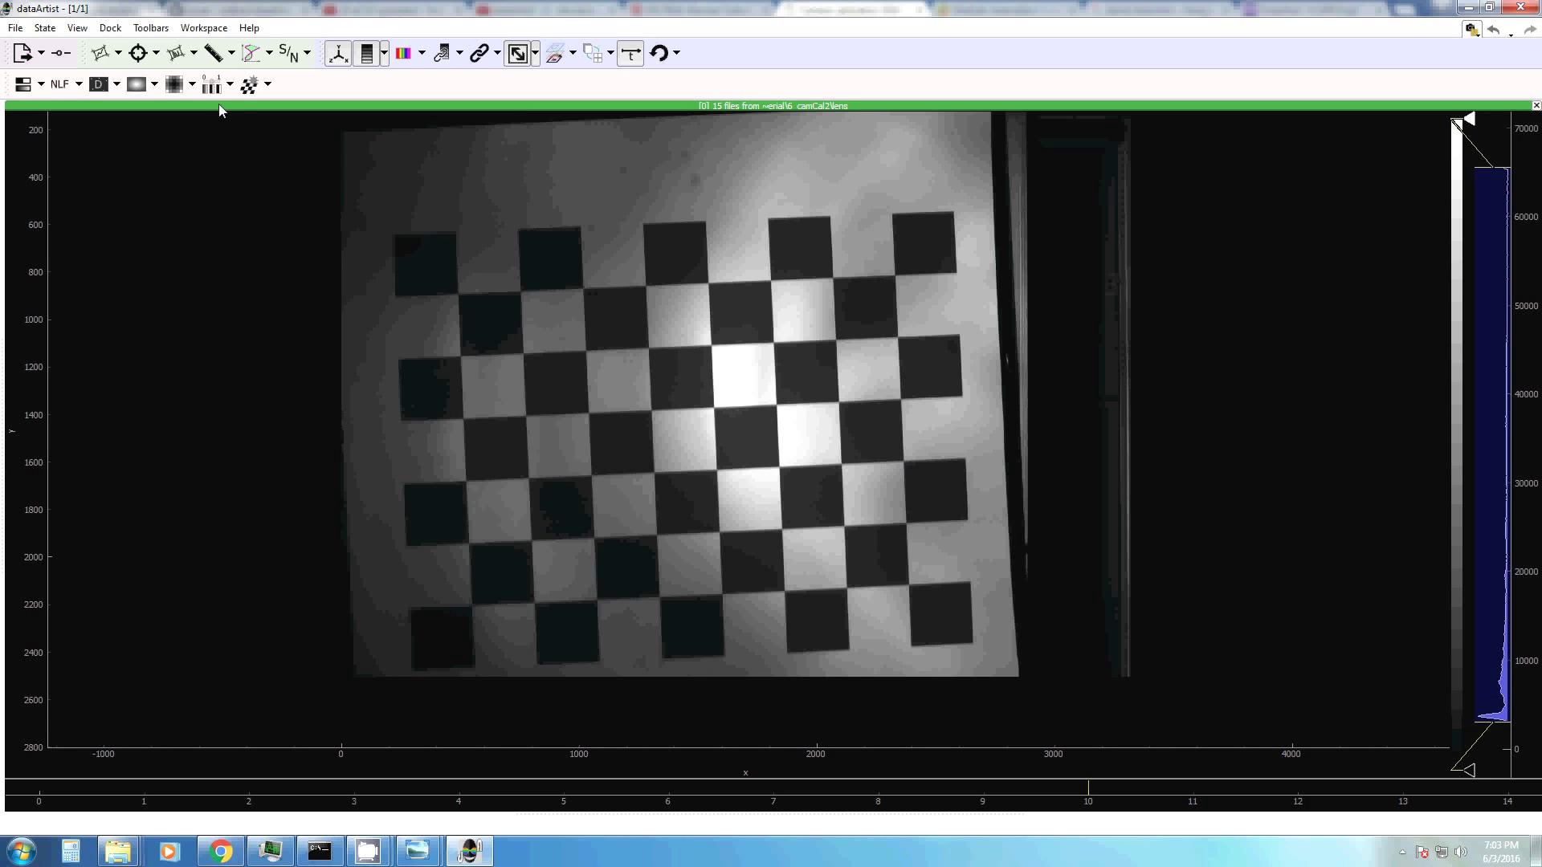
pyautogui.click(268, 84)
pyautogui.click(404, 167)
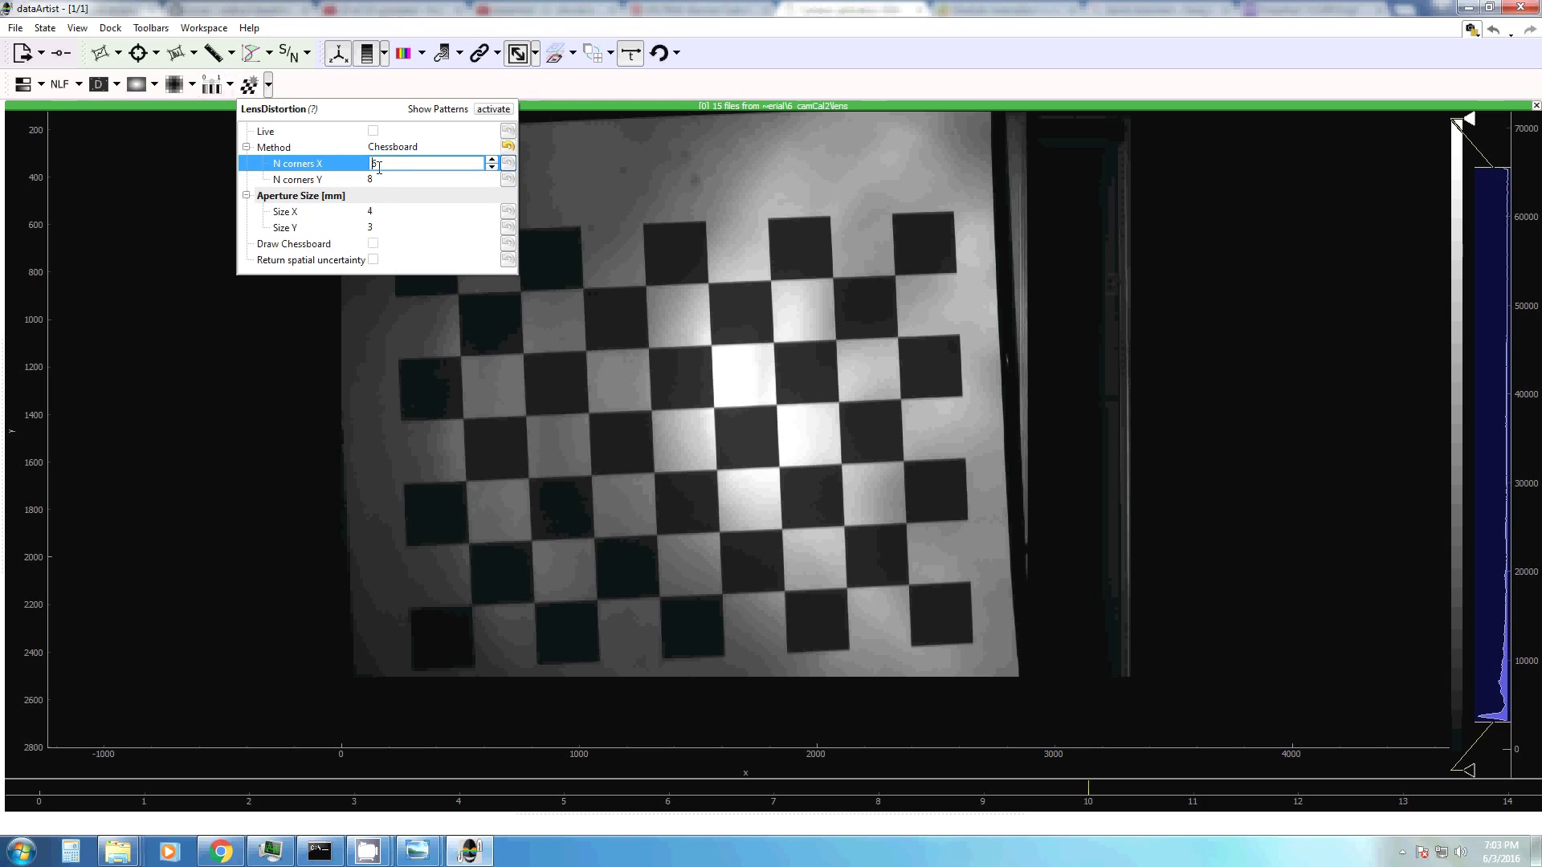
pyautogui.click(381, 179)
pyautogui.click(383, 166)
pyautogui.click(382, 180)
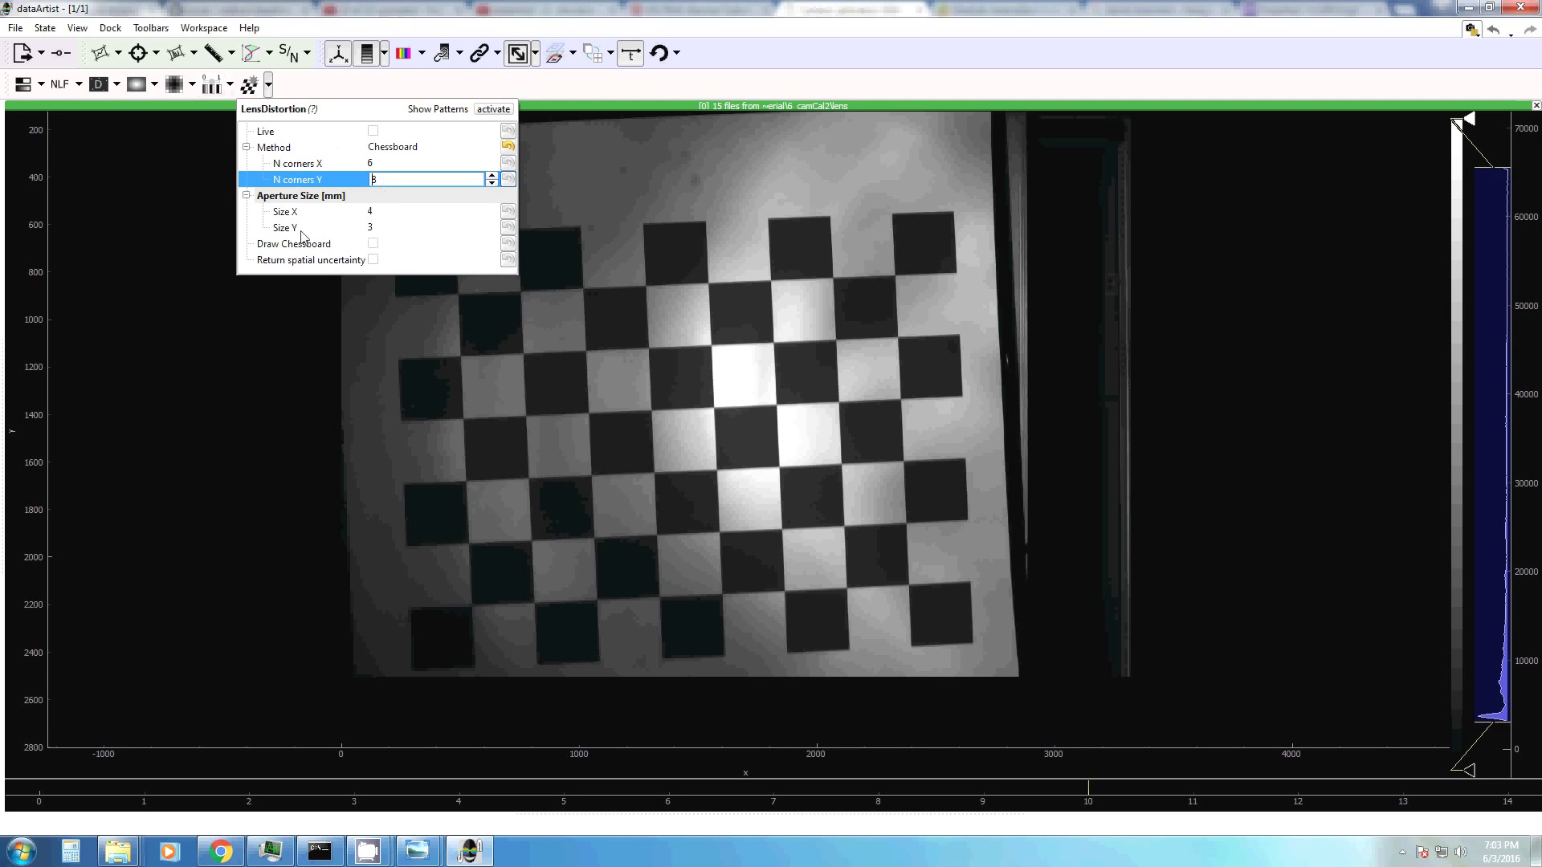
pyautogui.click(368, 212)
pyautogui.click(395, 230)
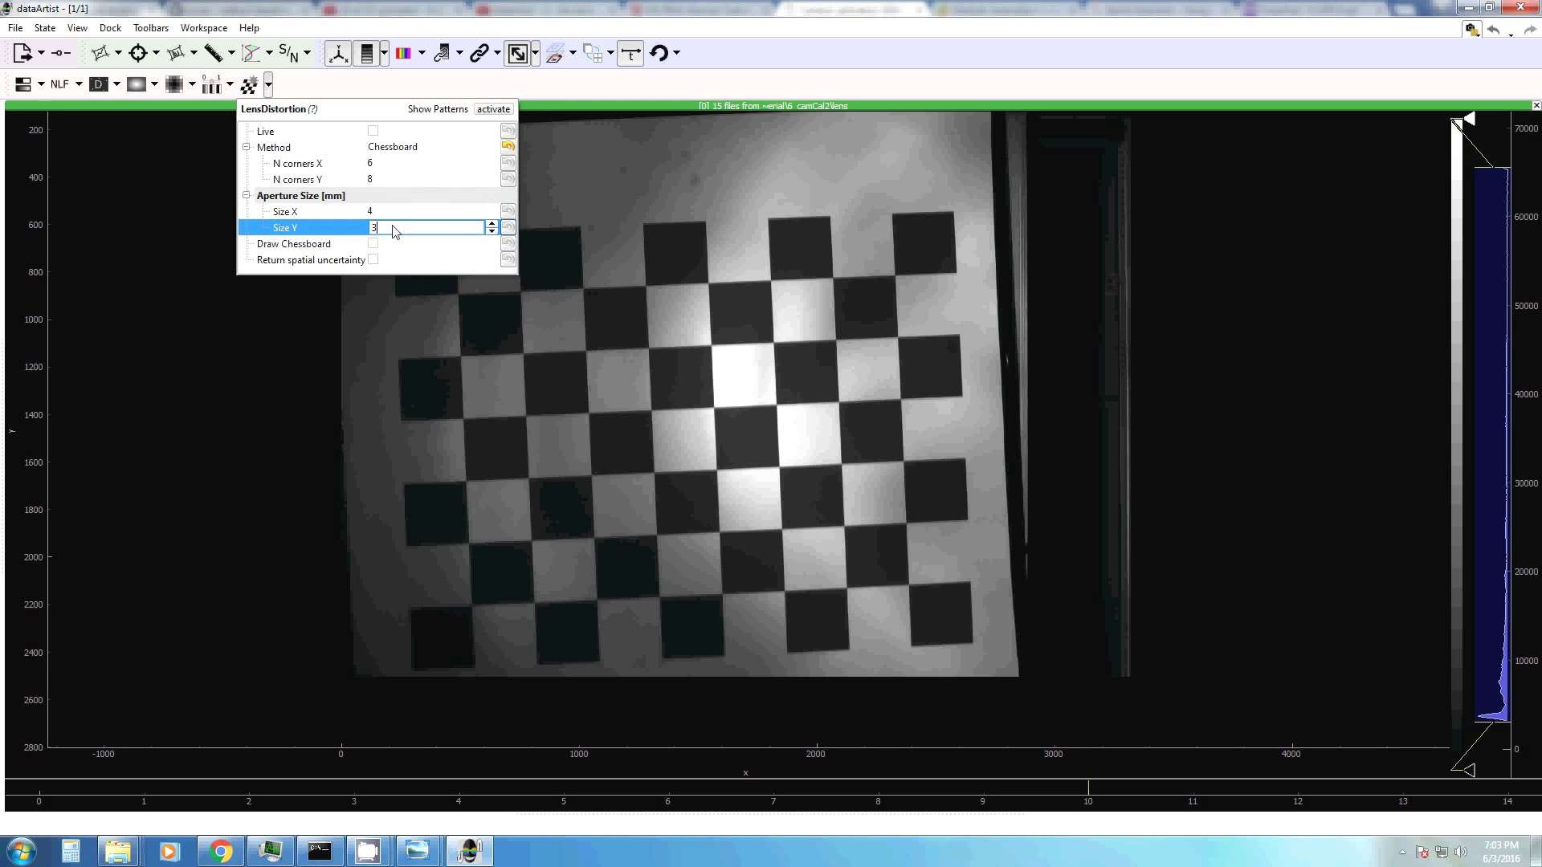
# Enable Draw Chessboard and run the LensDistortion calibration on the imported images.
pyautogui.click(247, 196)
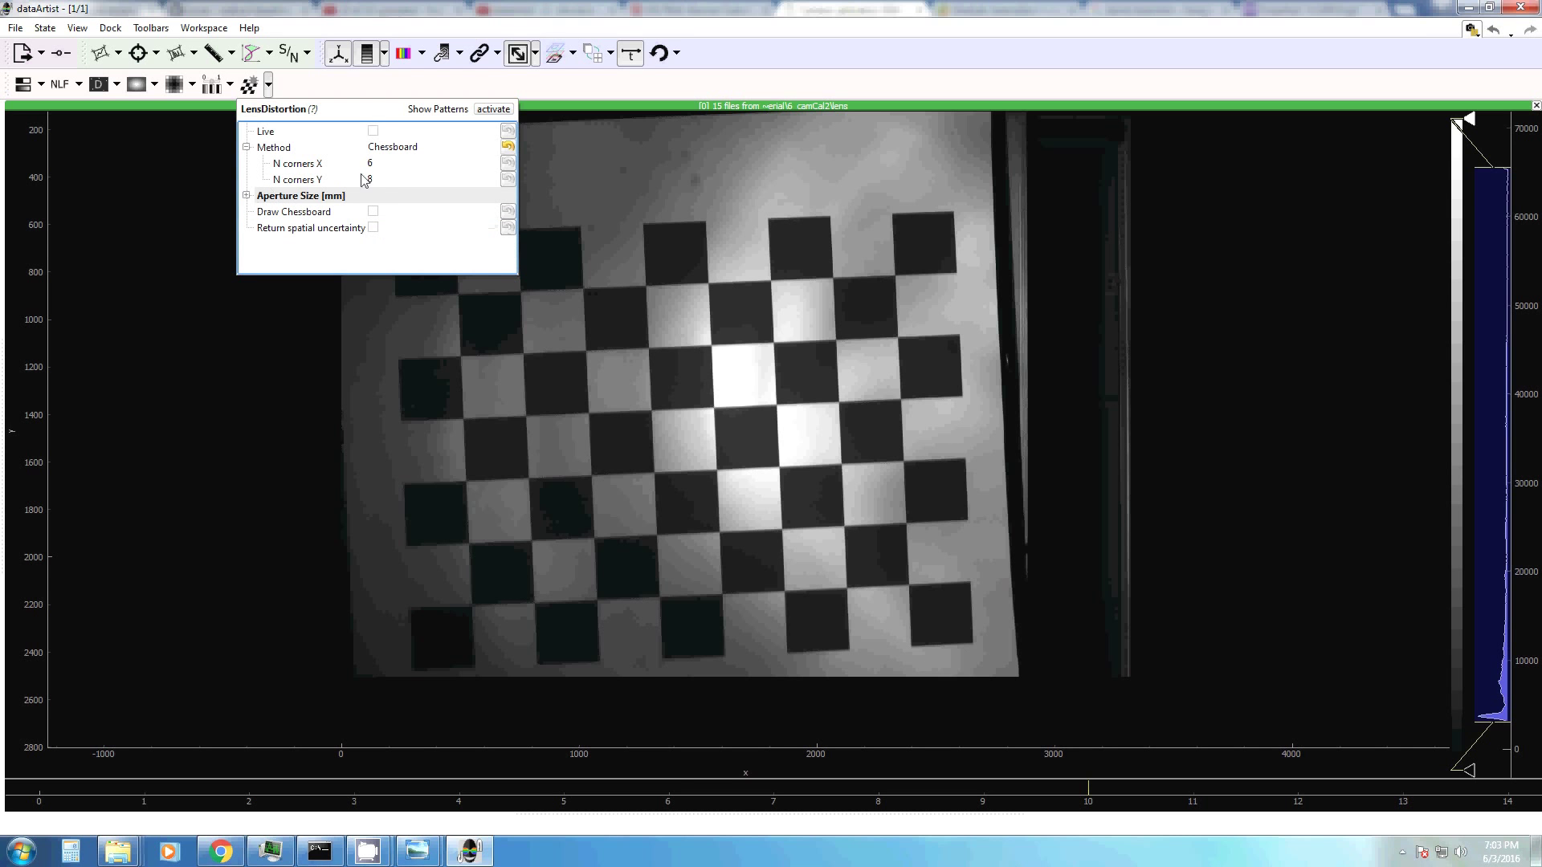
pyautogui.click(374, 212)
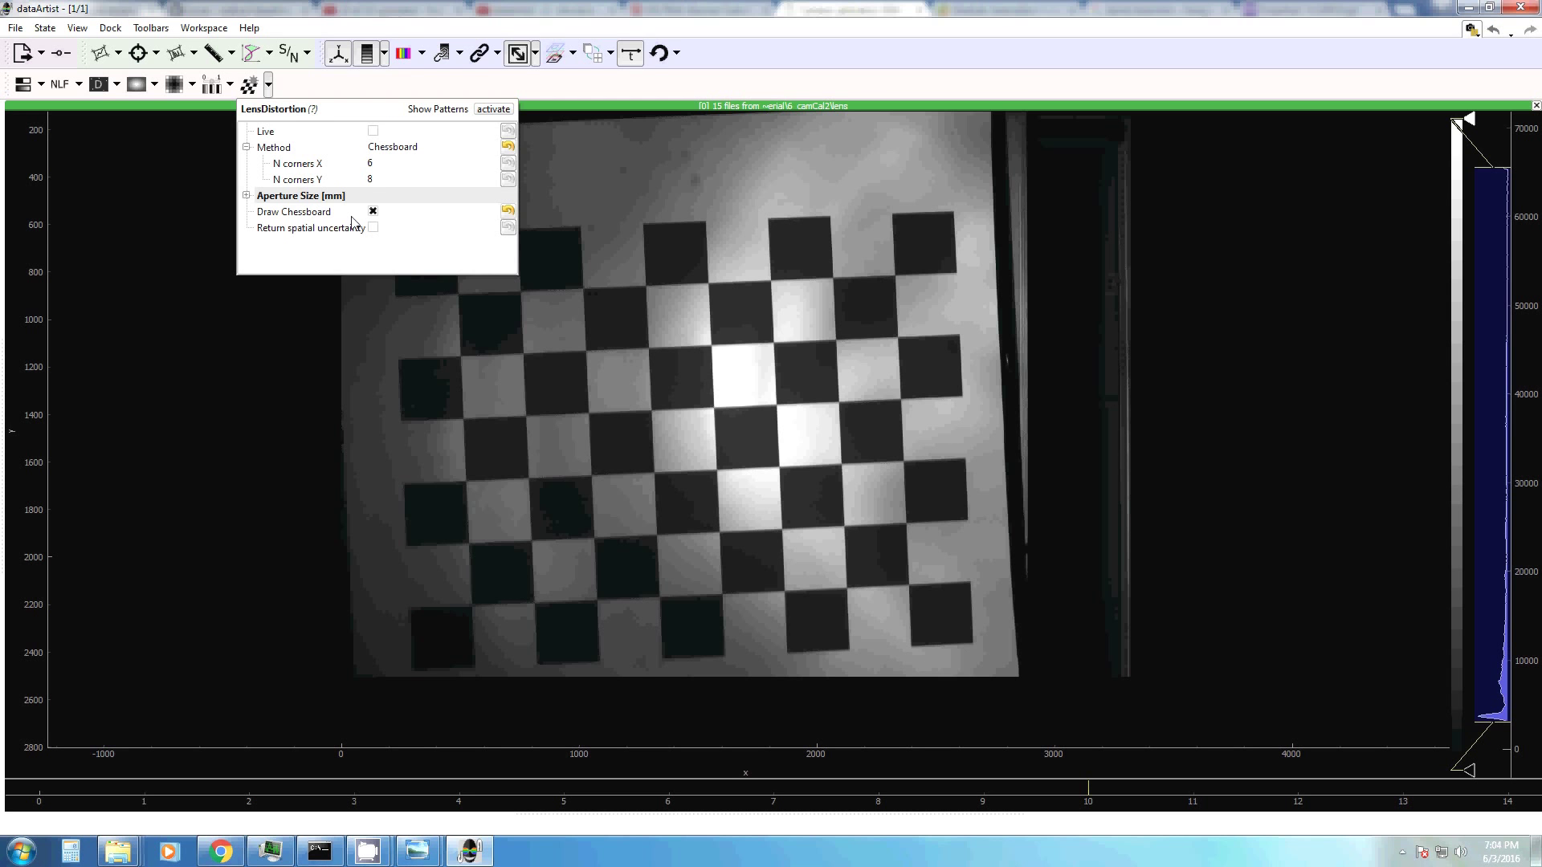
pyautogui.click(492, 109)
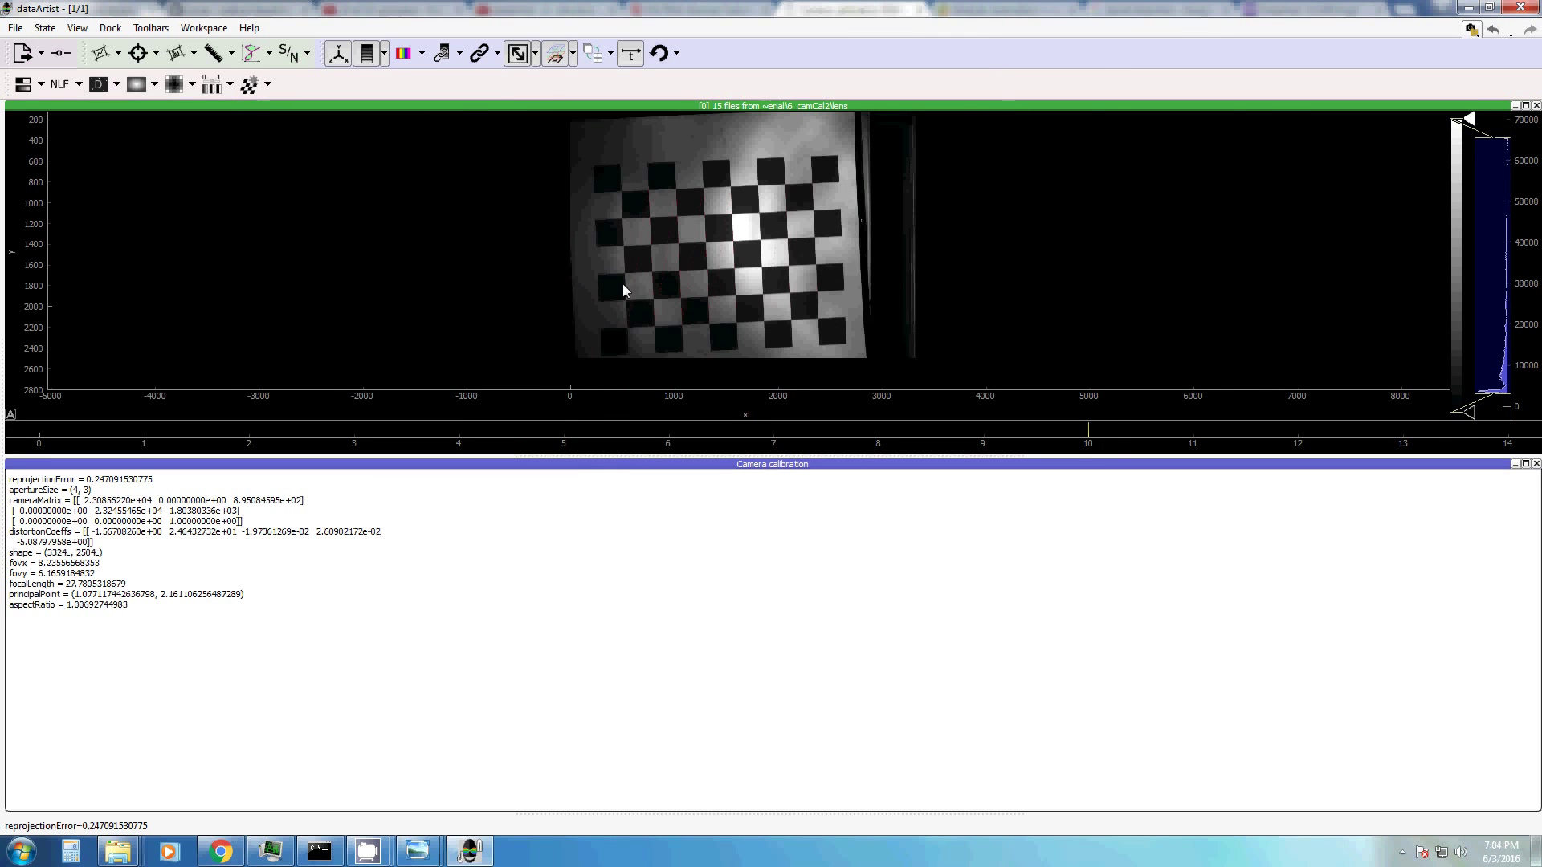
# Examine closely how the drawn chessboard grid matches the square corners, including on the previous image of the stack.
pyautogui.scroll(10, 692, 244)
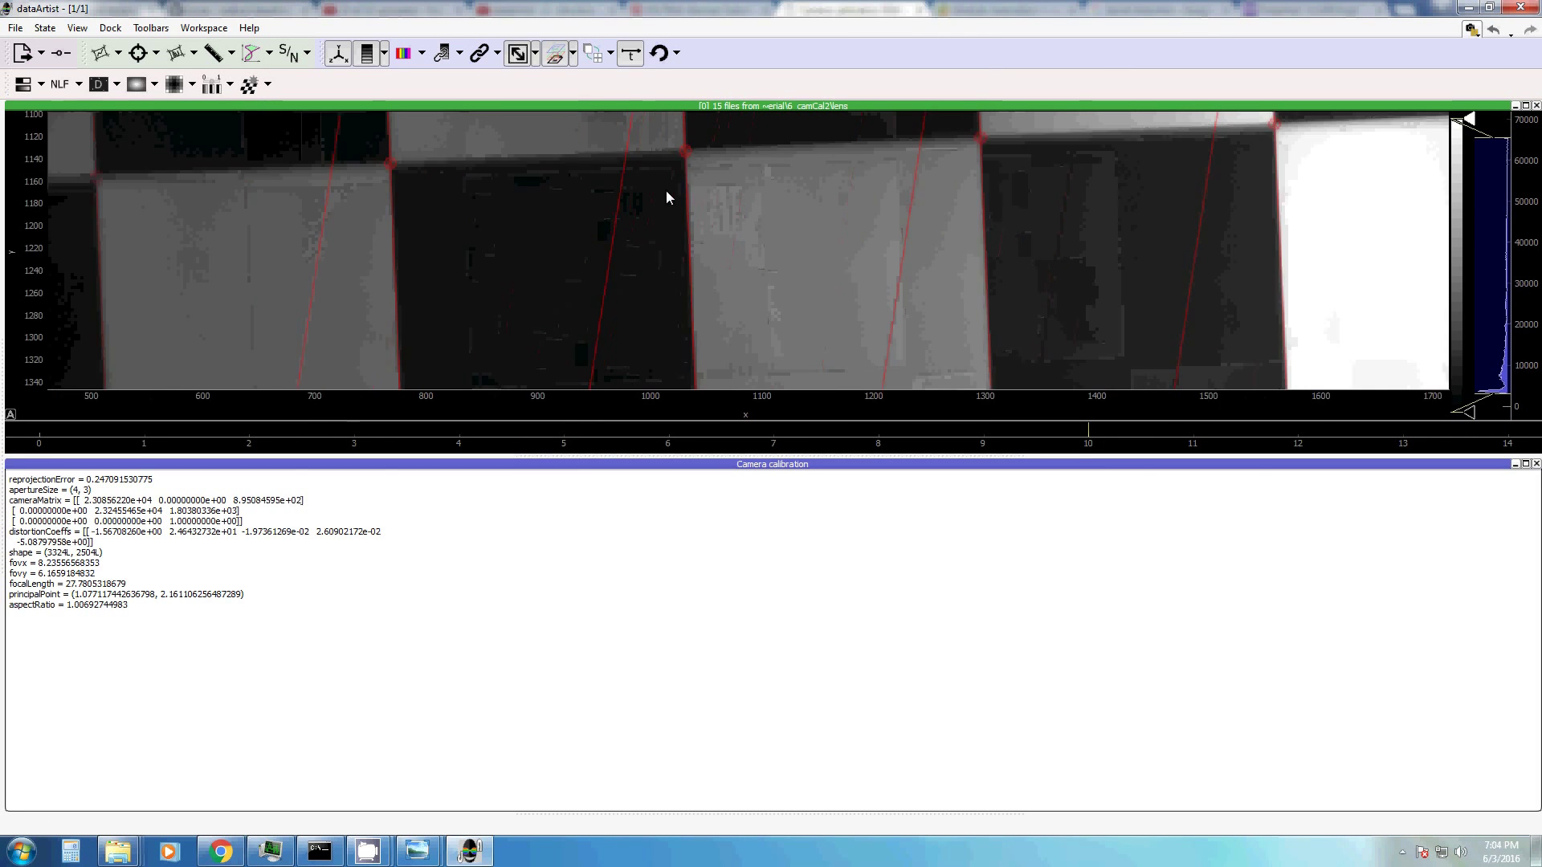
pyautogui.moveTo(760, 152); pyautogui.dragTo(712, 196)
pyautogui.moveTo(914, 173); pyautogui.dragTo(693, 207)
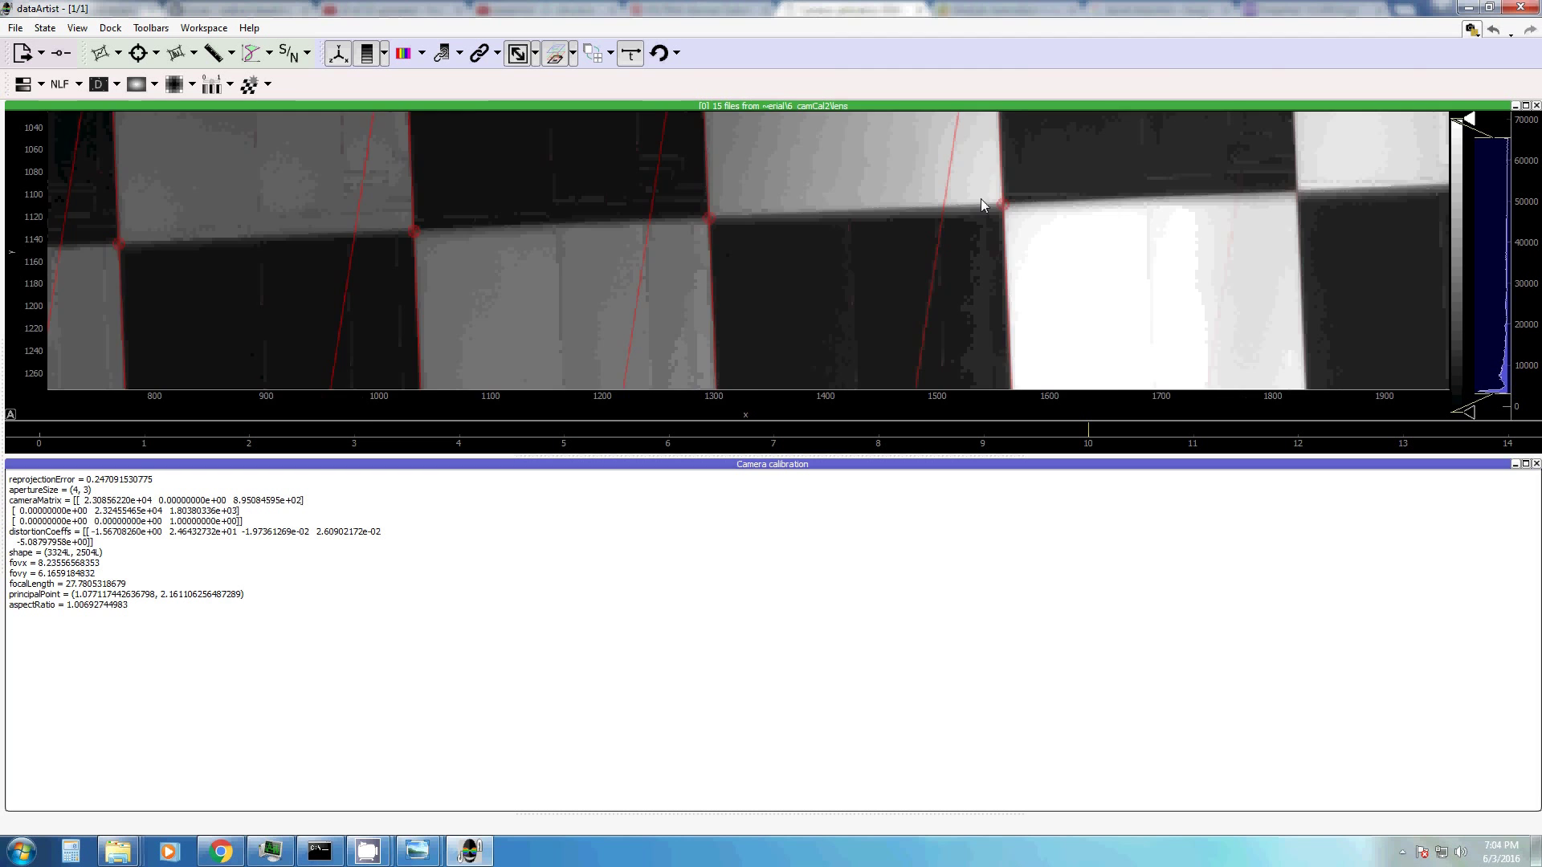
pyautogui.scroll(-3, 980, 199)
pyautogui.moveTo(981, 199); pyautogui.dragTo(783, 300)
pyautogui.moveTo(797, 186); pyautogui.dragTo(748, 172)
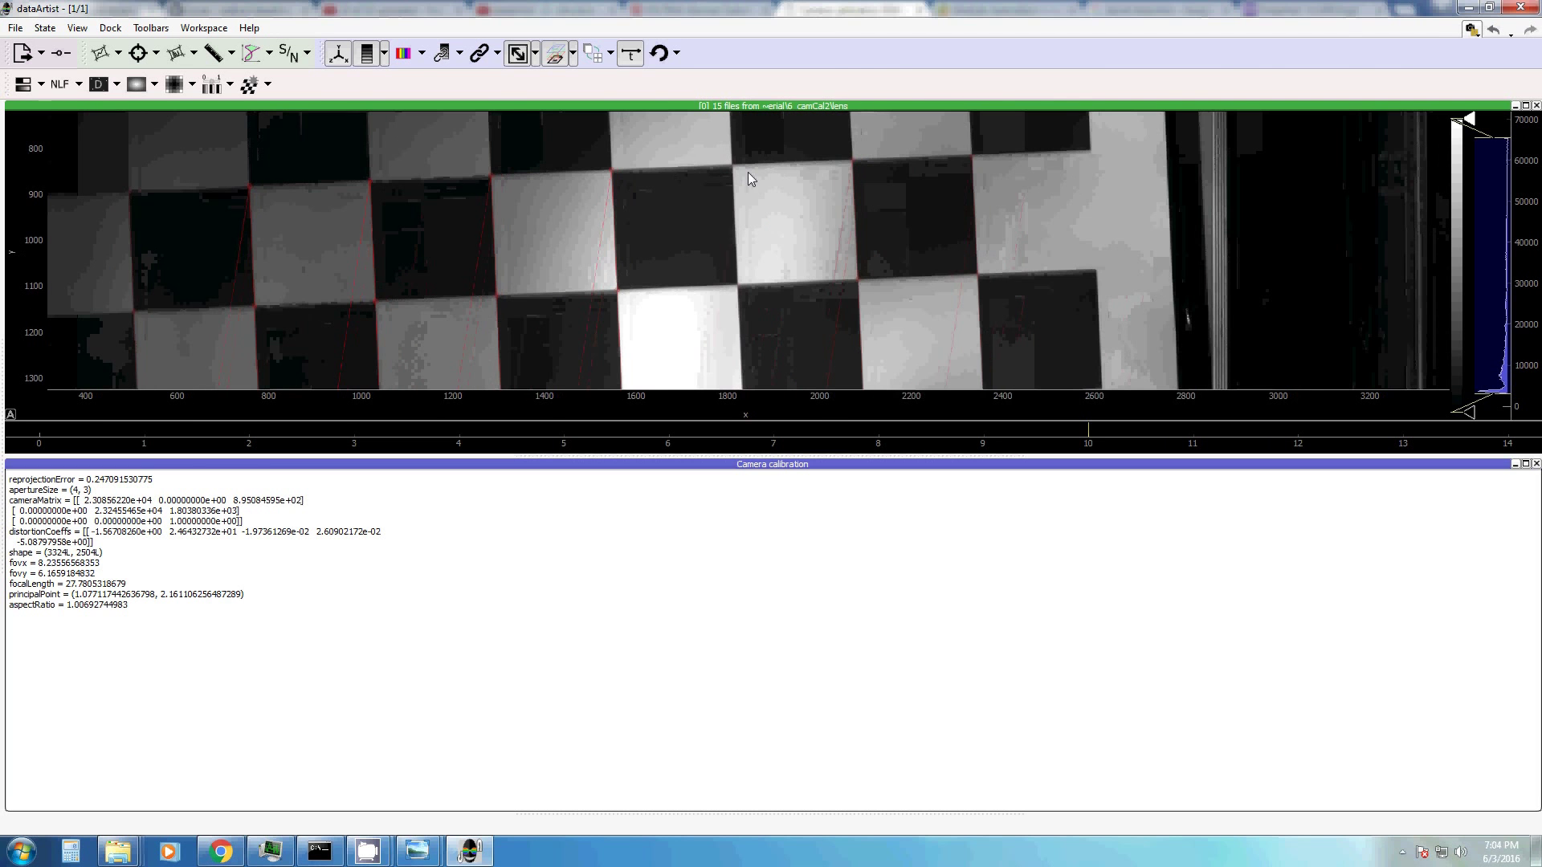
pyautogui.press('Left')
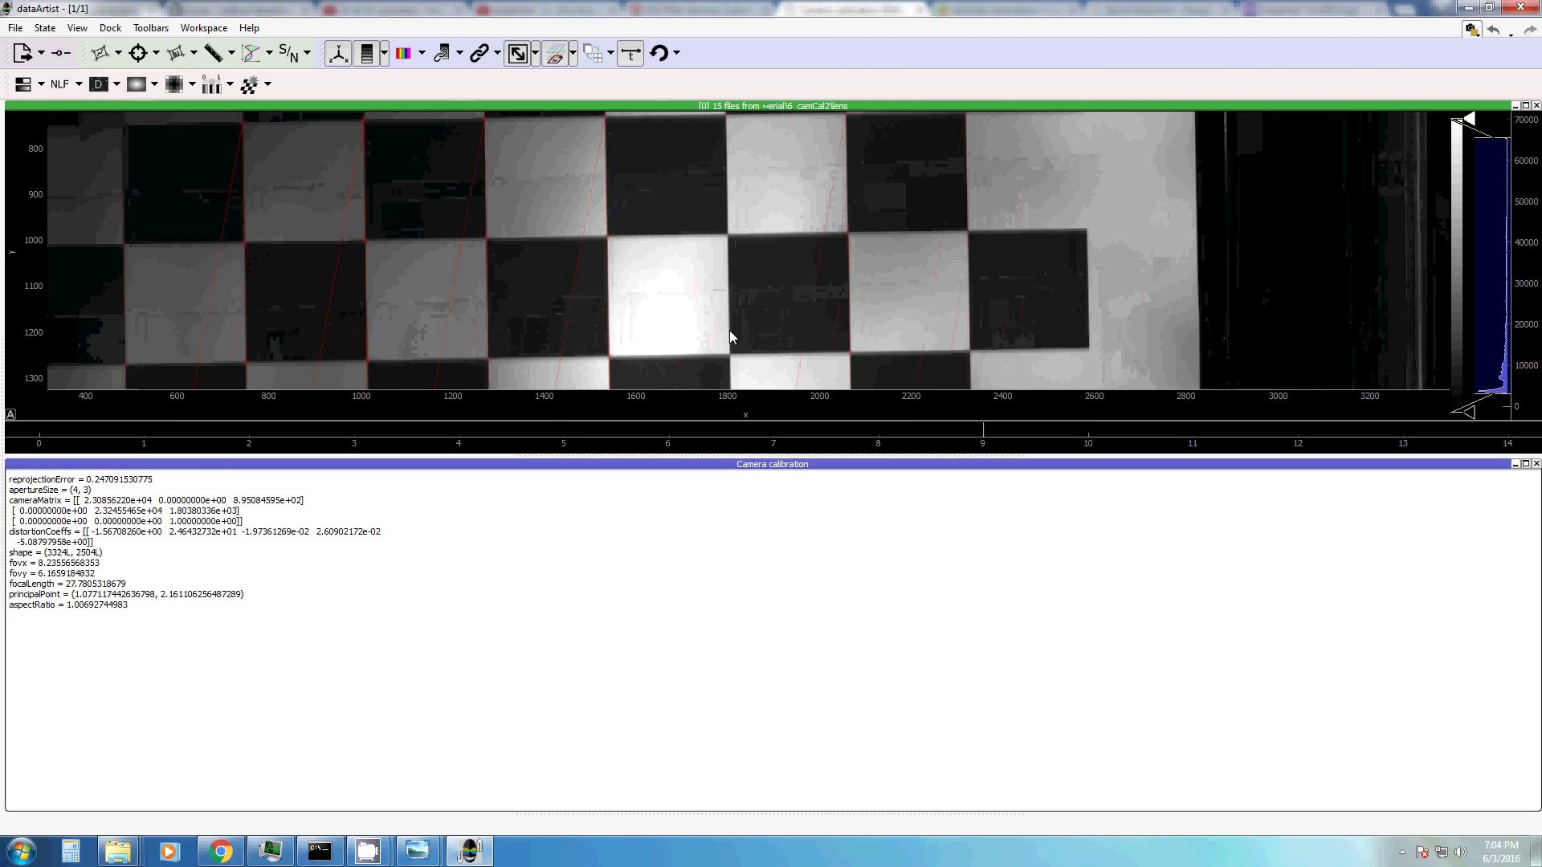
# Step back through the earlier images of the stack and compare the drawn chessboard grid with the square corners.
pyautogui.press('Left')
pyautogui.press('Left')
pyautogui.press('Left')
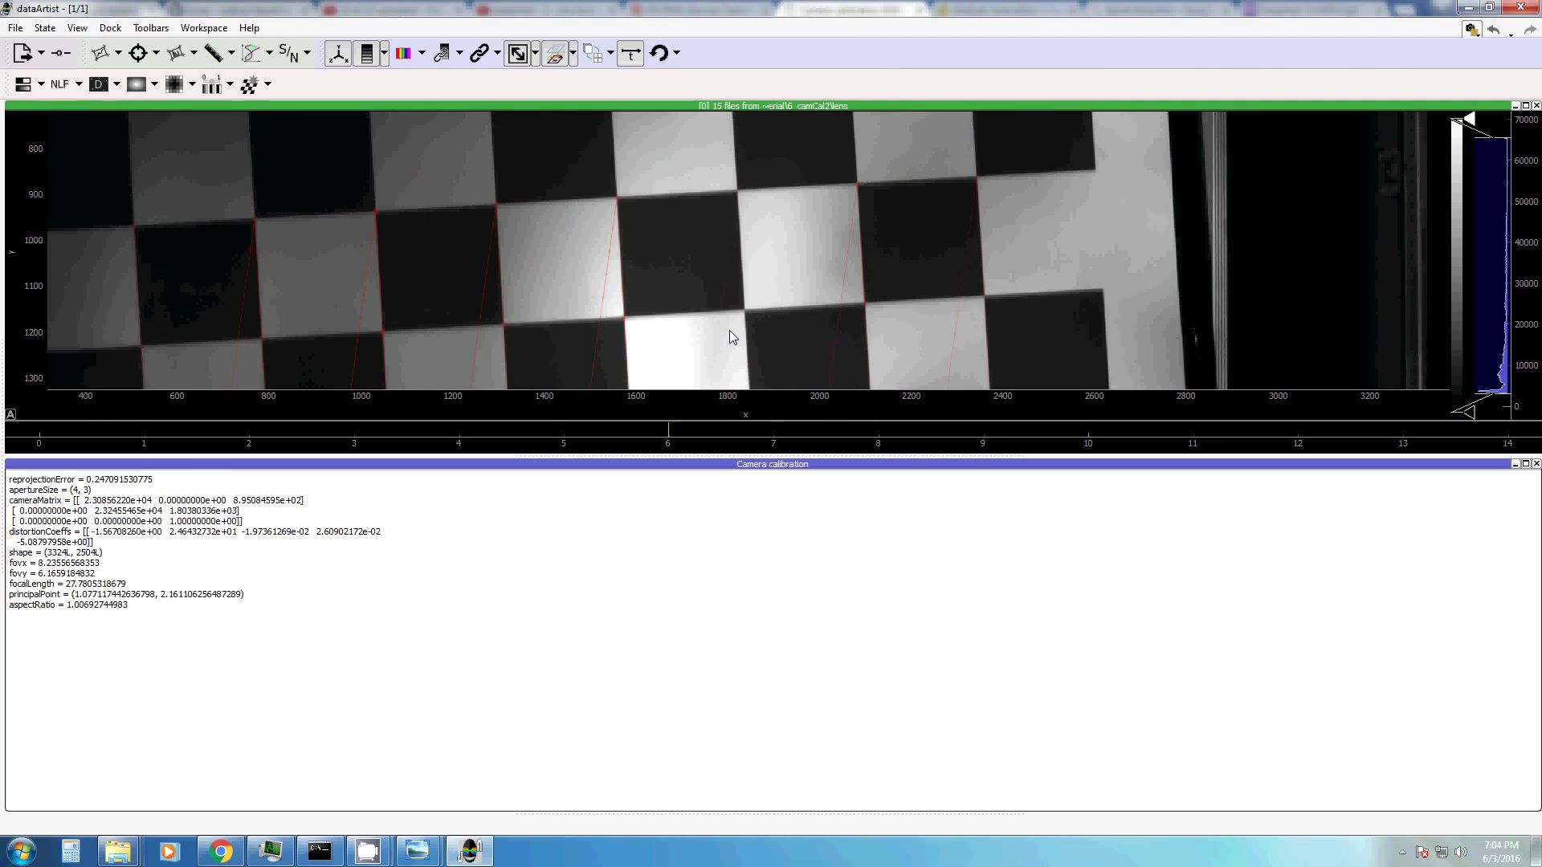
pyautogui.press('Left')
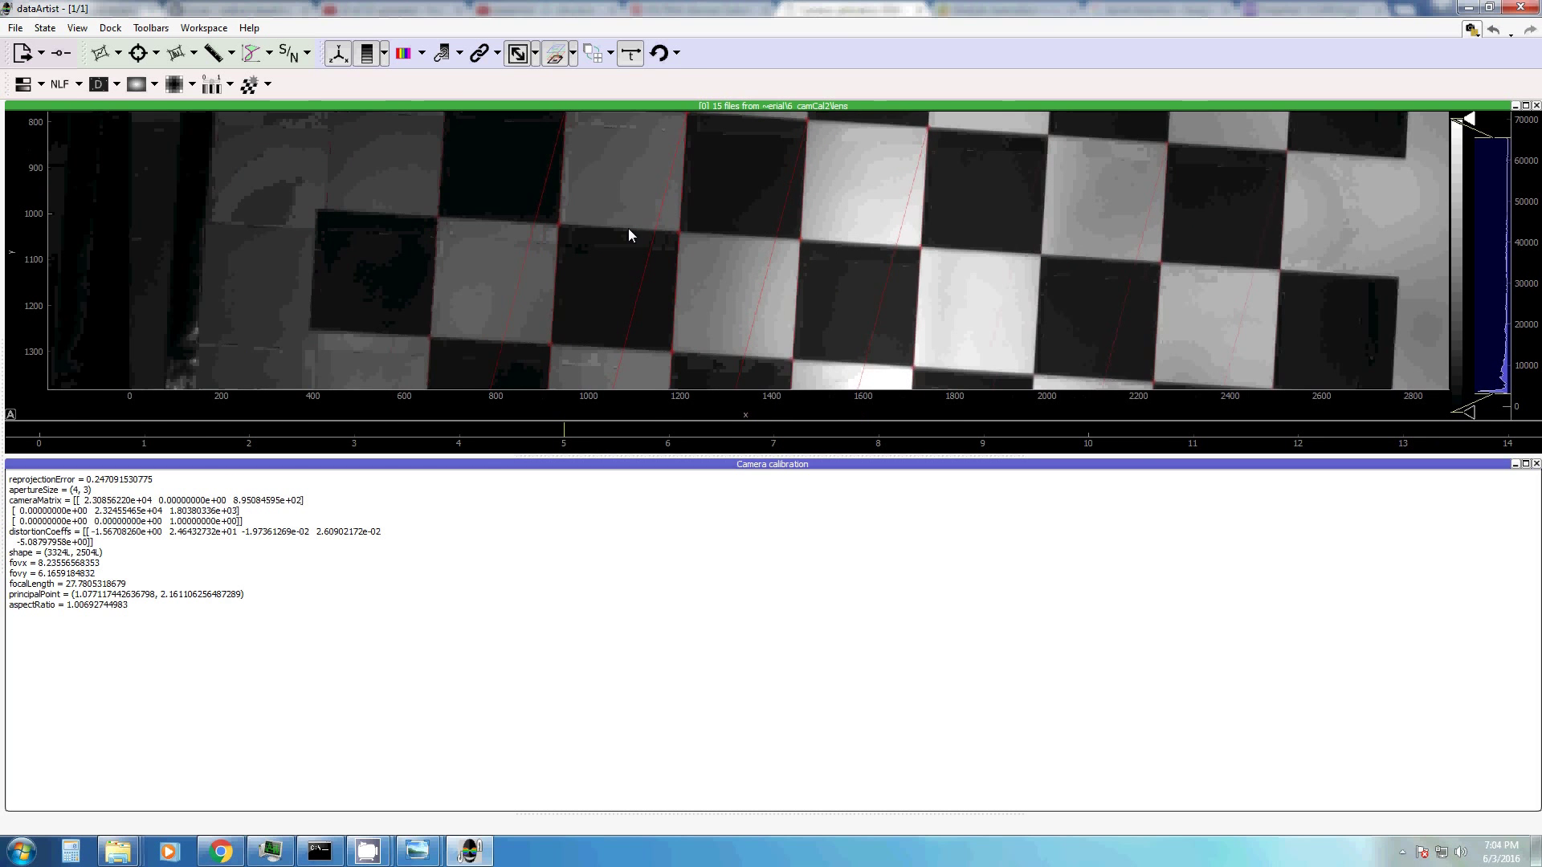
pyautogui.scroll(-2, 657, 236)
pyautogui.moveTo(648, 220); pyautogui.dragTo(620, 149)
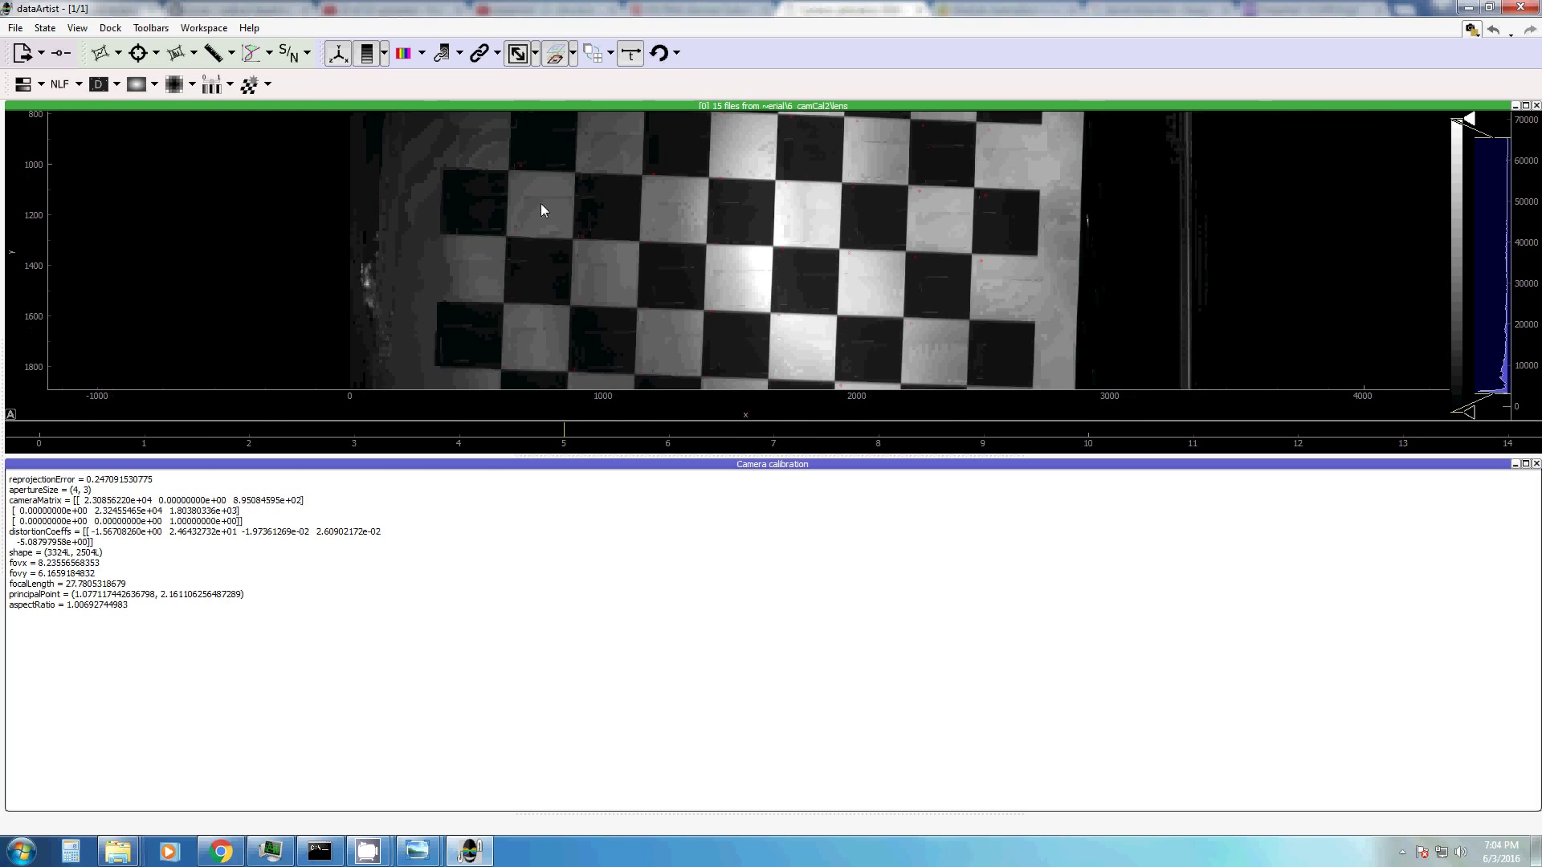
pyautogui.press('Left')
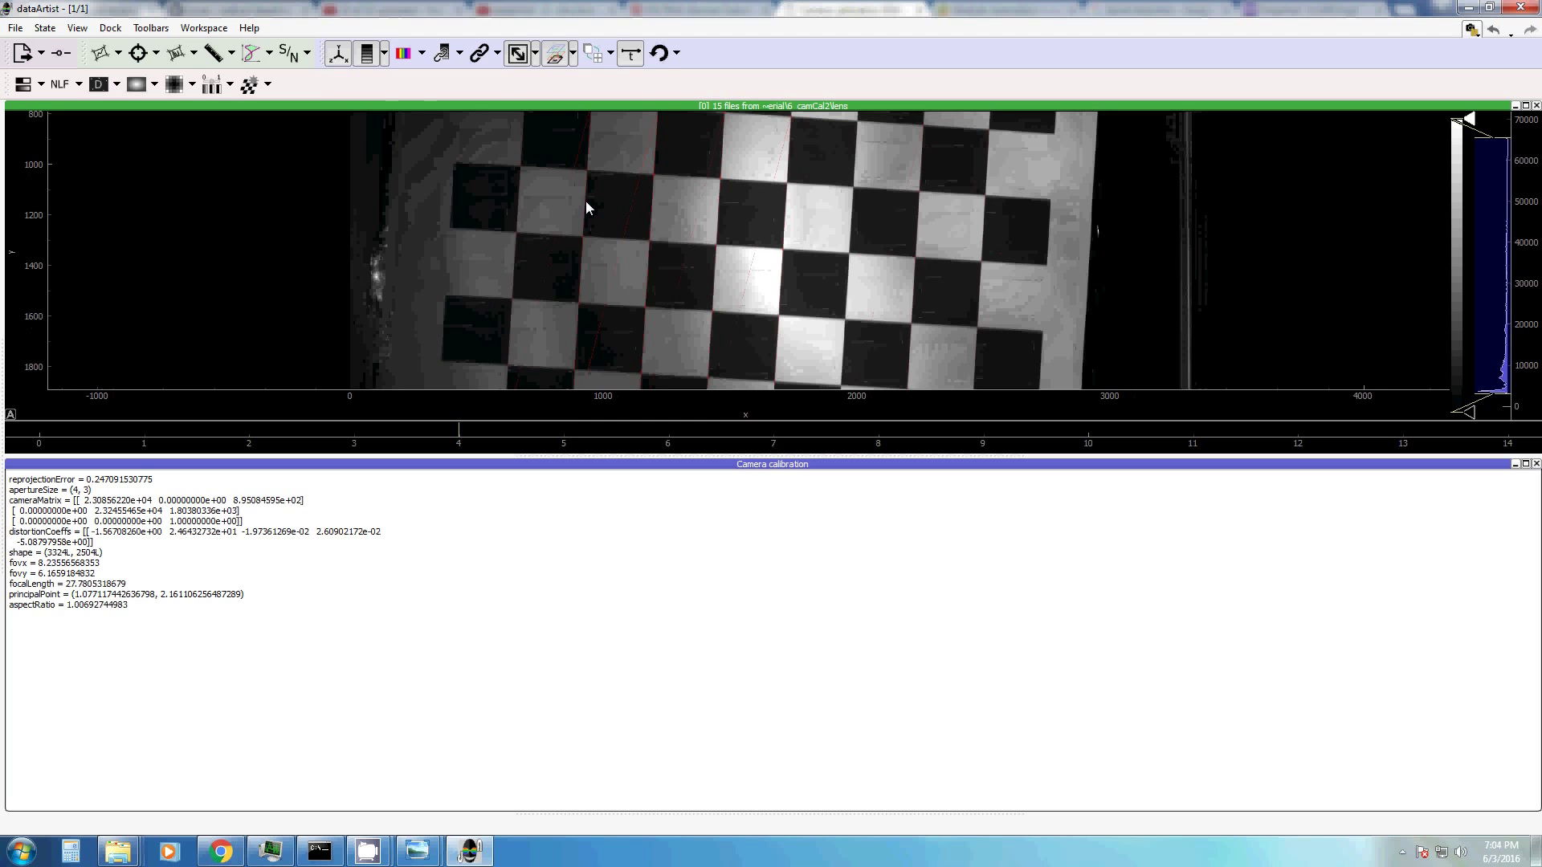
pyautogui.press('Left')
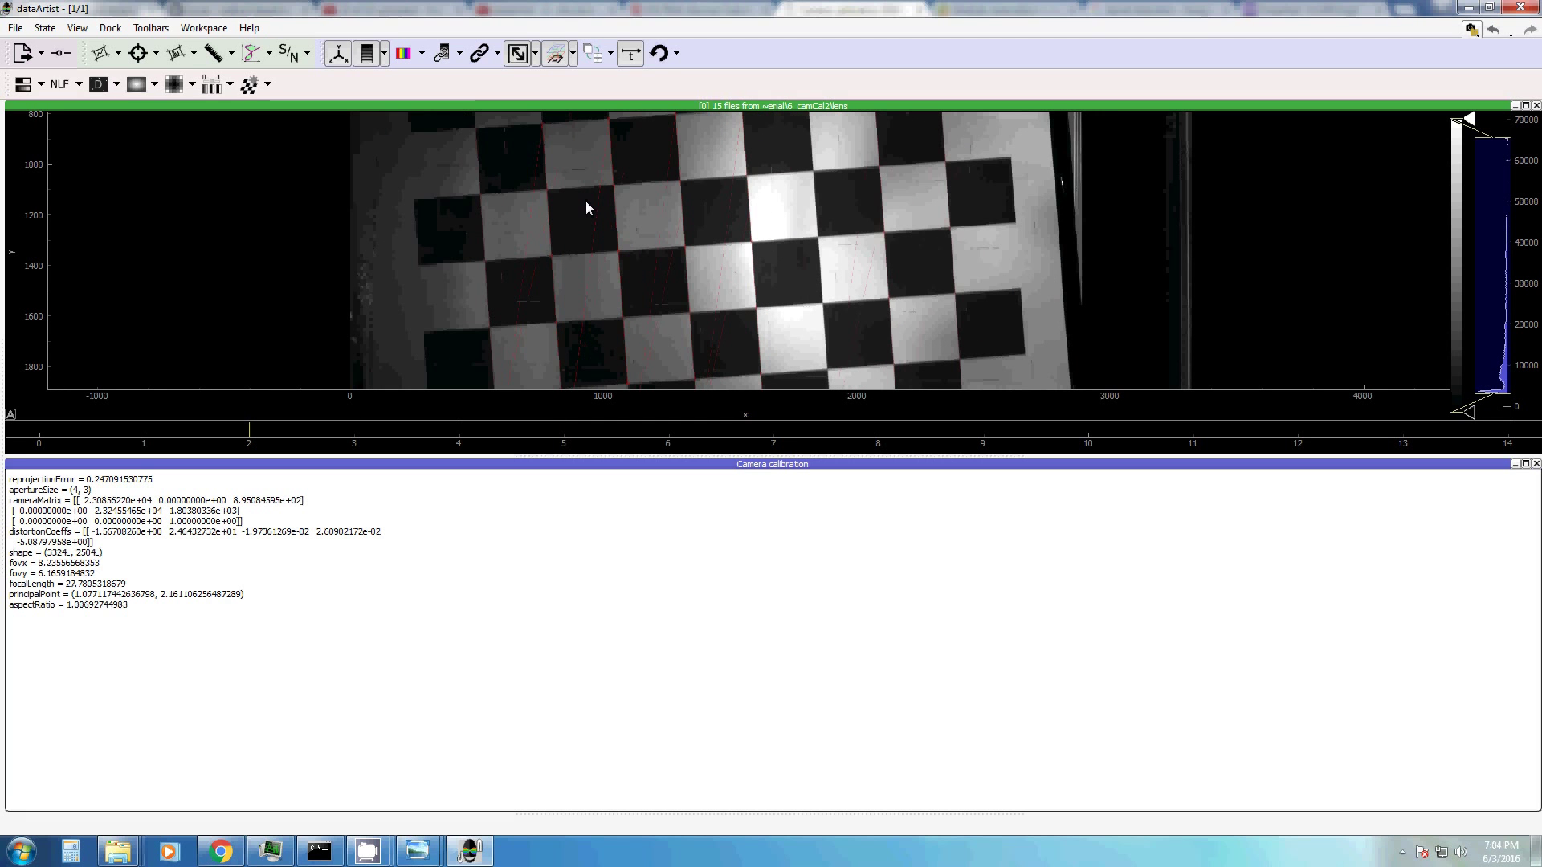
# Highlight the camera matrix and the distortion coefficients in the camera calibration results for review.
pyautogui.moveTo(73, 500); pyautogui.dragTo(100, 541)
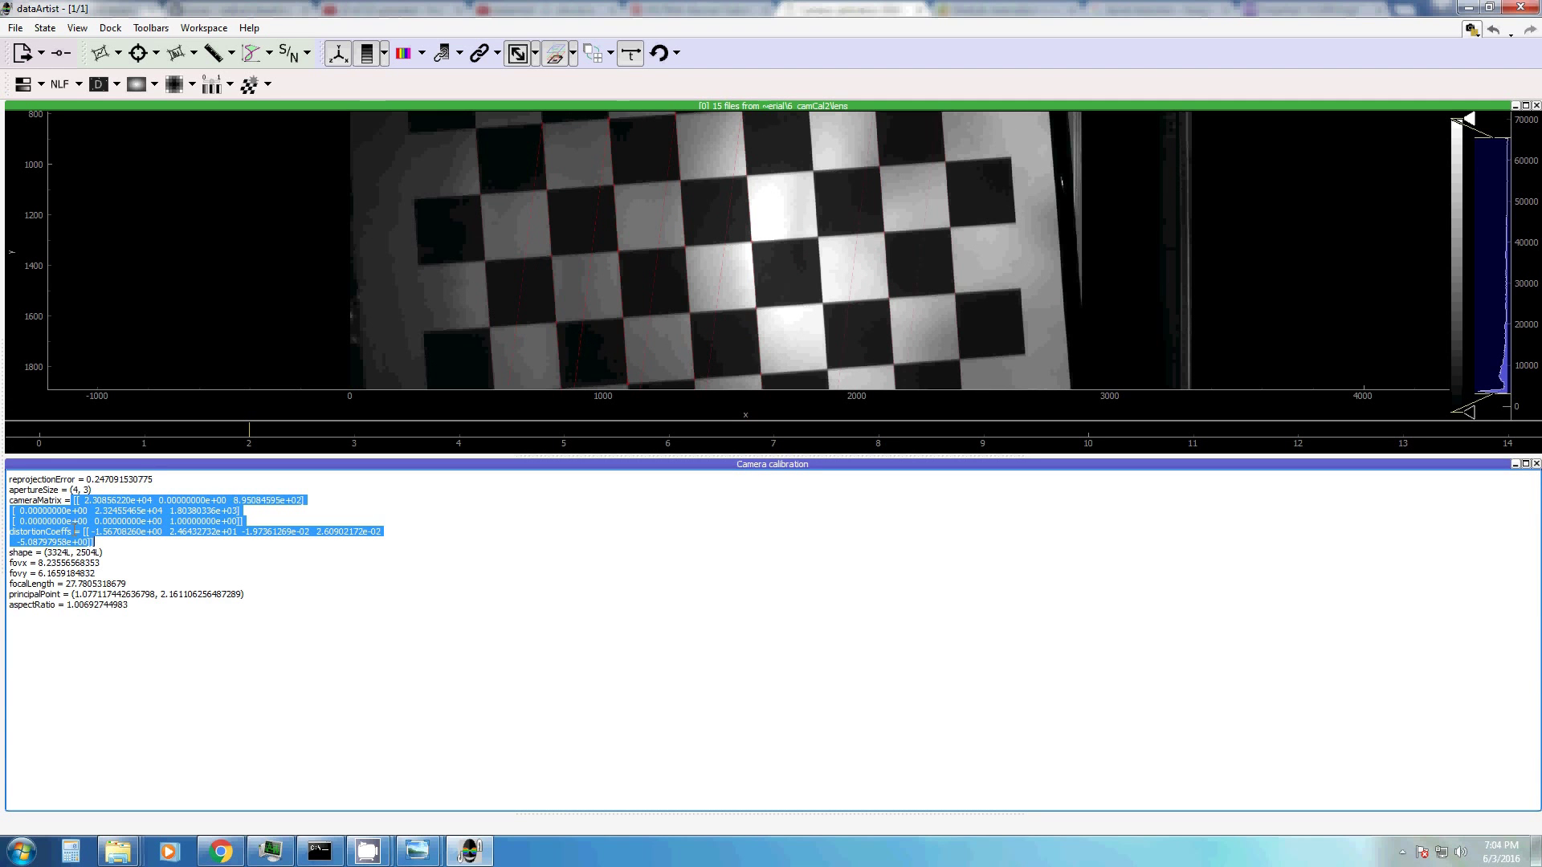
pyautogui.moveTo(75, 532); pyautogui.dragTo(449, 542)
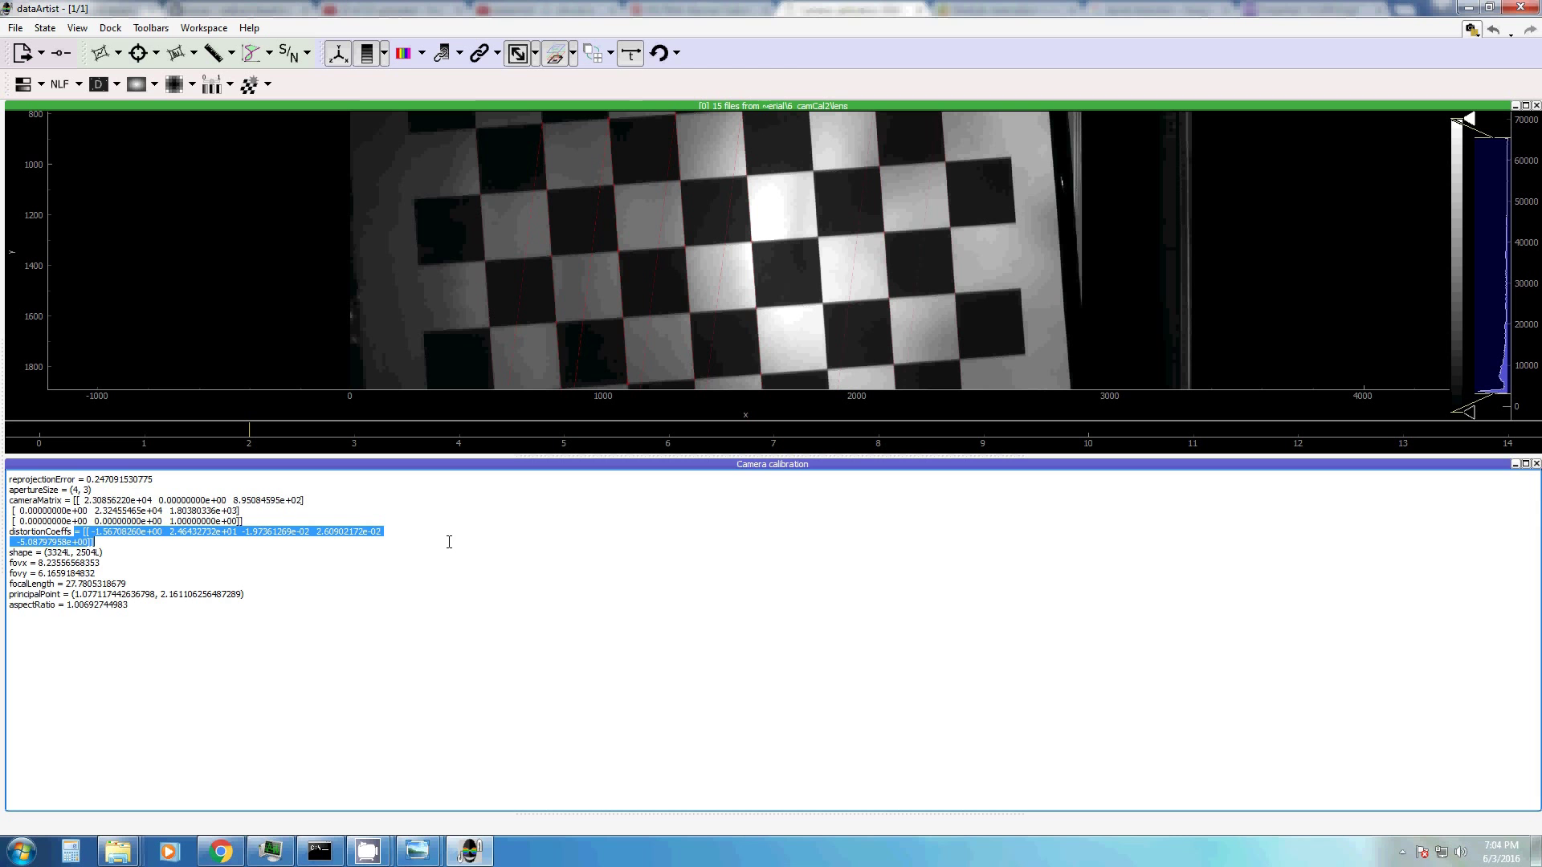
pyautogui.click(629, 200)
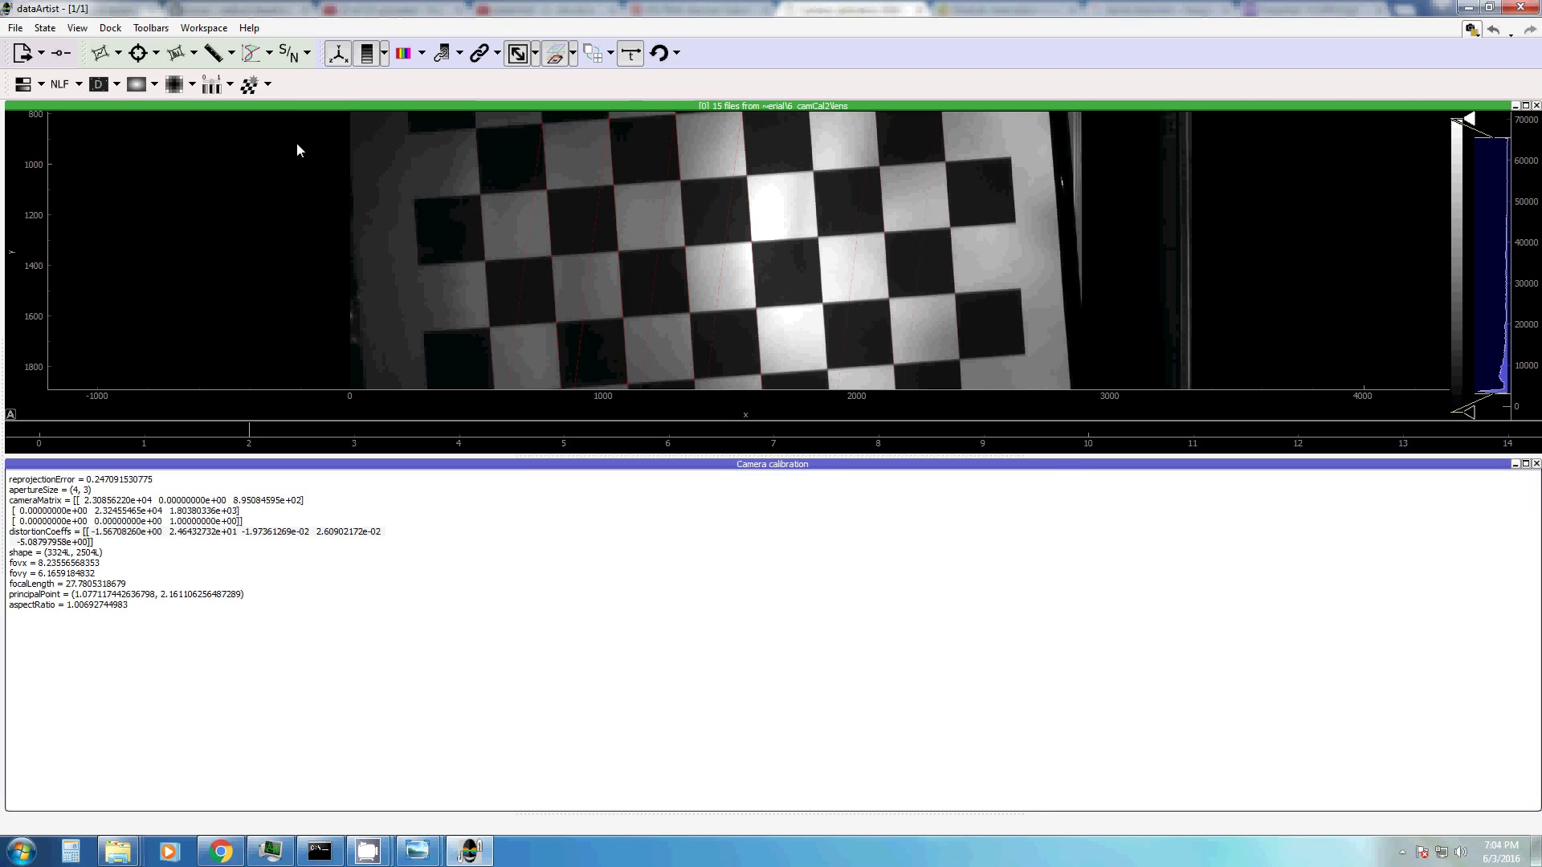
# Open the Update Lens form from LensDistortion, dismiss it without saving, and review the entries of the current calibration file.
pyautogui.click(268, 84)
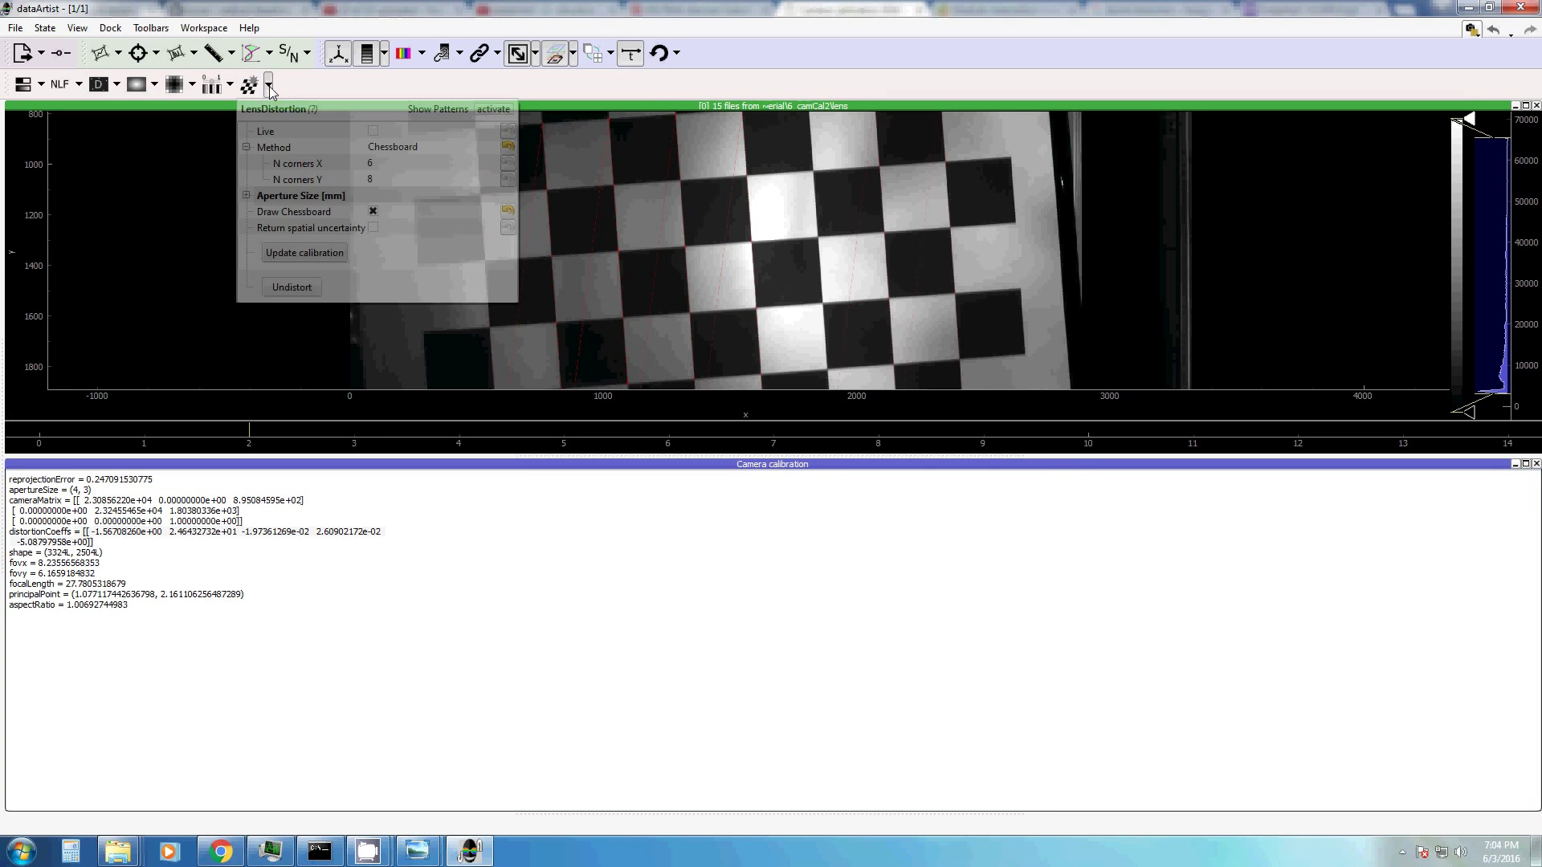
pyautogui.click(291, 257)
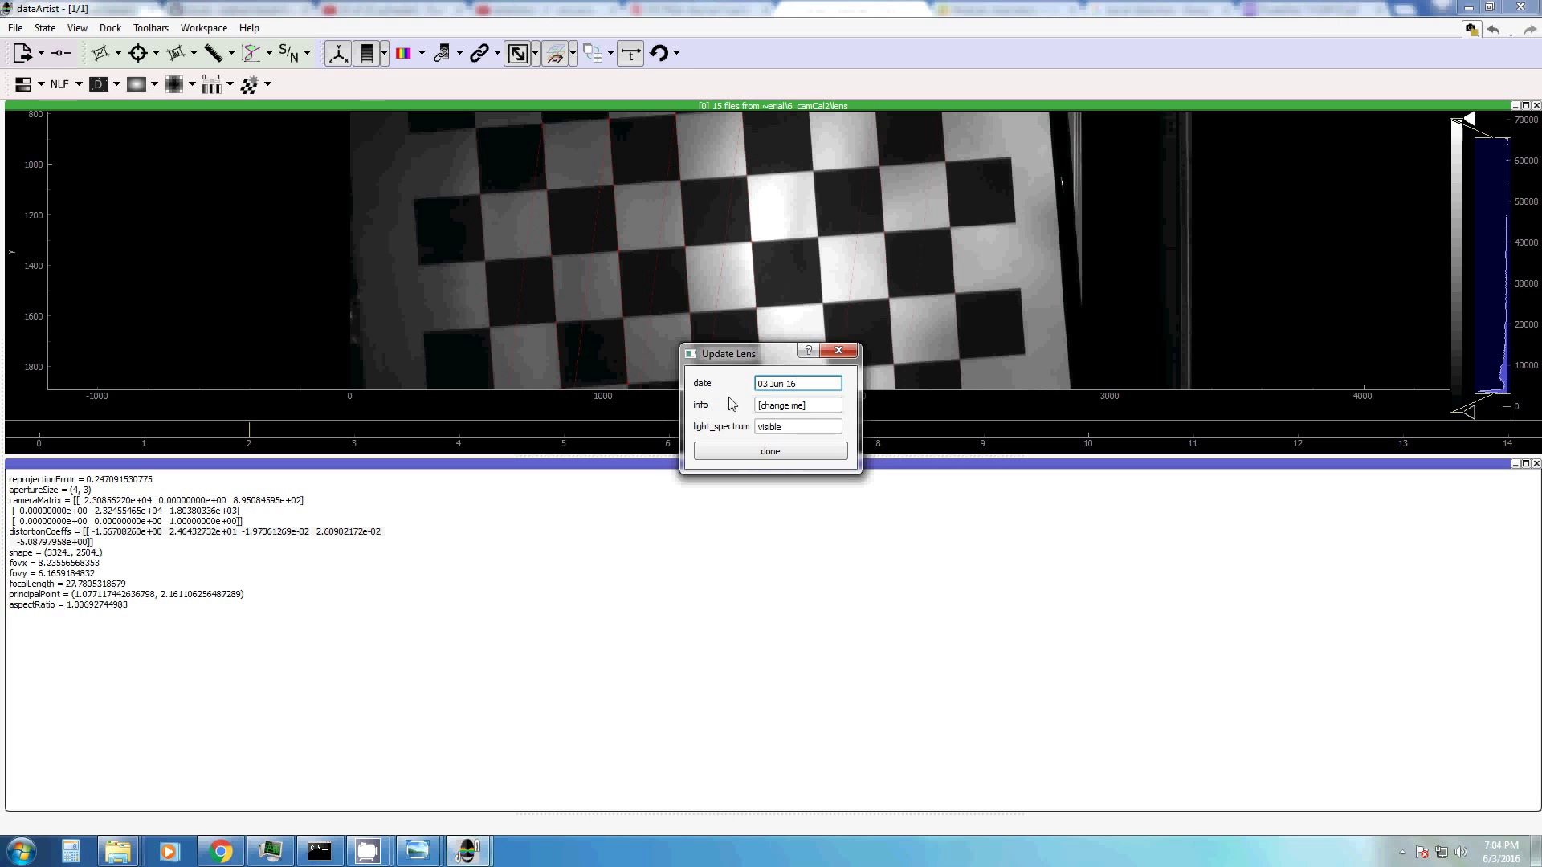
pyautogui.click(839, 352)
pyautogui.click(1472, 31)
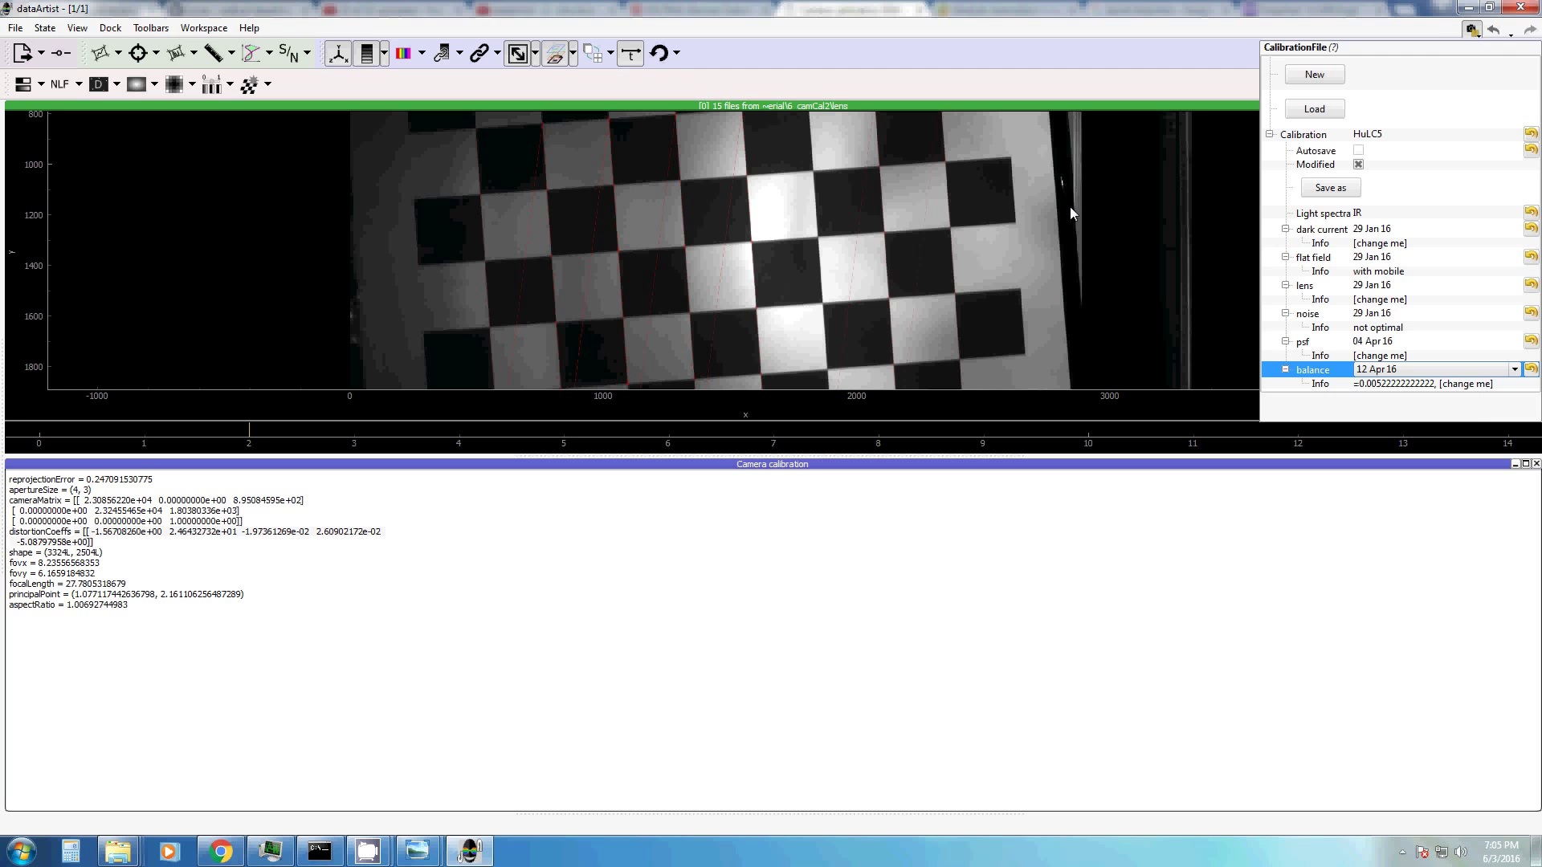
pyautogui.click(933, 209)
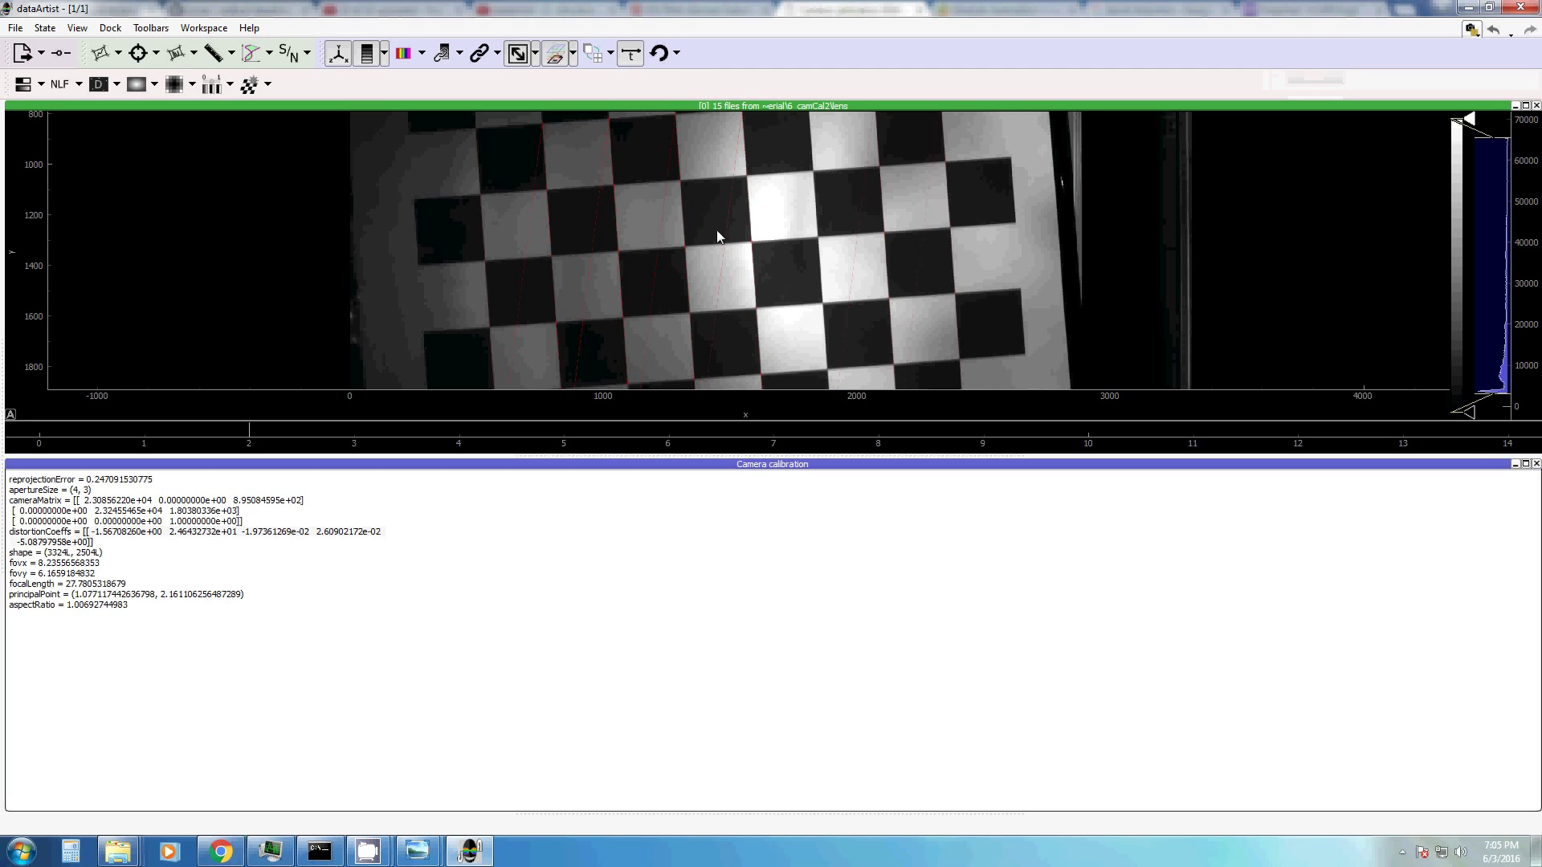
# Close the Camera calibration results and view further chessboard images from the start and middle of the stack.
pyautogui.click(1536, 465)
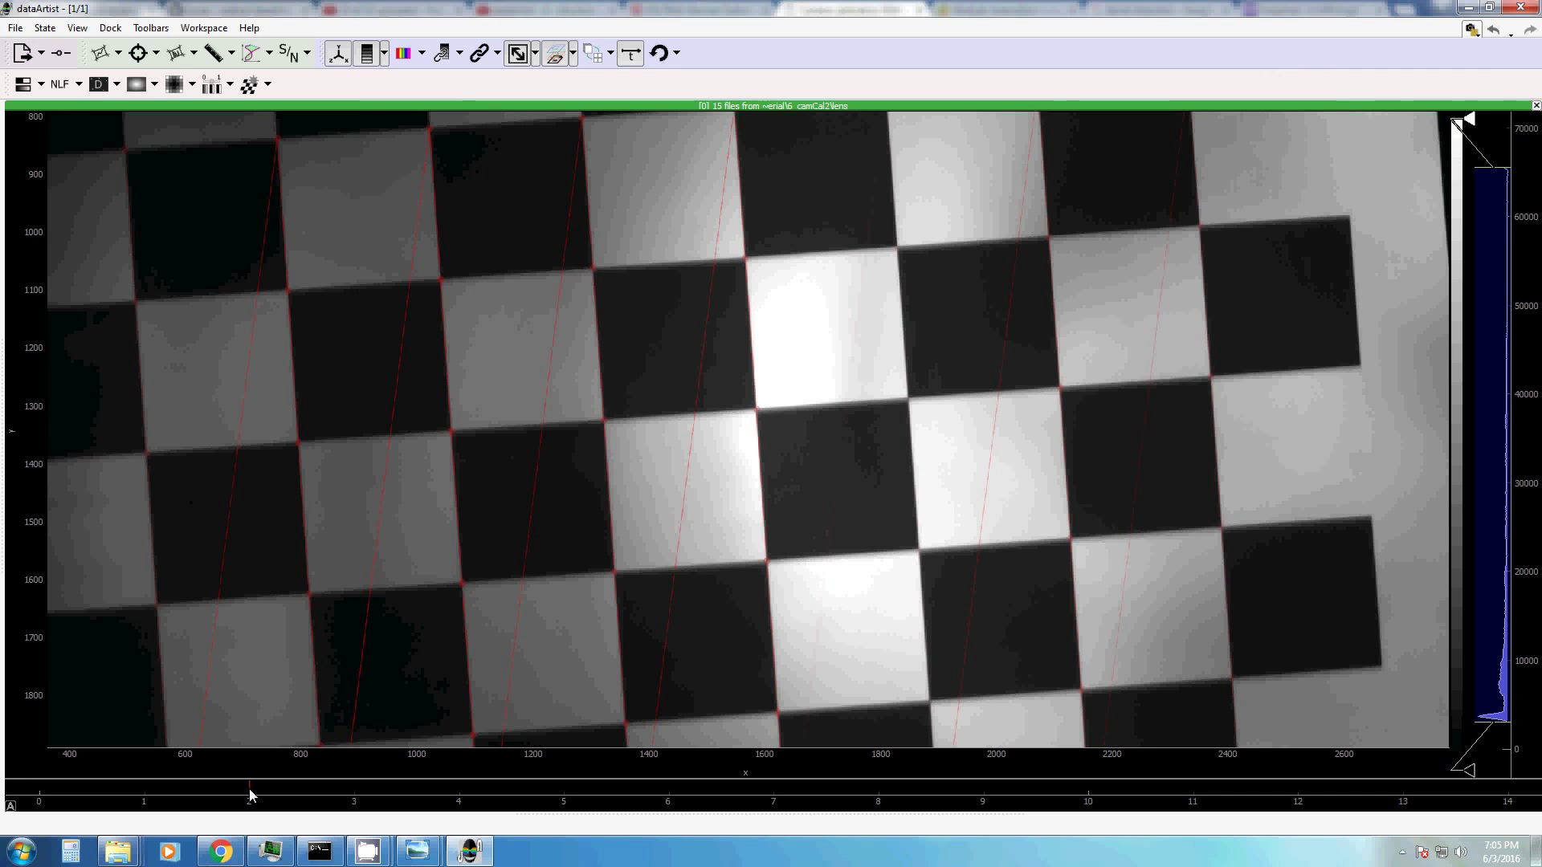
pyautogui.click(64, 790)
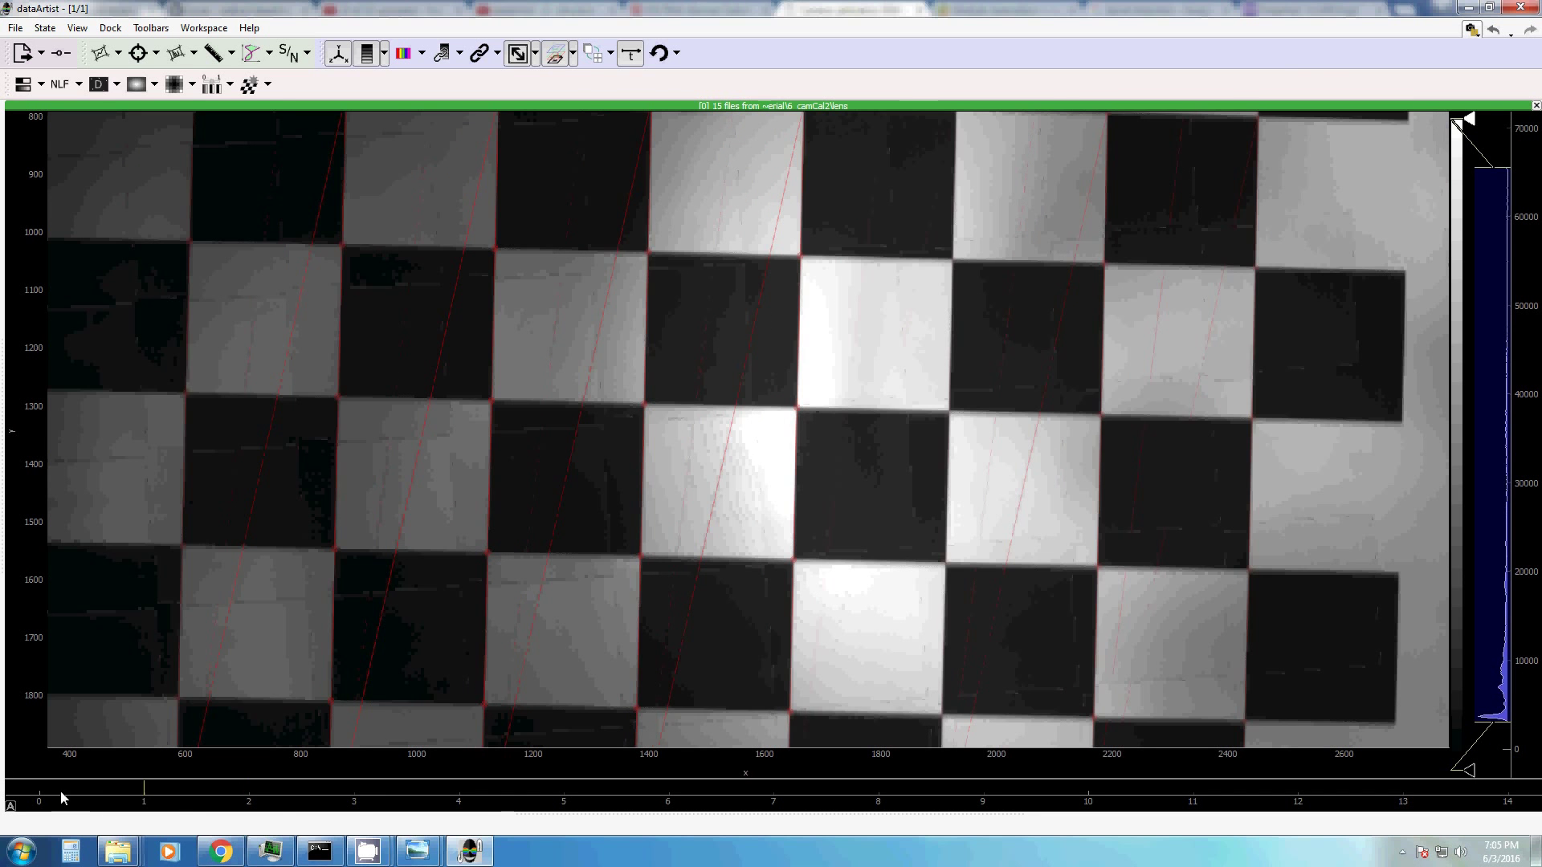
pyautogui.click(763, 790)
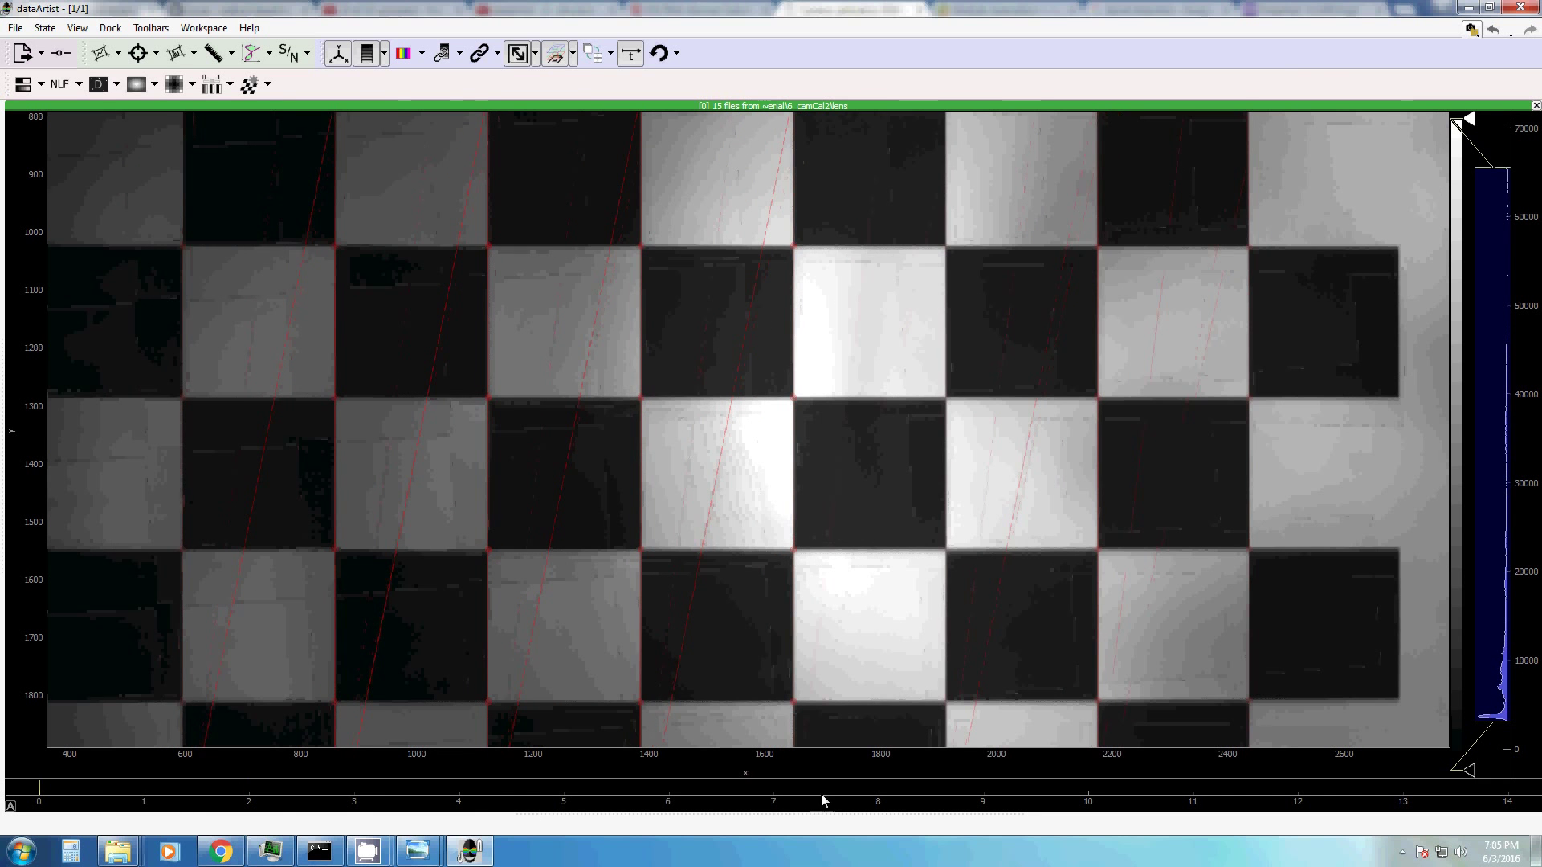
pyautogui.scroll(-3, 612, 604)
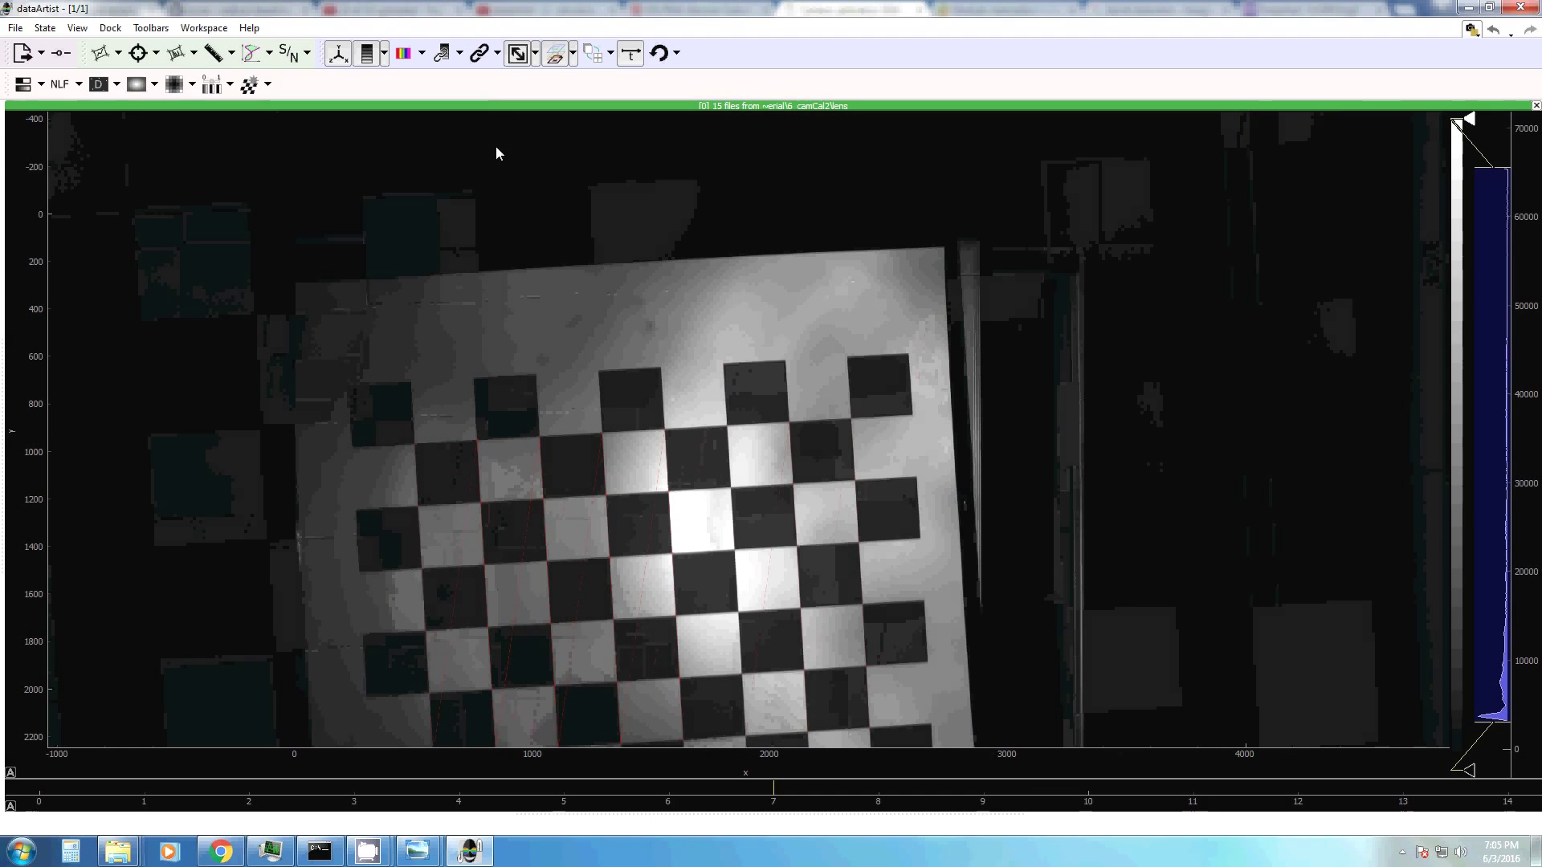
# Switch the image stack to the grid view and look over all chessboard images together.
pyautogui.click(595, 56)
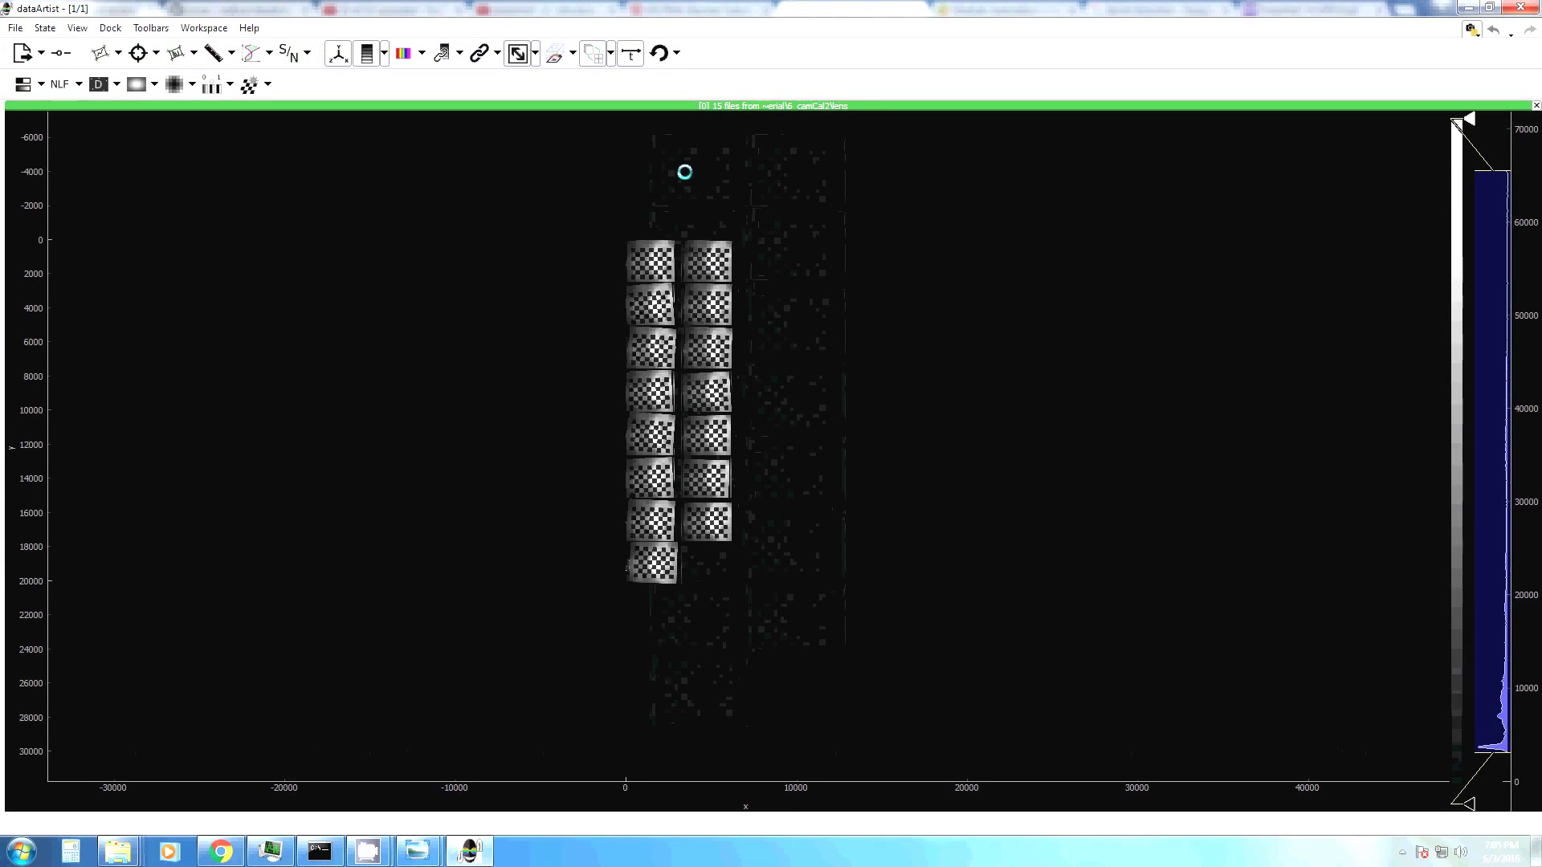
pyautogui.scroll(6, 638, 321)
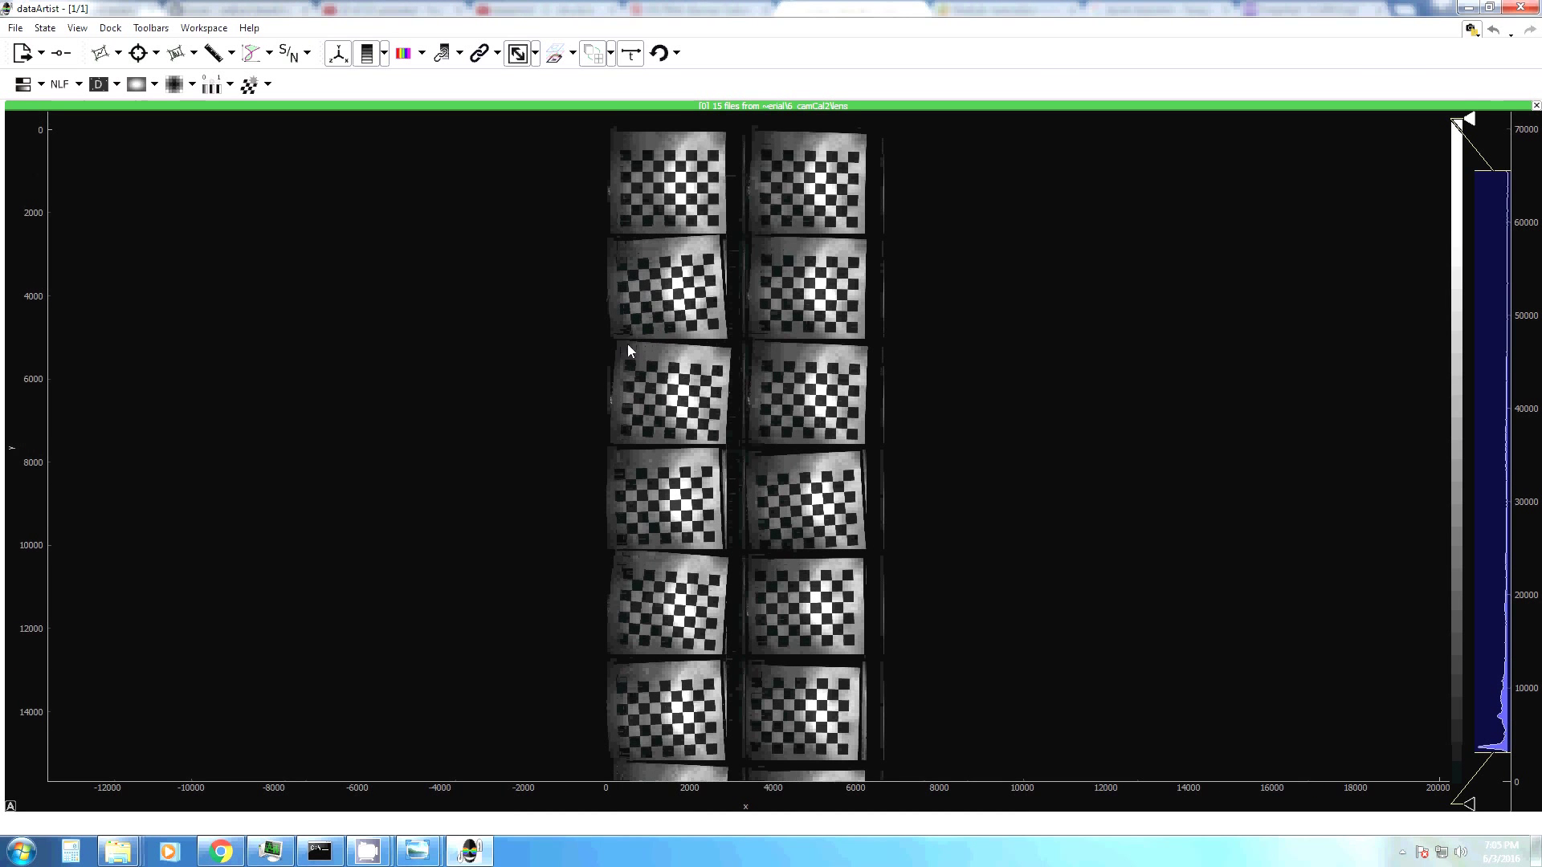
pyautogui.scroll(-5, 641, 330)
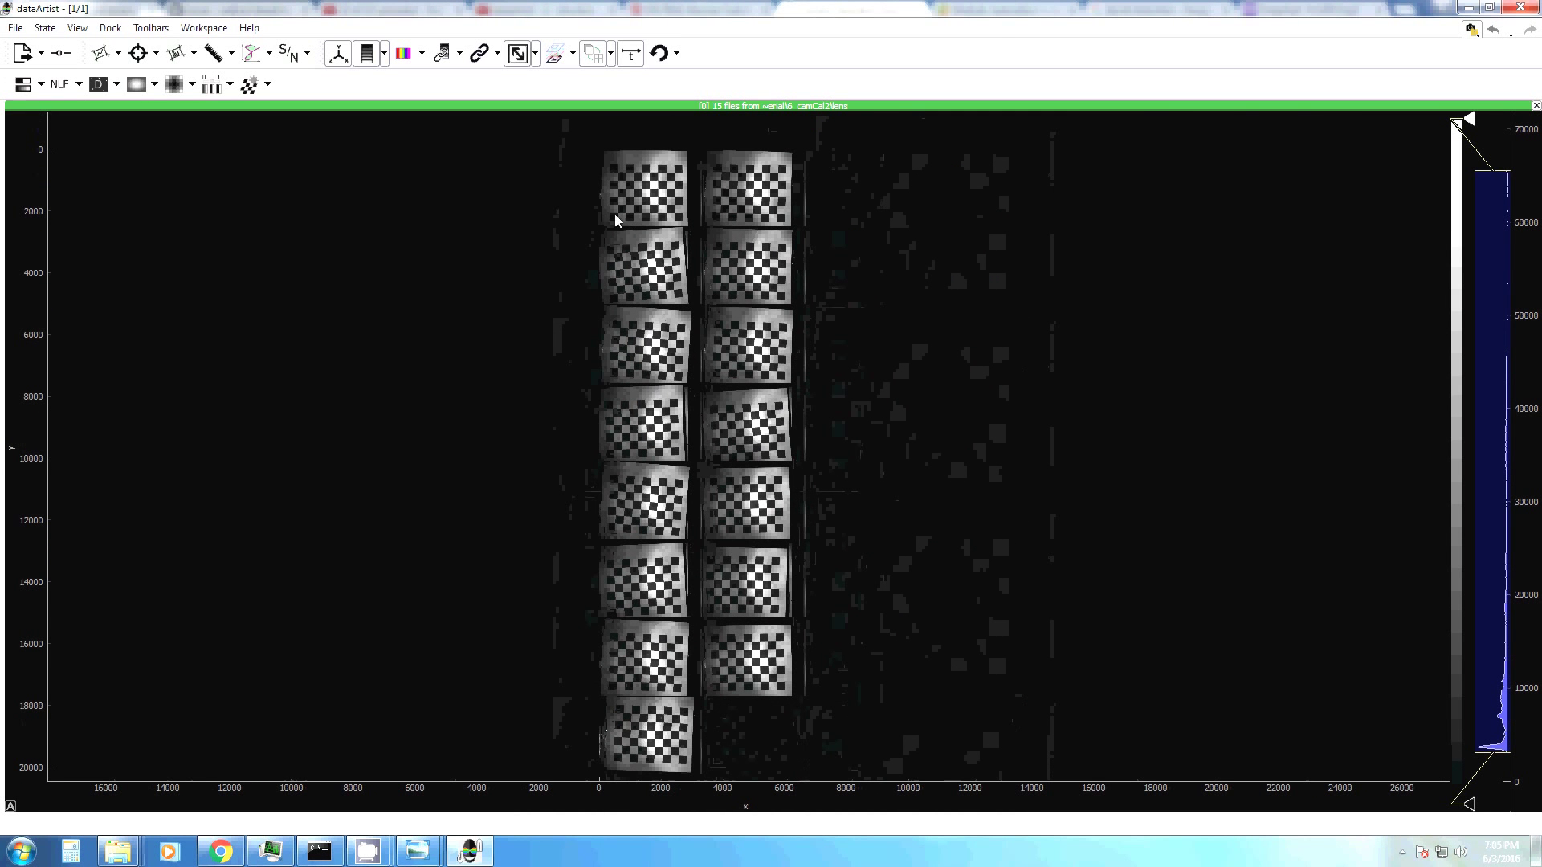
# Set the grid view's N rows to 5, apply the layout, and return to the stacked view.
pyautogui.click(612, 54)
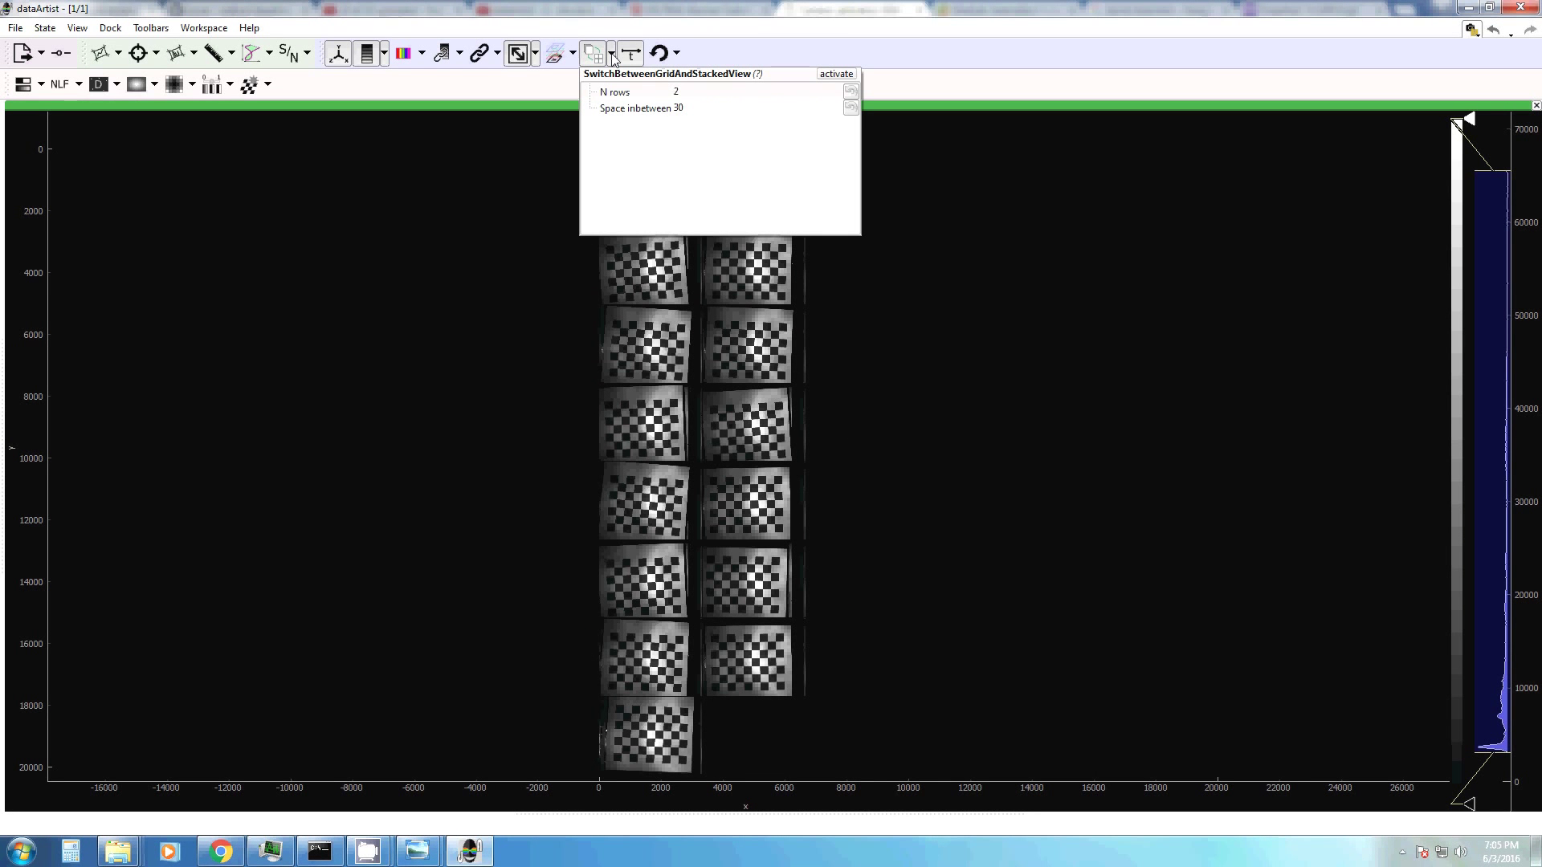
pyautogui.click(694, 95)
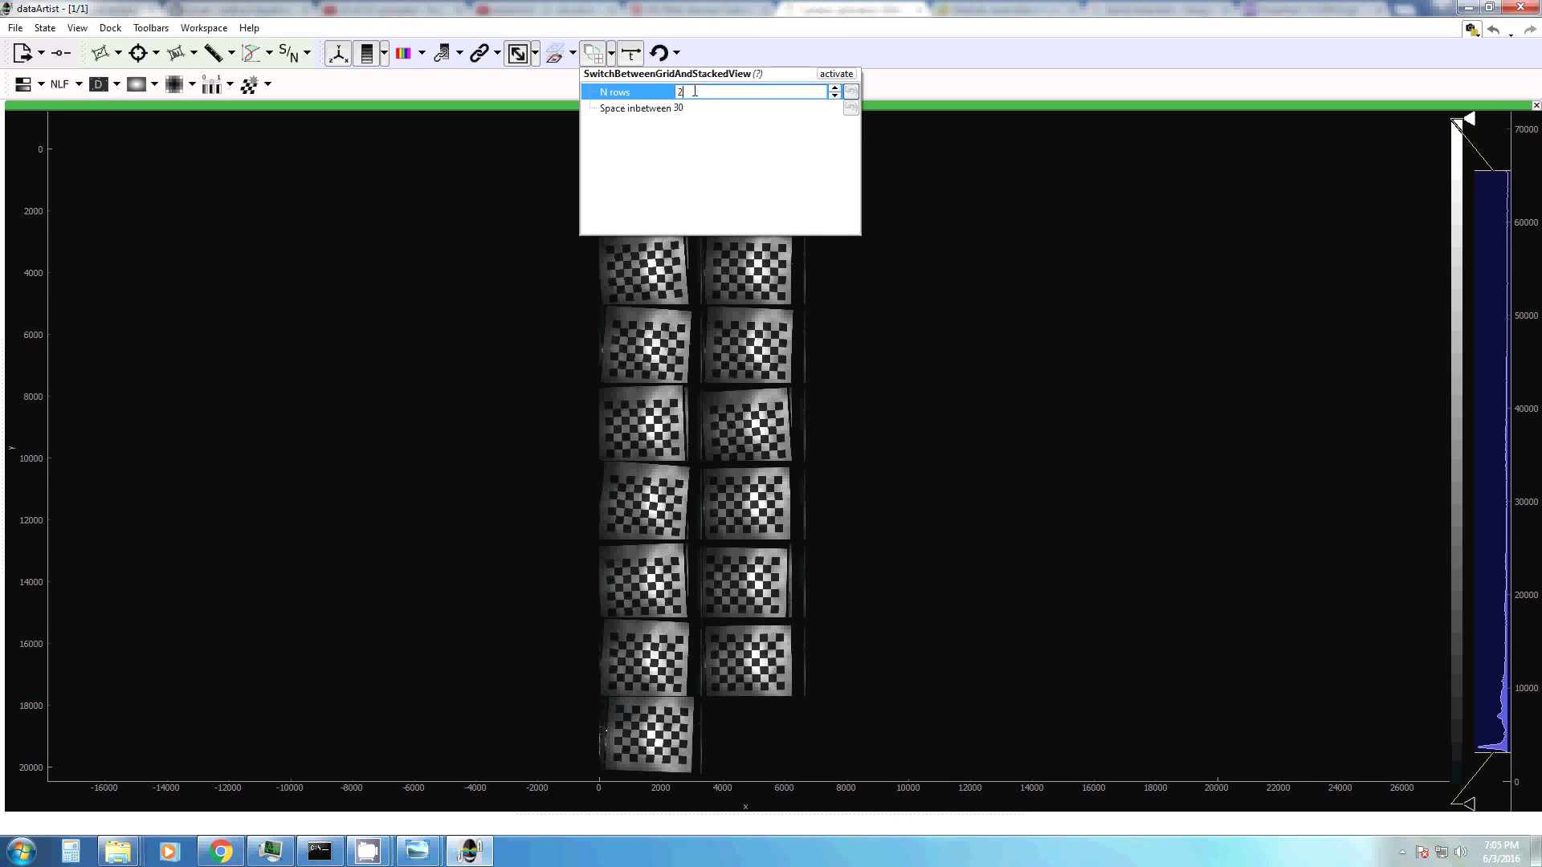
pyautogui.press('BackSpace')
pyautogui.write('5')
pyautogui.click(836, 74)
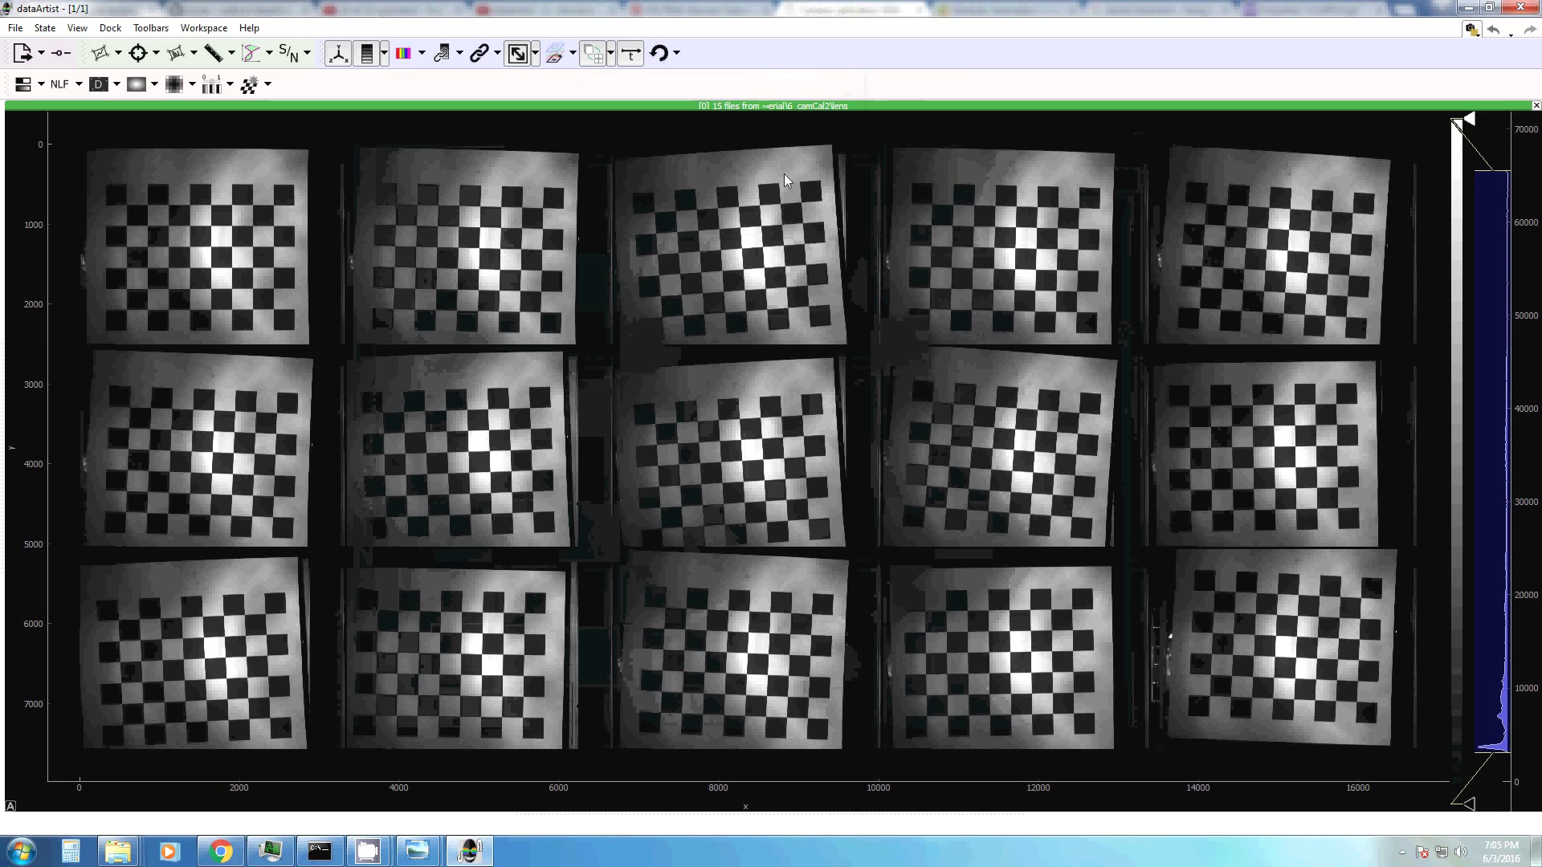
pyautogui.click(595, 54)
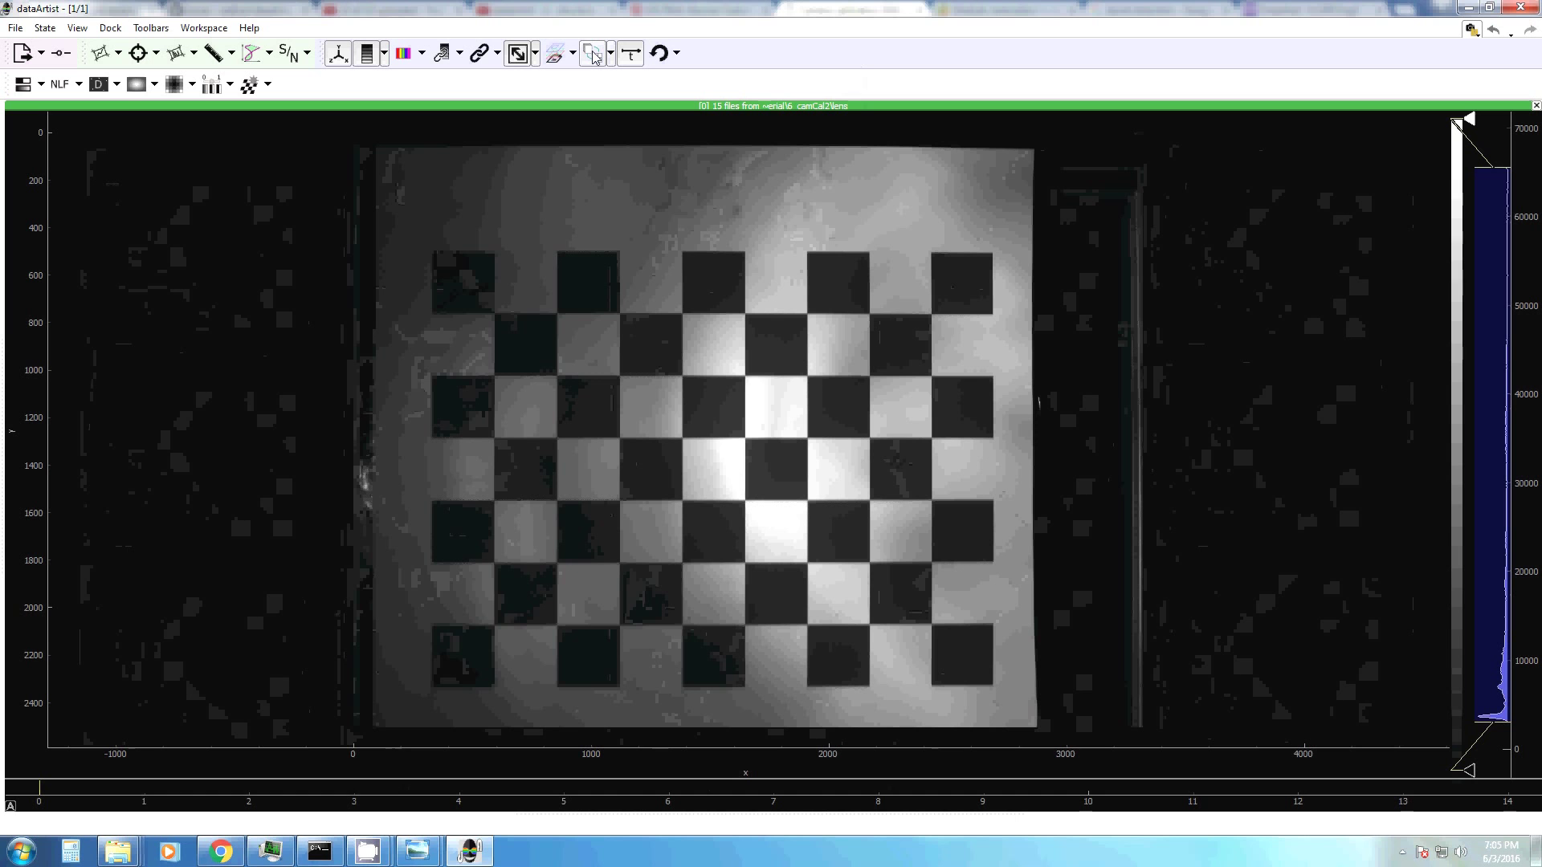